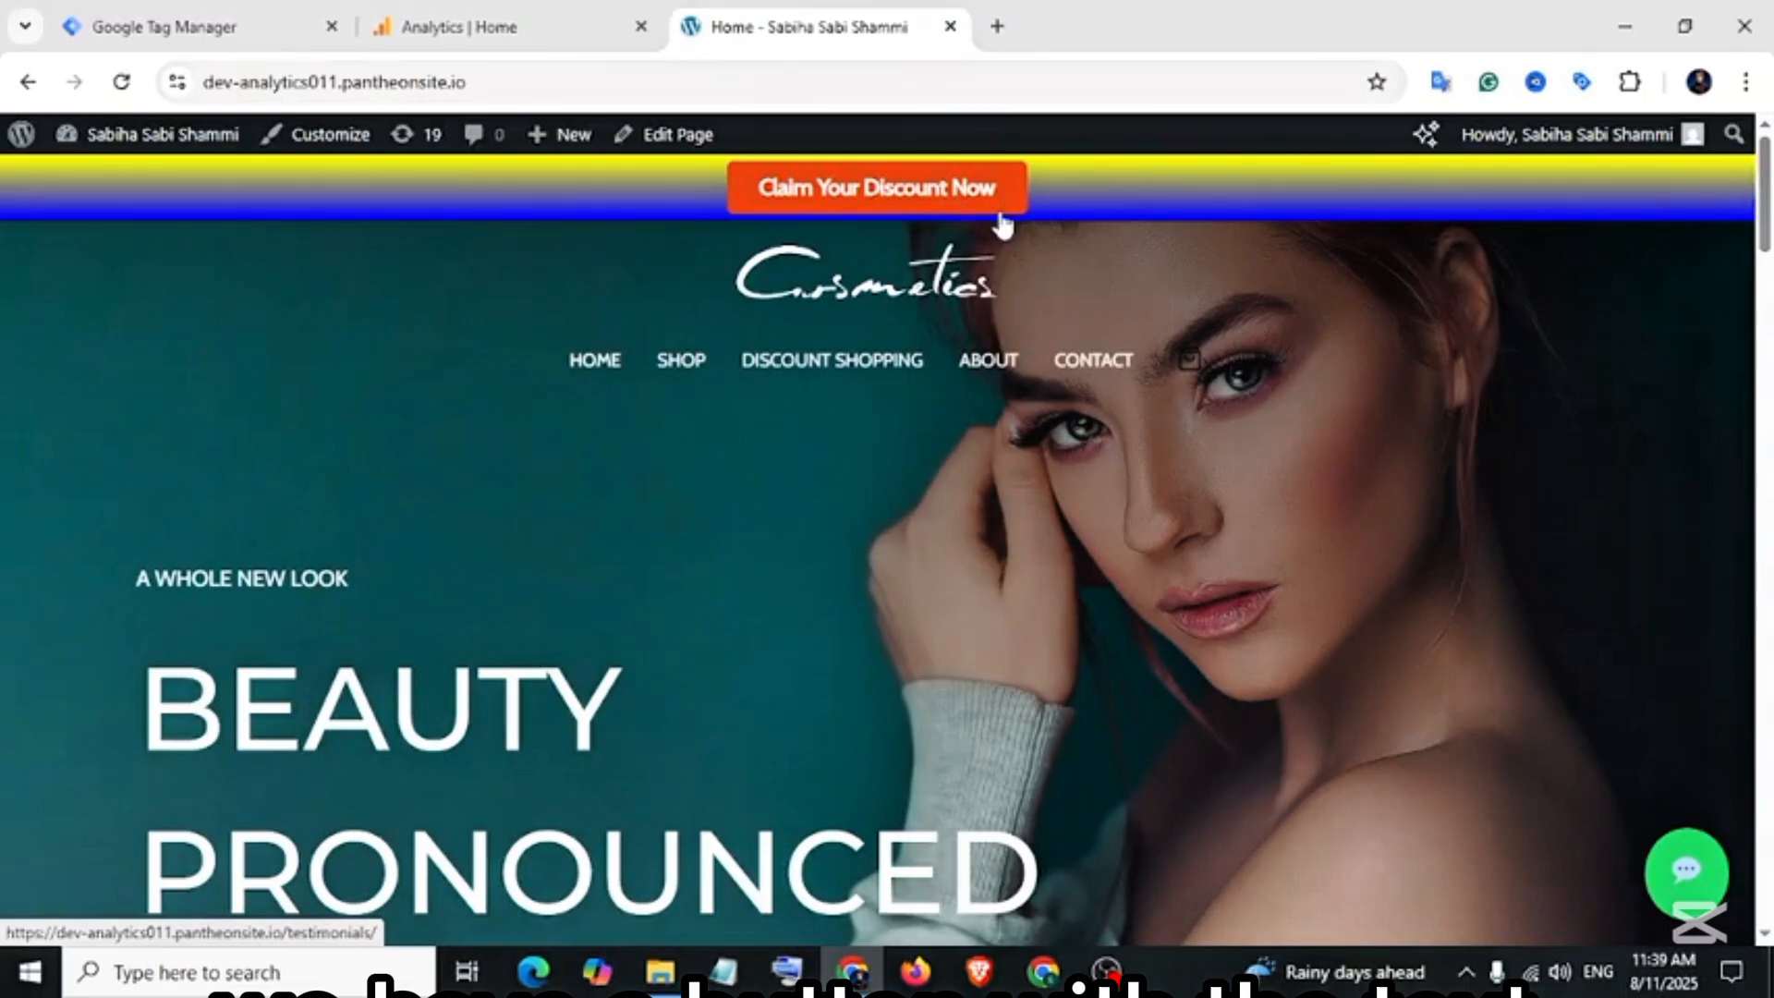
- Open the website's Shop page and outline the Claim Your Discount Now button and the HOME, SHOP and DISCOUNT SHOPPING menu items in red
{"action": "left_click", "coordinate": [684, 375]}
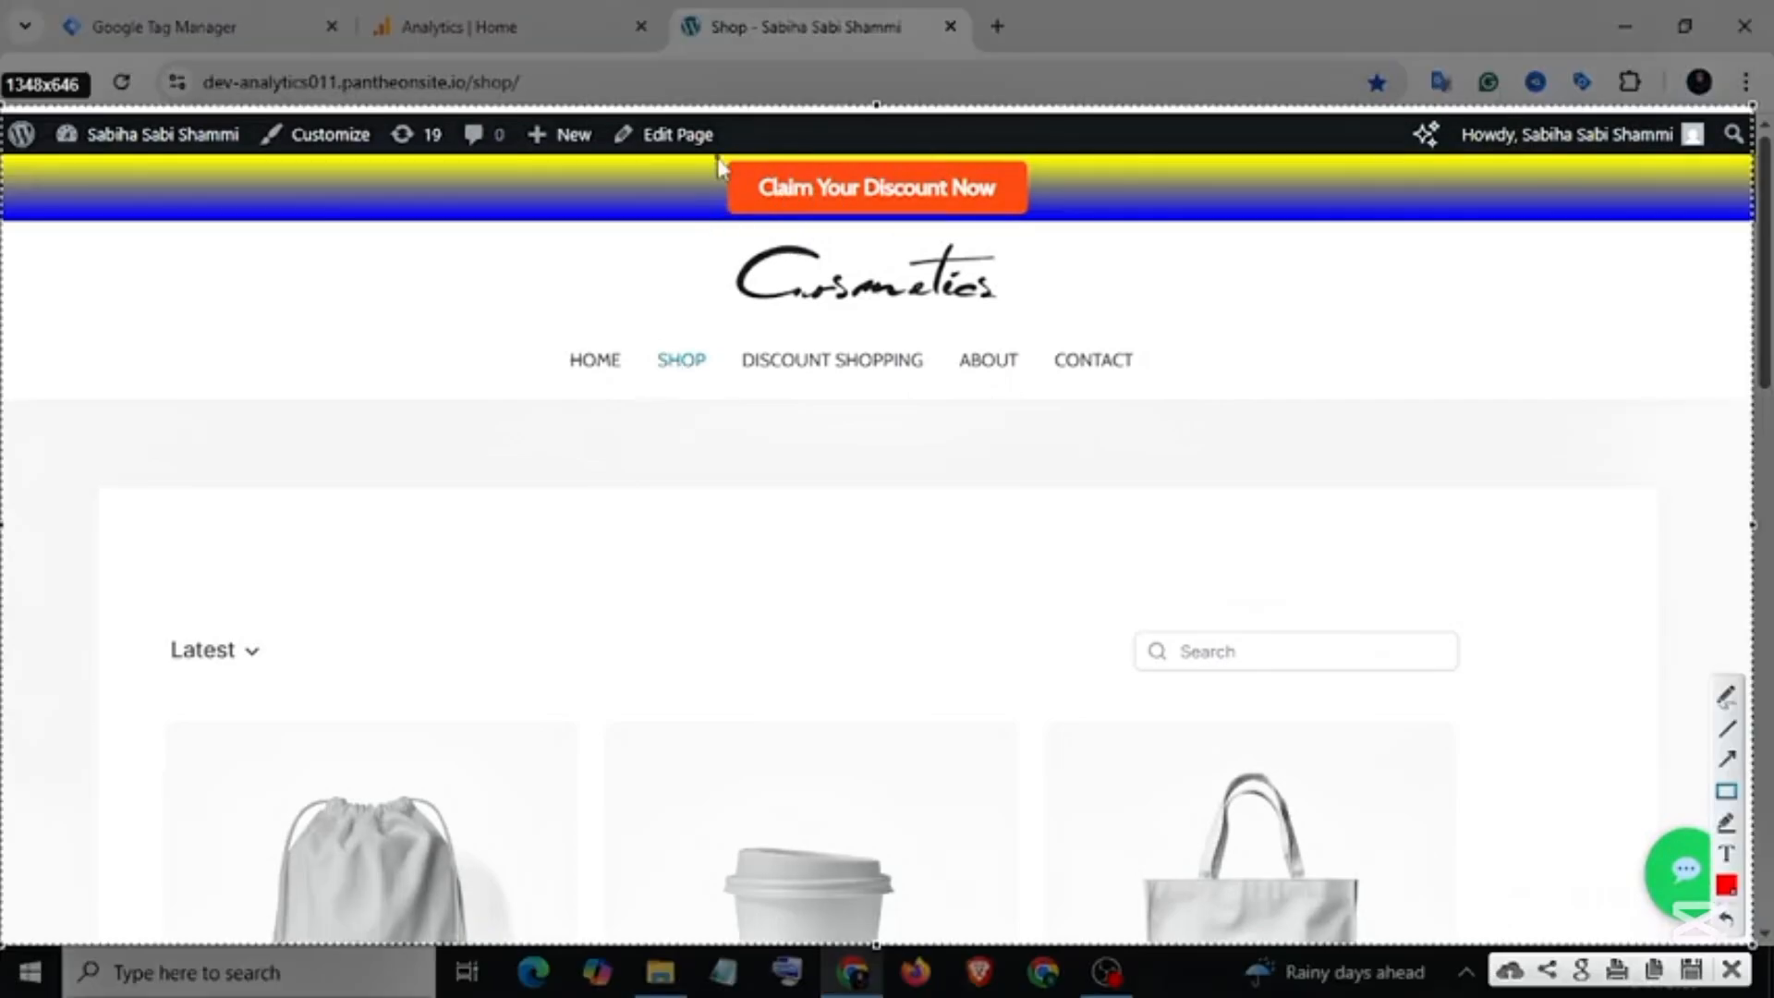
{"action": "left_click_drag", "start_coordinate": [717, 157], "coordinate": [1031, 225]}
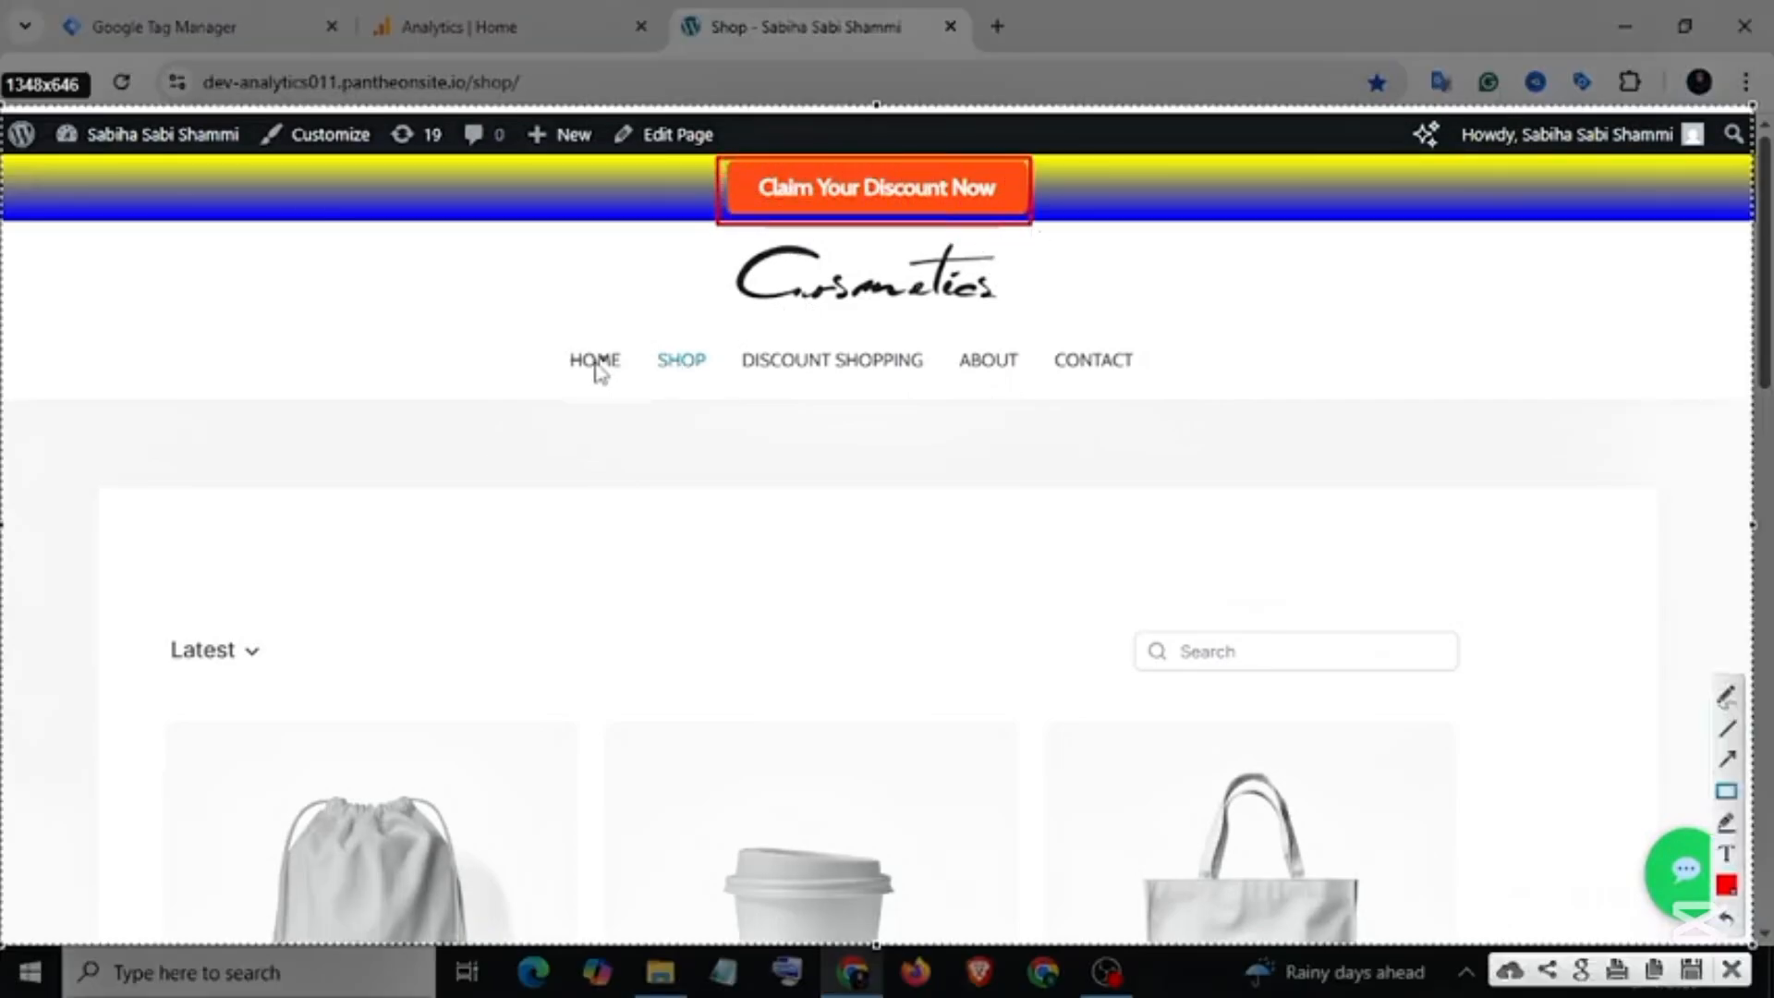
{"action": "mouse_move", "coordinate": [553, 343]}
{"action": "left_mouse_down"}
{"action": "mouse_move", "coordinate": [645, 381]}
{"action": "mouse_move", "coordinate": [771, 367]}
{"action": "mouse_move", "coordinate": [944, 386]}
{"action": "left_mouse_up"}
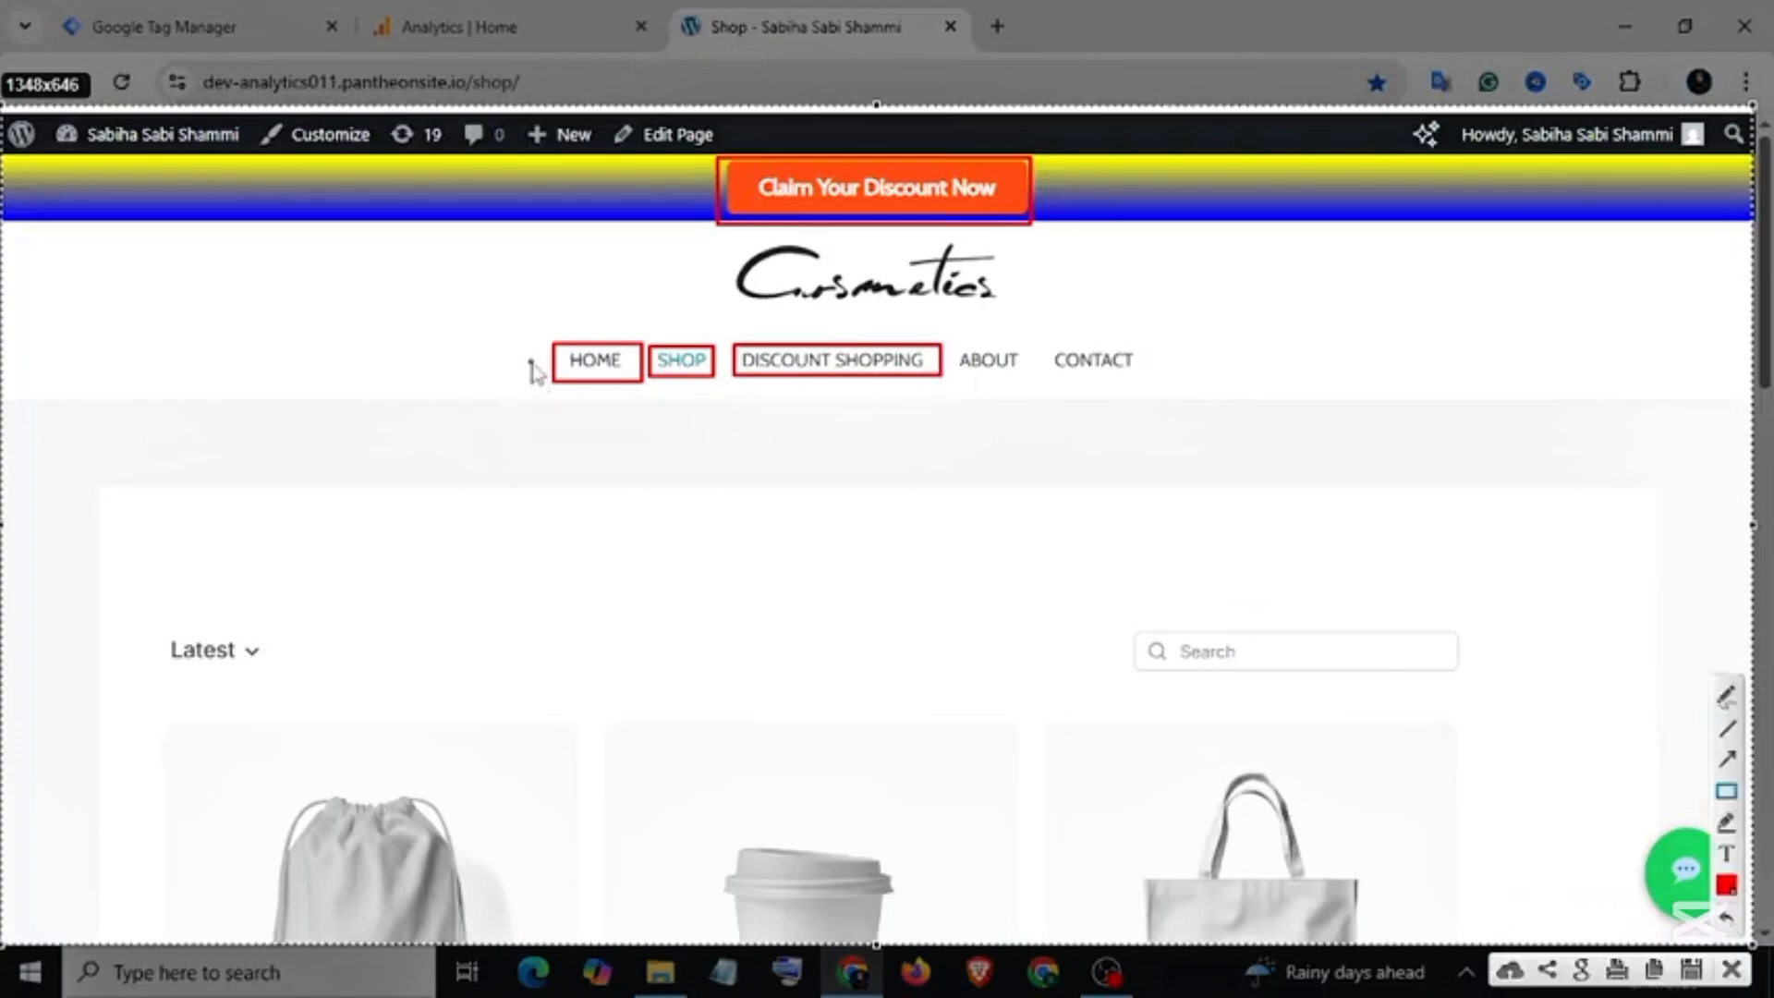
{"action": "mouse_move", "coordinate": [533, 330]}
{"action": "left_mouse_down"}
{"action": "mouse_move", "coordinate": [559, 357]}
{"action": "mouse_move", "coordinate": [724, 399]}
{"action": "left_mouse_up"}
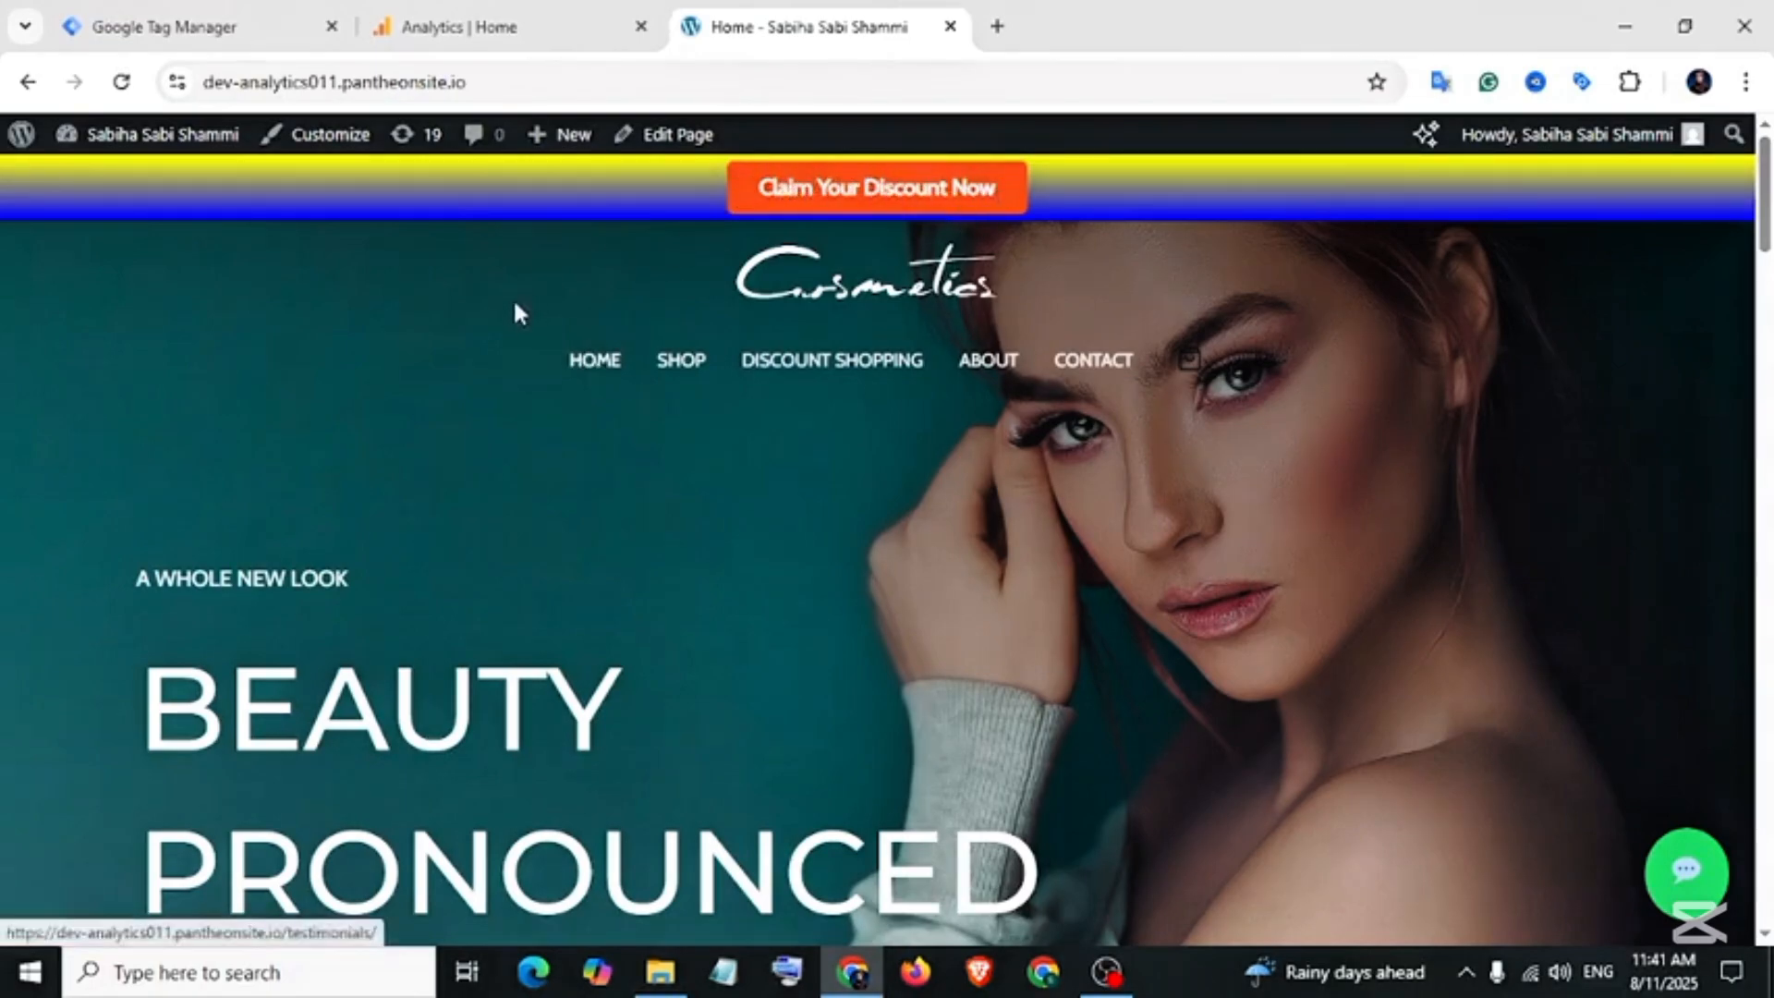
- Check the Claim Your Discount Now banner on the website's Shop and Home pages, and follow its link to the discount page
{"action": "left_click", "coordinate": [681, 360]}
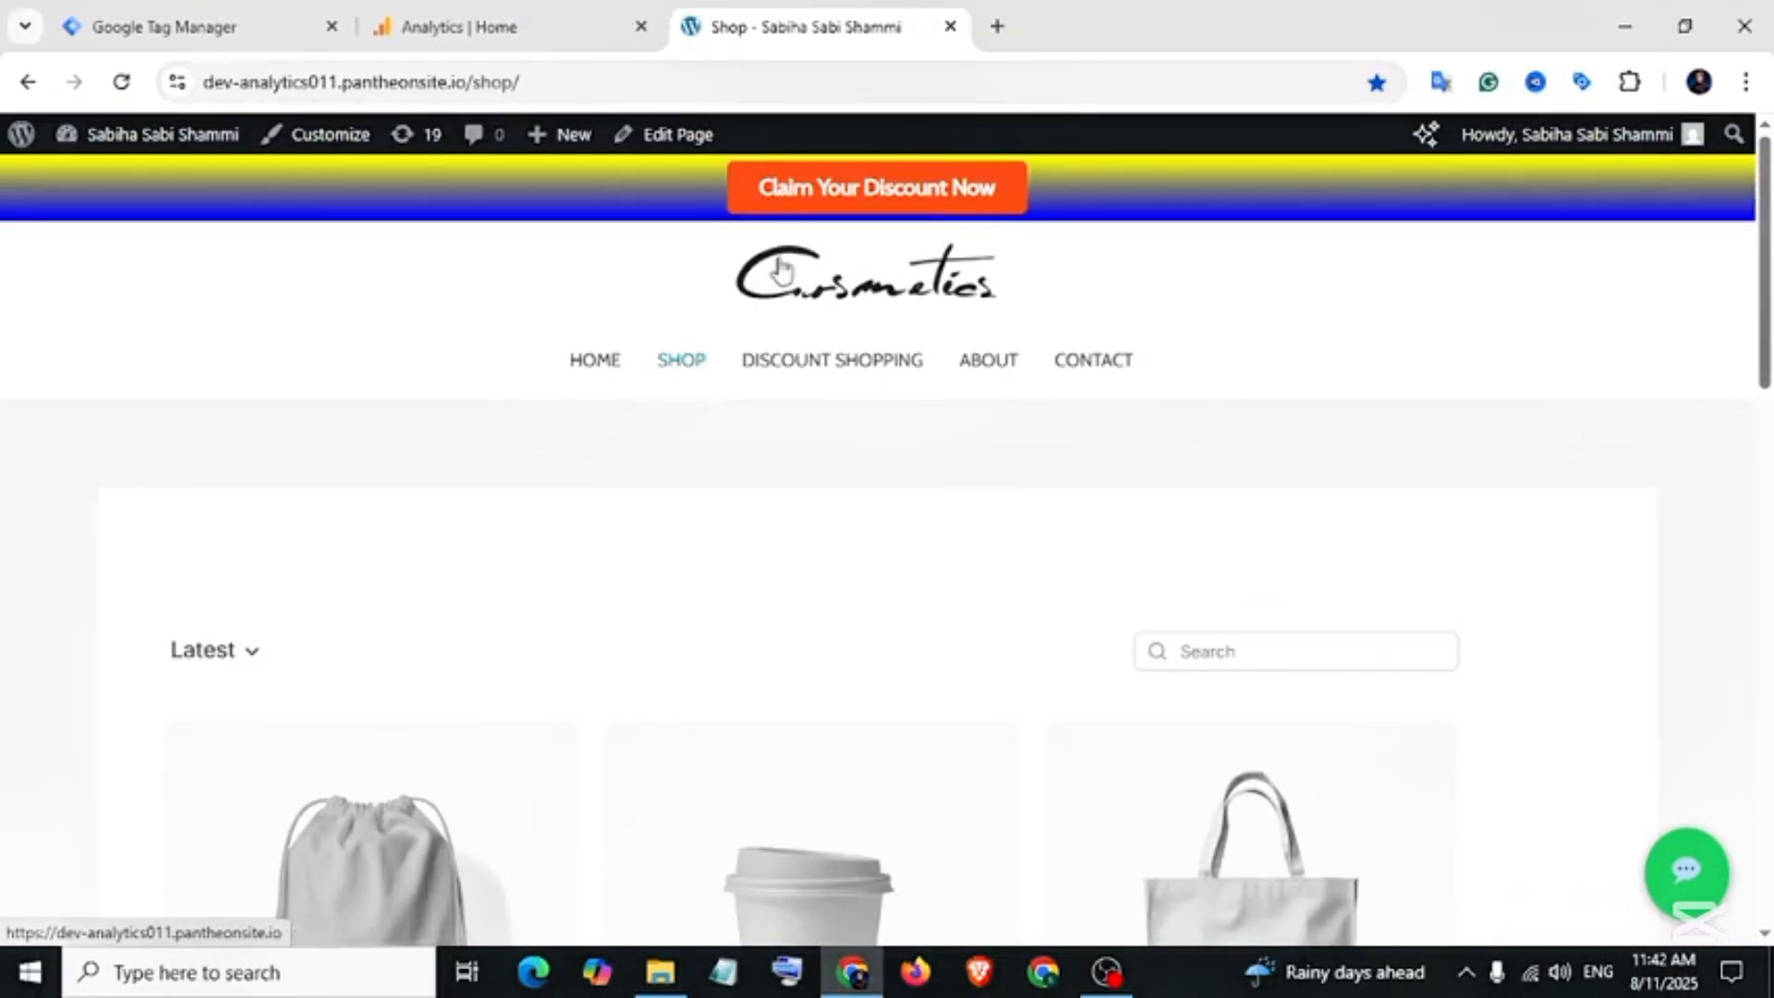
{"action": "left_click", "coordinate": [592, 367]}
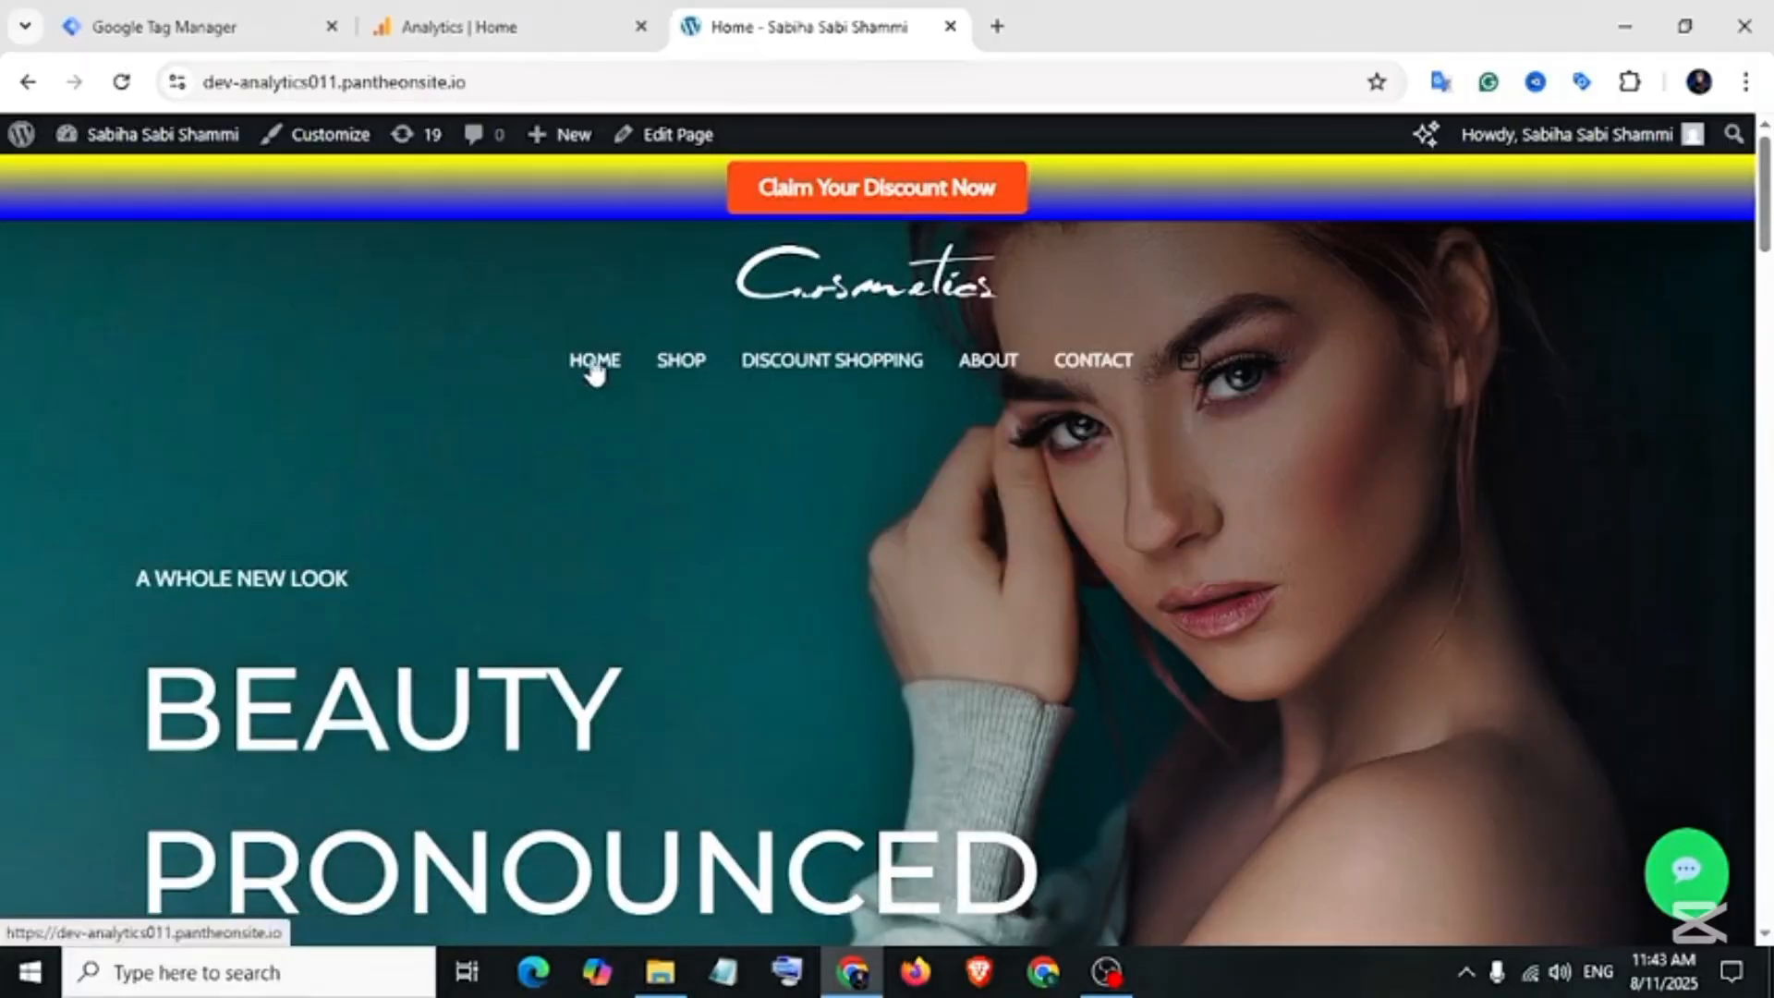
{"action": "left_click", "coordinate": [595, 369]}
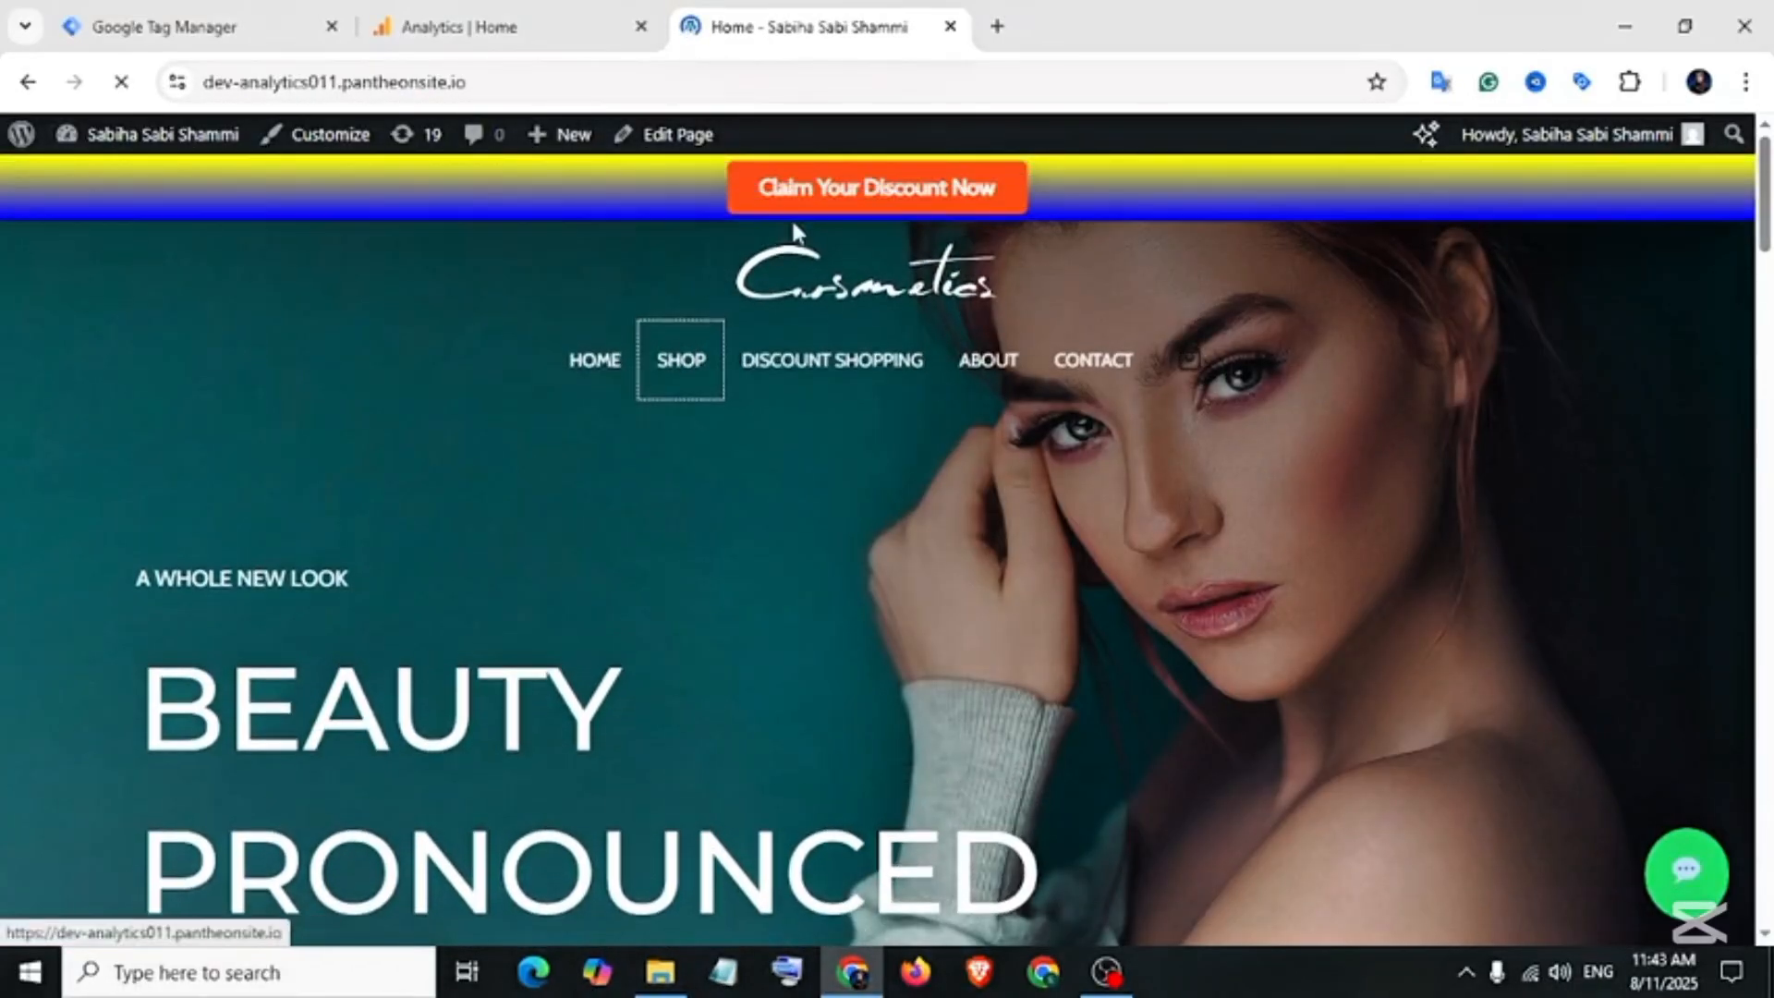
{"action": "left_click", "coordinate": [830, 192]}
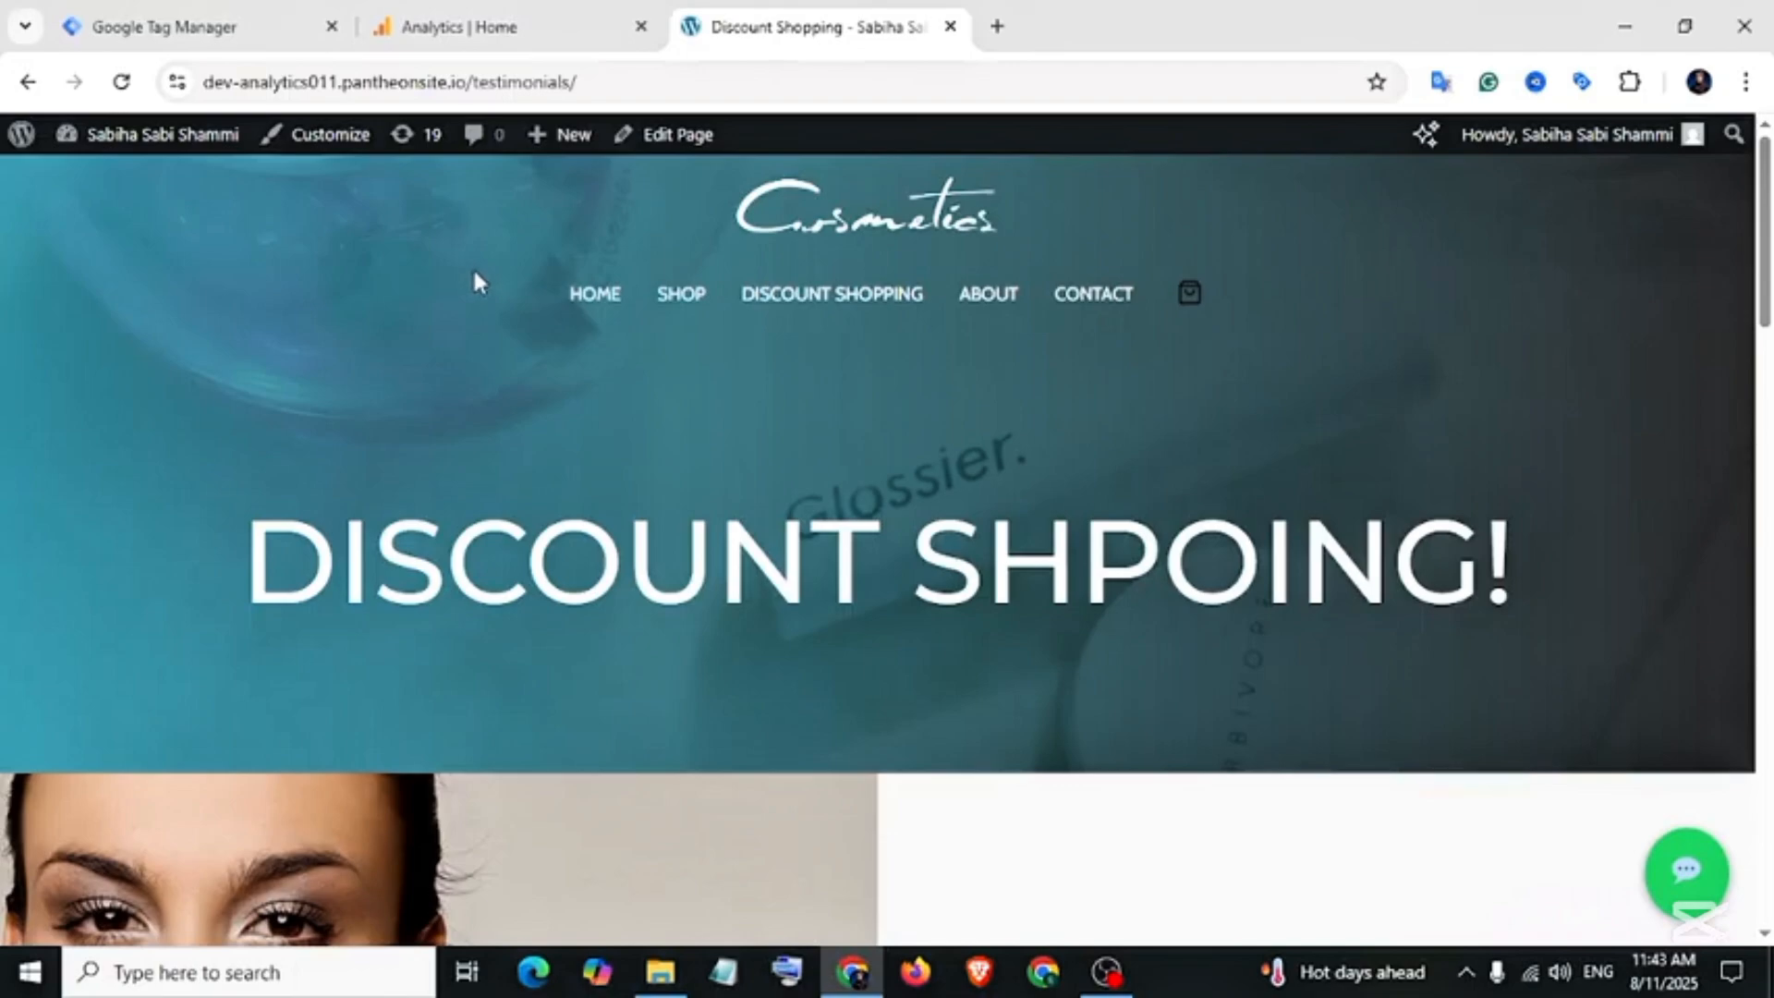
- Switch to Google Tag Manager and create a new tag of type Google Tag in the Analytics011-Web container
{"action": "left_click", "coordinate": [460, 27]}
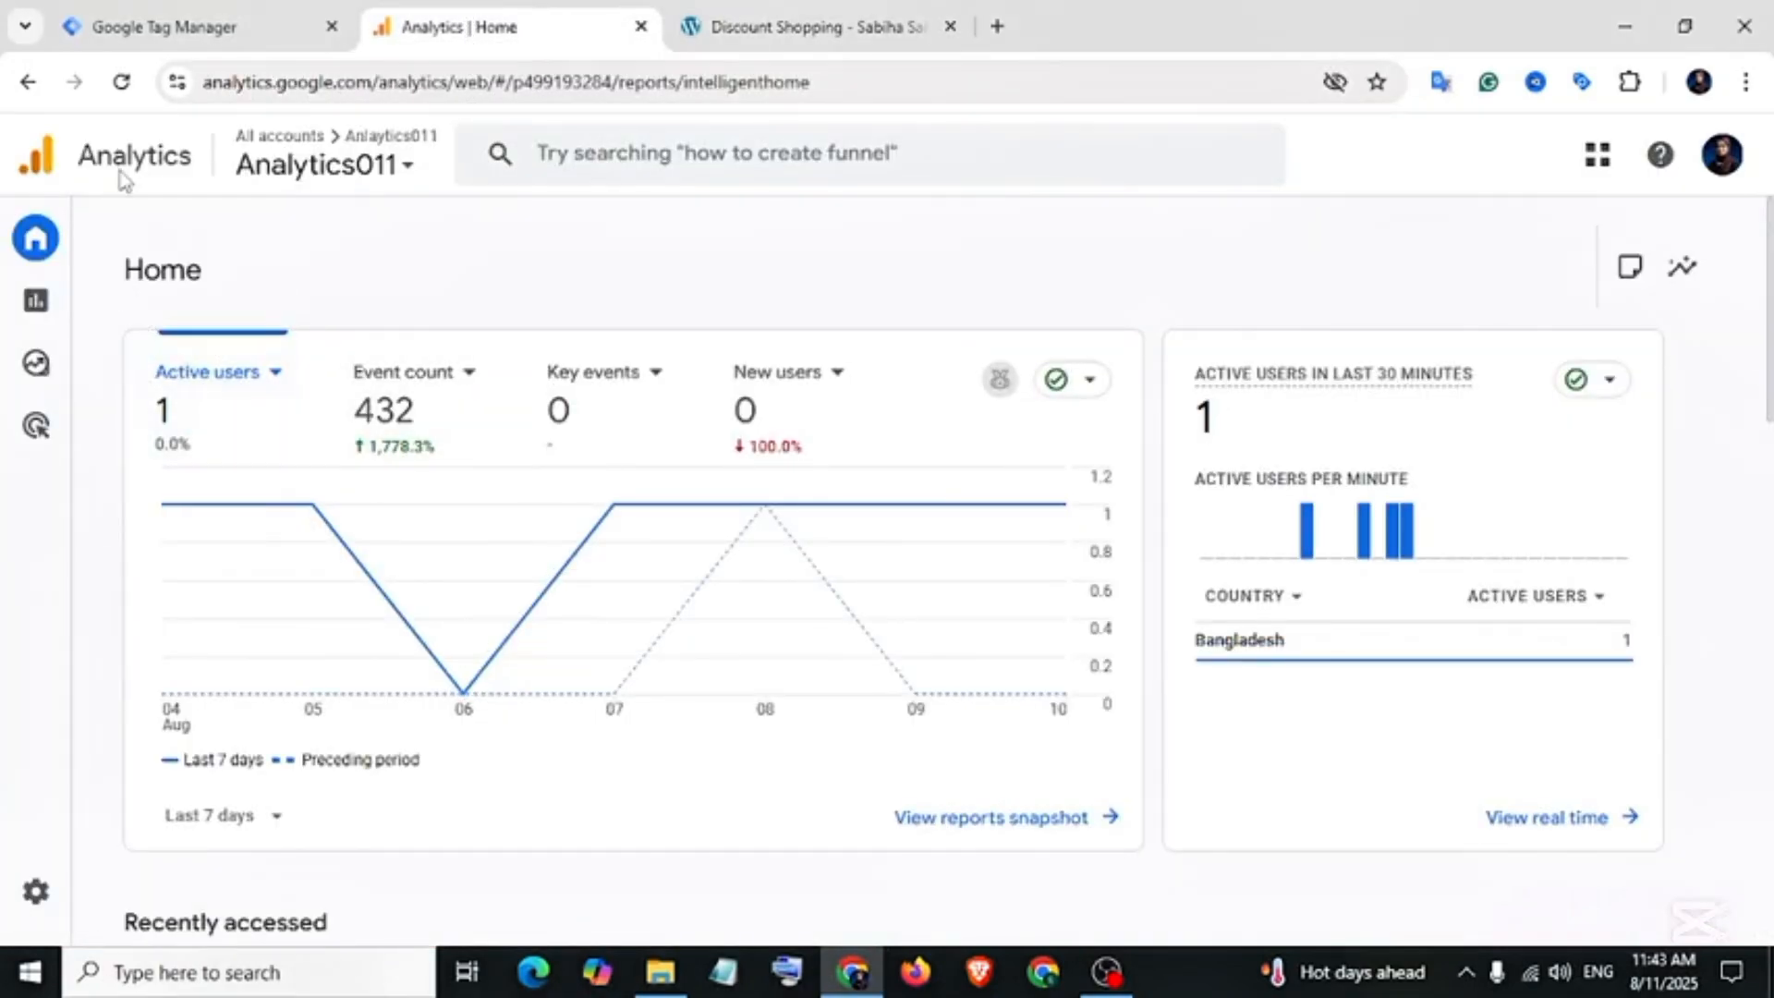
{"action": "left_click", "coordinate": [181, 30]}
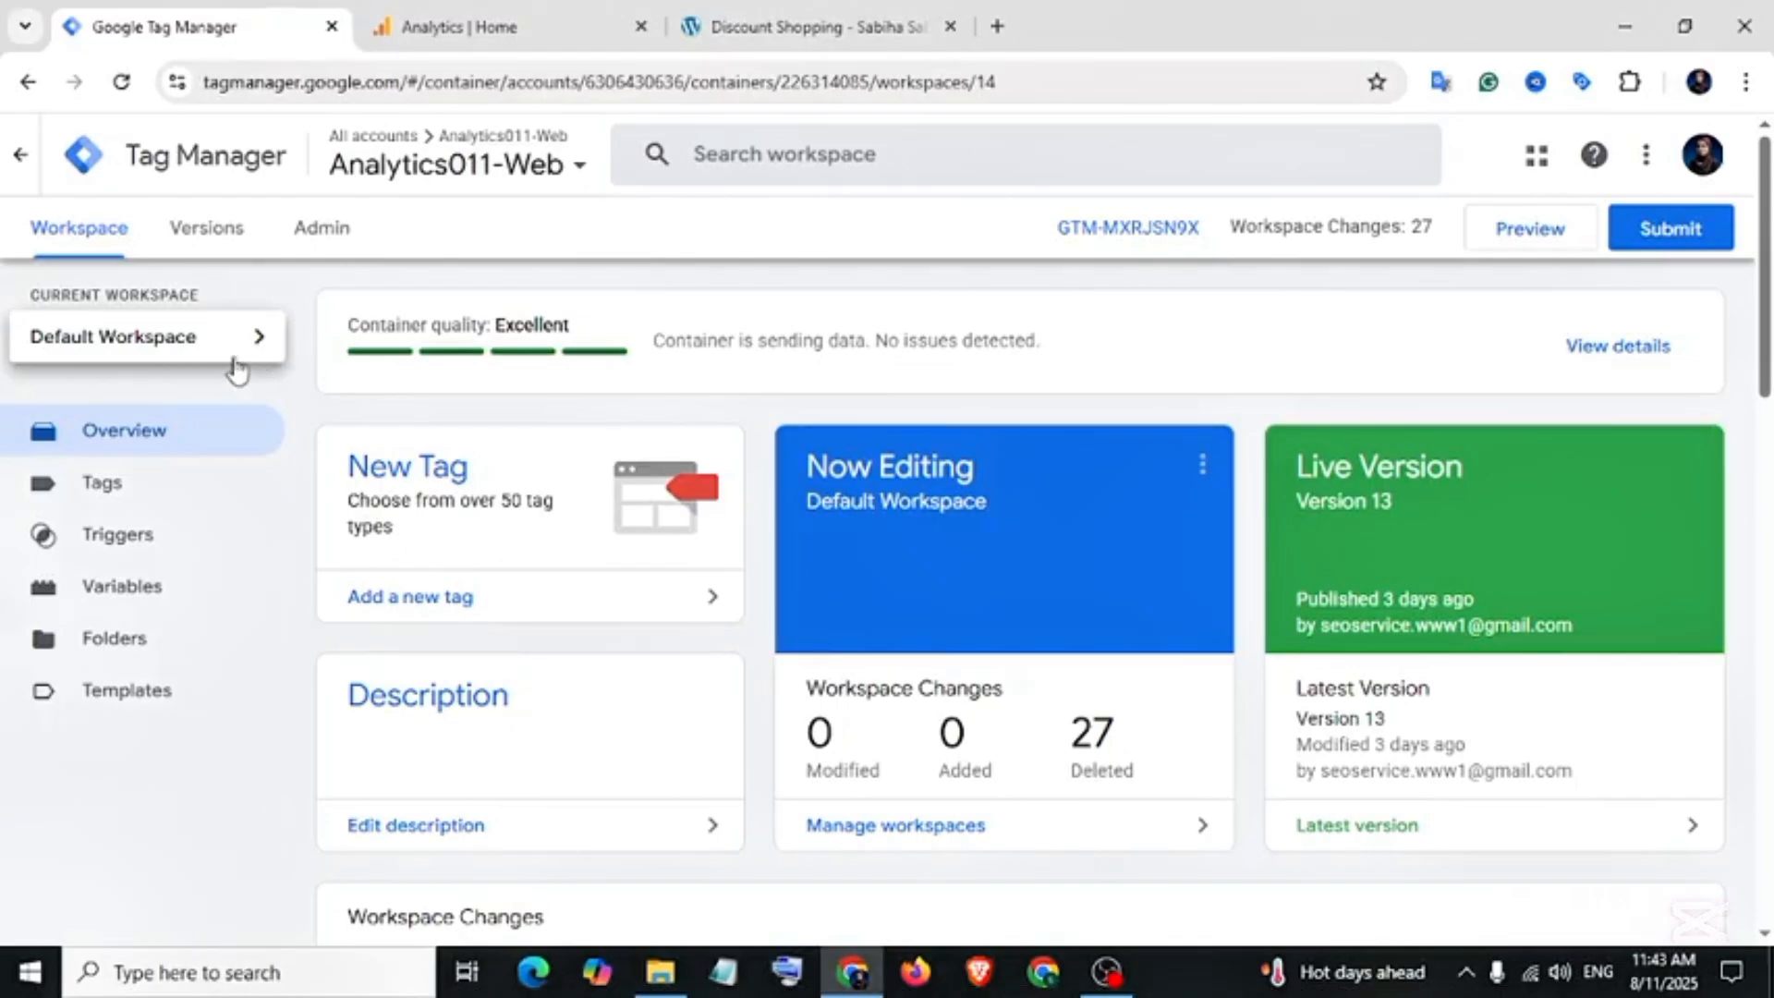
{"action": "left_click", "coordinate": [138, 480]}
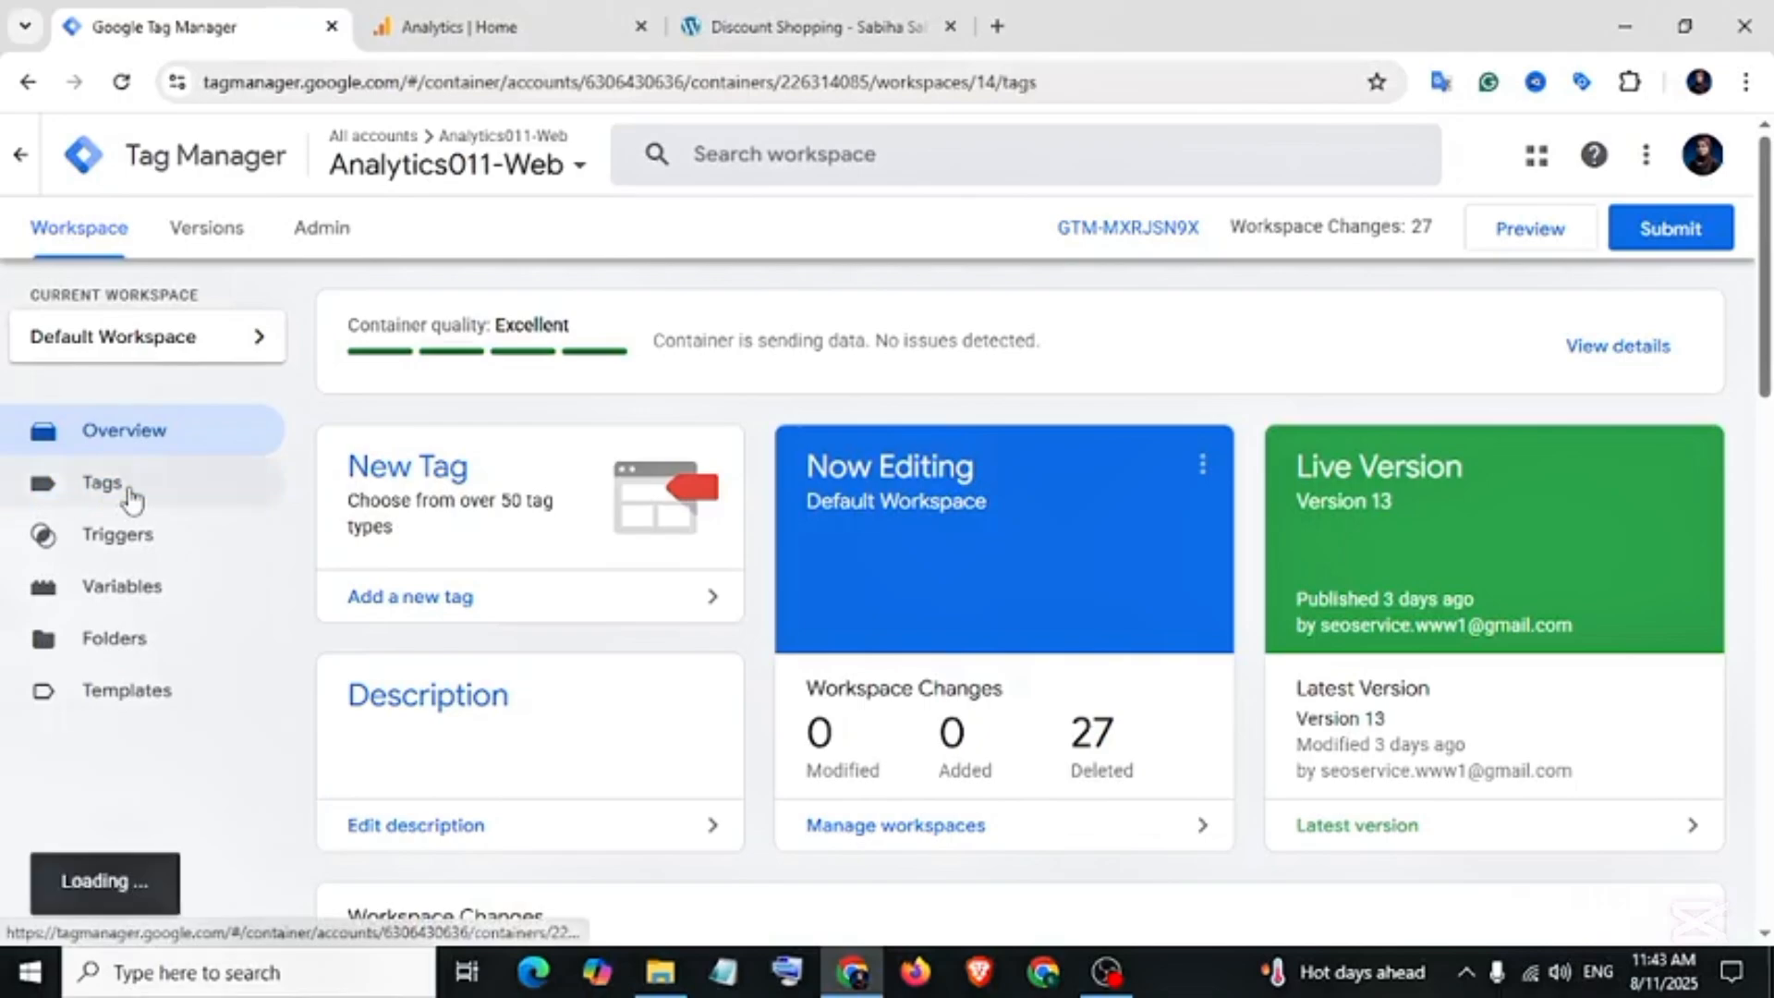
{"action": "left_click", "coordinate": [1651, 342]}
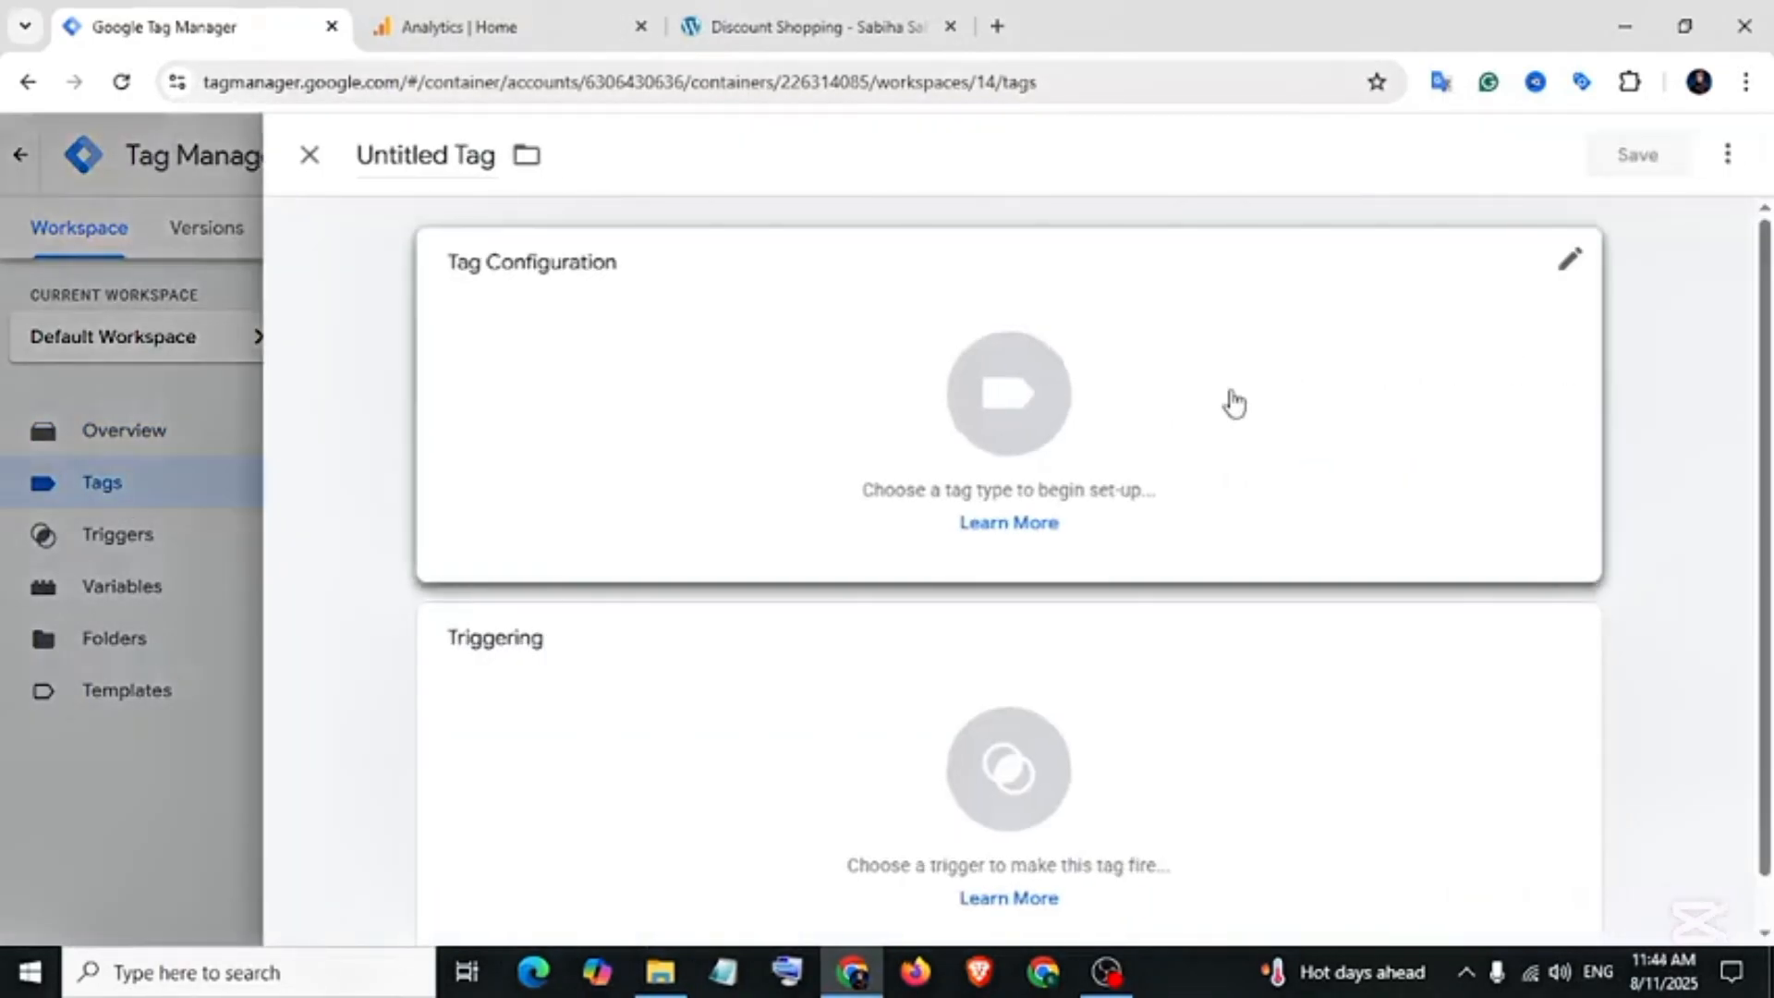
{"action": "left_click", "coordinate": [1232, 404]}
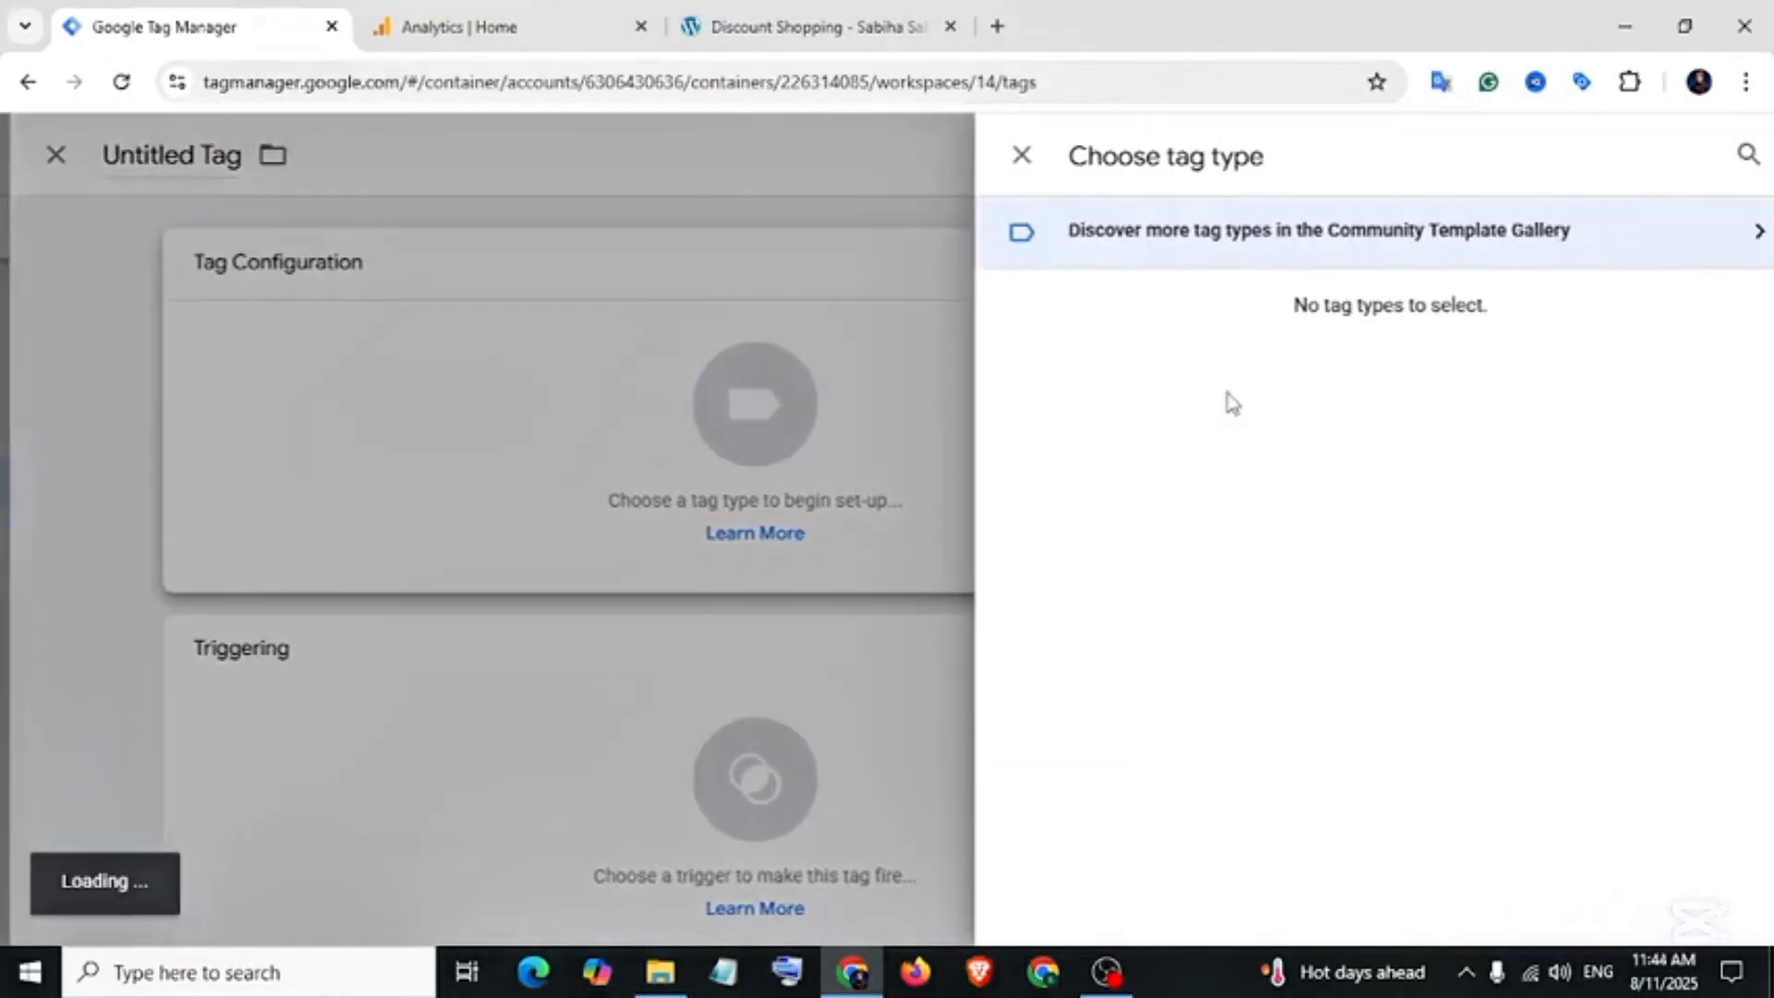
{"action": "left_click", "coordinate": [1124, 396]}
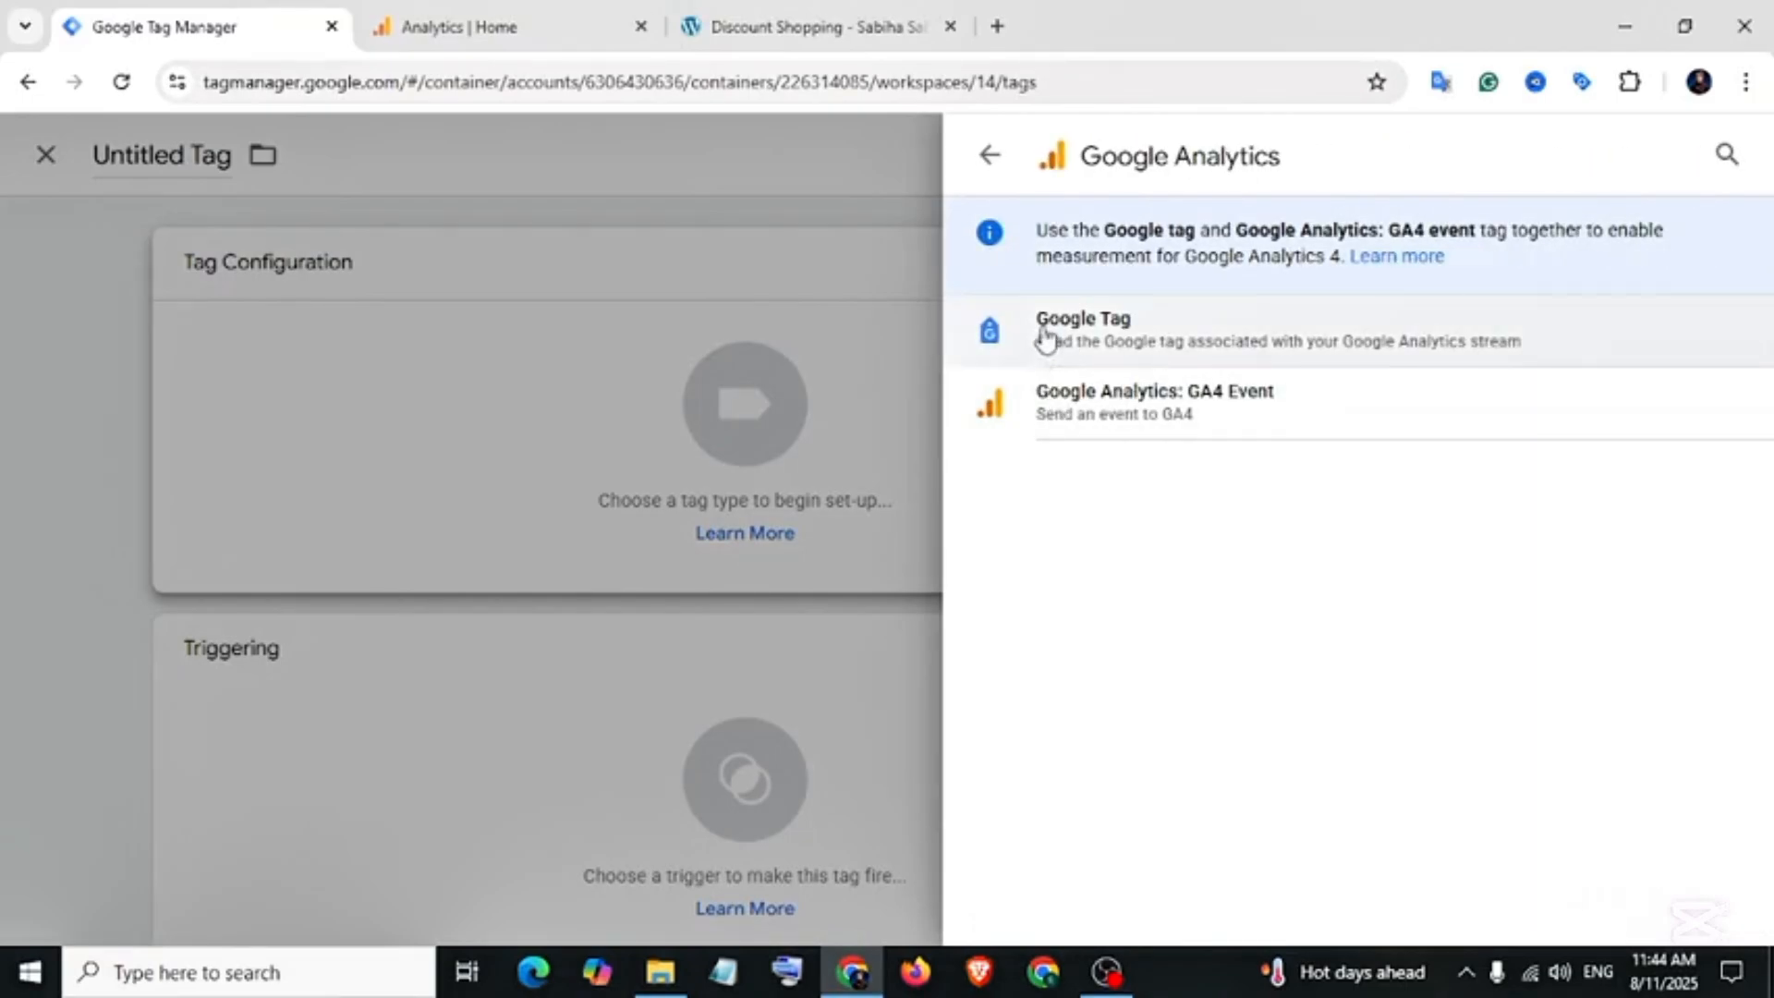
{"action": "left_click", "coordinate": [1118, 330]}
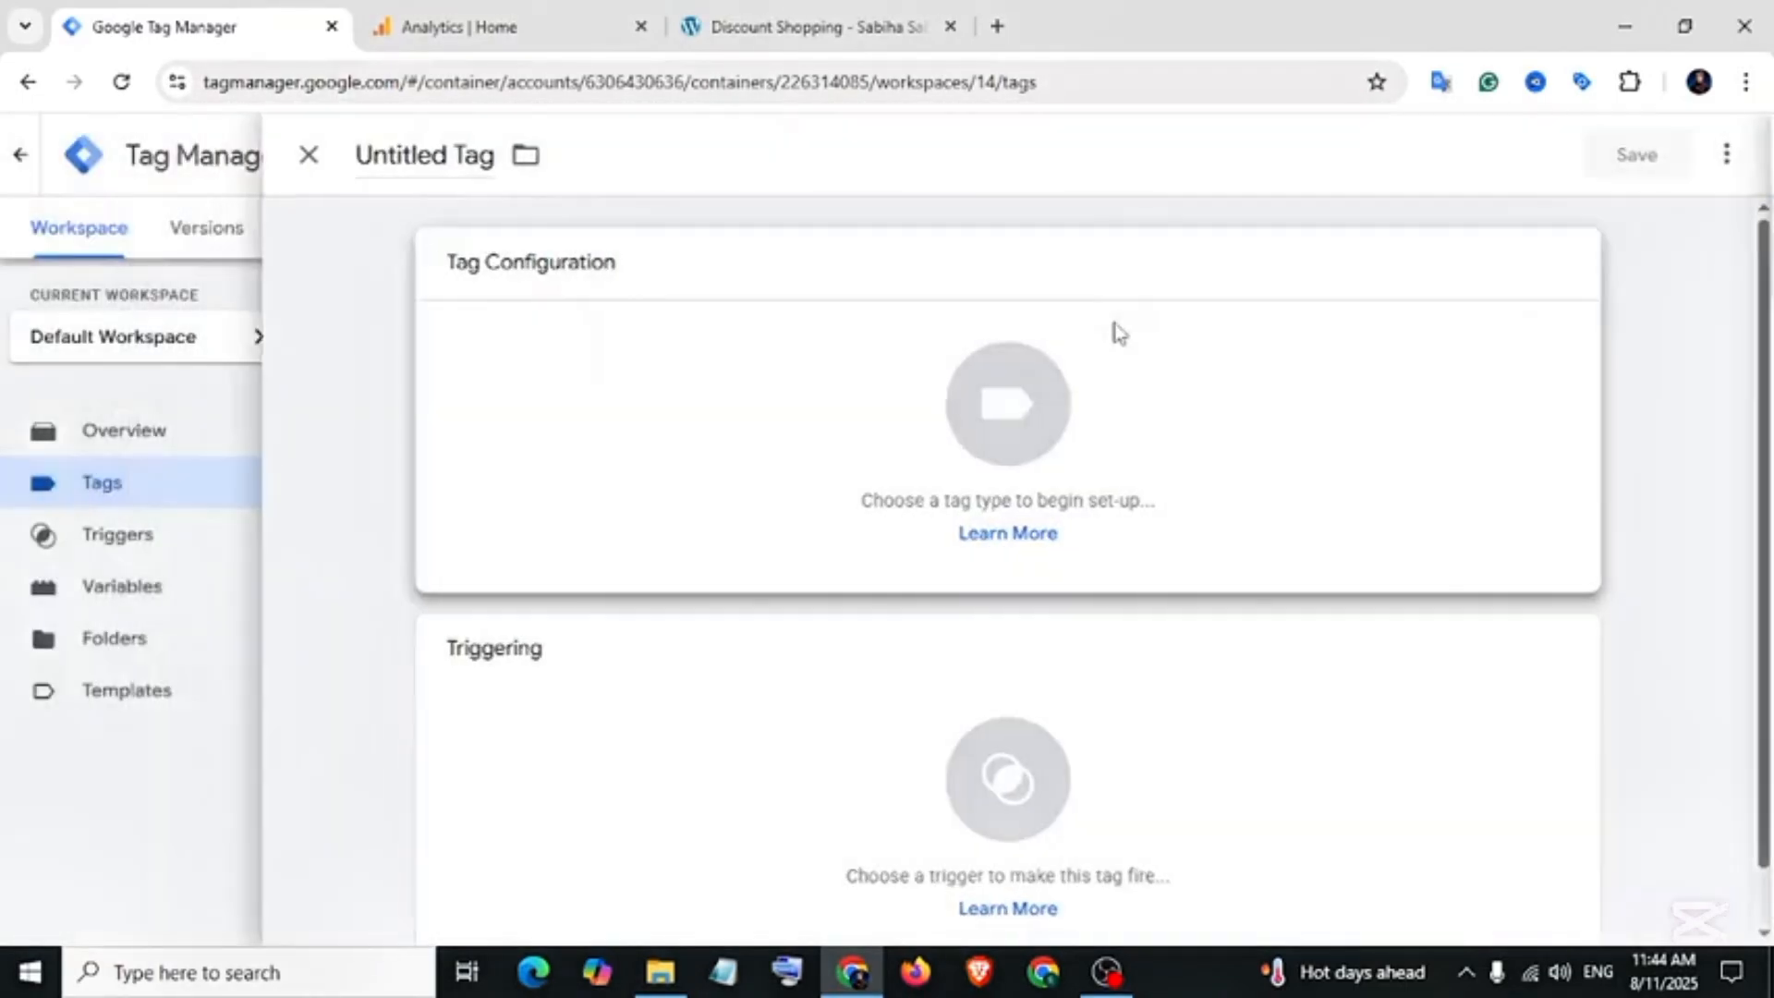
{"action": "left_click_drag", "start_coordinate": [451, 496], "coordinate": [506, 483]}
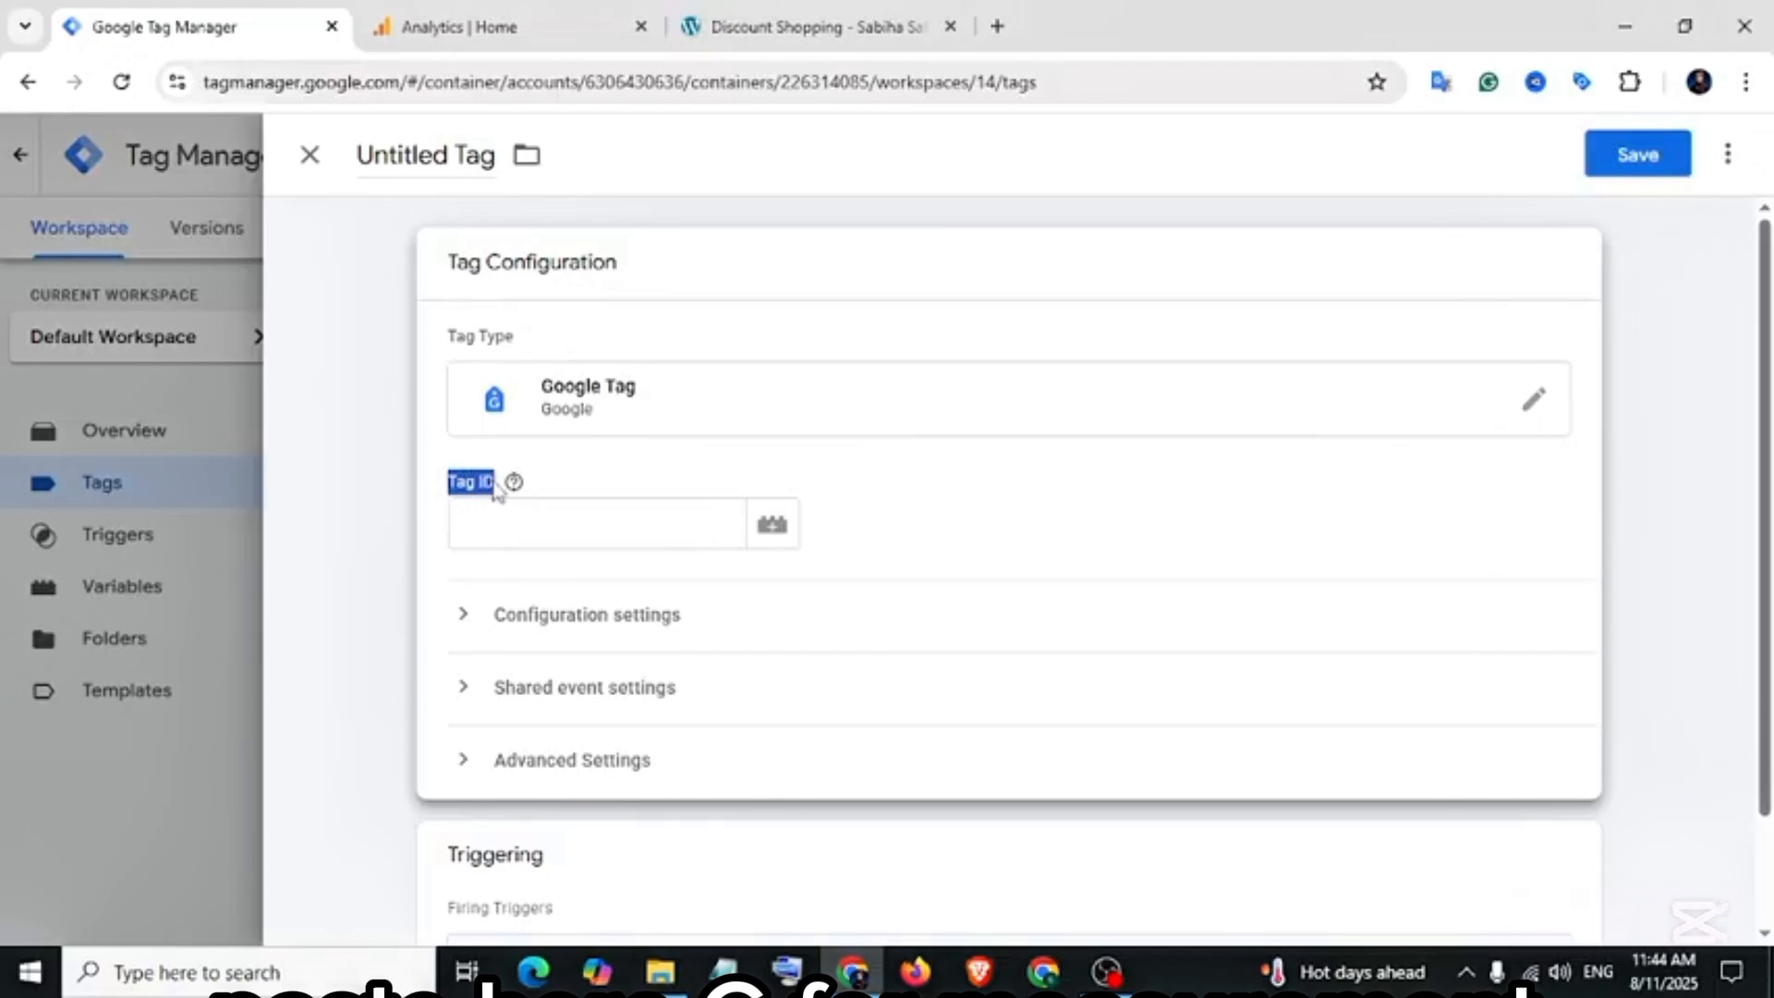
{"action": "left_click", "coordinate": [499, 509]}
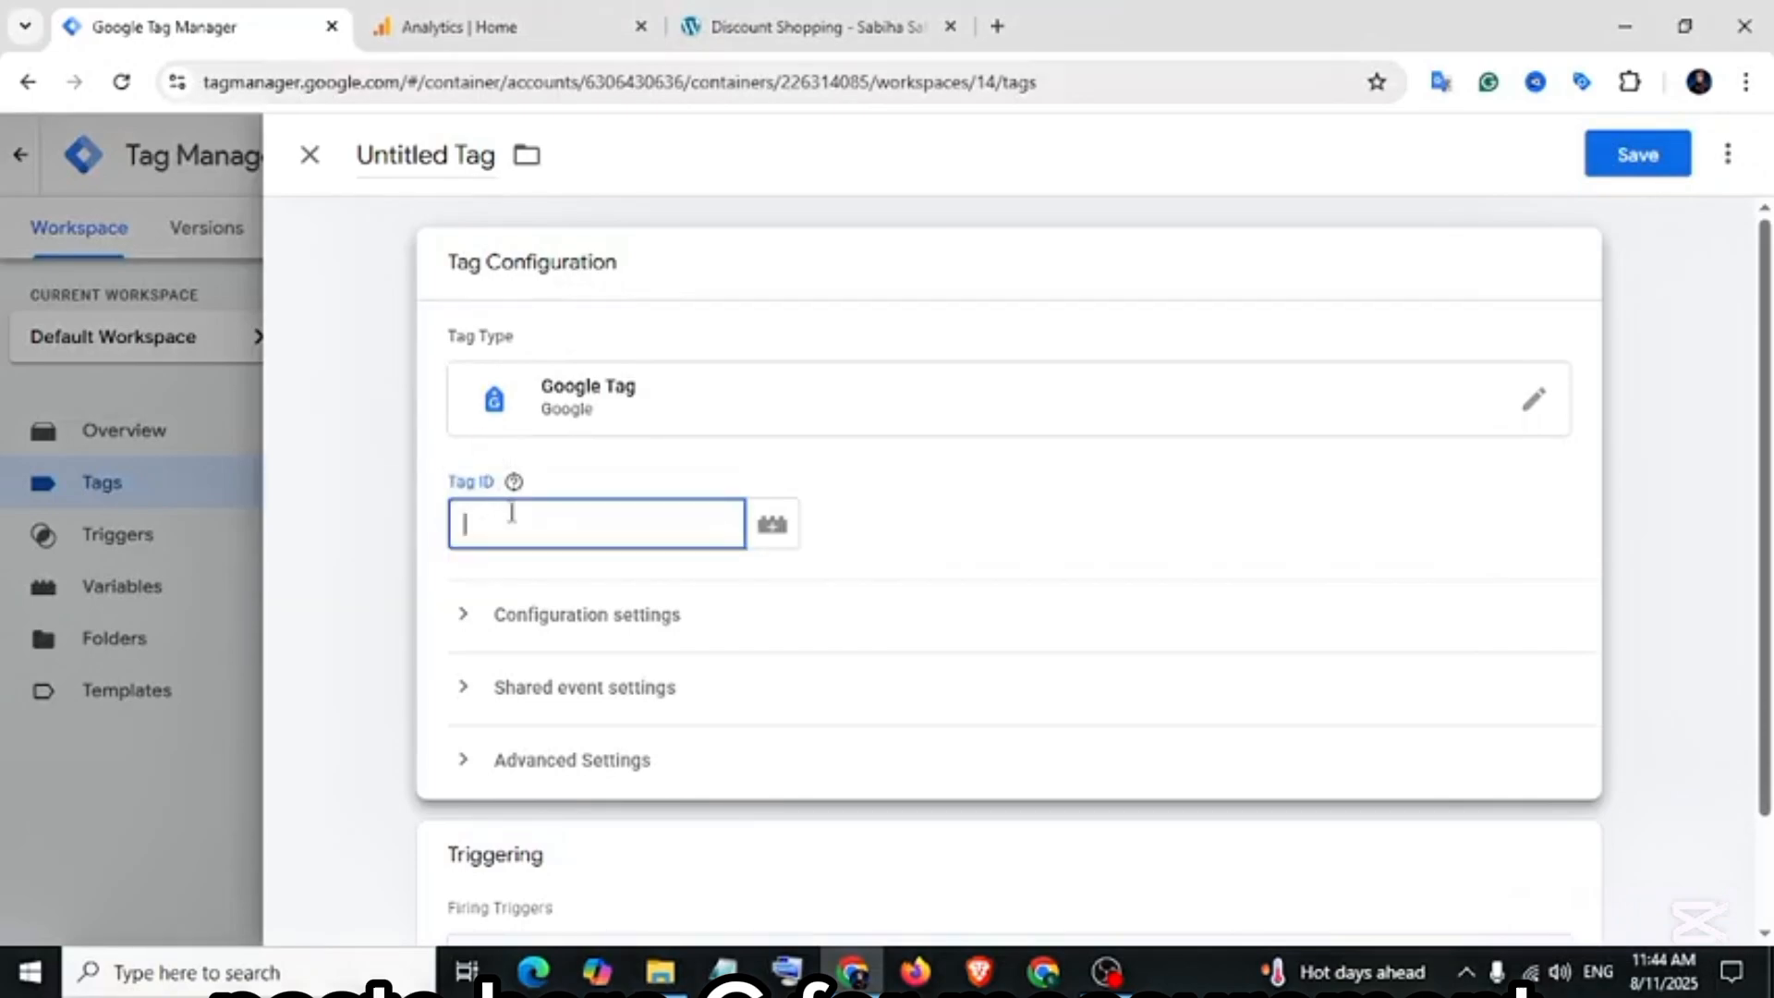
{"action": "left_click_drag", "start_coordinate": [451, 496], "coordinate": [494, 505]}
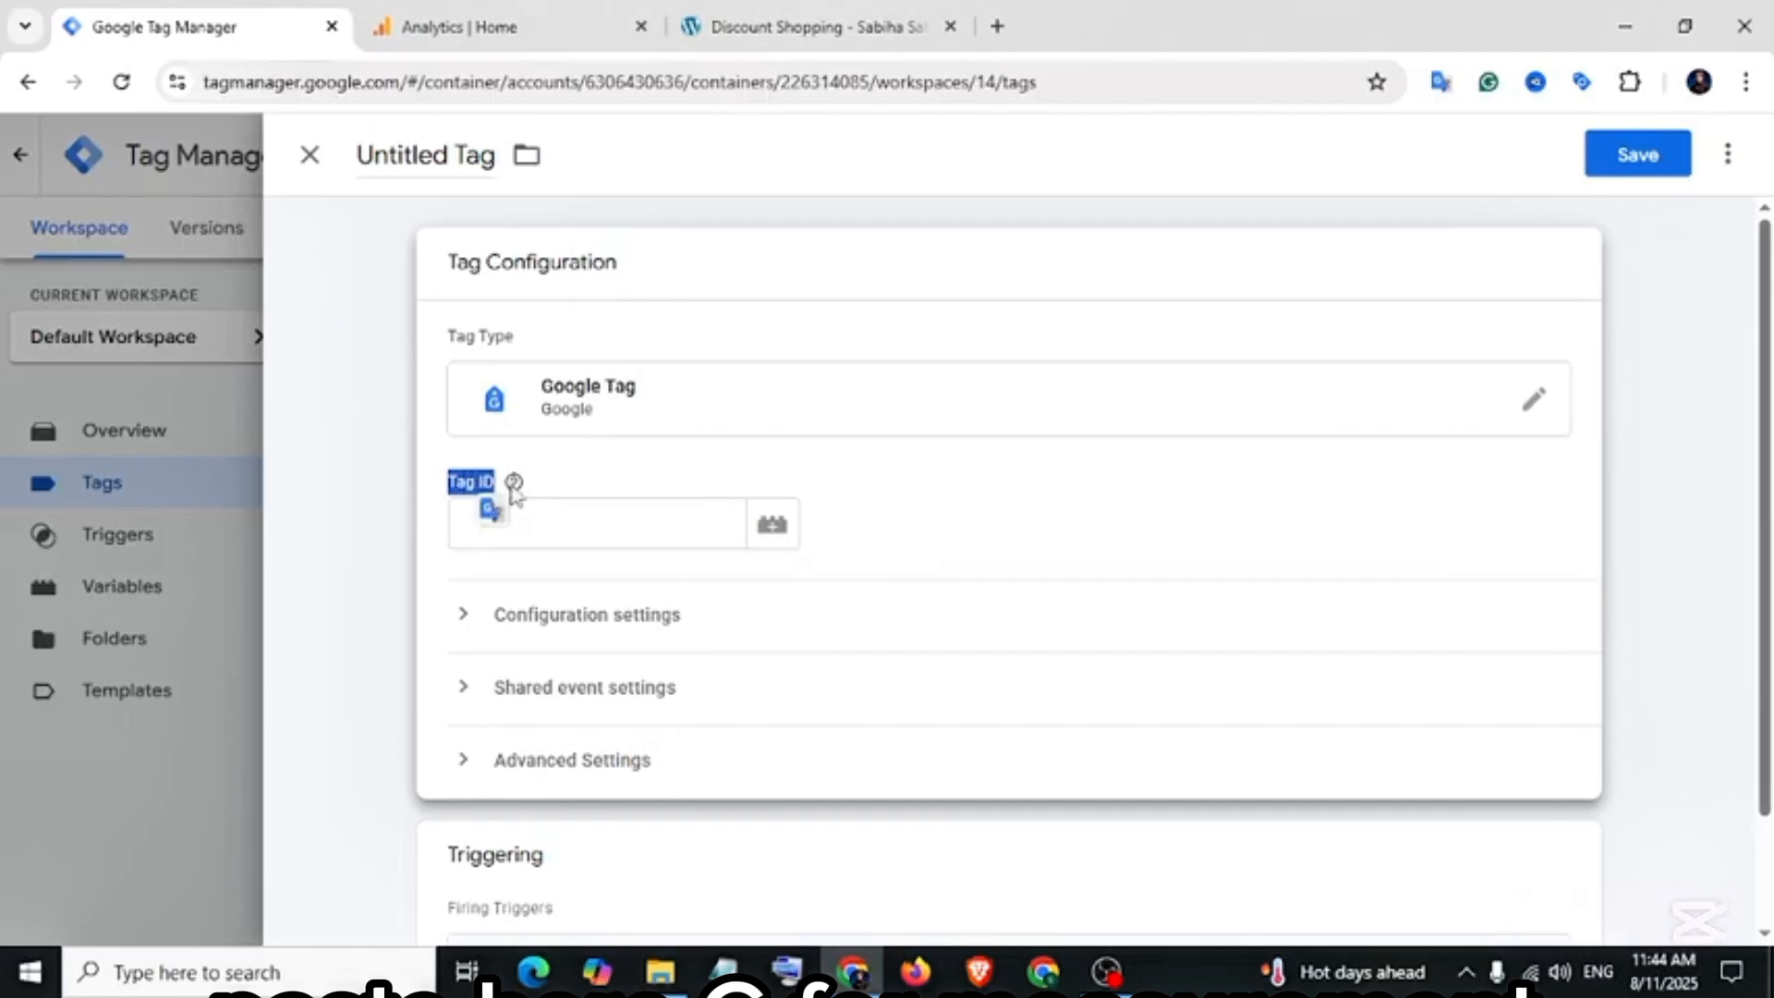
- Copy the measurement ID of the Analytics011 web data stream in Google Analytics and return to the untitled tag in Google Tag Manager
{"action": "left_click", "coordinate": [533, 34]}
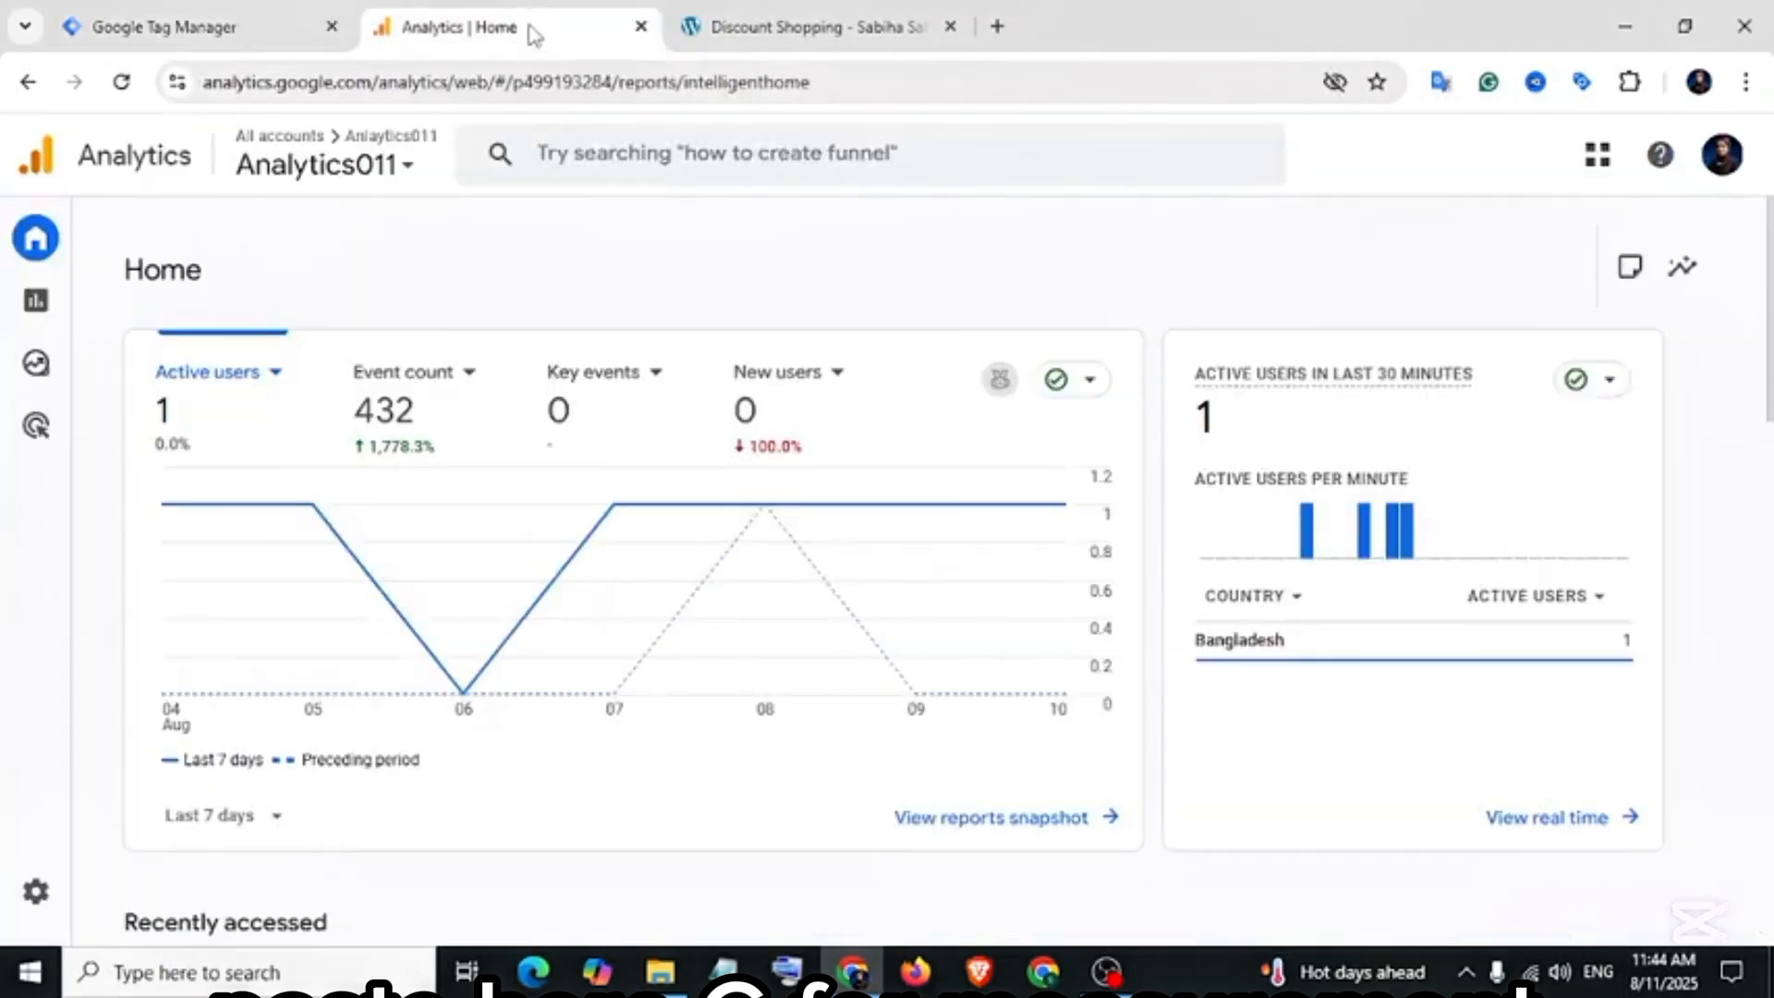
{"action": "left_click", "coordinate": [46, 894]}
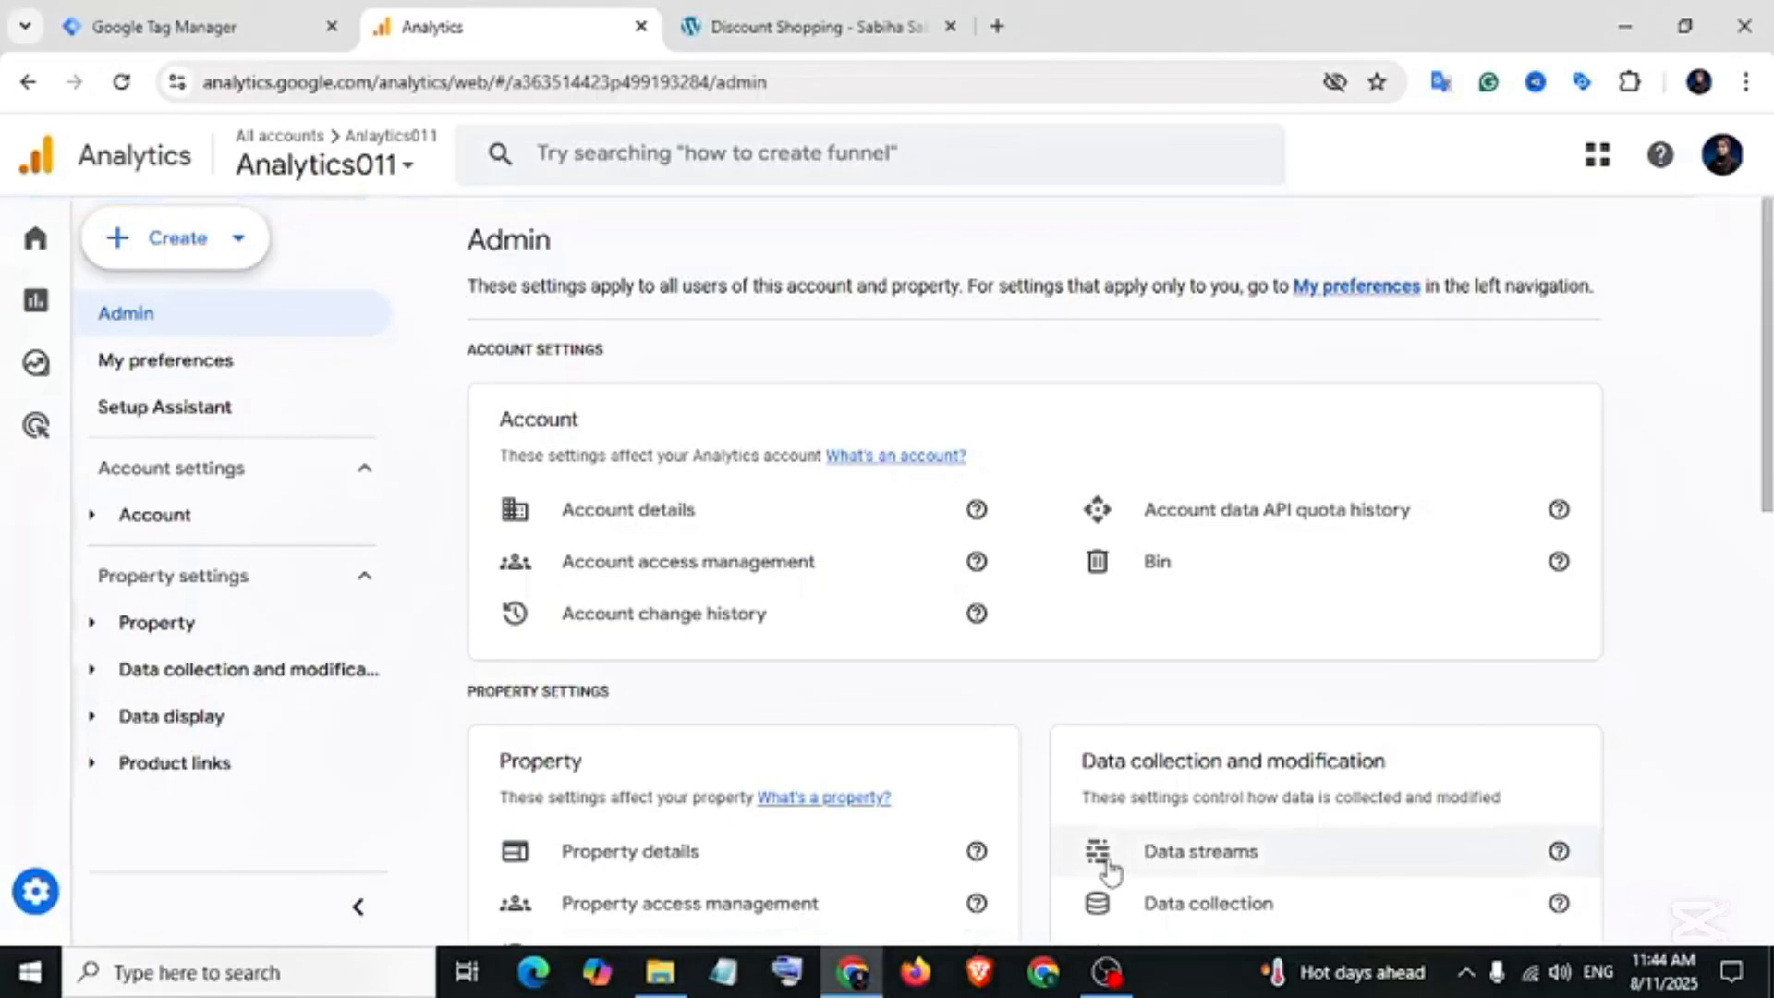
{"action": "left_click", "coordinate": [1108, 851]}
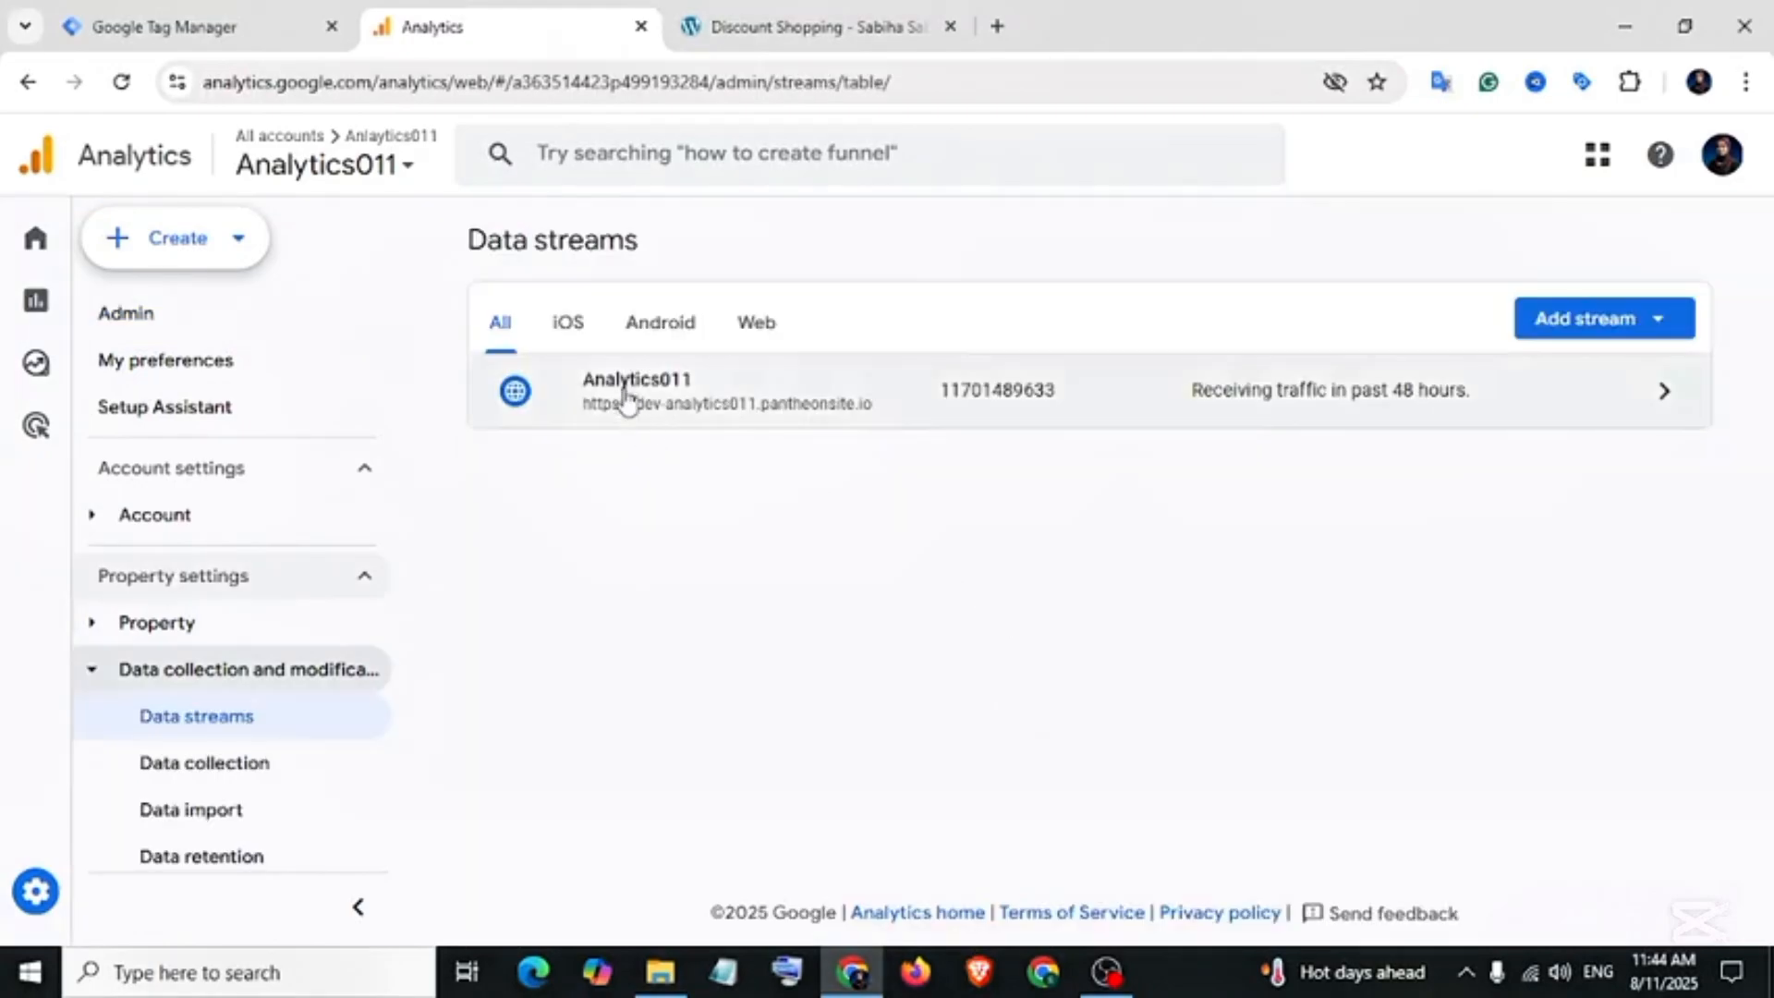
{"action": "left_click", "coordinate": [625, 398]}
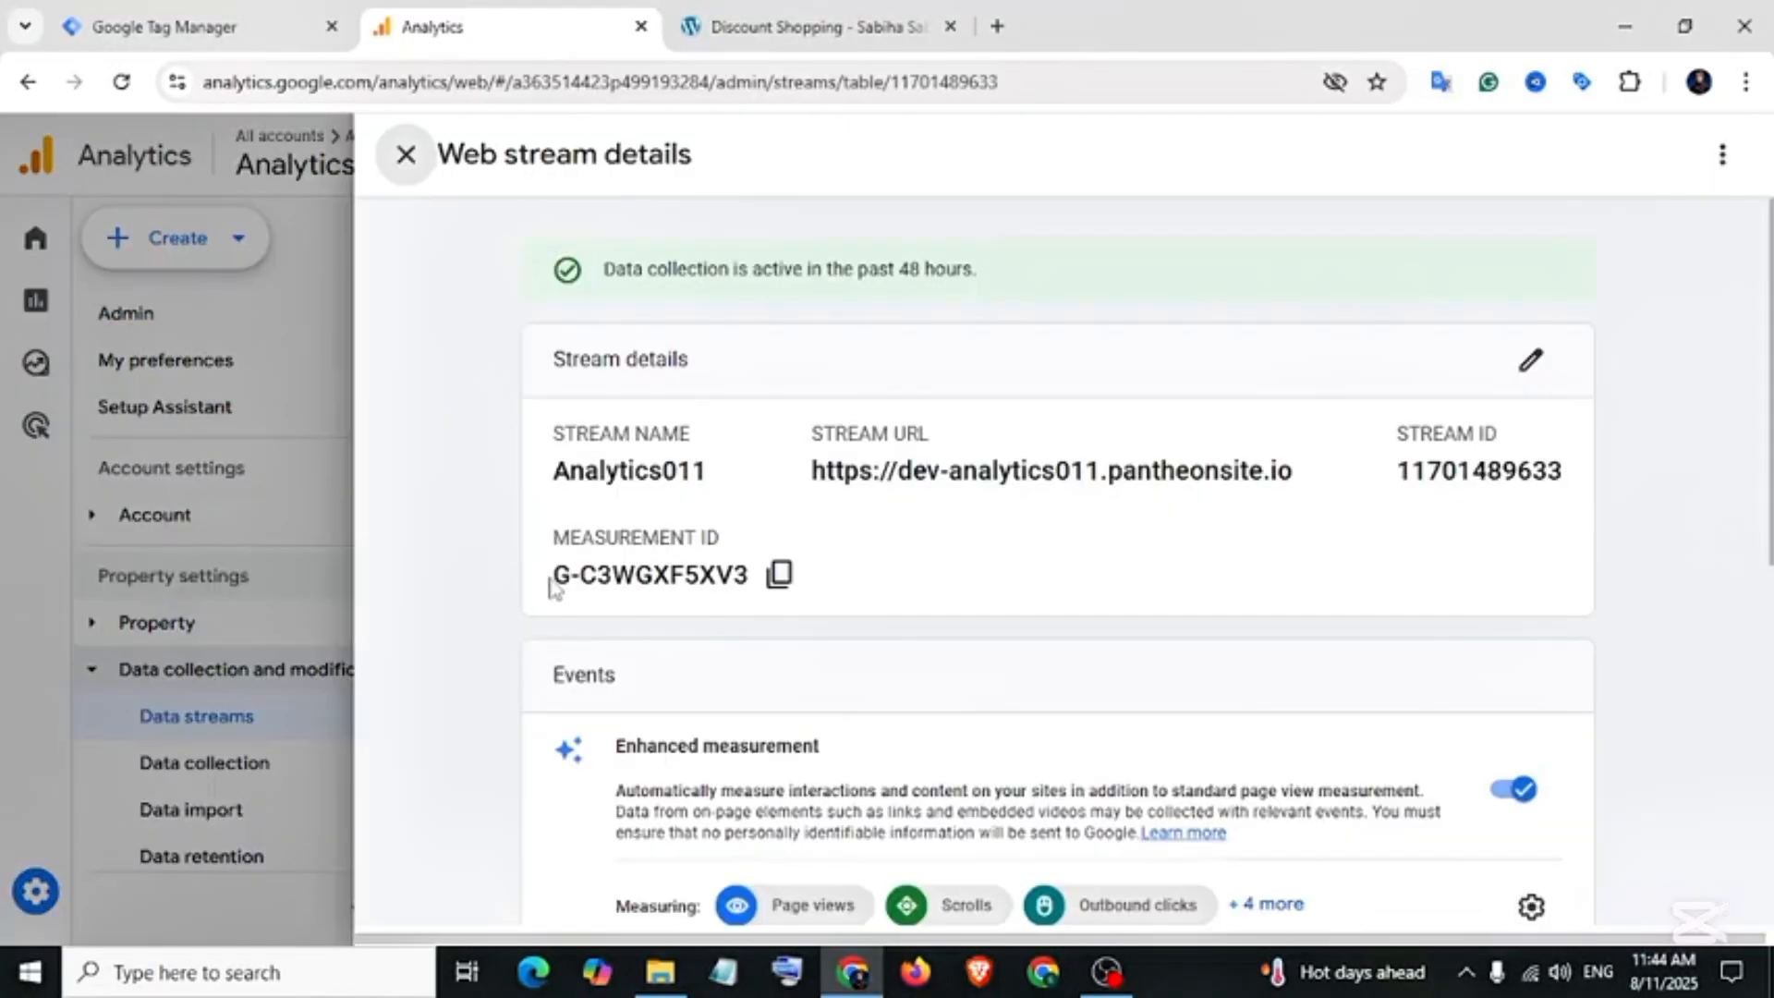
{"action": "left_click_drag", "start_coordinate": [552, 582], "coordinate": [751, 577]}
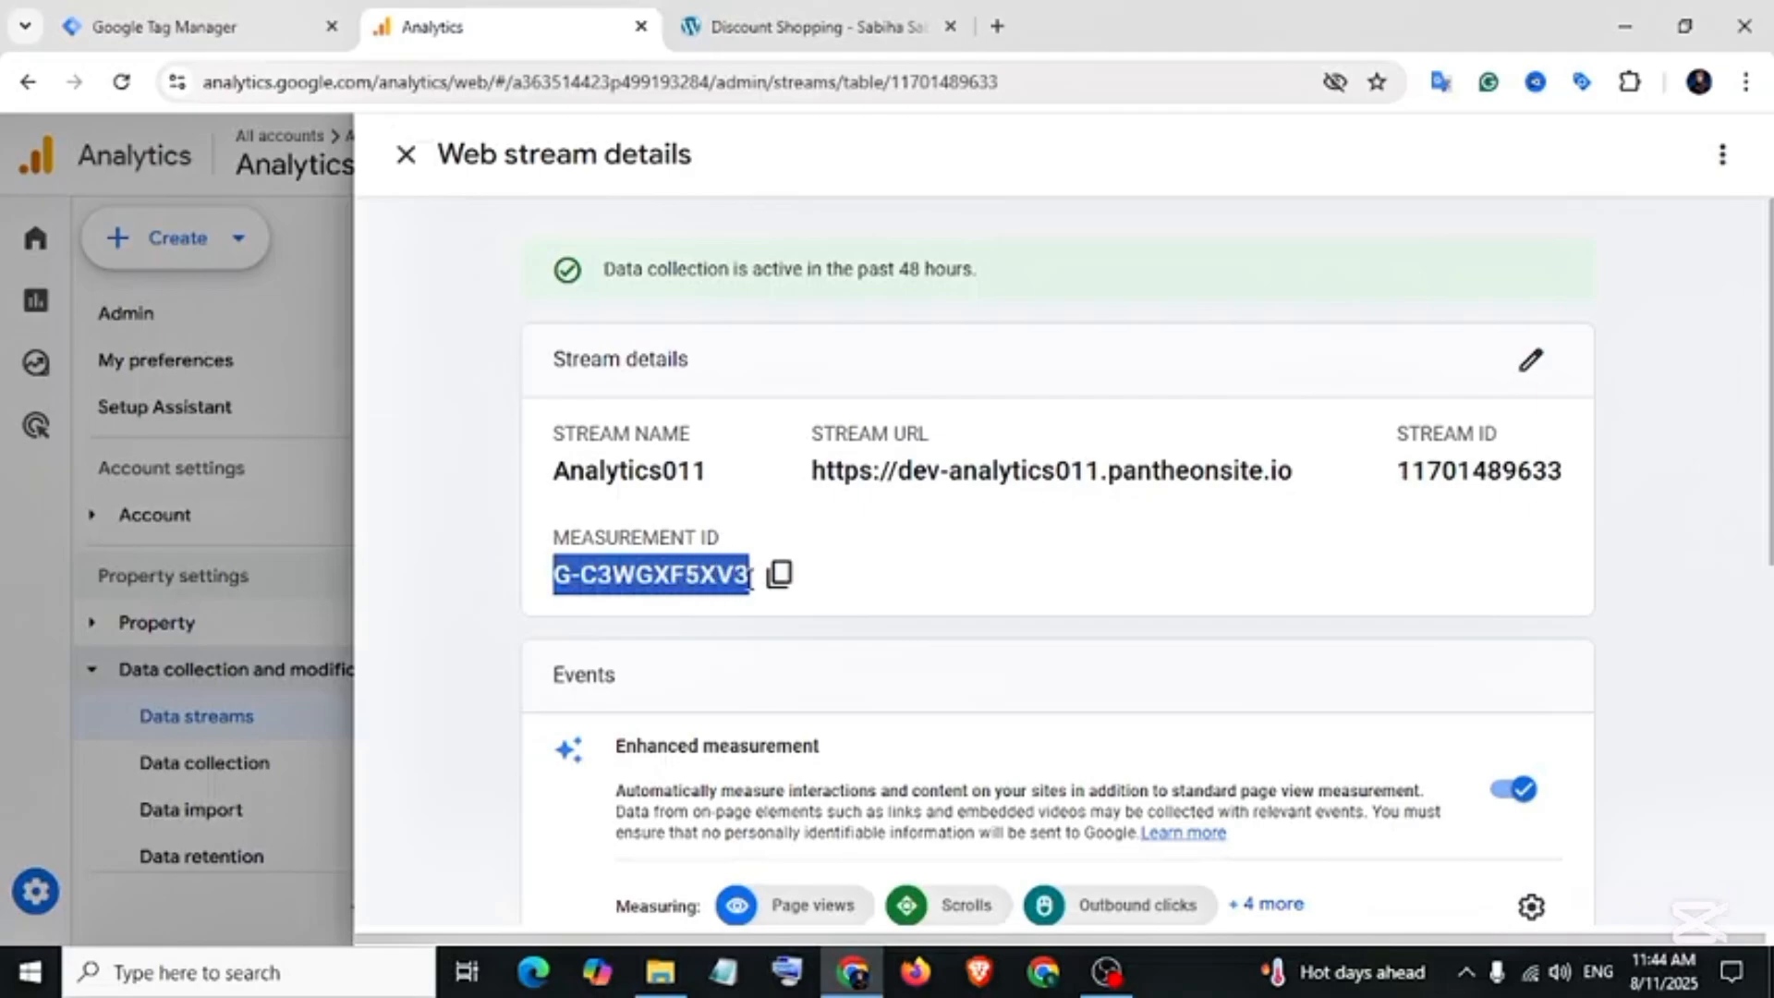
{"action": "left_click", "coordinate": [780, 582]}
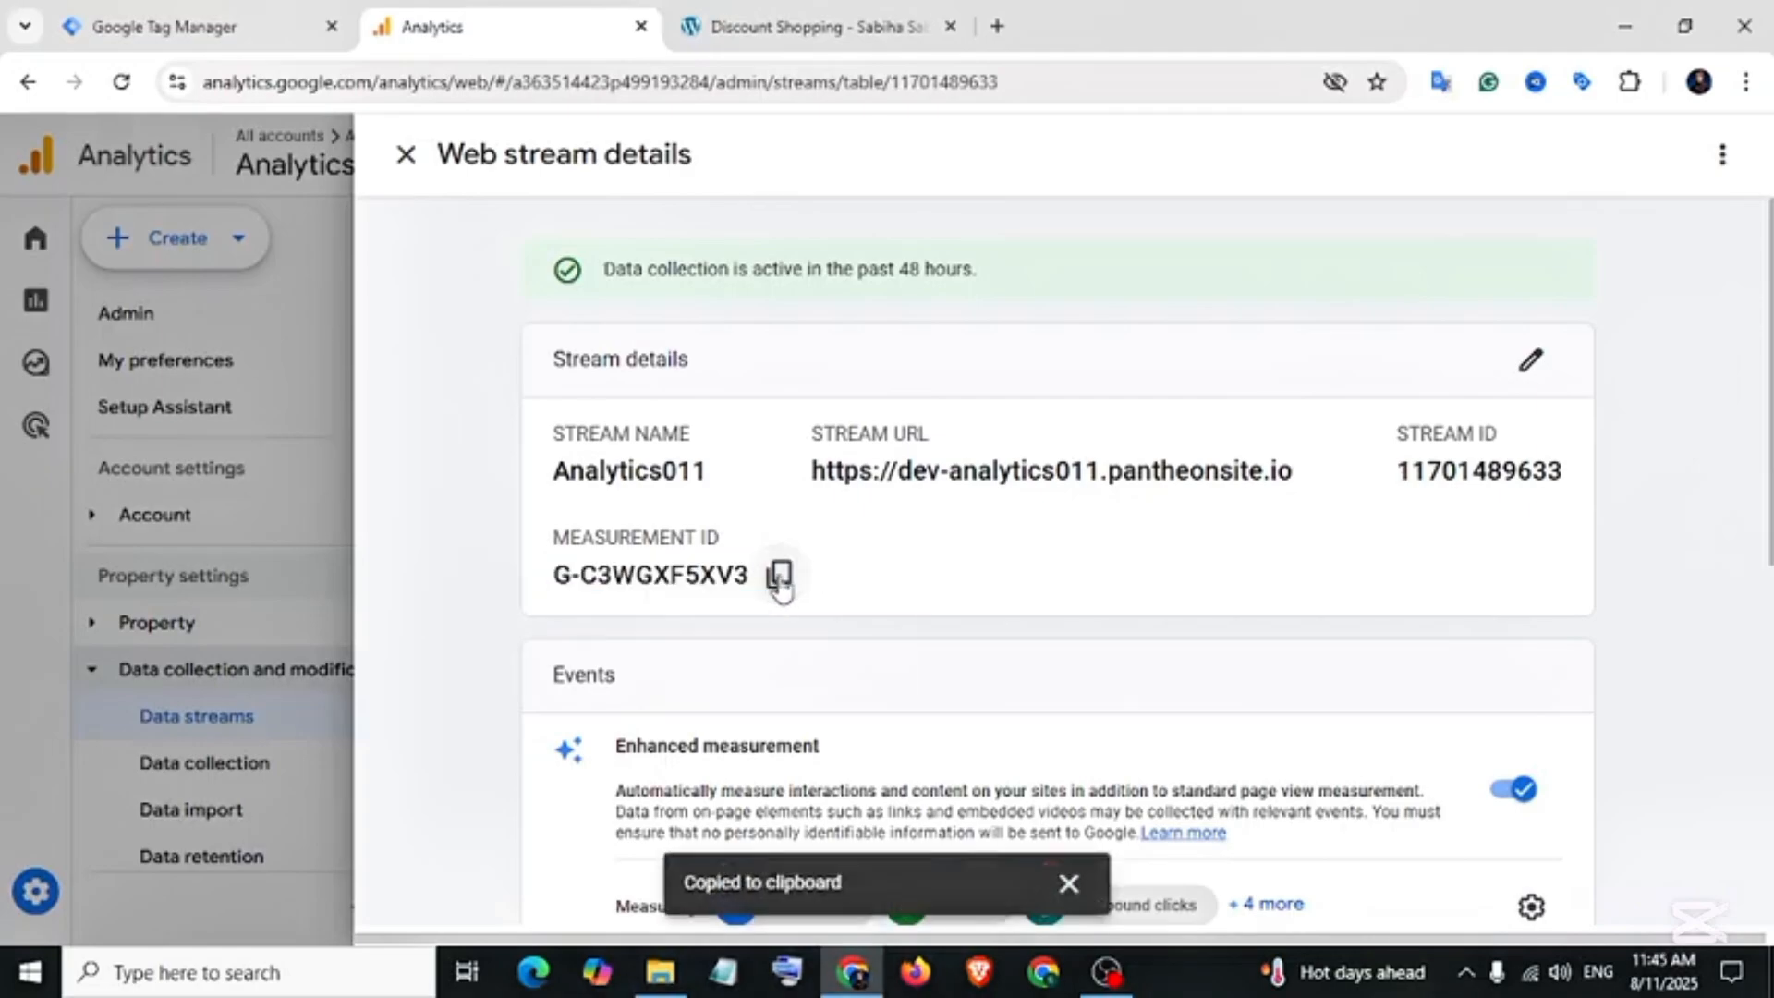
{"action": "left_click", "coordinate": [269, 27]}
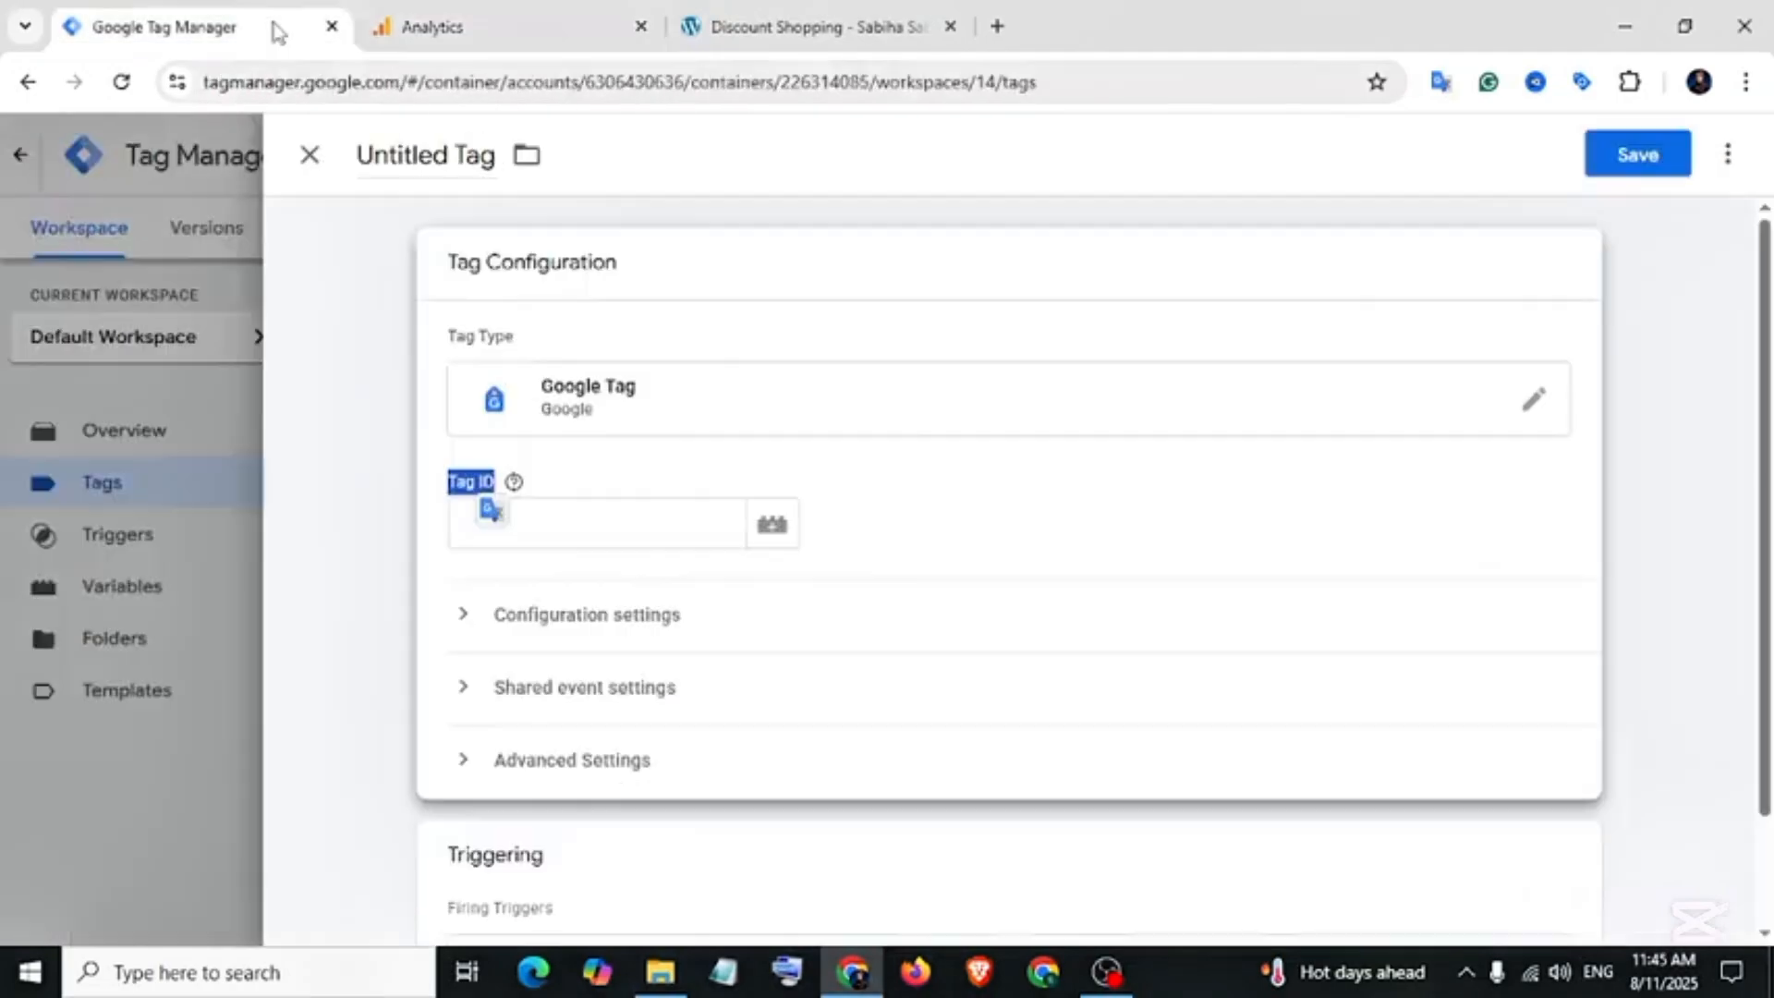
{"action": "left_click", "coordinate": [567, 518]}
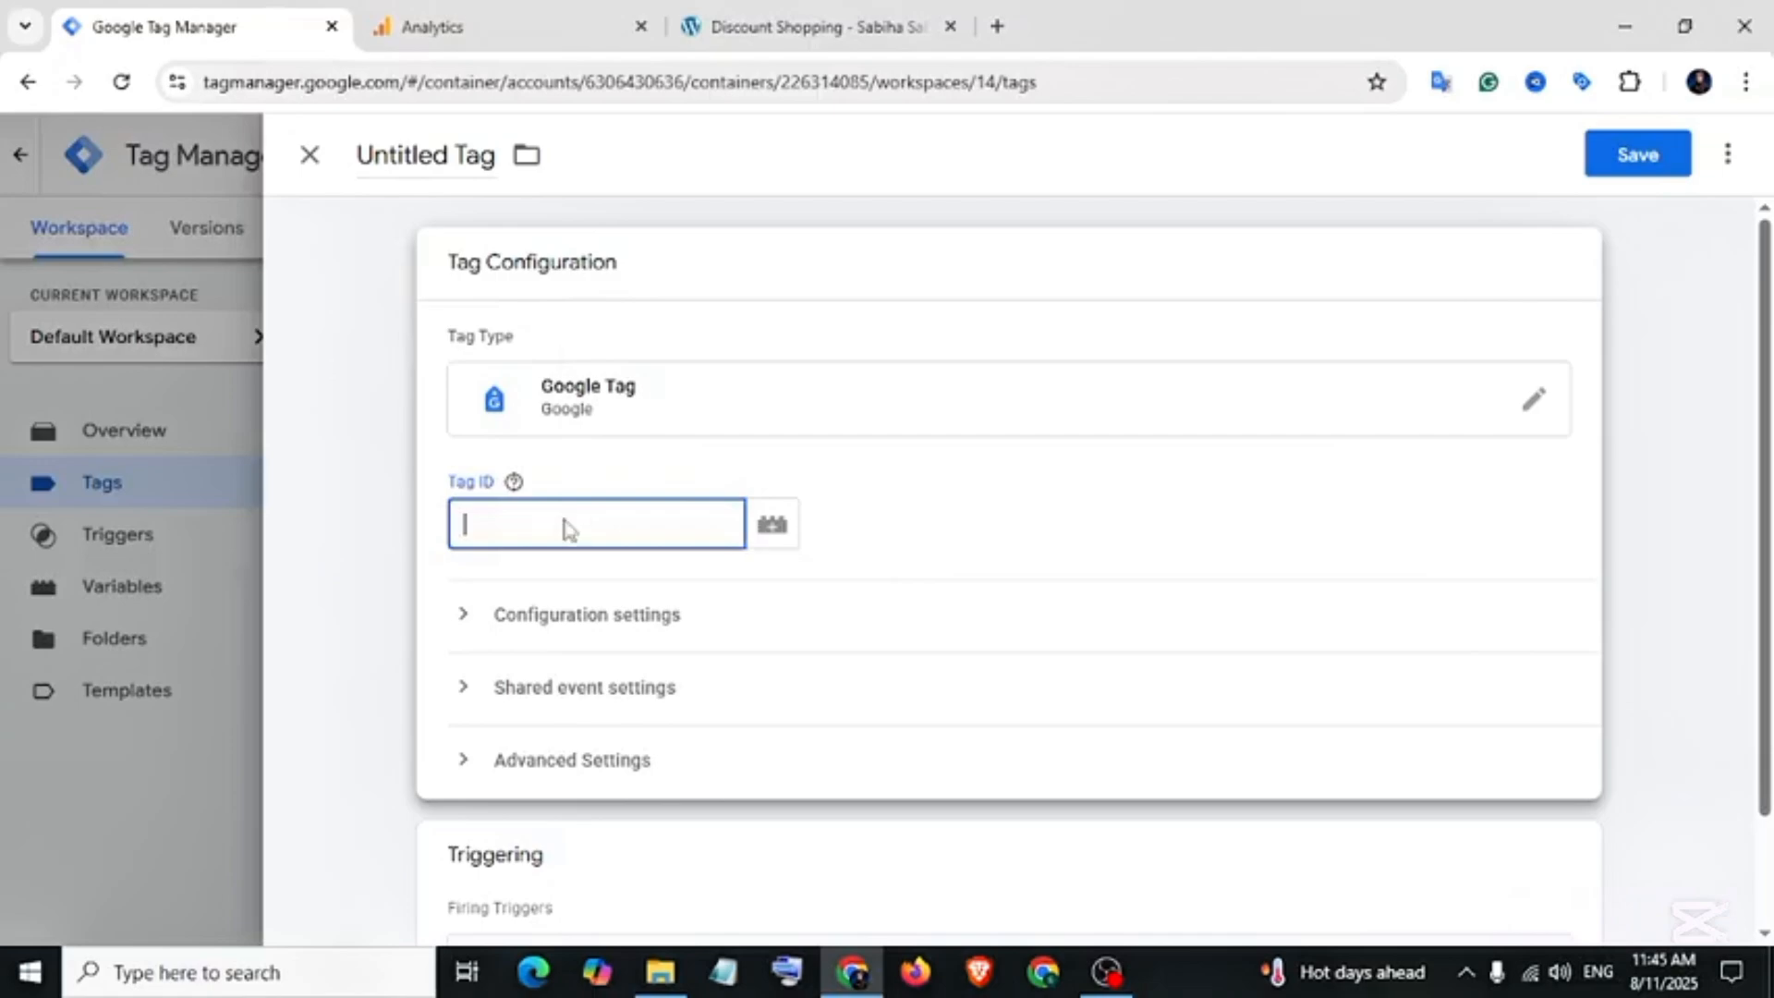
{"action": "right_click", "coordinate": [567, 529]}
{"action": "left_click", "coordinate": [628, 652]}
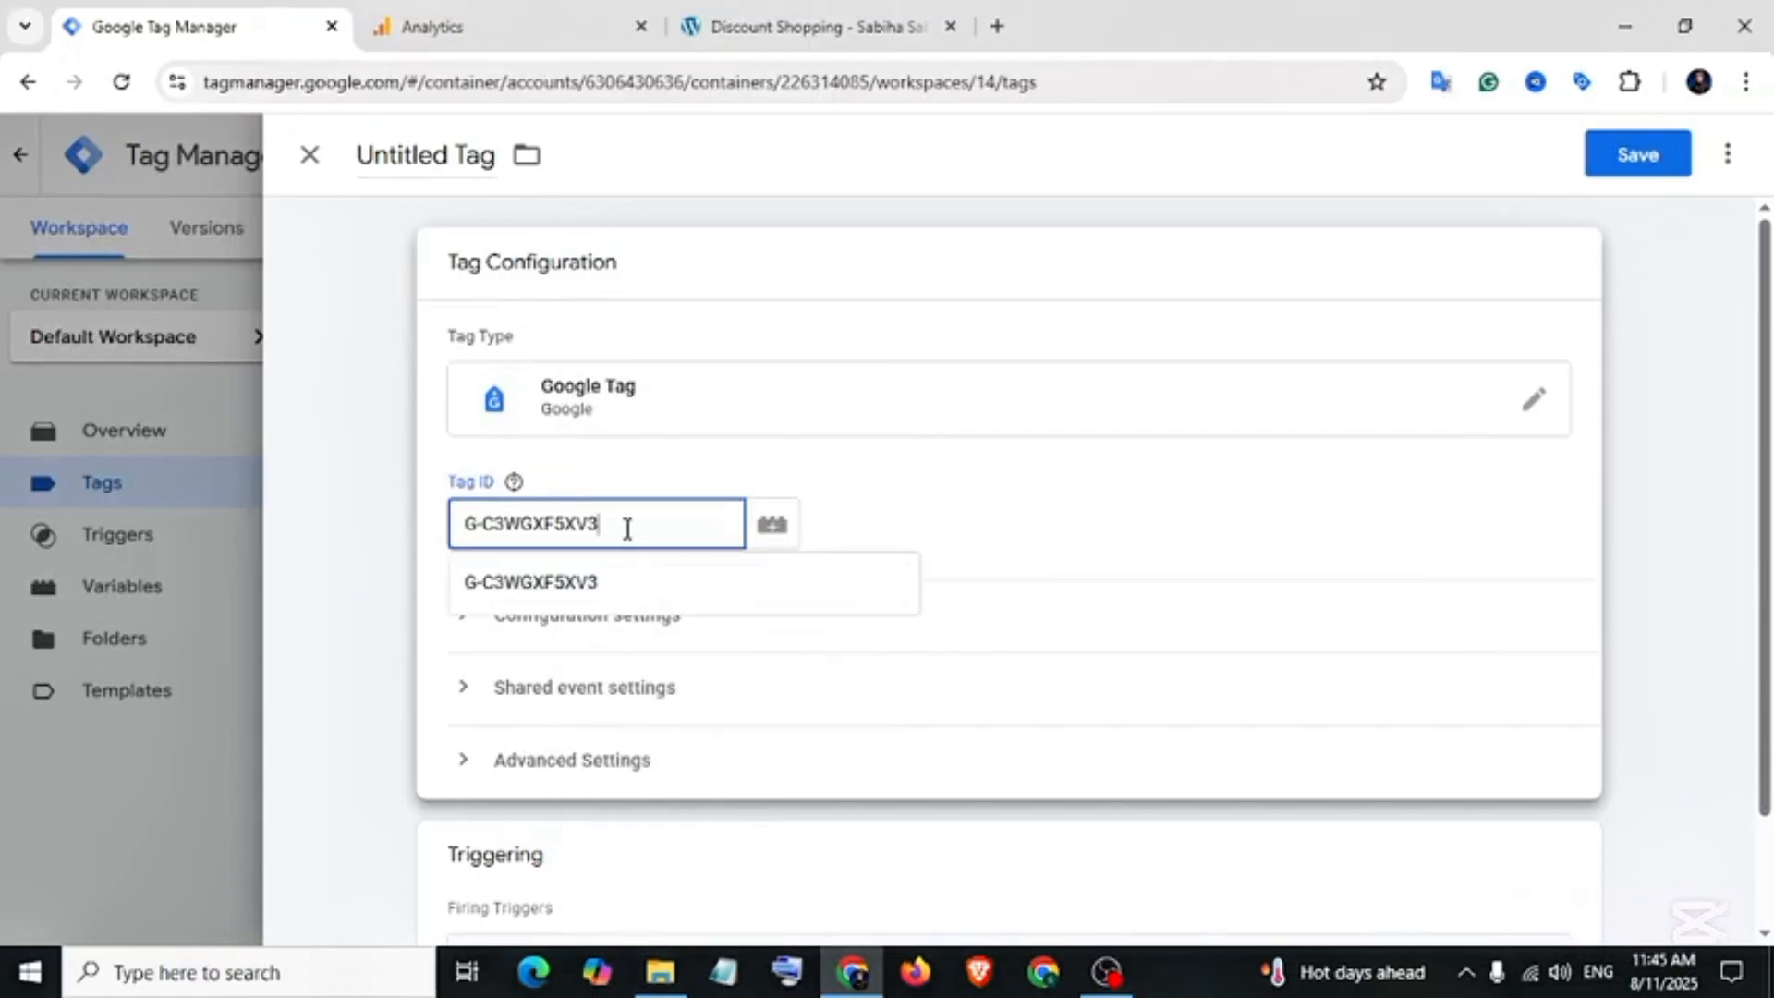
{"action": "left_click_drag", "start_coordinate": [626, 528], "coordinate": [508, 522]}
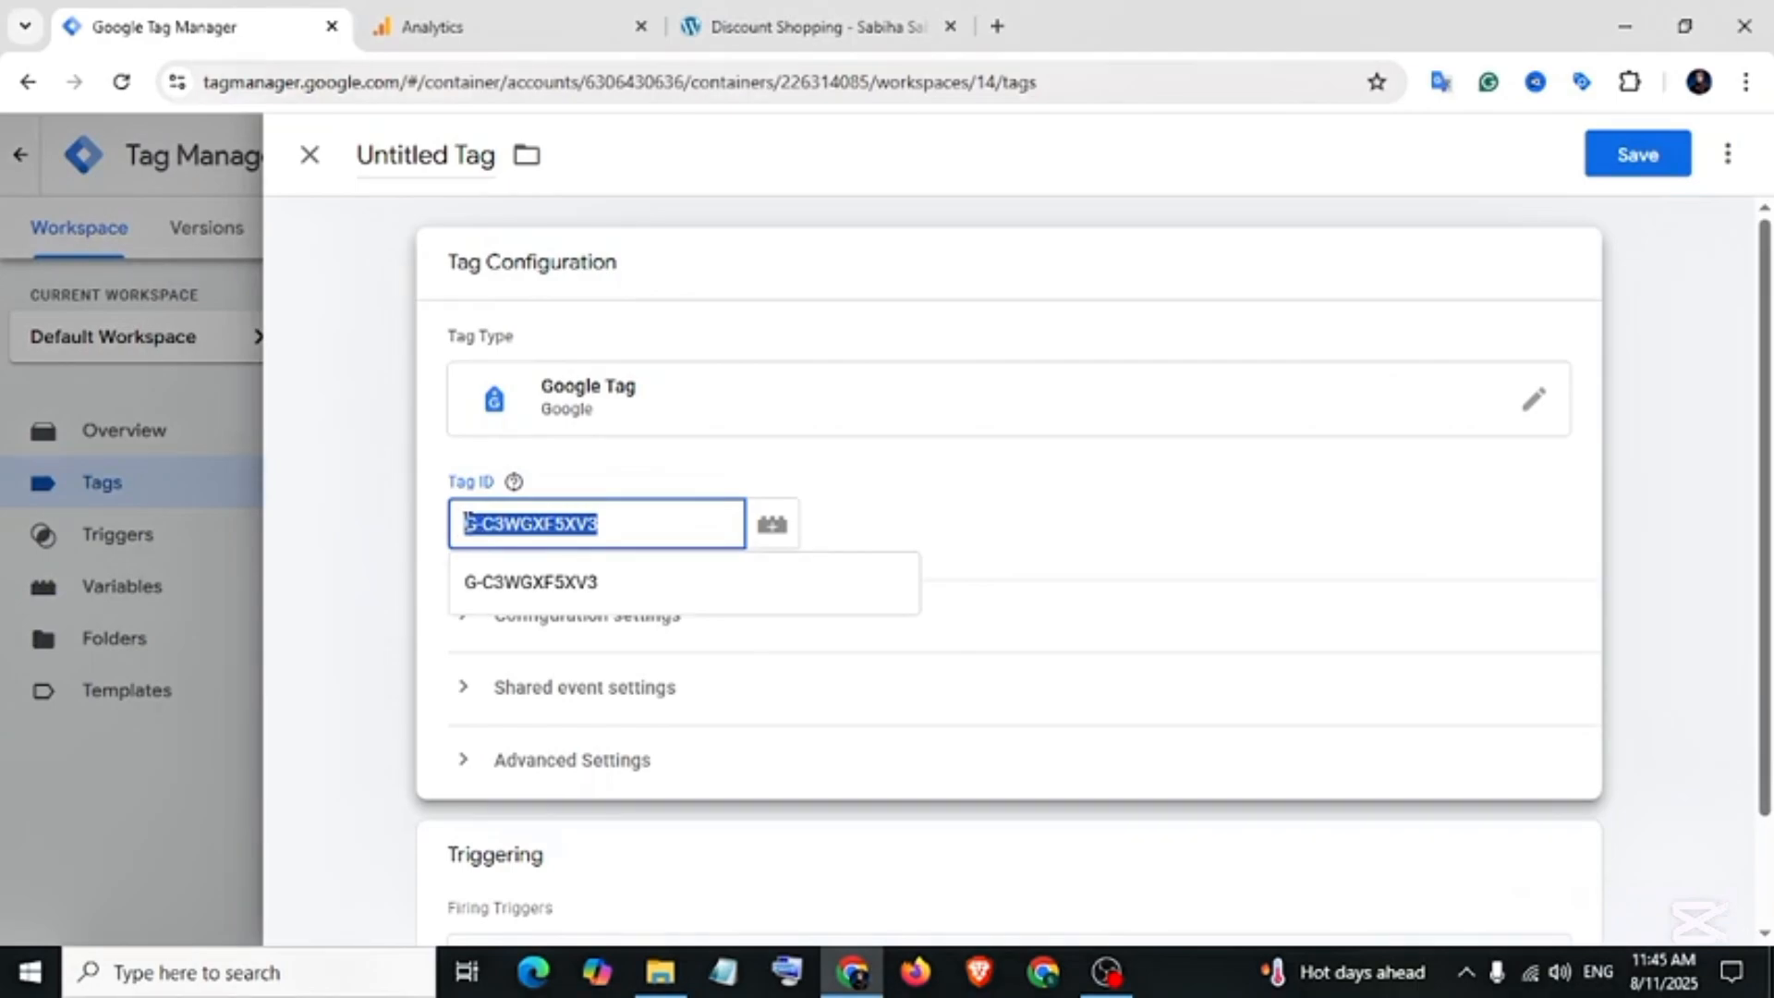
{"action": "key", "text": "BackSpace"}
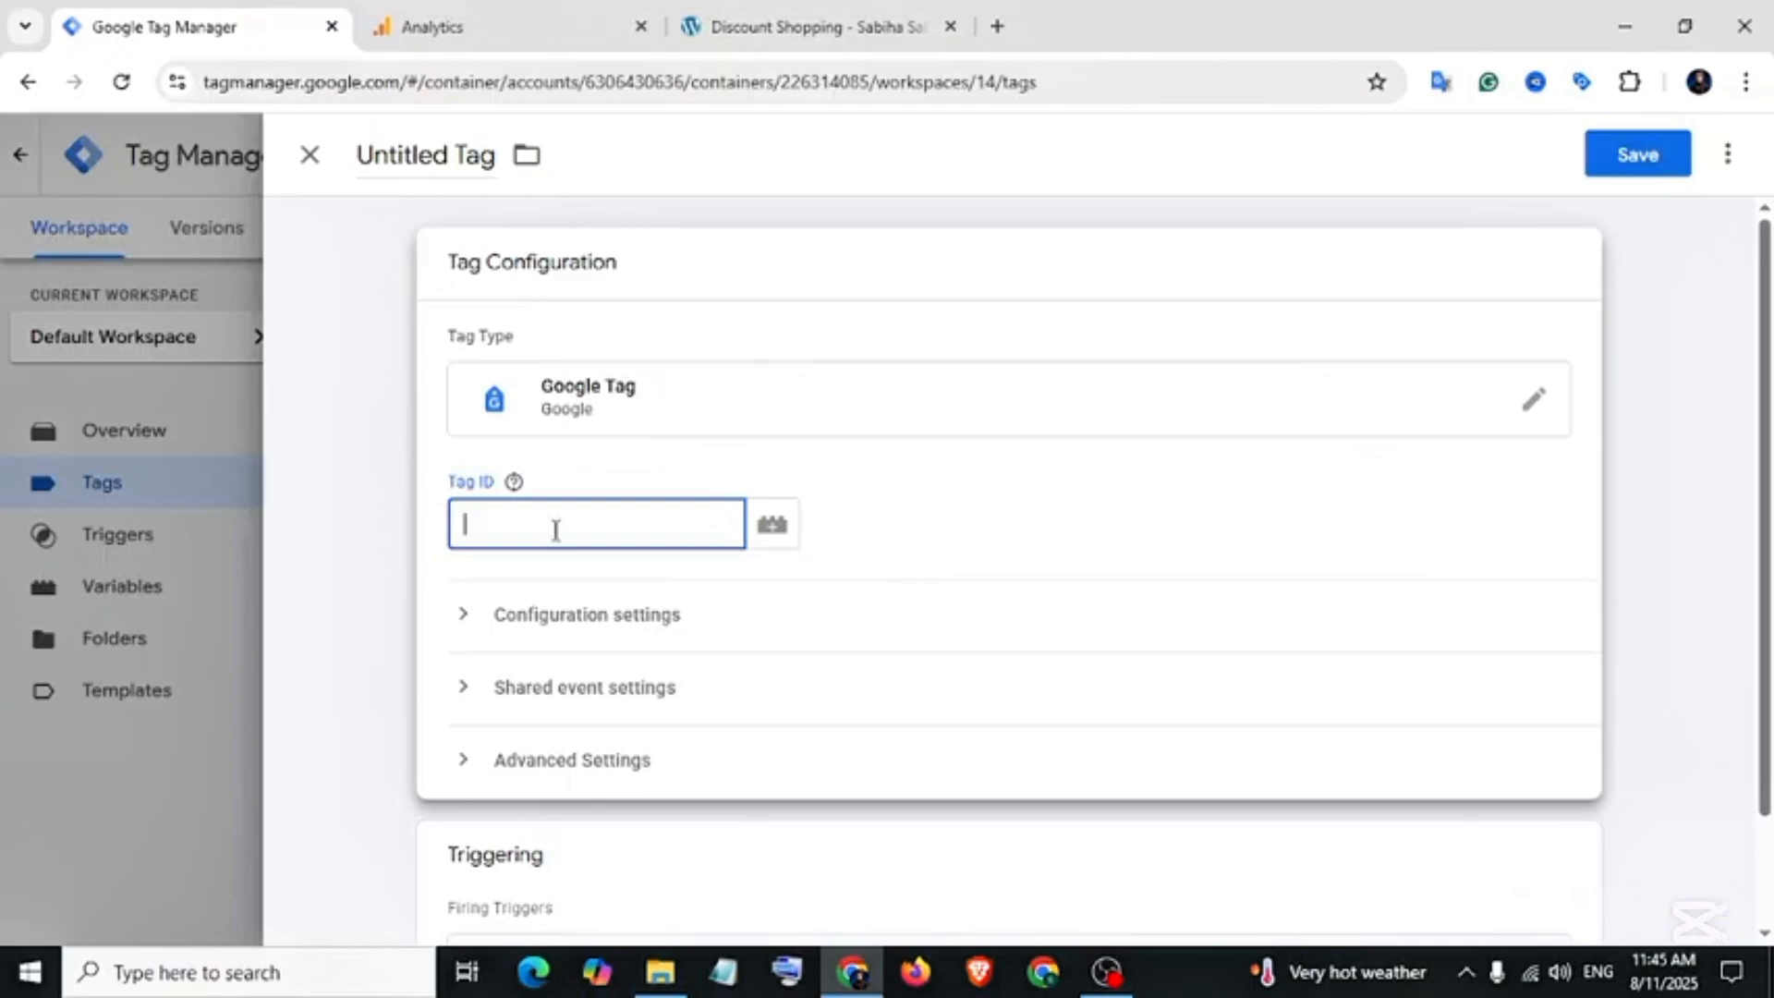
{"action": "right_click", "coordinate": [555, 529]}
{"action": "left_click", "coordinate": [591, 651]}
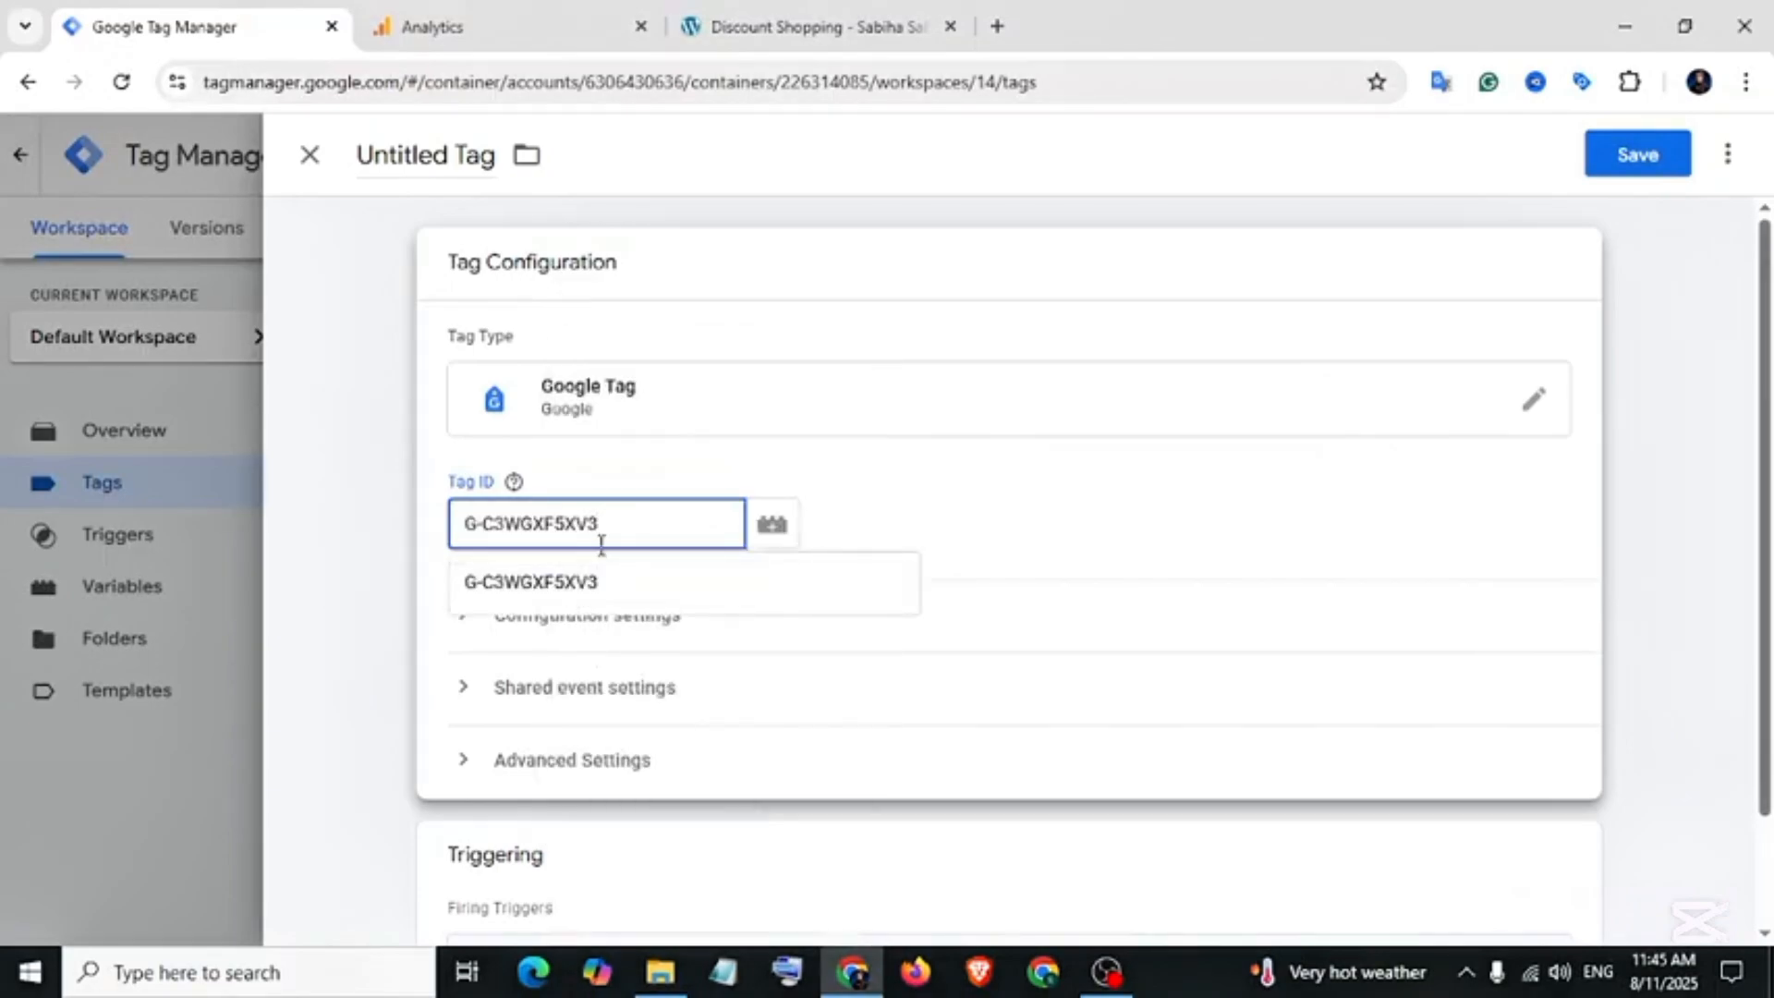
{"action": "left_click_drag", "start_coordinate": [598, 529], "coordinate": [473, 526]}
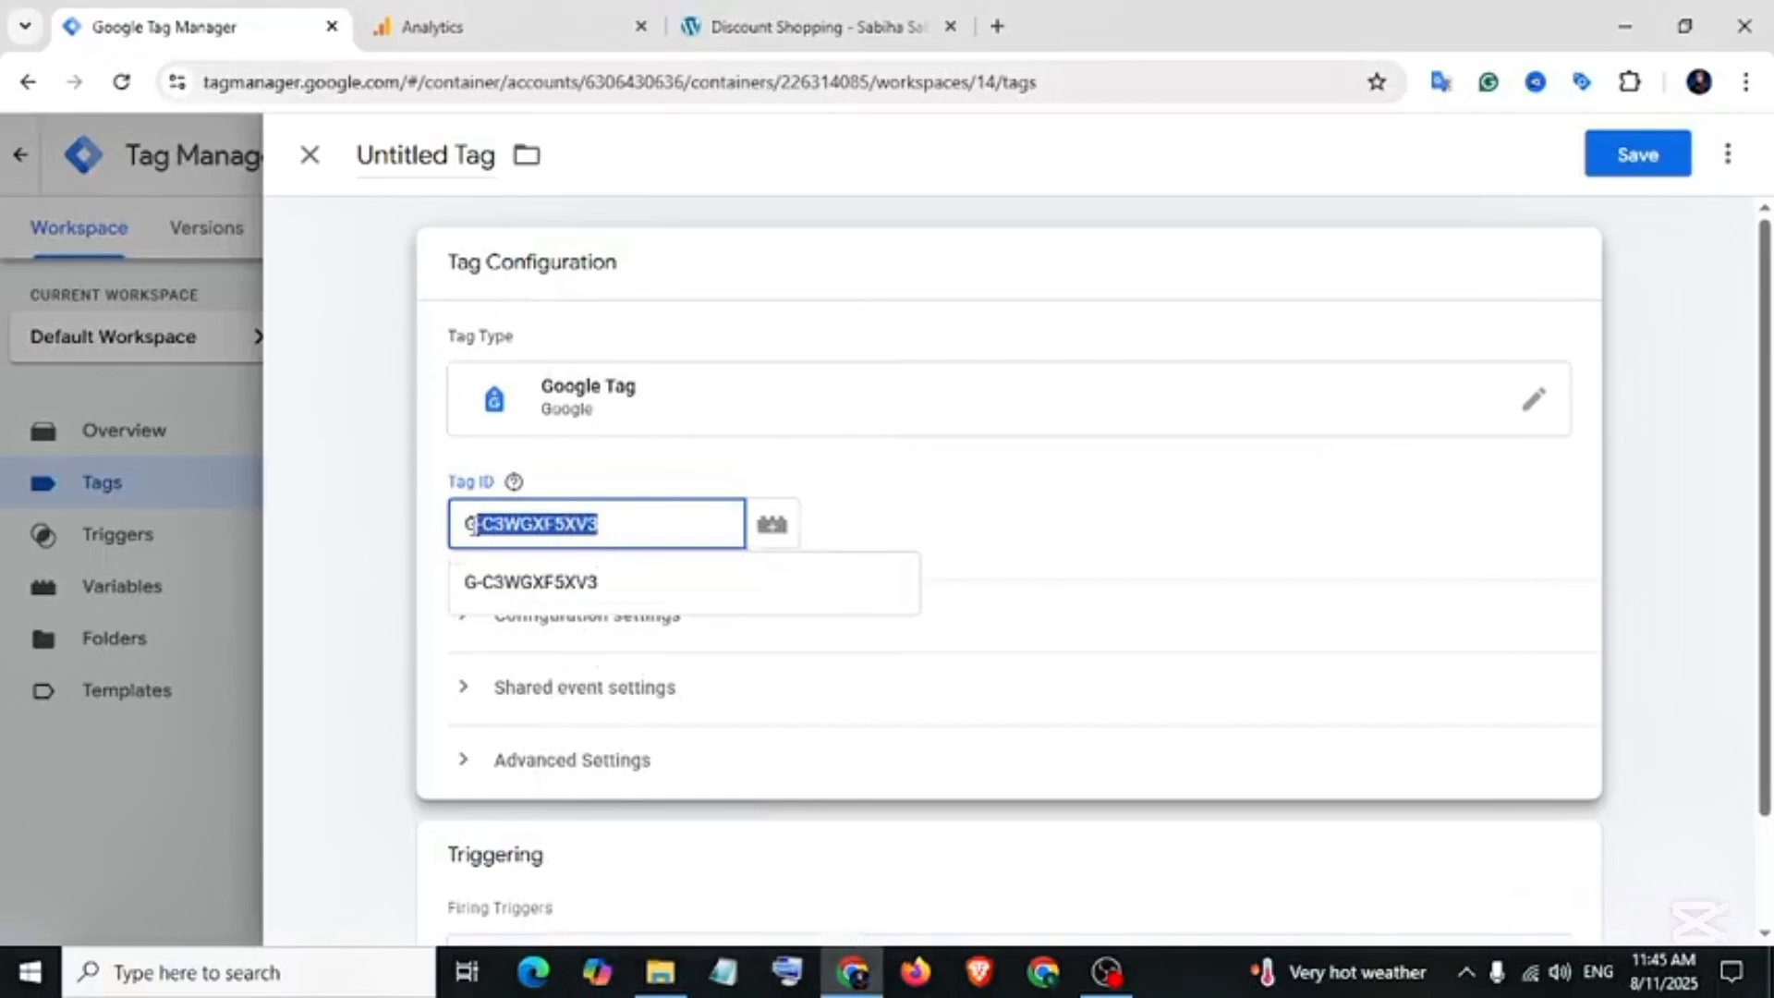
{"action": "key", "text": "BackSpace"}
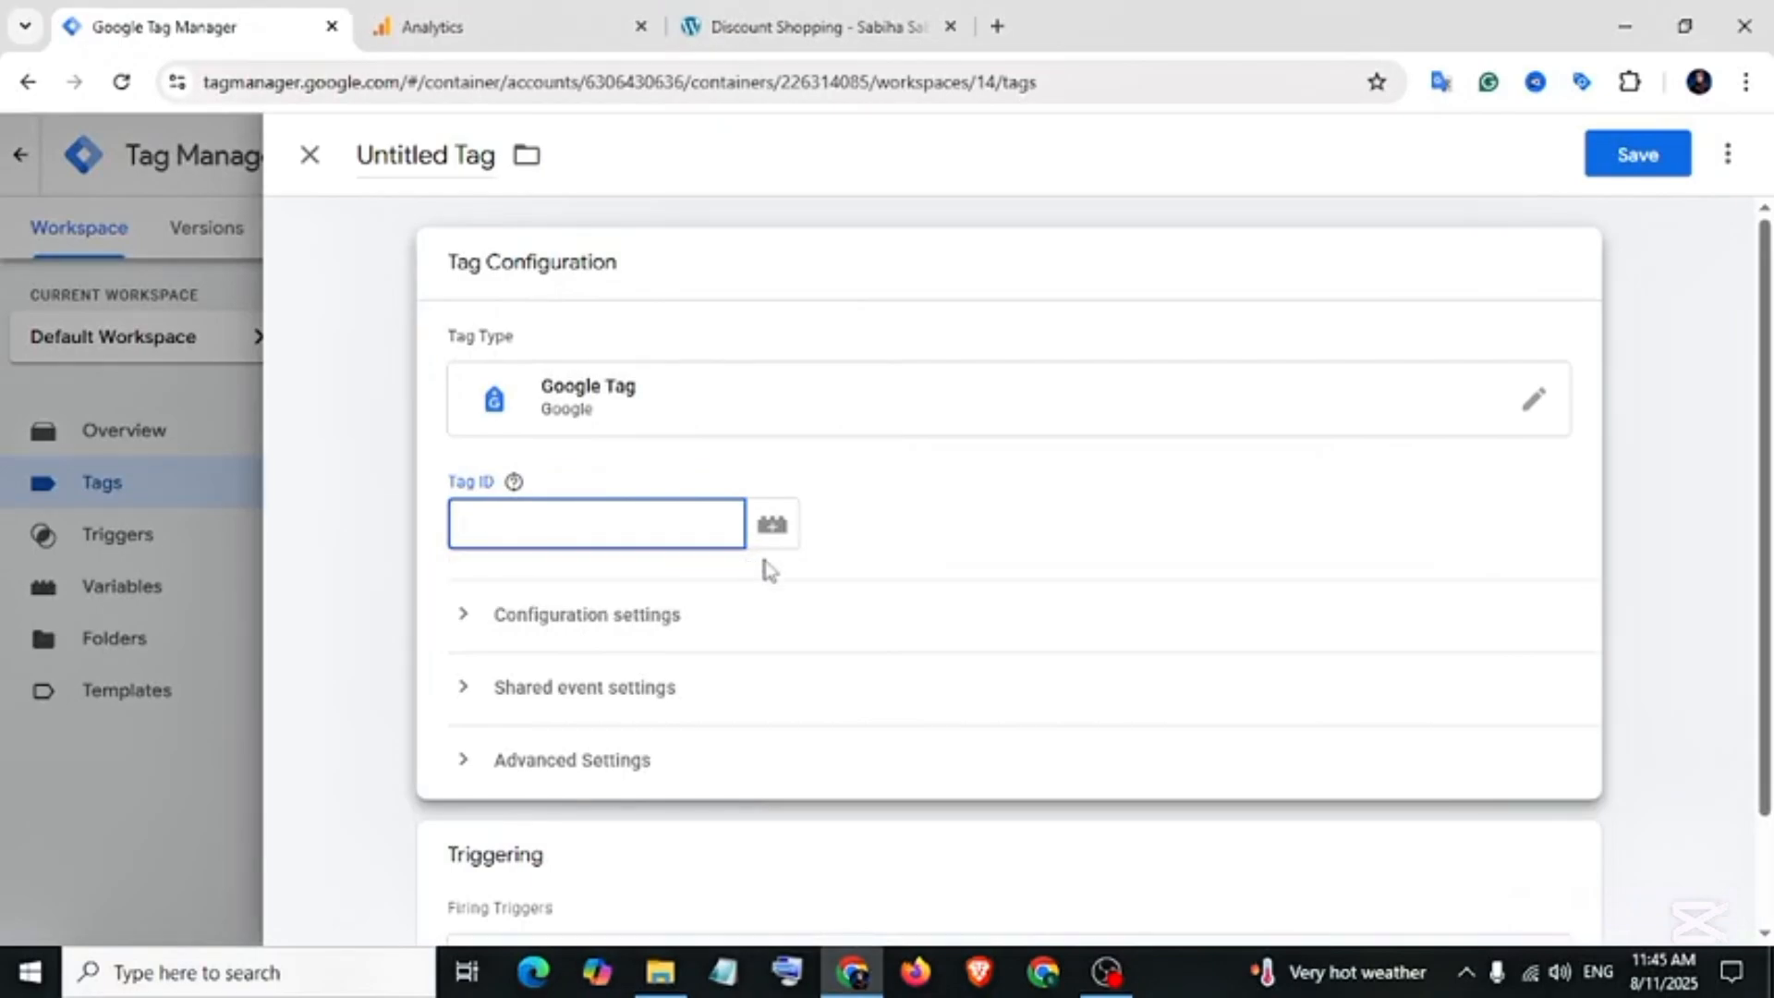
- Create a new variable of type Constant for the Google Tag's Tag ID
{"action": "left_click", "coordinate": [774, 528]}
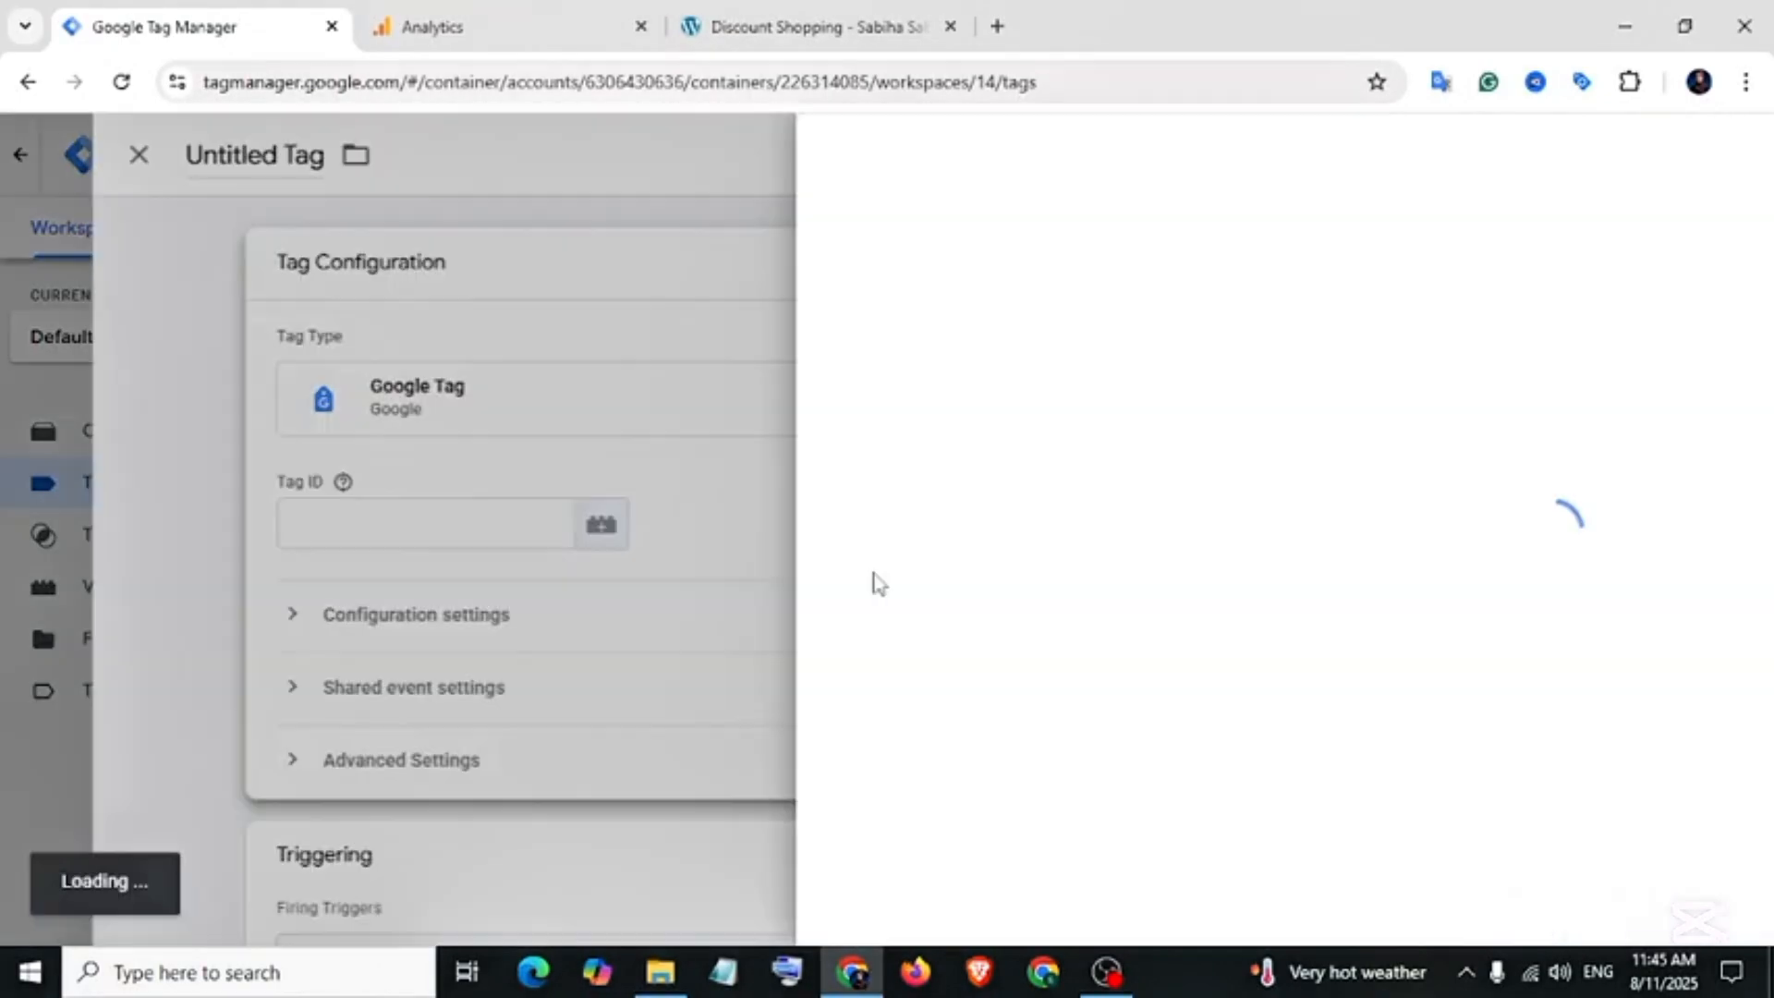
{"action": "left_click", "coordinate": [1727, 158]}
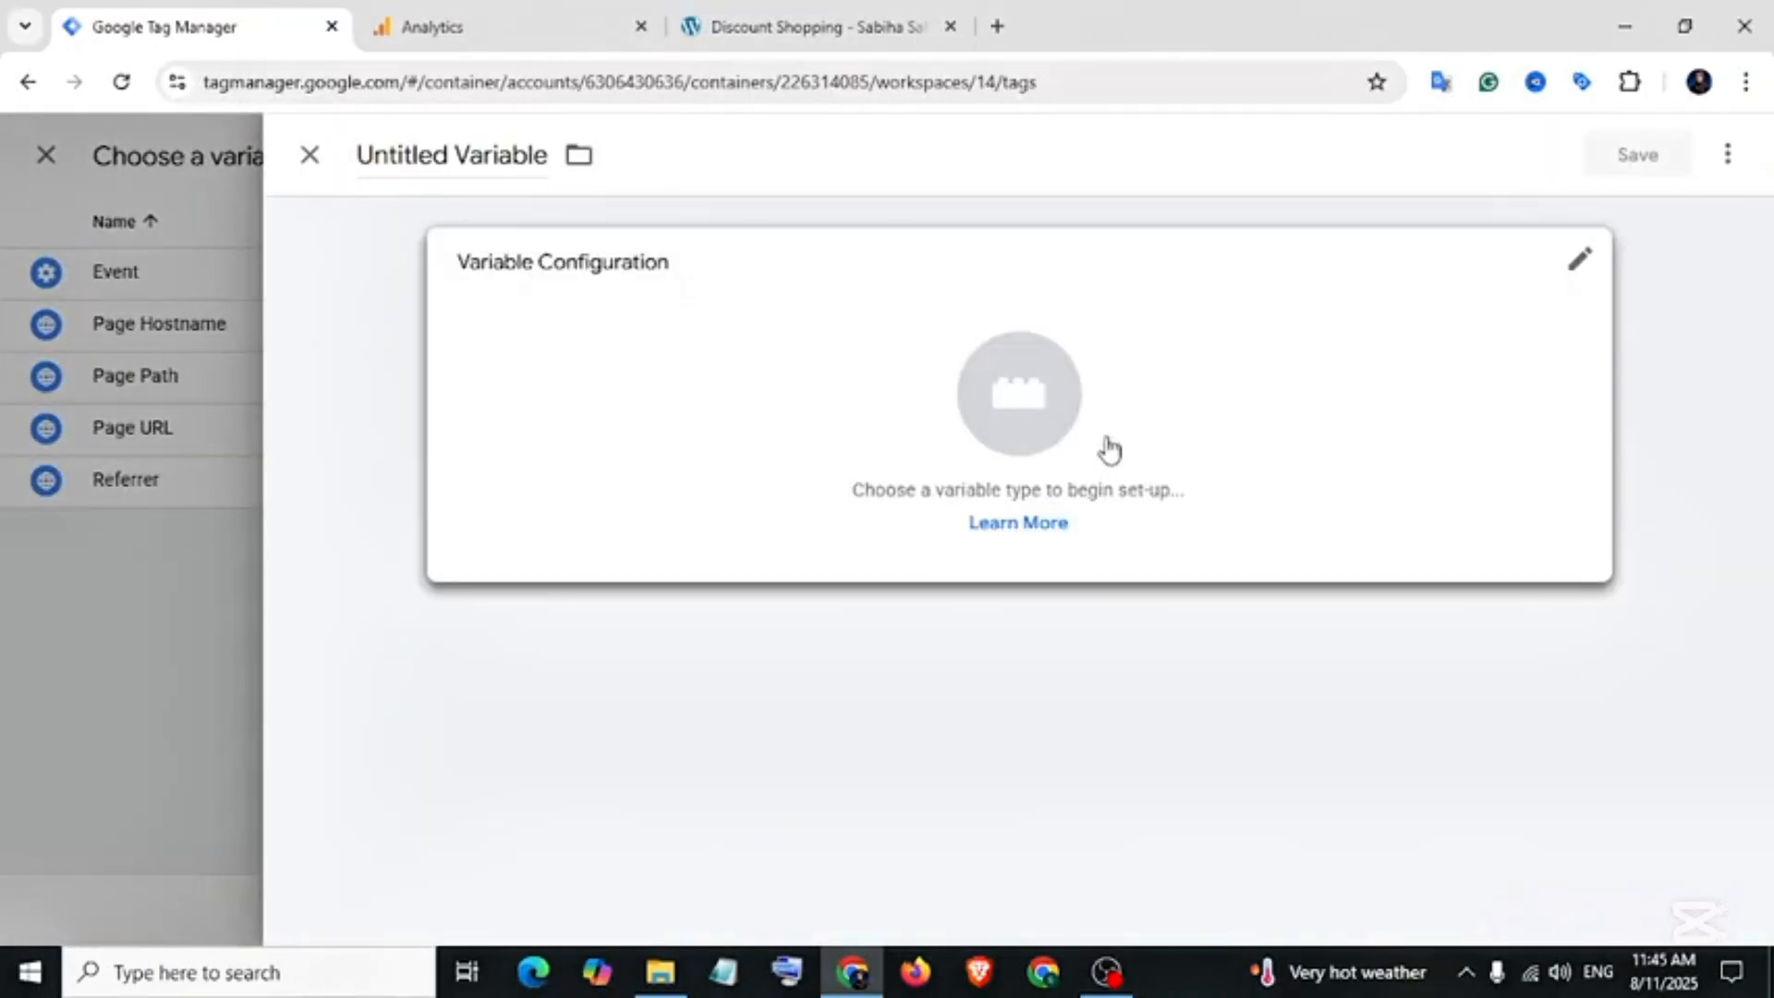
{"action": "left_click", "coordinate": [1109, 450]}
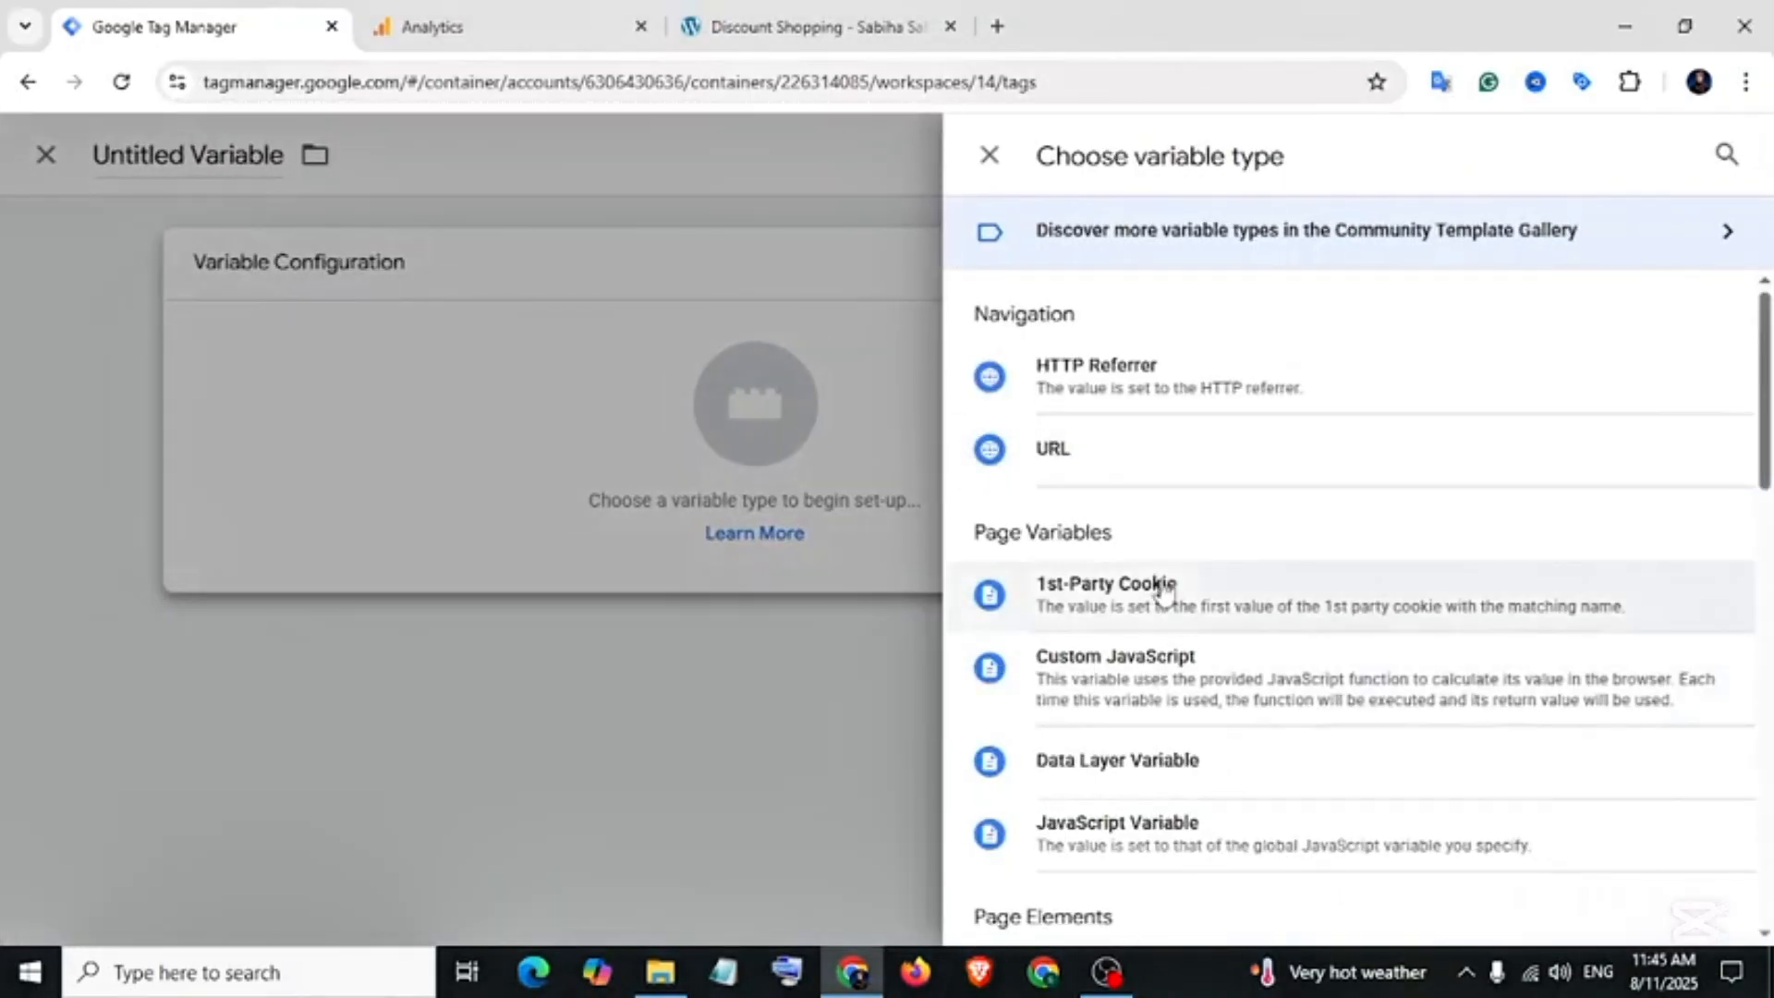
{"action": "scroll", "coordinate": [1152, 546], "scroll_direction": "down", "scroll_amount": 8}
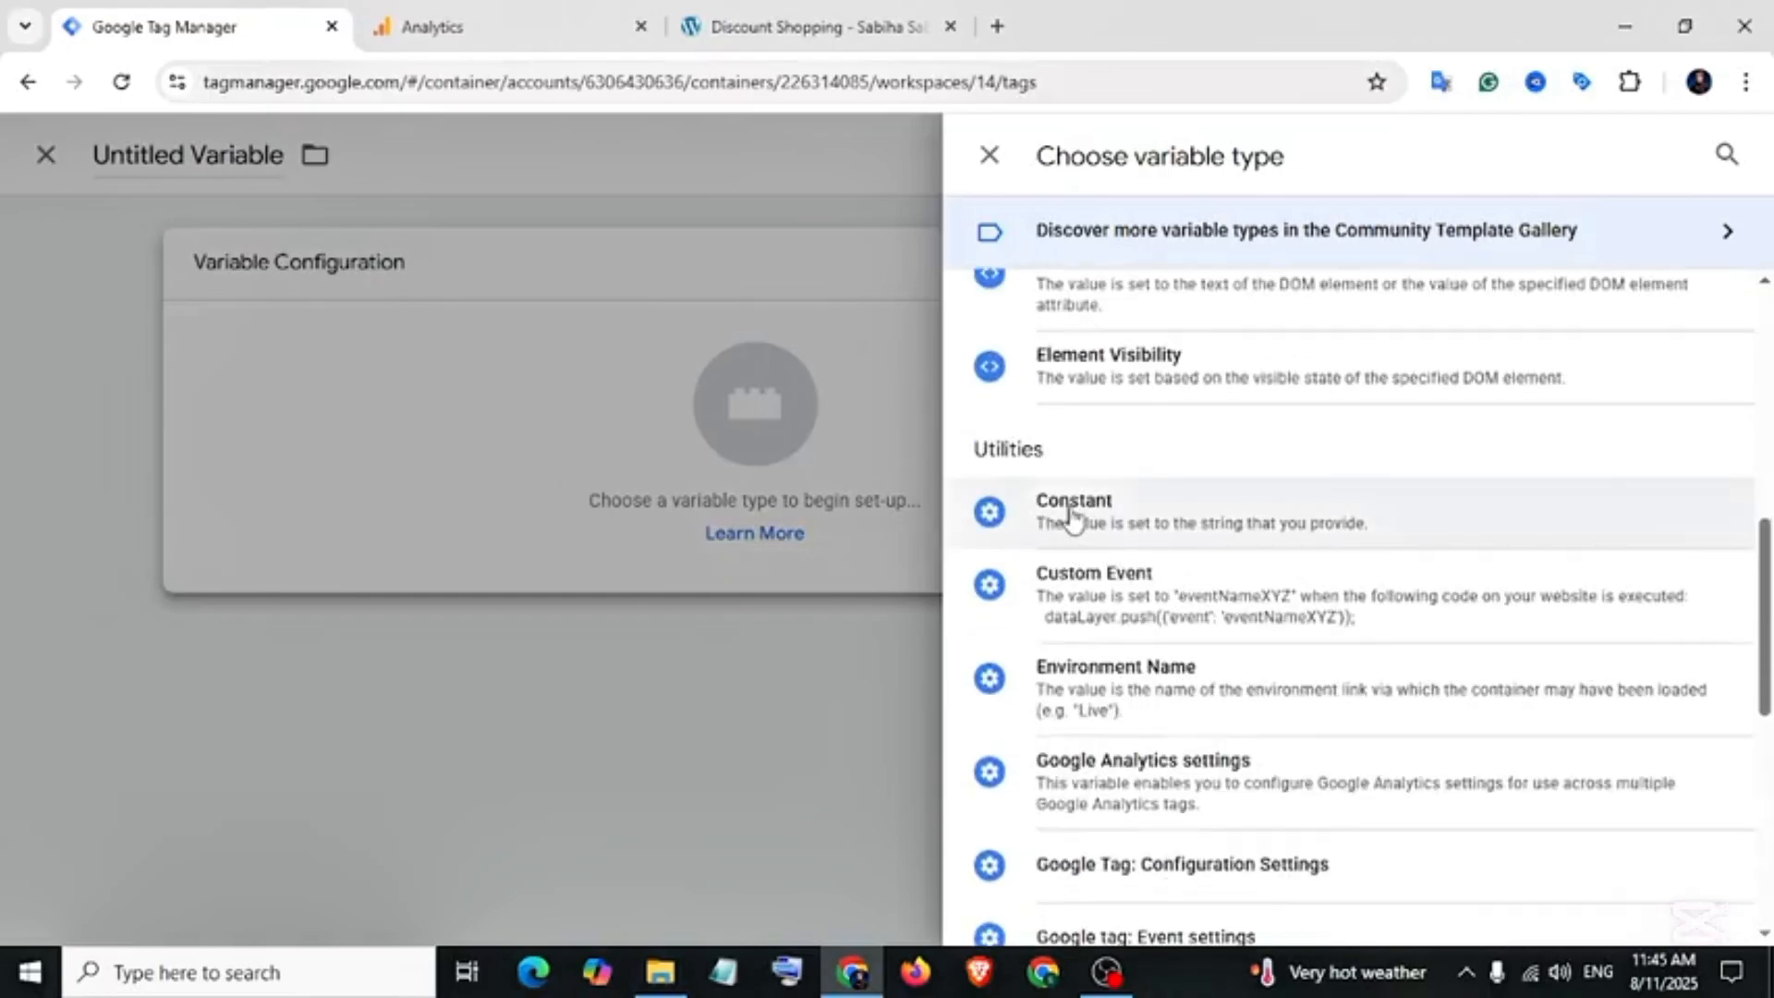
{"action": "left_click", "coordinate": [1071, 514]}
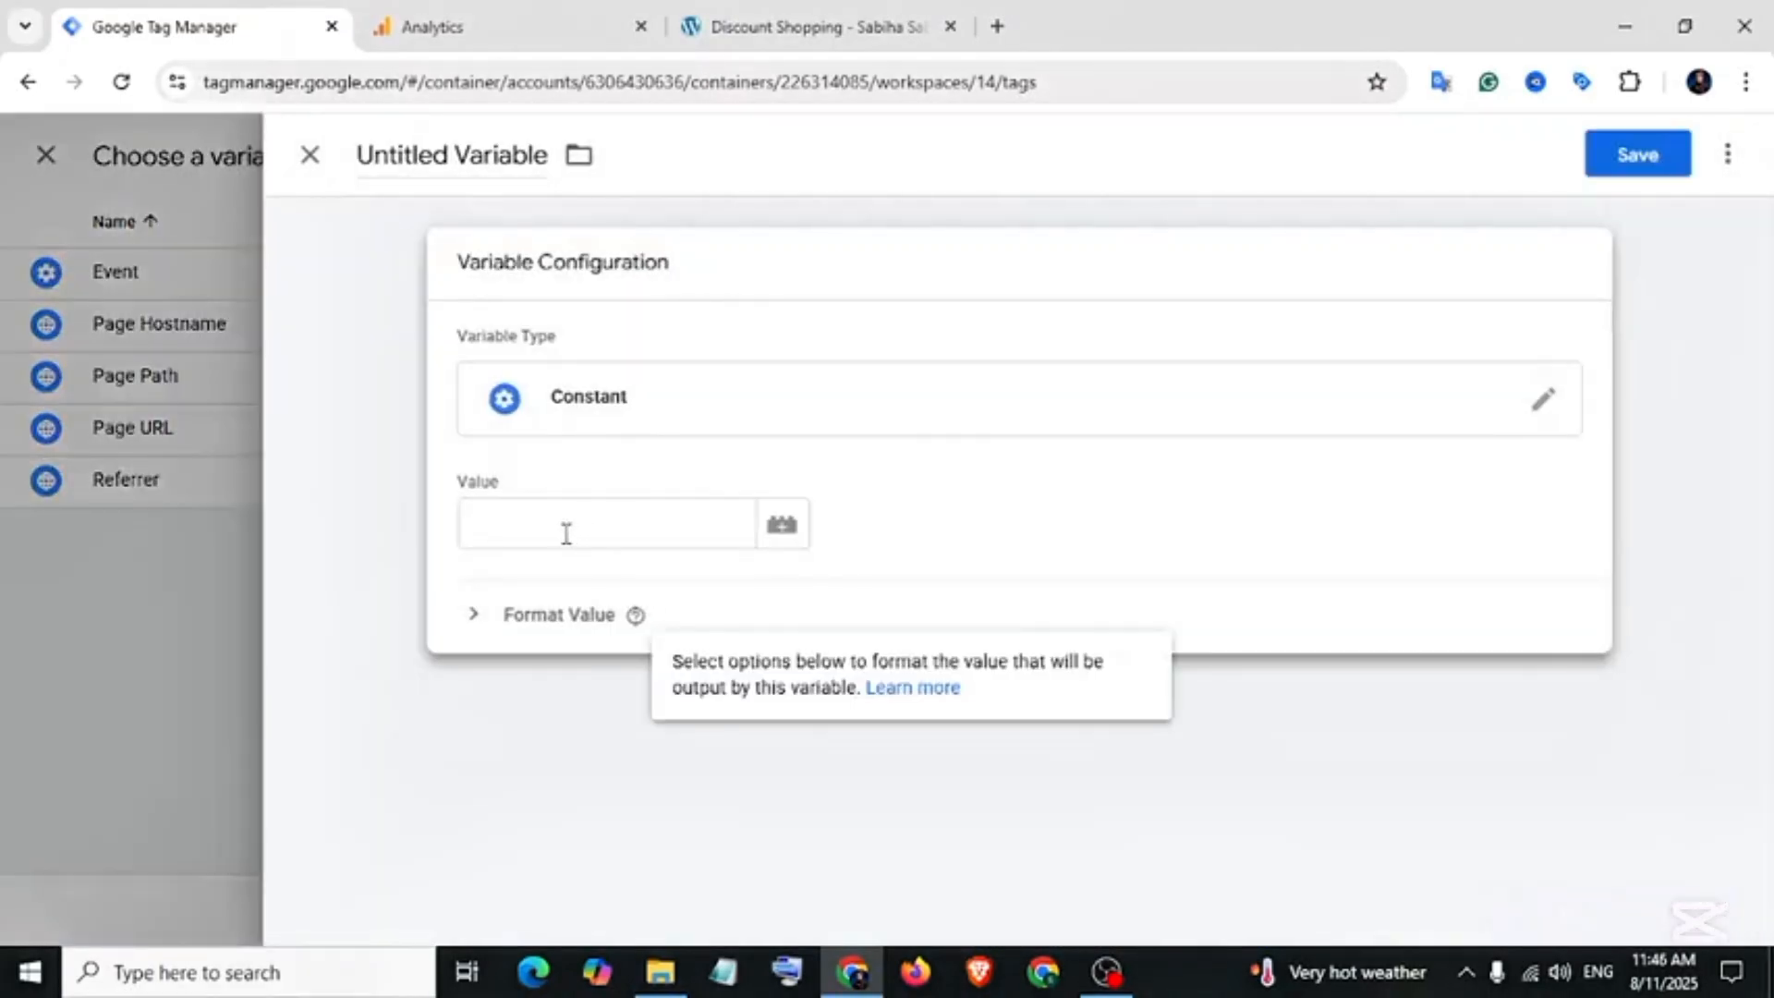
- Copy the web stream's measurement ID in Google Analytics and paste it as the constant's value in Google Tag Manager
{"action": "right_click", "coordinate": [566, 533]}
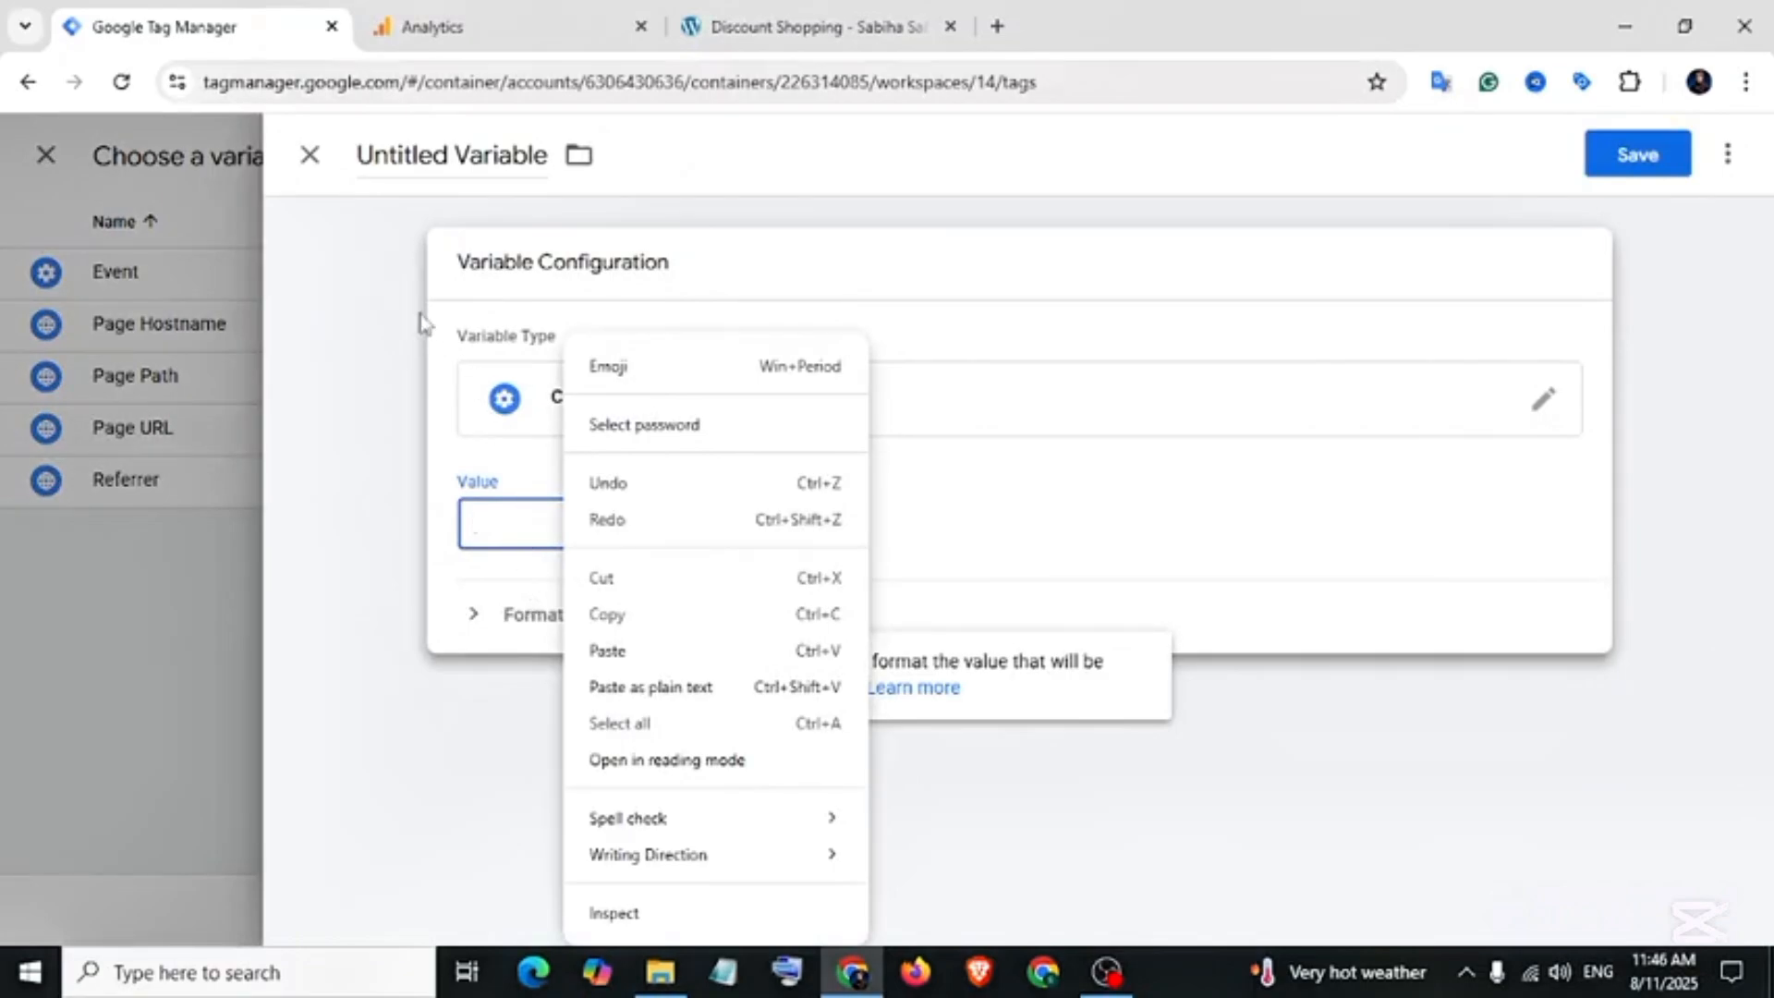
{"action": "left_click", "coordinate": [477, 41]}
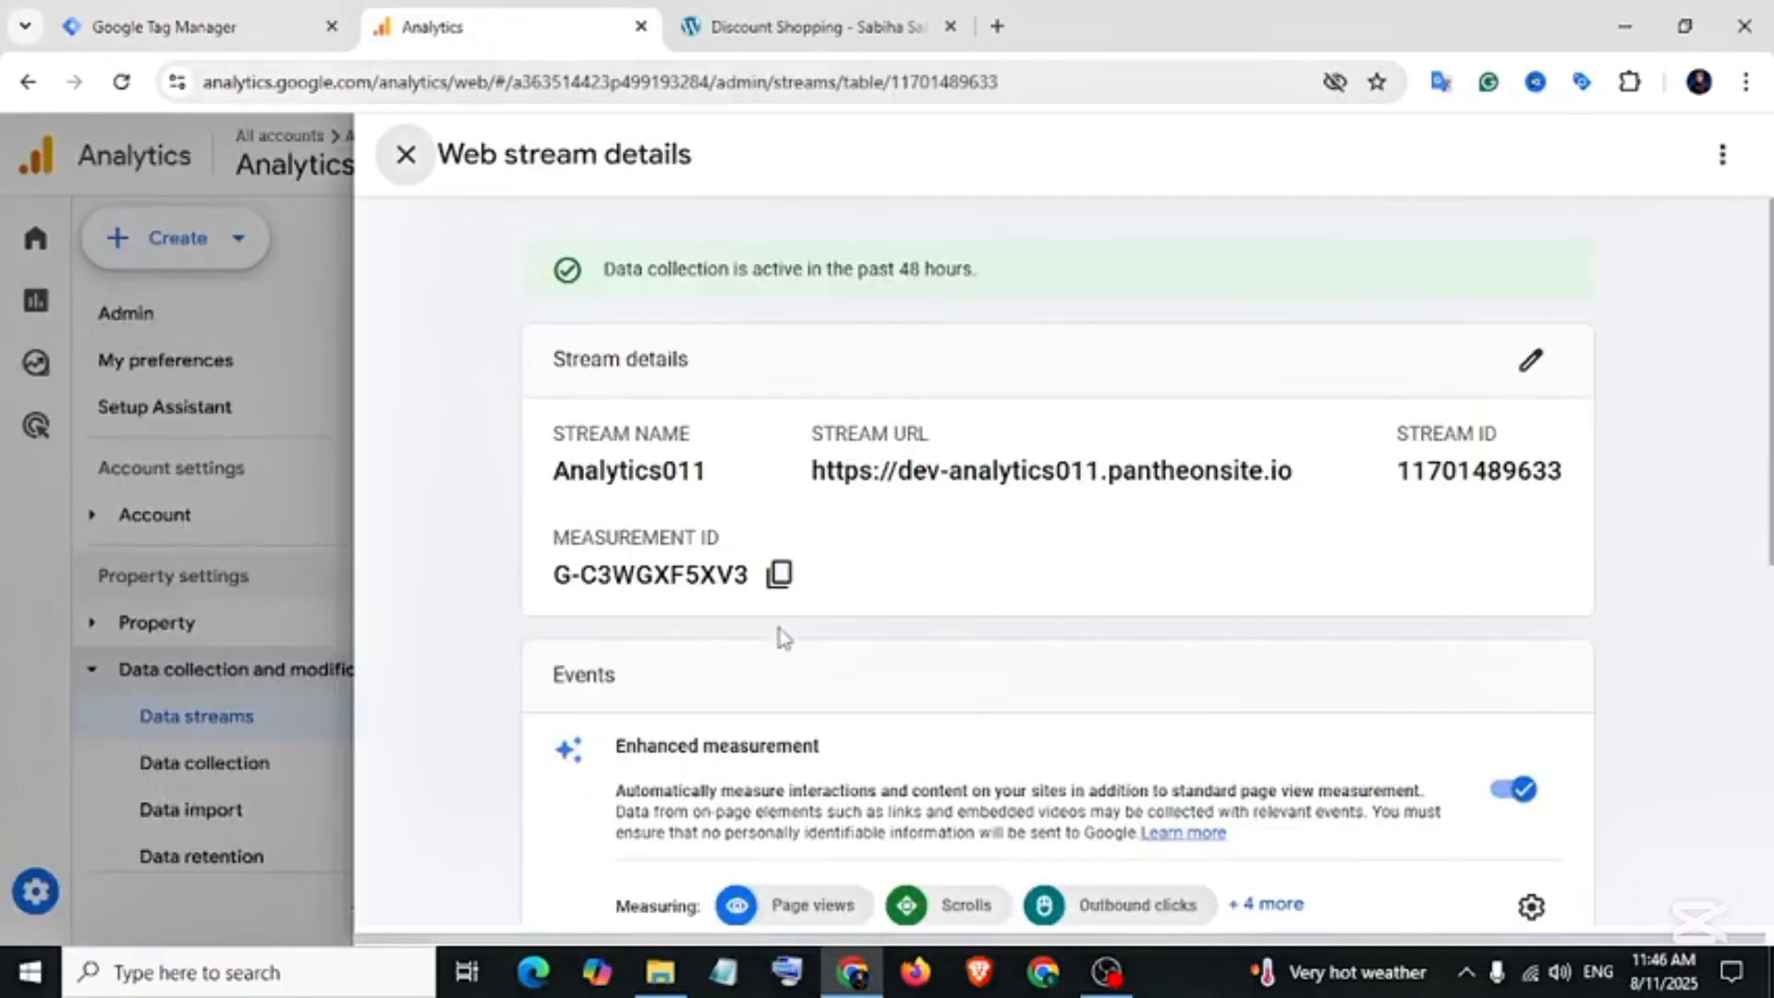
{"action": "left_click", "coordinate": [778, 574]}
{"action": "left_click", "coordinate": [213, 13]}
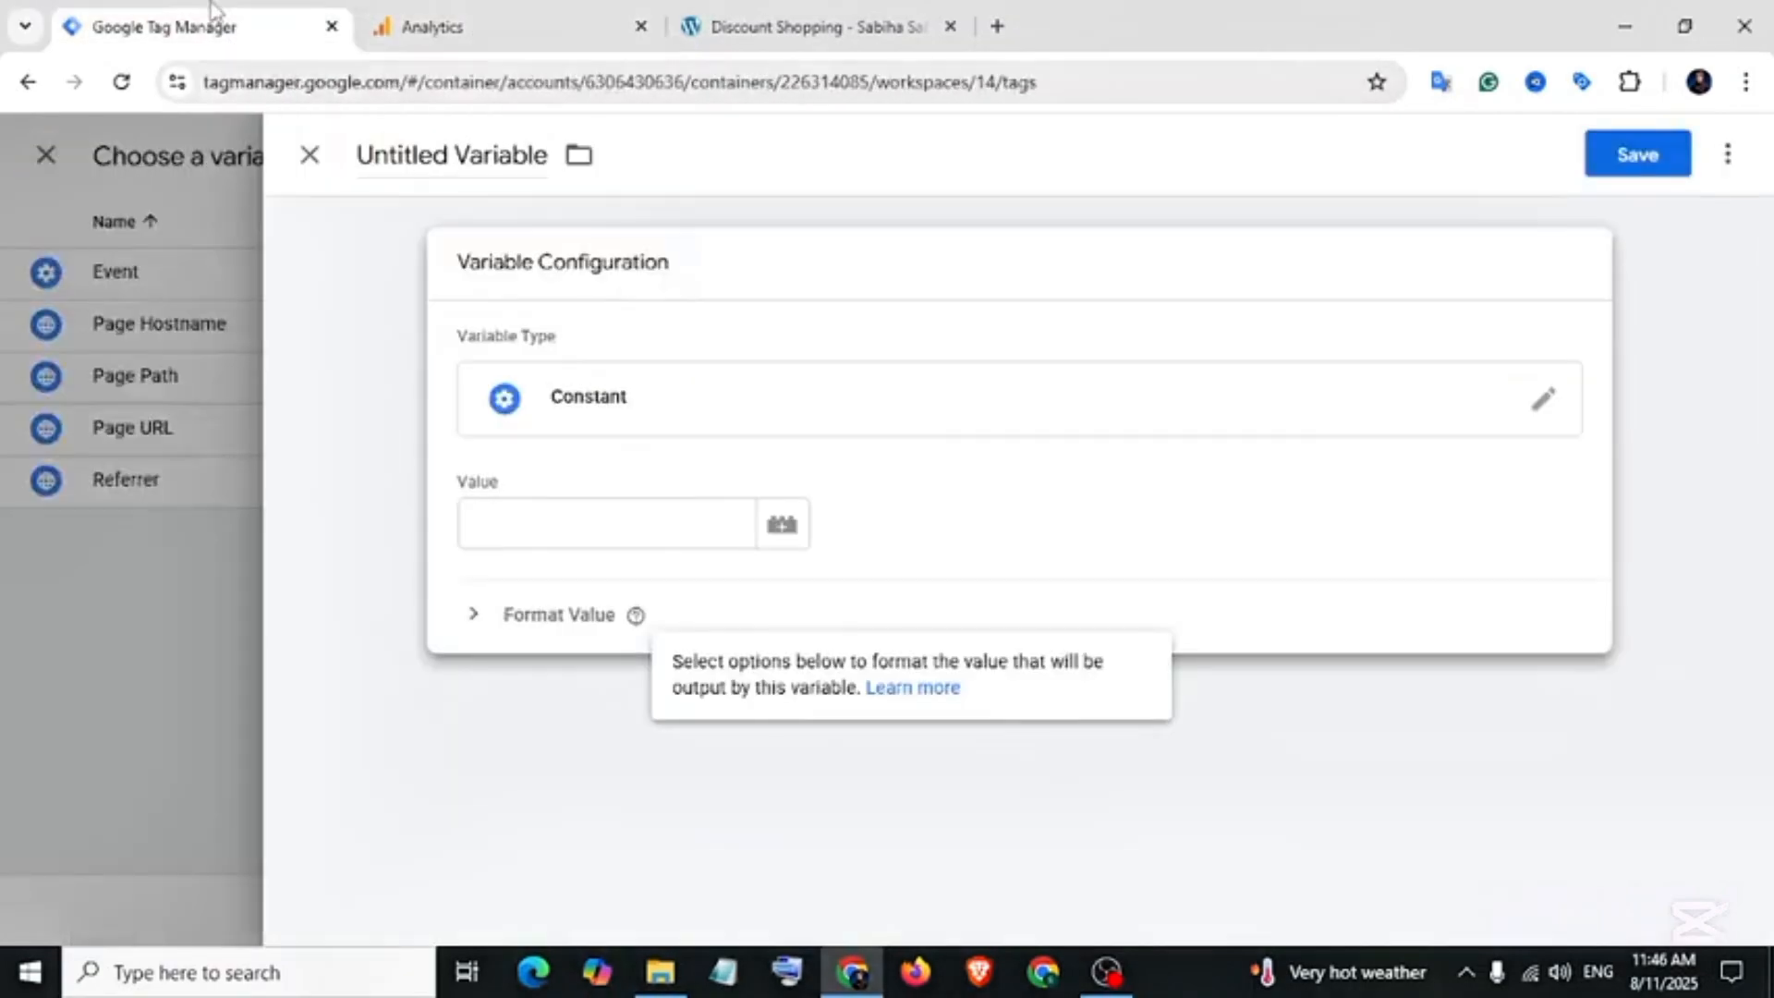
{"action": "right_click", "coordinate": [573, 524]}
{"action": "left_click", "coordinate": [647, 647]}
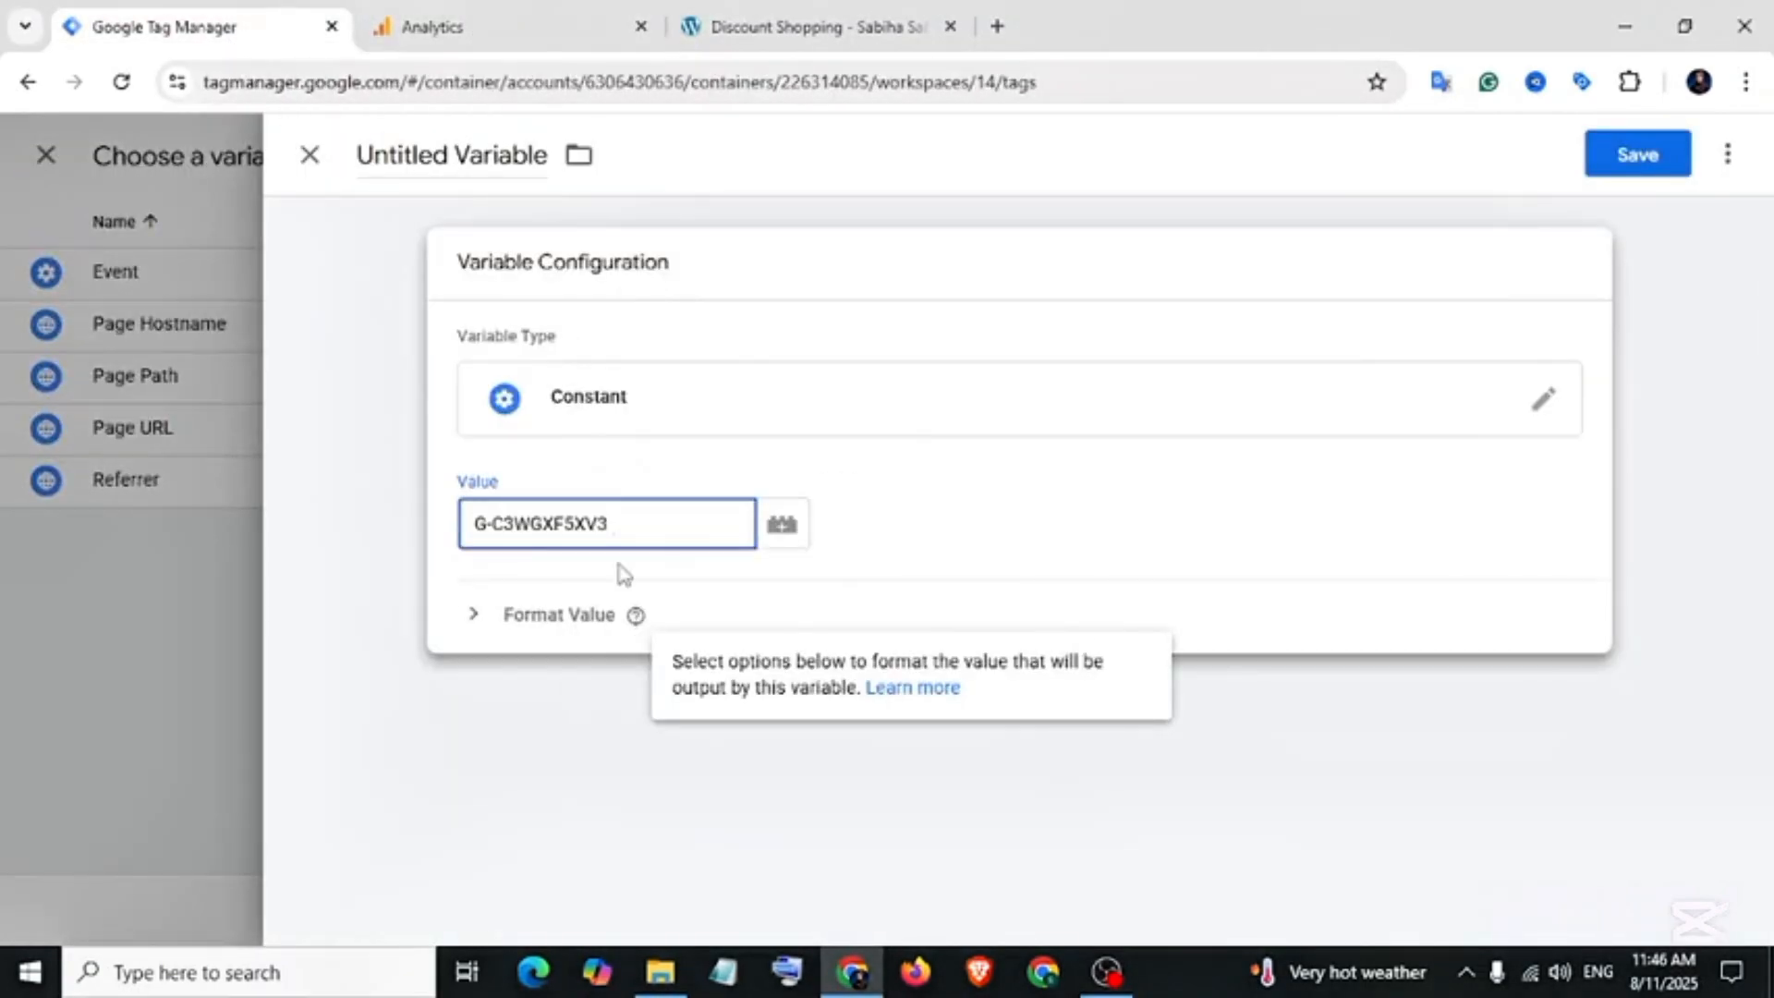
- Name the variable GA4-Measurment ID and save it as the tag's Tag ID
{"action": "left_click", "coordinate": [448, 155]}
{"action": "key", "text": "ctrl+a"}
{"action": "type", "text": "GA4-Meas"}
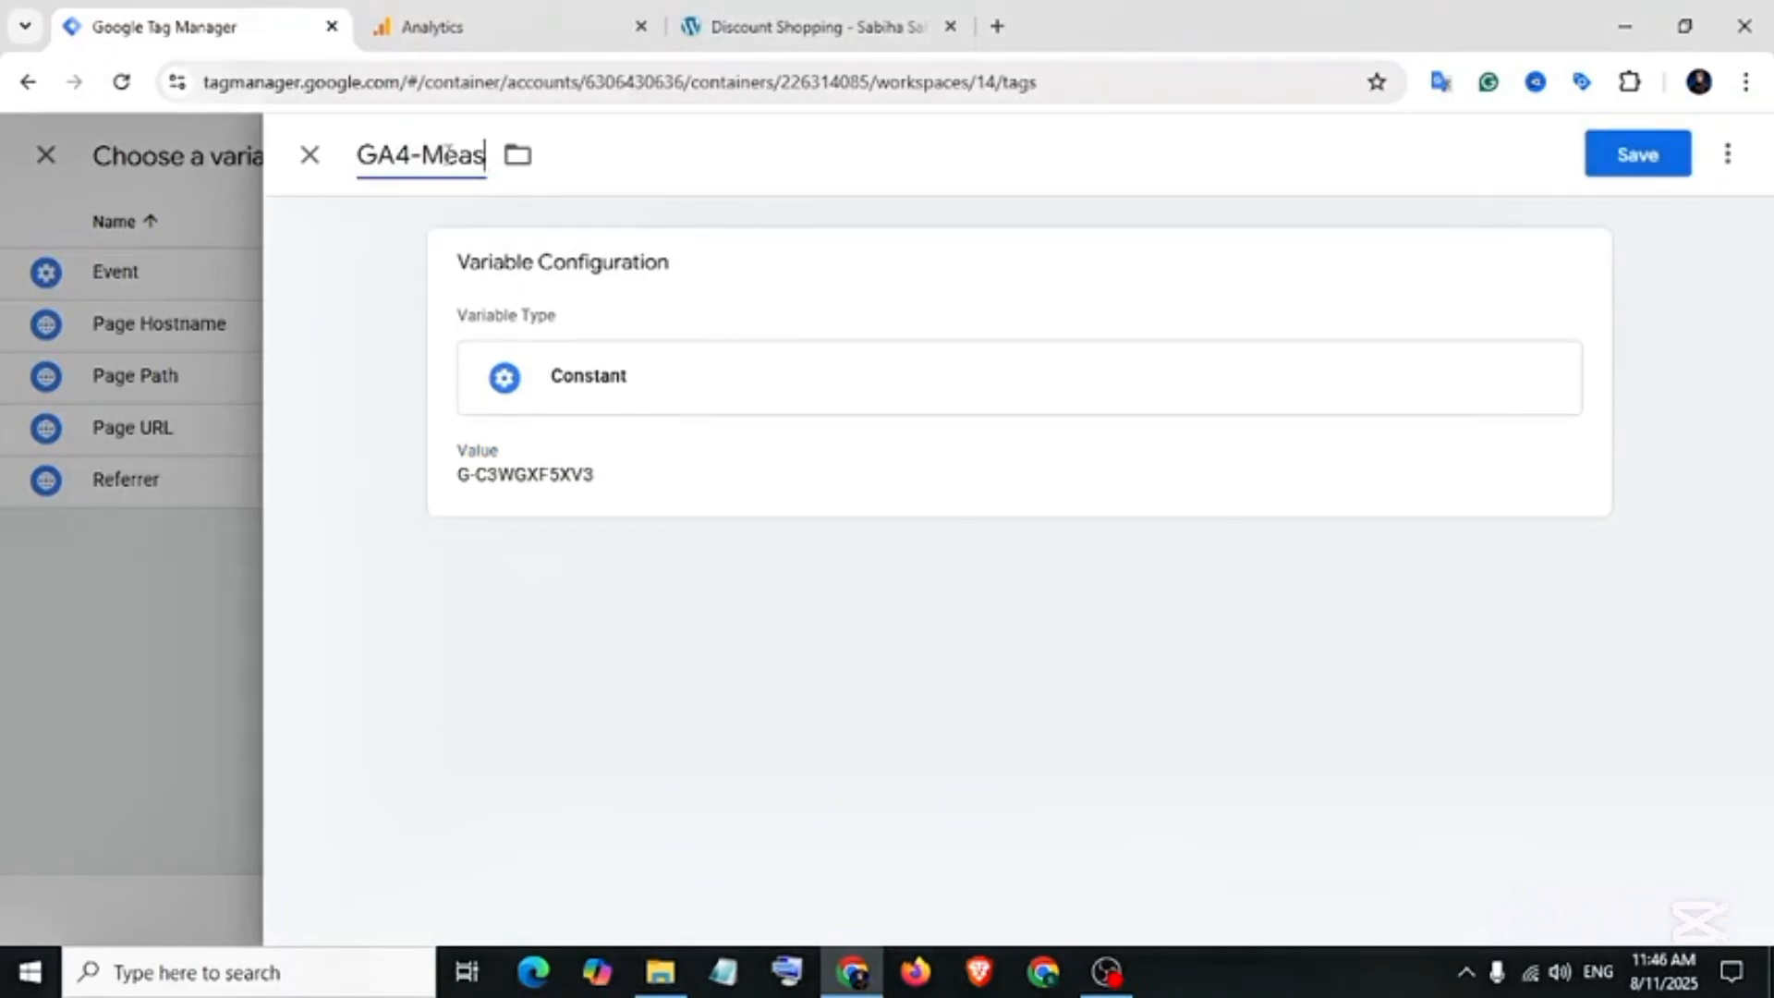
{"action": "type", "text": "urment ID"}
{"action": "left_click", "coordinate": [1628, 167]}
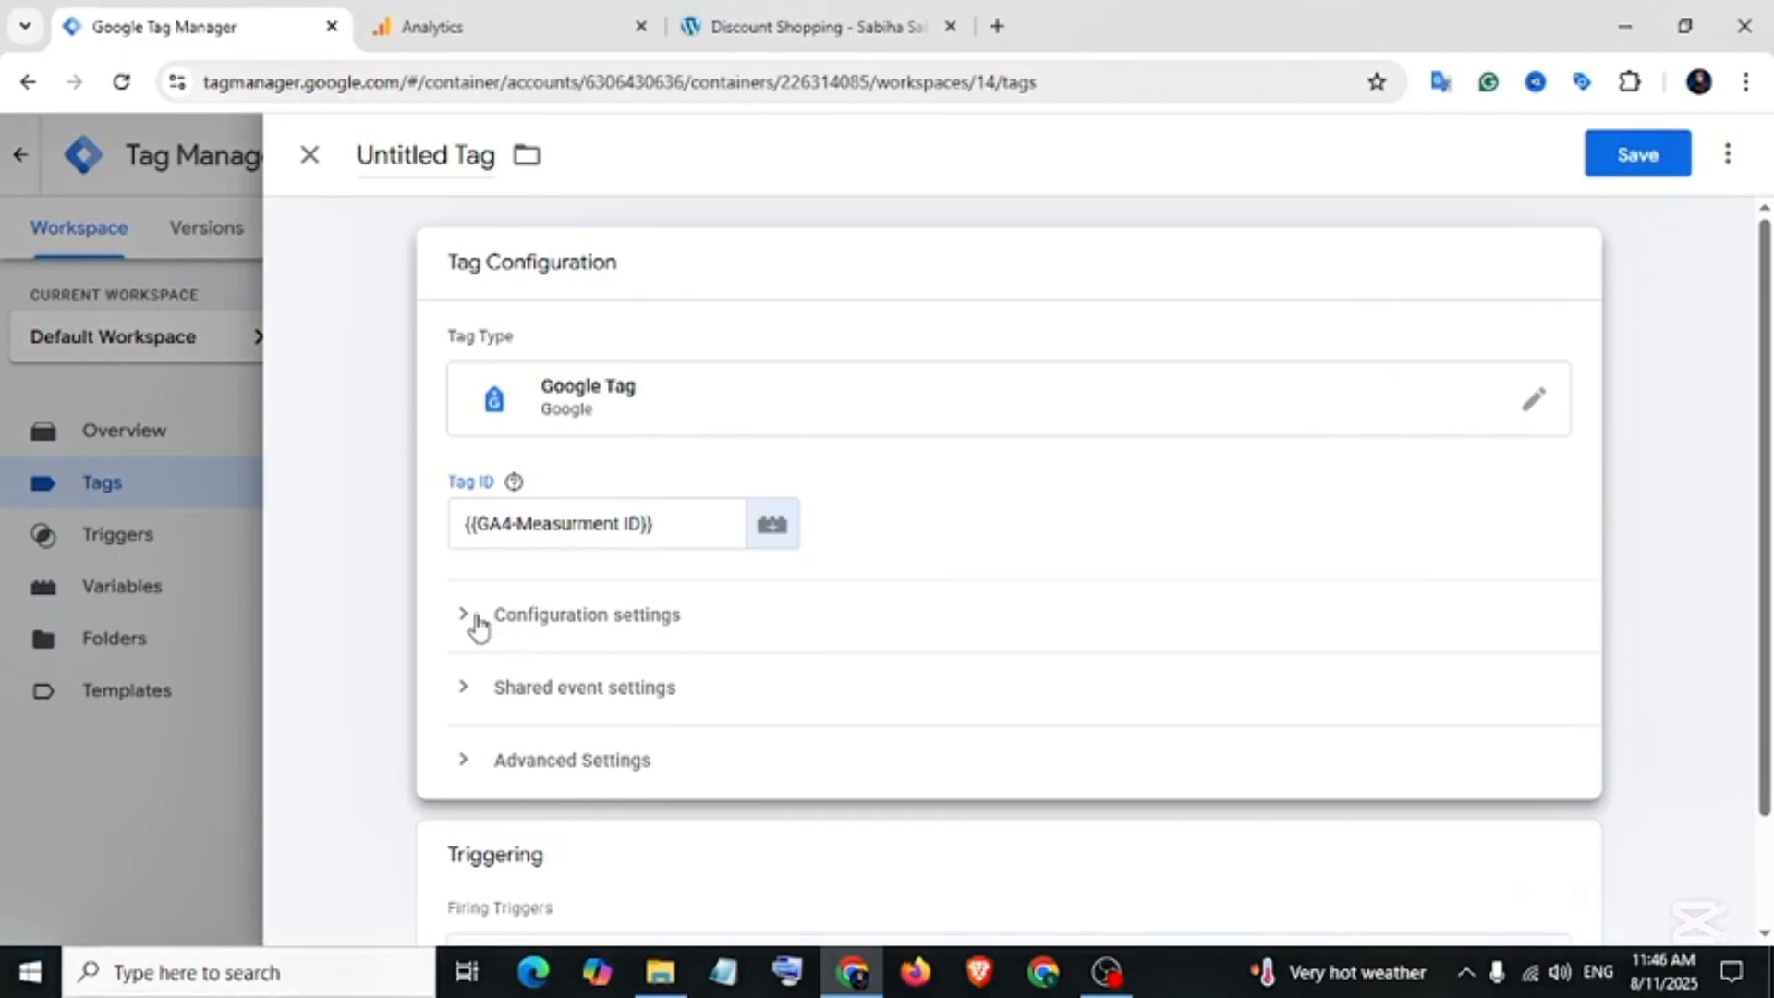
- Add the configuration parameter send_page_view with the value true to the Google Tag
{"action": "left_click", "coordinate": [467, 618]}
{"action": "scroll", "coordinate": [662, 700], "scroll_direction": "down", "scroll_amount": 3}
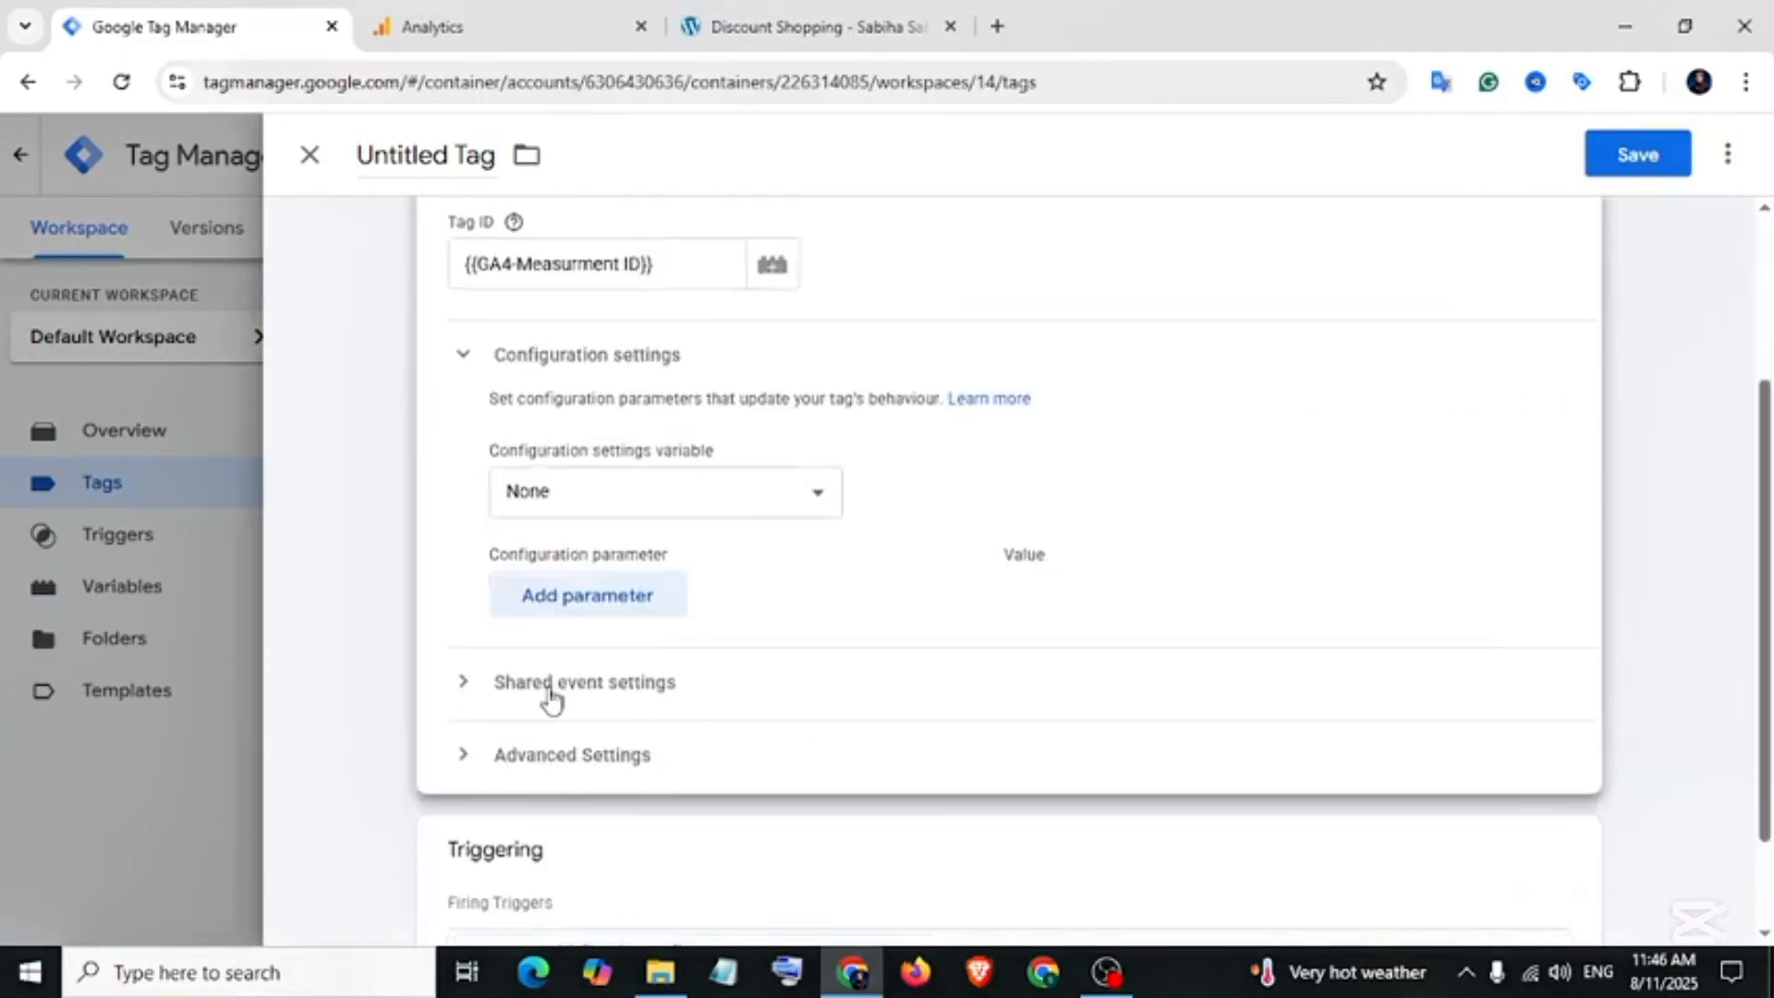
{"action": "left_click", "coordinate": [546, 608]}
{"action": "left_click", "coordinate": [552, 615]}
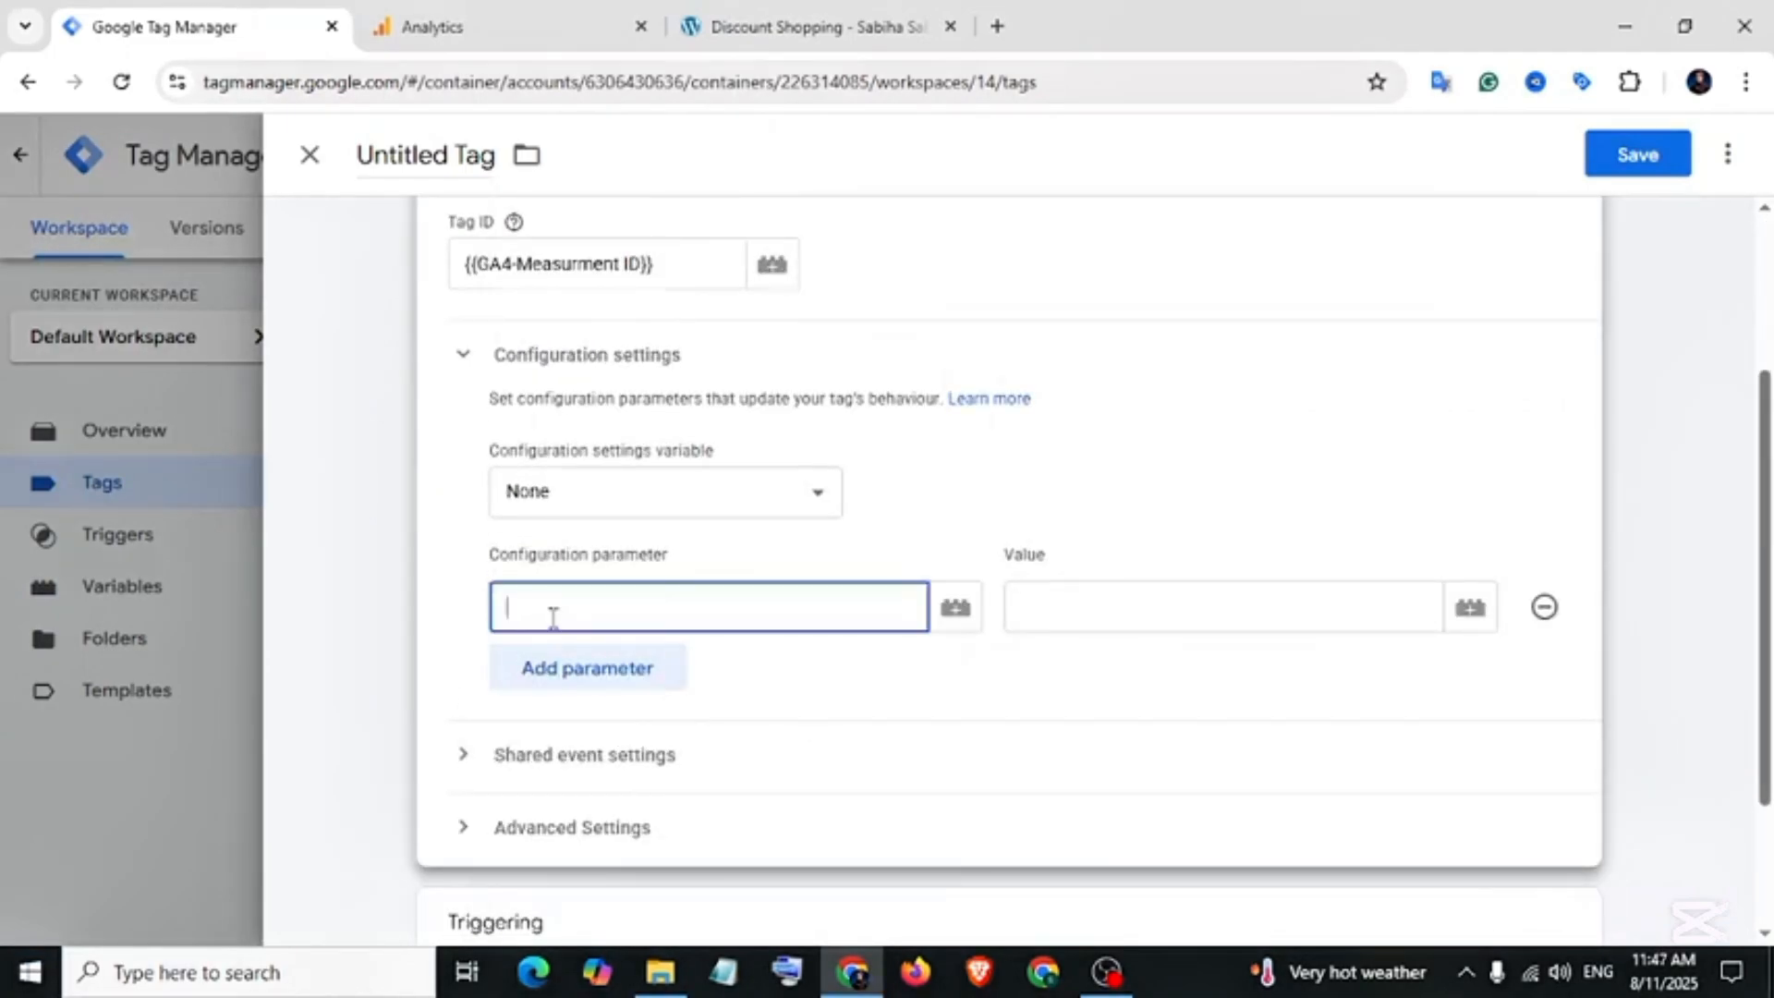
{"action": "type", "text": "sen"}
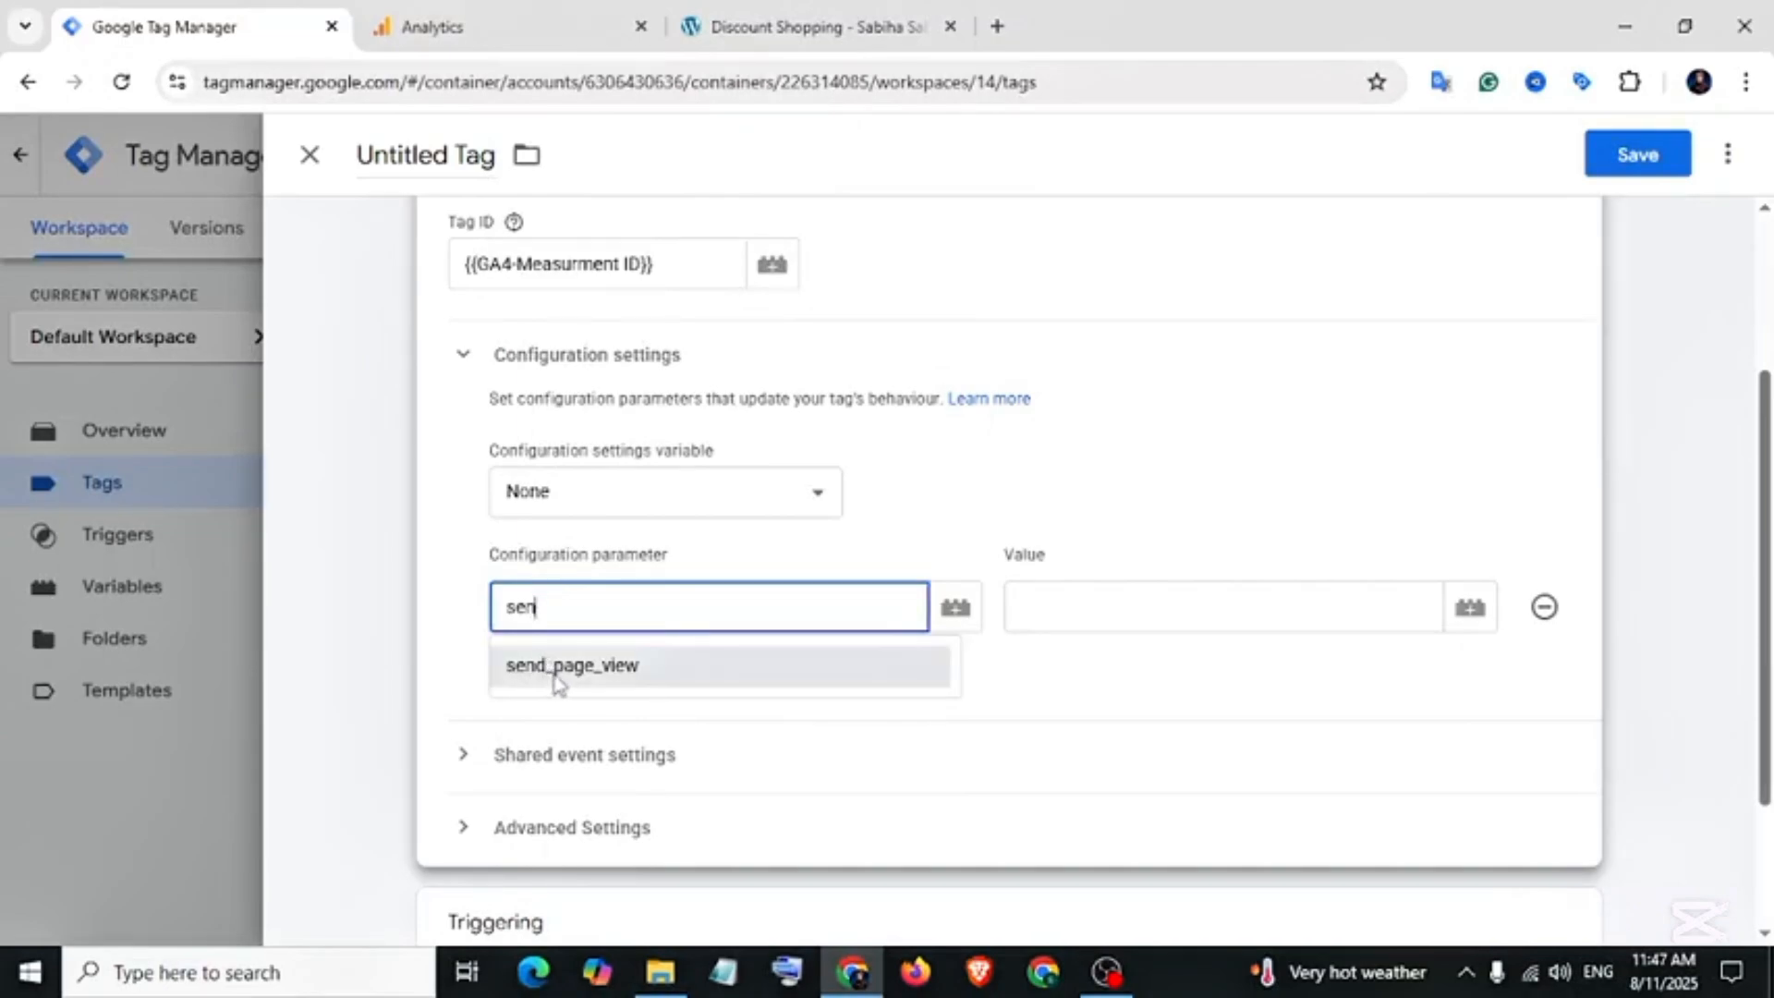
{"action": "left_click", "coordinate": [619, 667]}
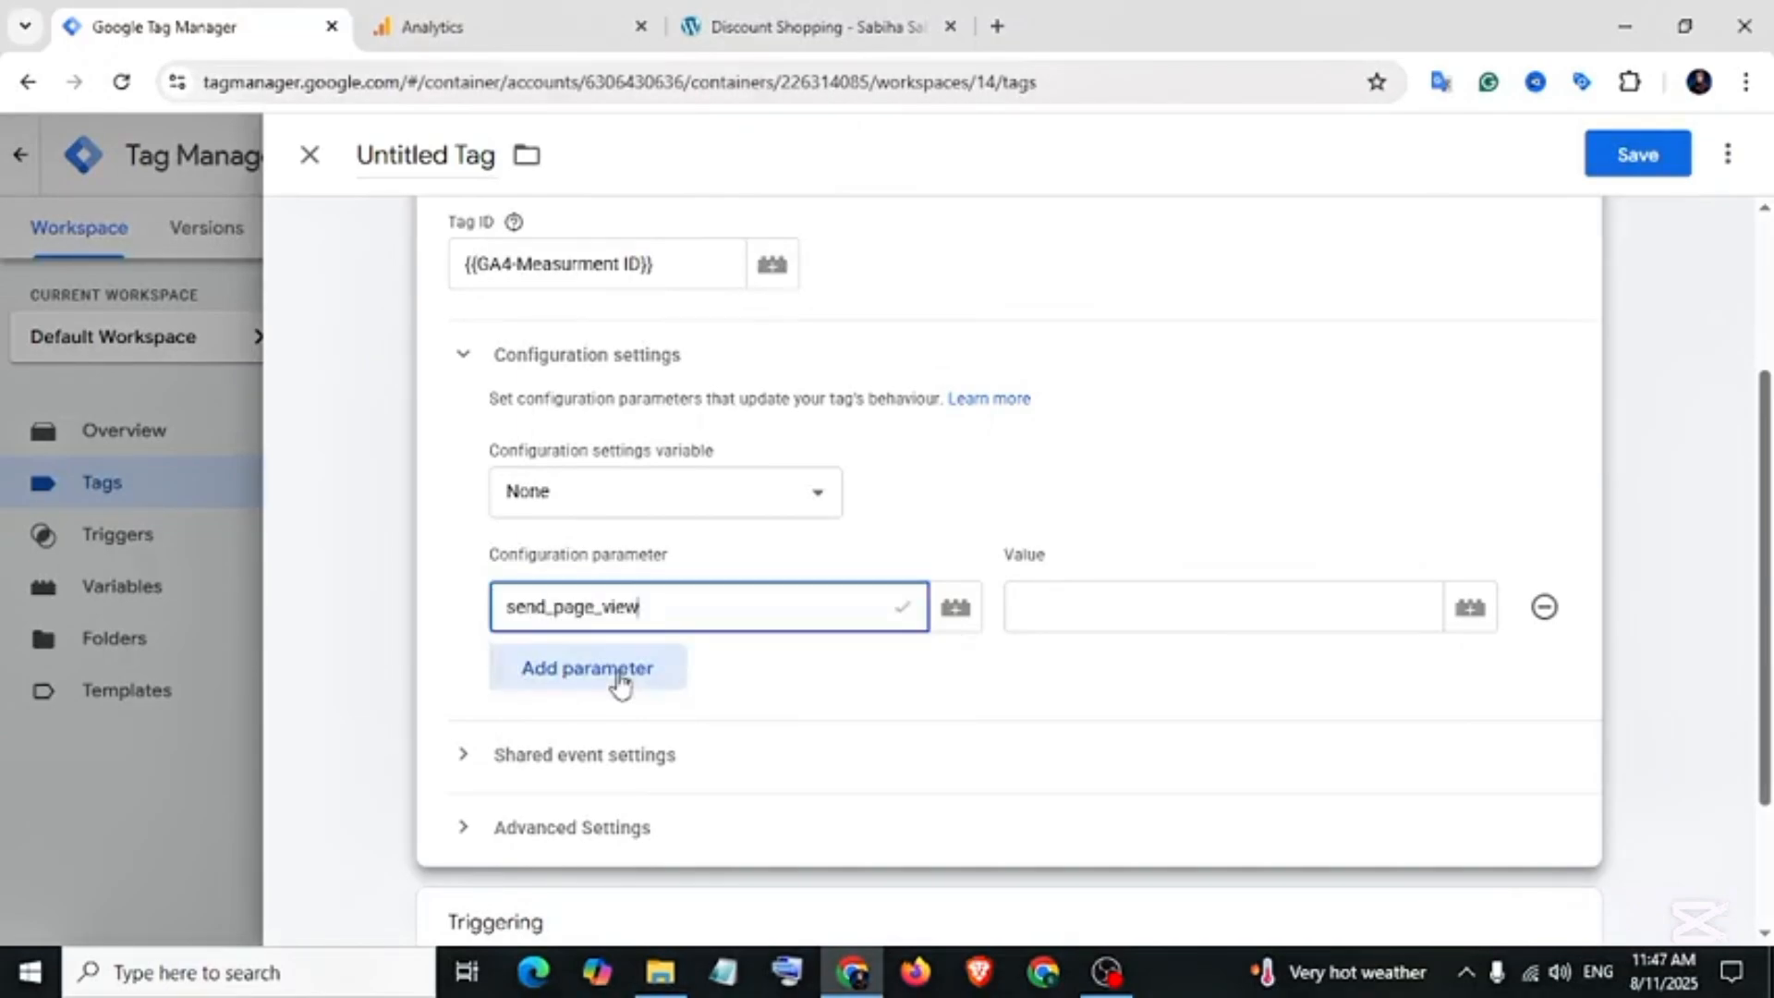
{"action": "left_click", "coordinate": [1092, 616]}
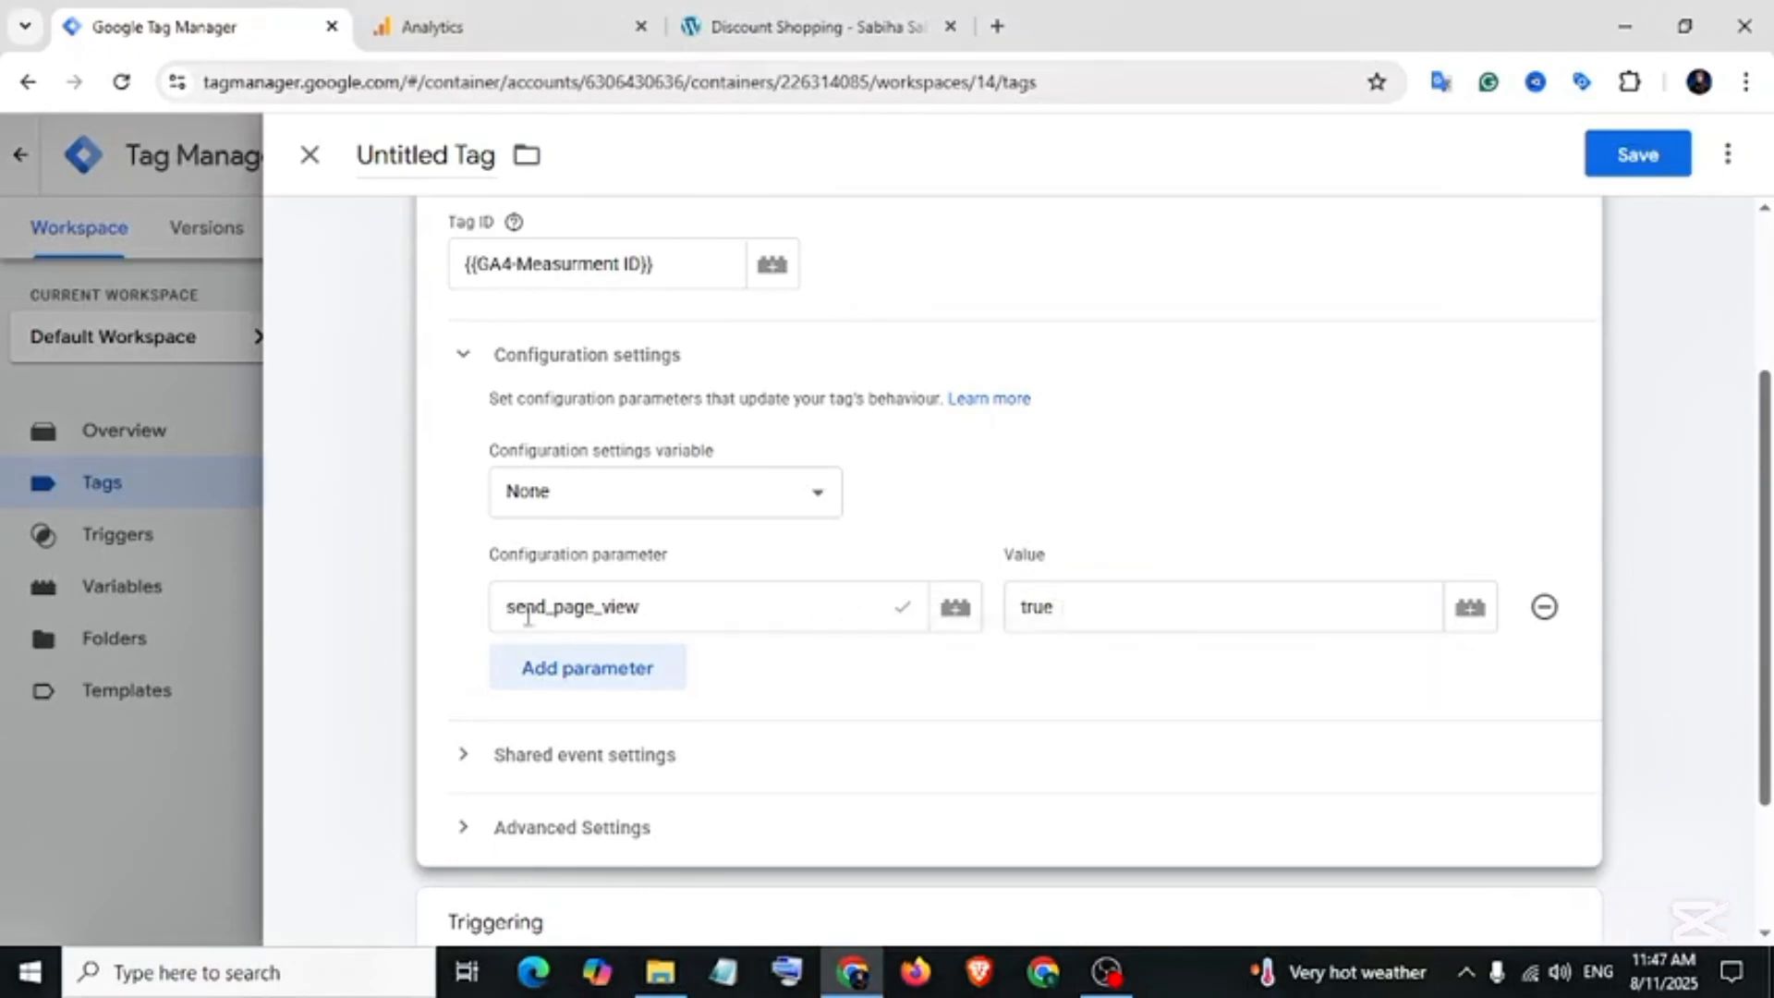
{"action": "left_click_drag", "start_coordinate": [516, 606], "coordinate": [673, 606]}
{"action": "key", "text": "Tab"}
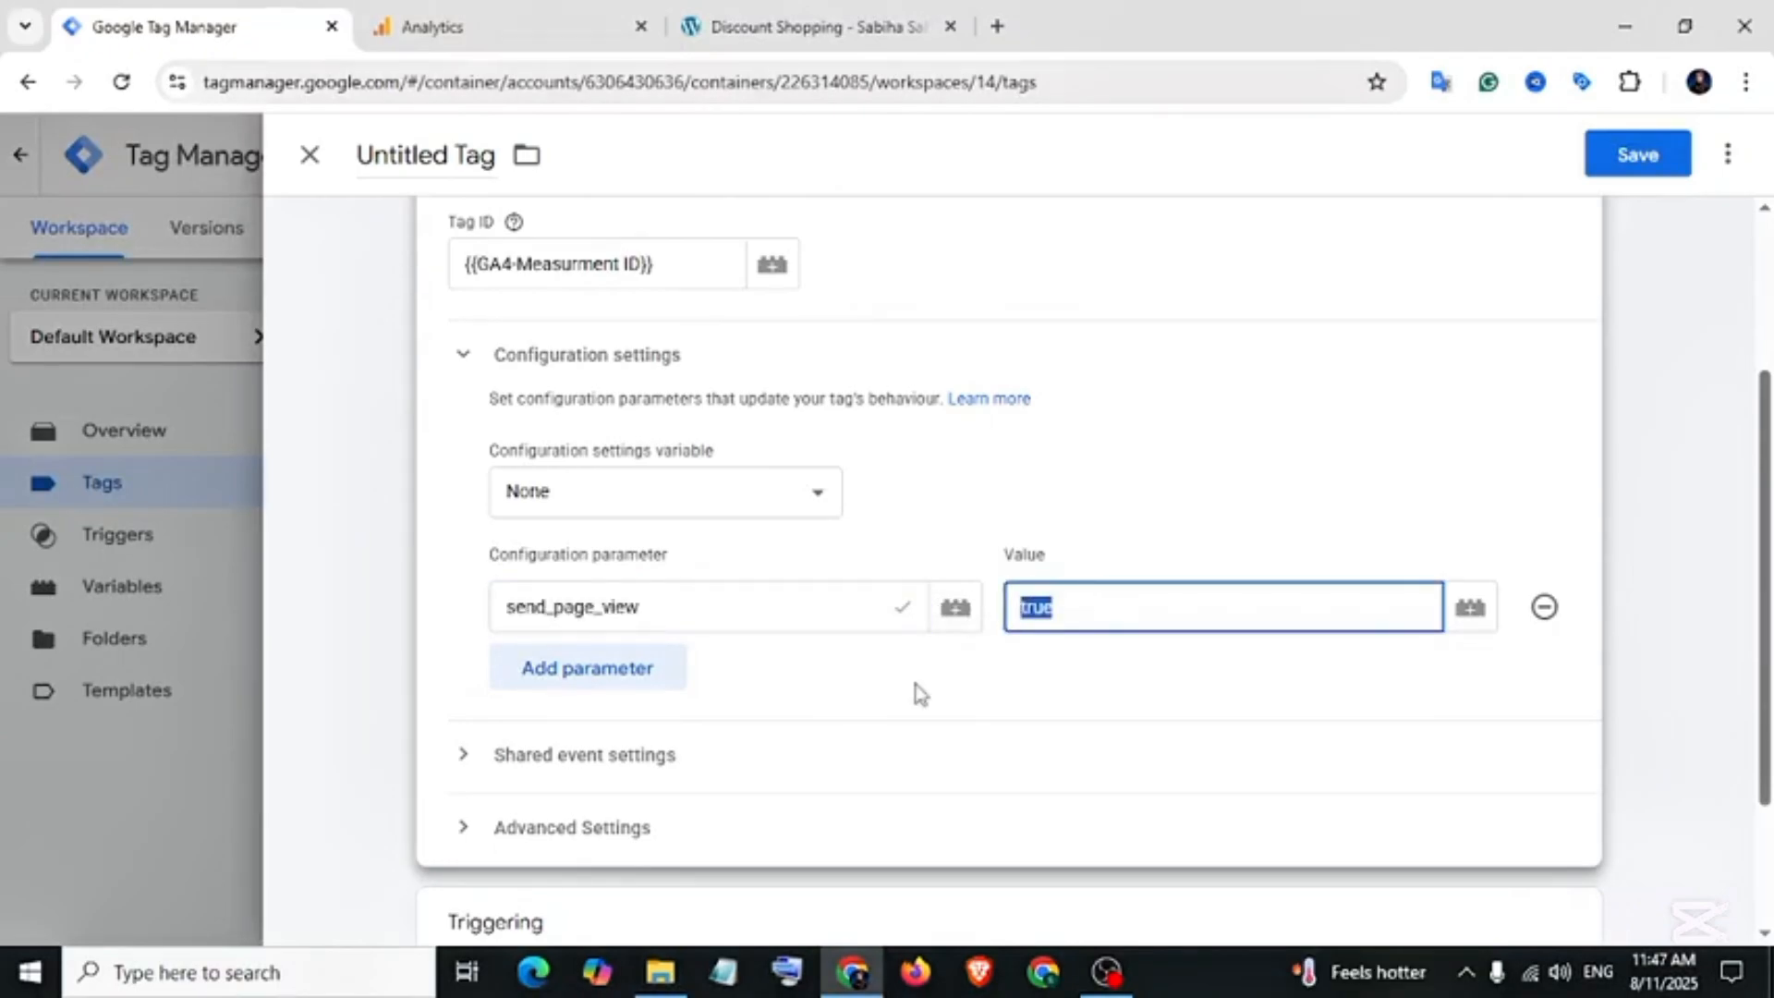
- Name the tag GA4-Config Tag, review its configuration and firing trigger, and save it
{"action": "left_click", "coordinate": [429, 155]}
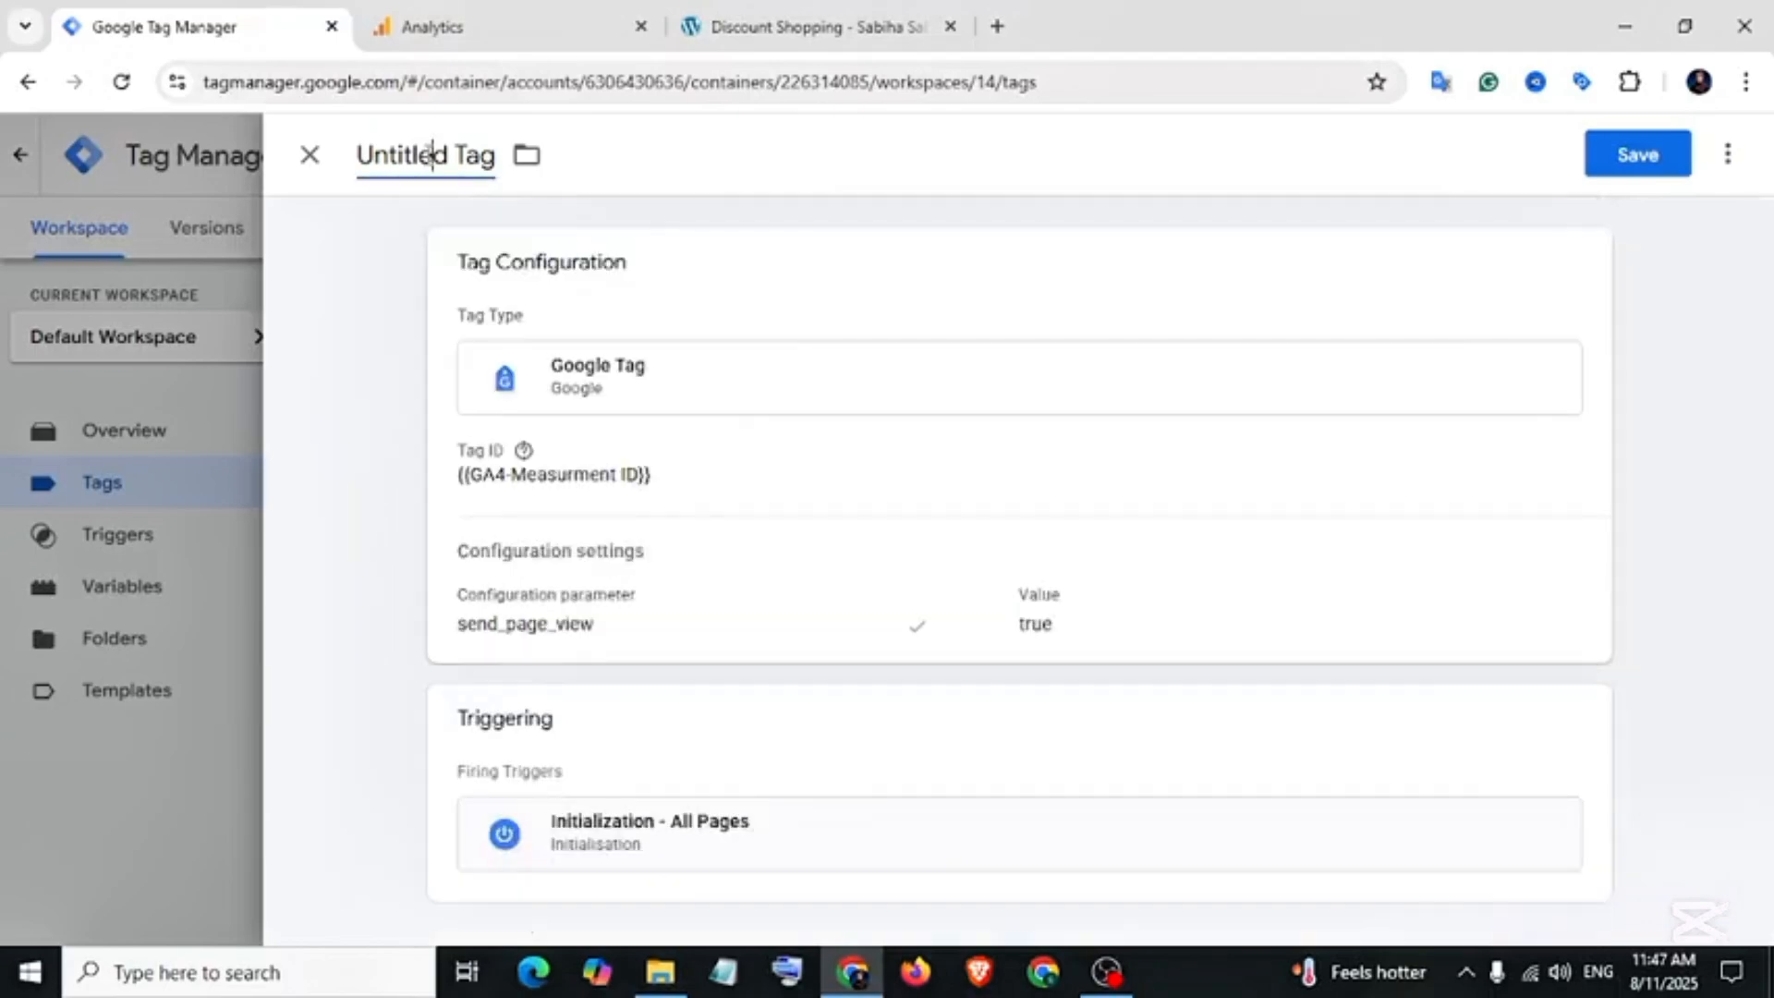
{"action": "type", "text": "GA4-Config Tag"}
{"action": "scroll", "coordinate": [488, 679], "scroll_direction": "down", "scroll_amount": 1}
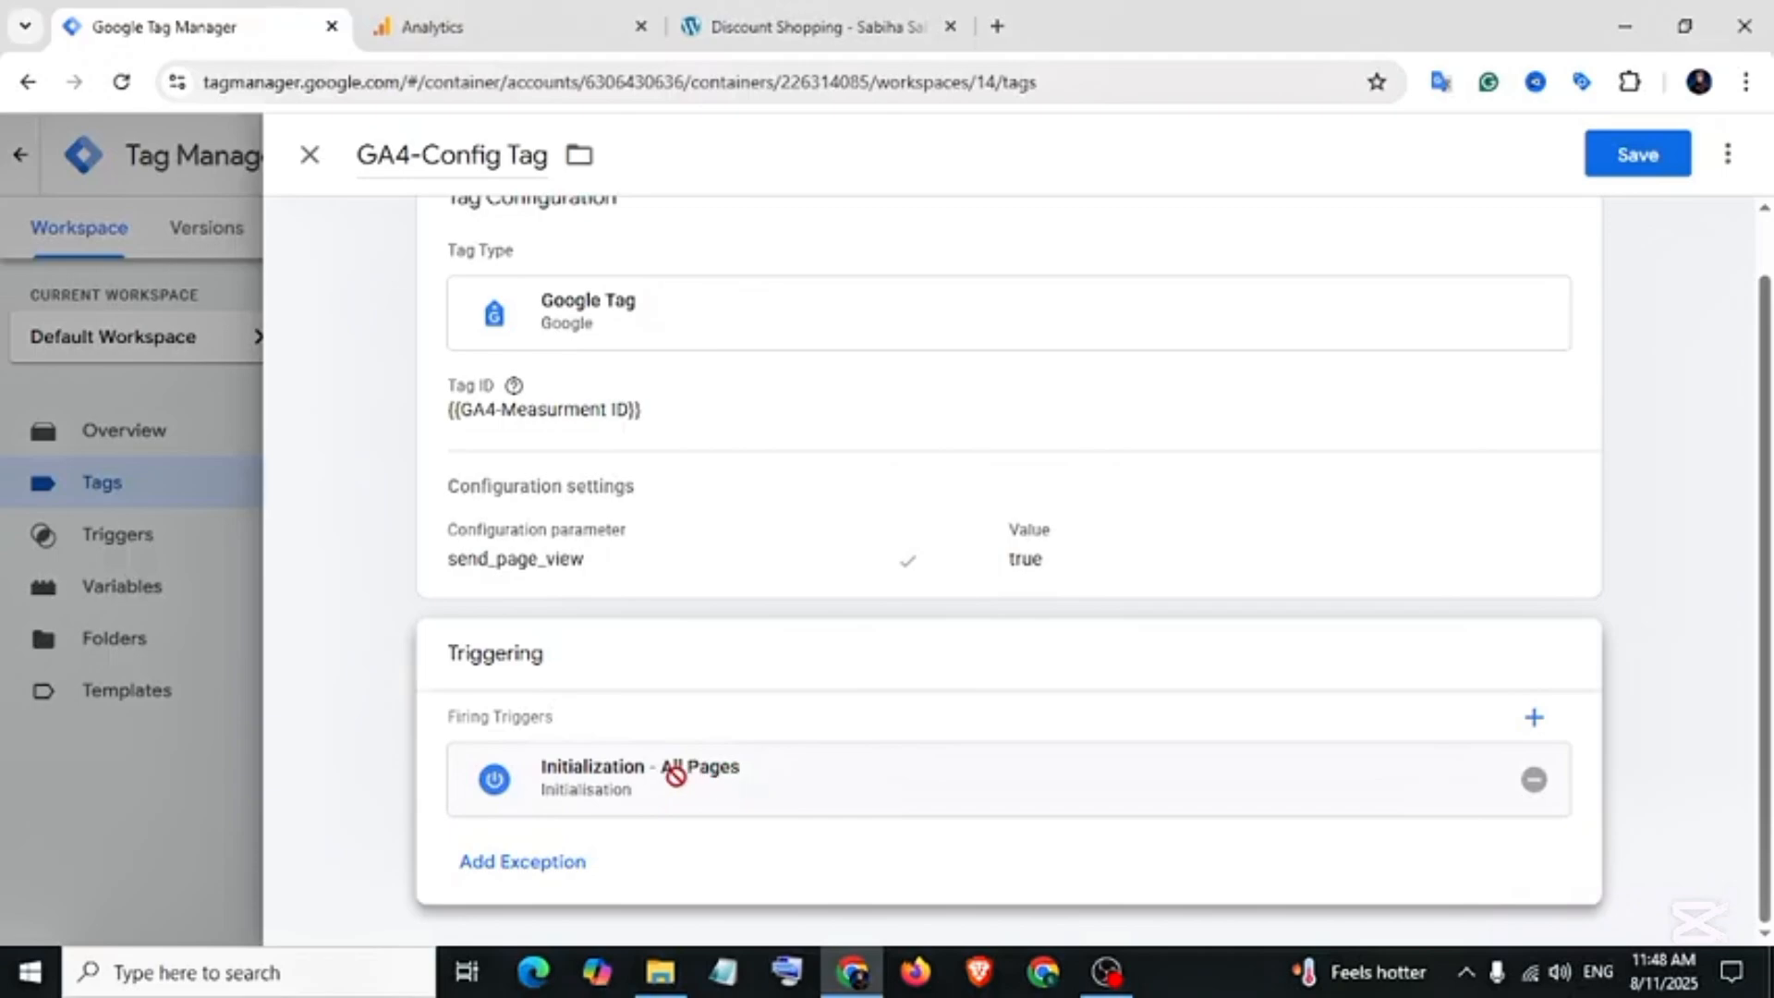
{"action": "scroll", "coordinate": [1282, 539], "scroll_direction": "up", "scroll_amount": 1}
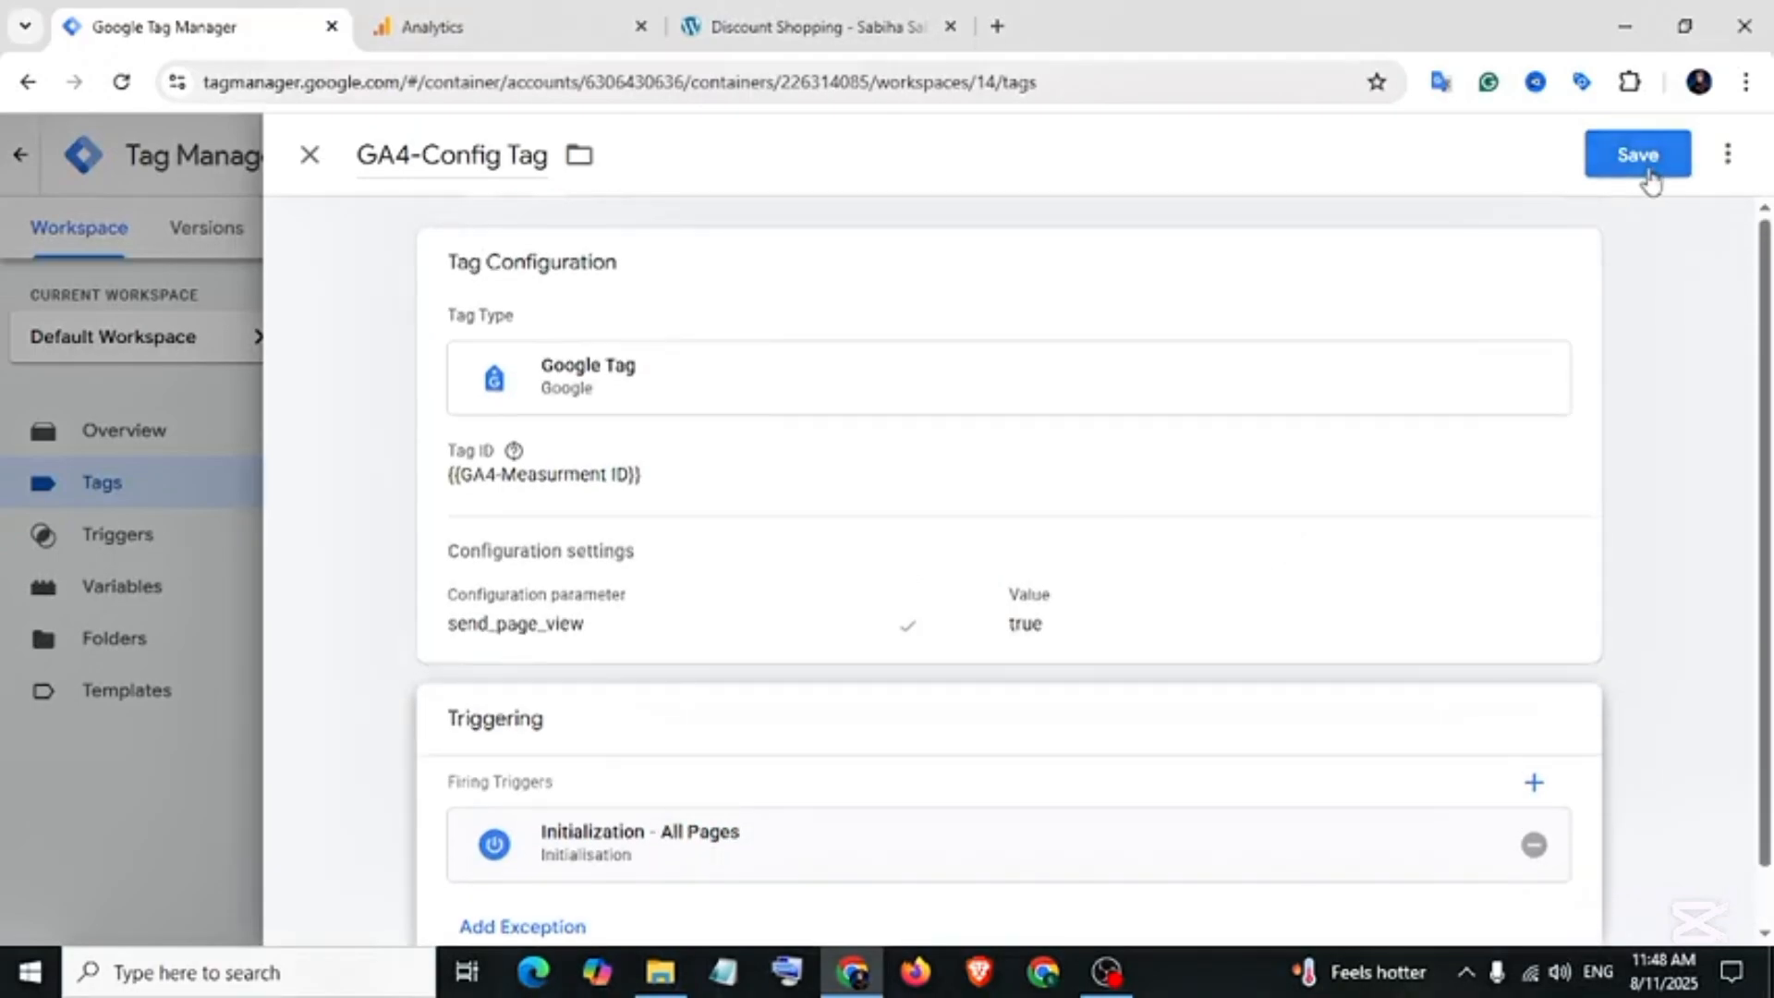
{"action": "left_click", "coordinate": [1649, 175]}
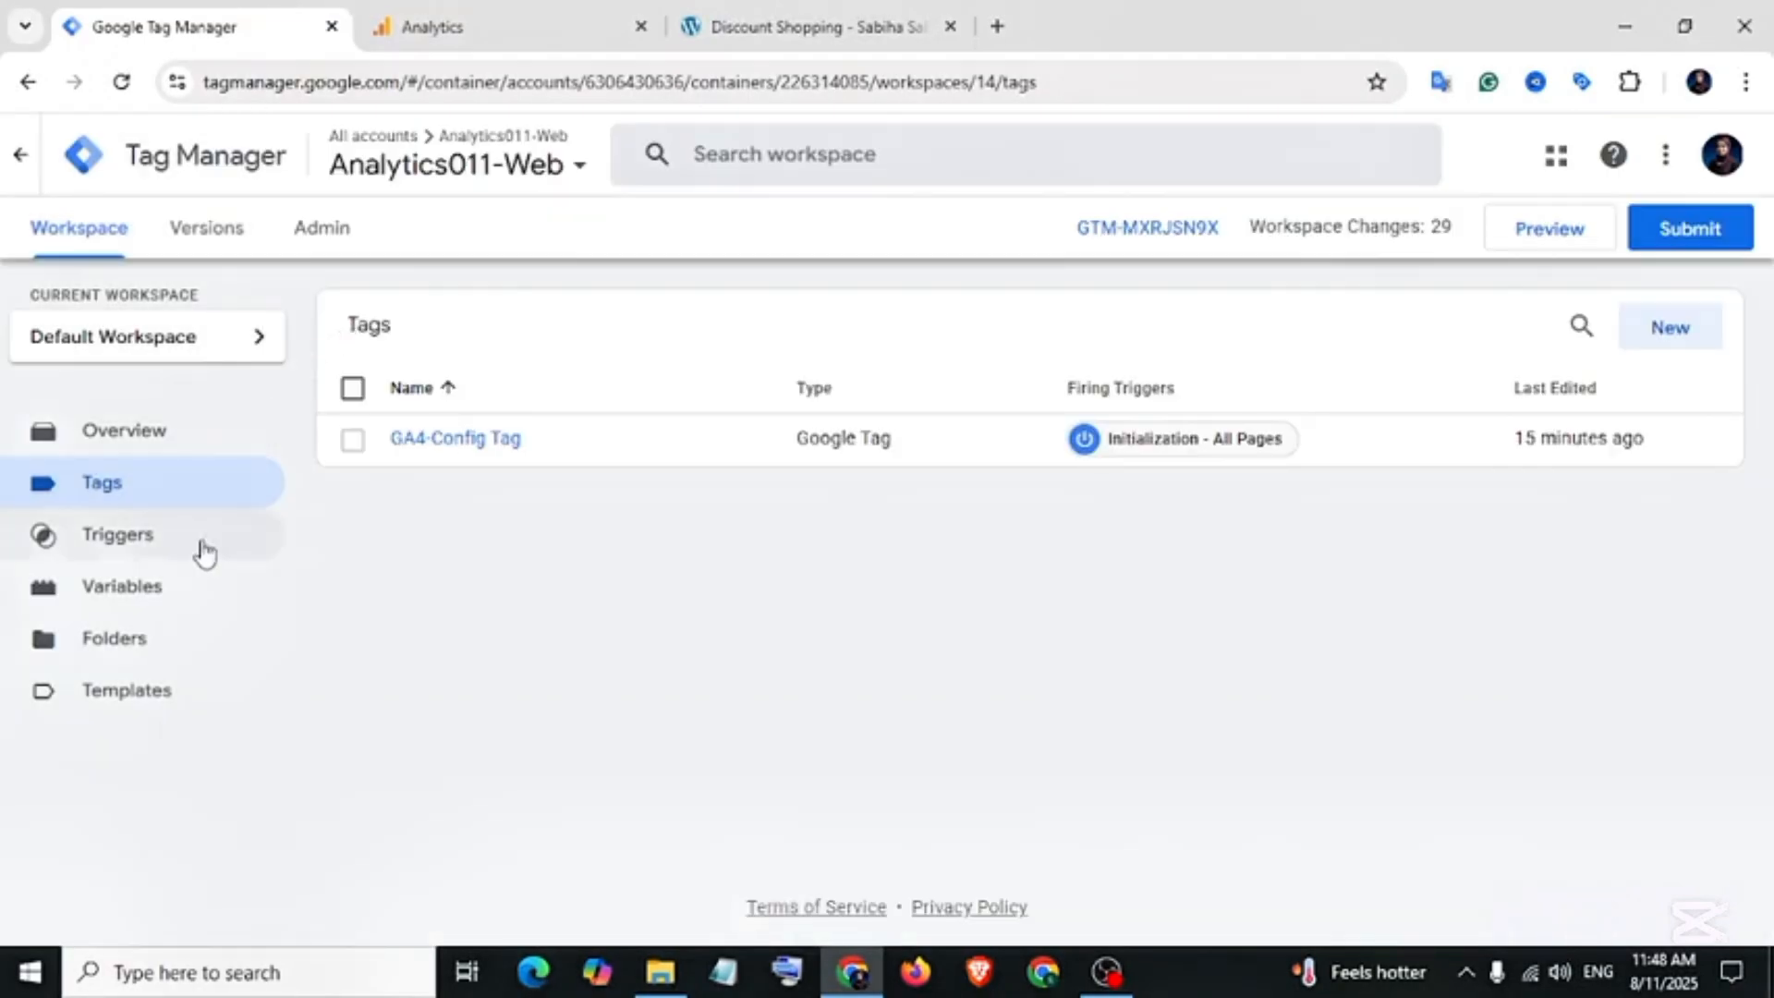
- Enable the built-in variables Click Element, Click Classes, Click ID, Click Target, Click URL and Click Text
{"action": "left_click", "coordinate": [172, 599]}
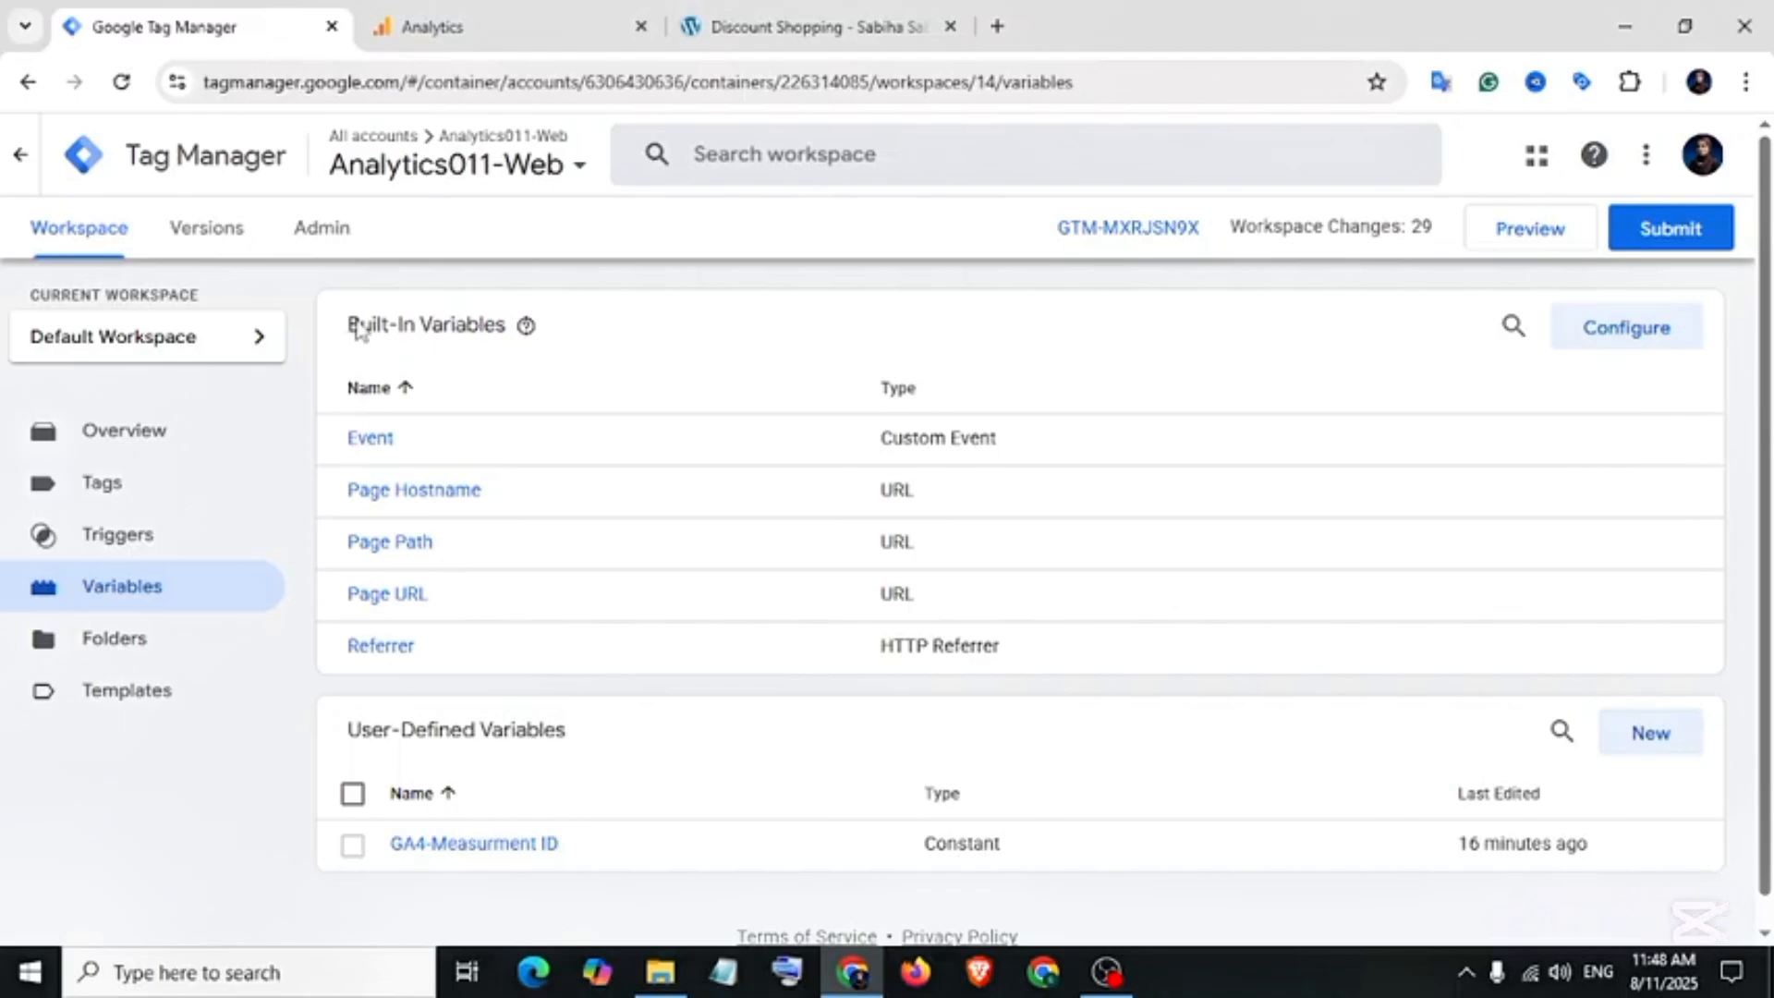
{"action": "left_click_drag", "start_coordinate": [349, 328], "coordinate": [507, 344]}
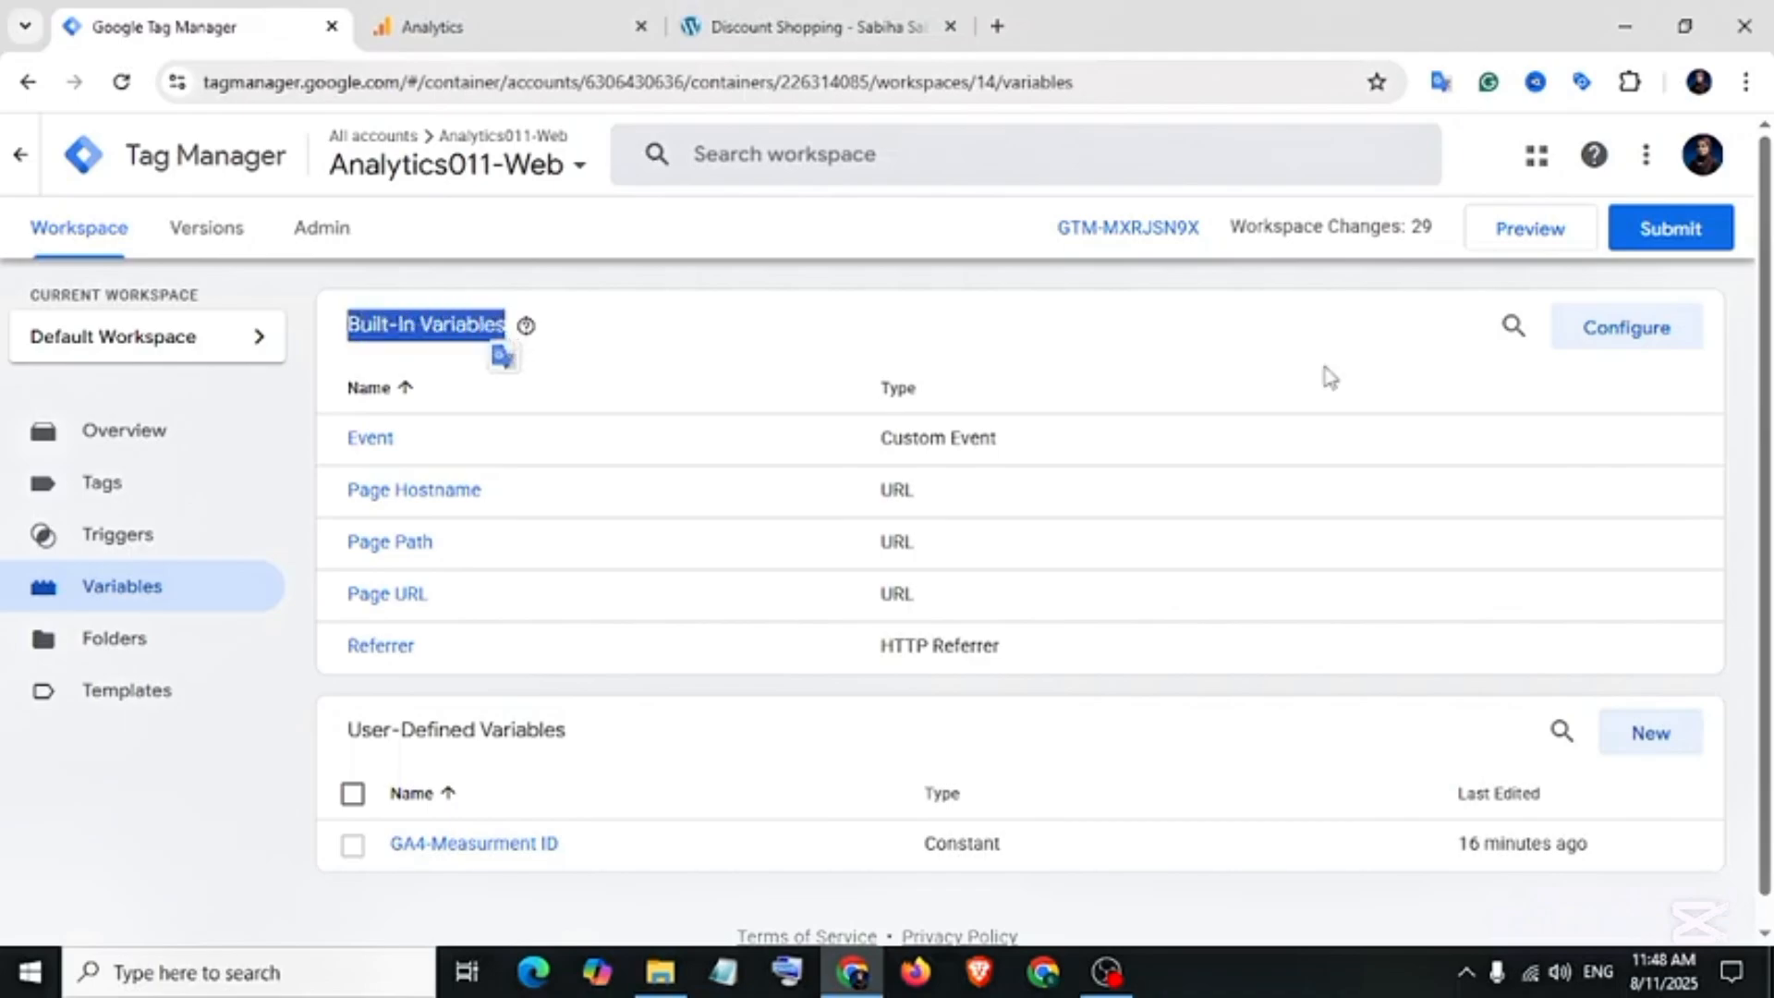
{"action": "left_click", "coordinate": [1627, 329]}
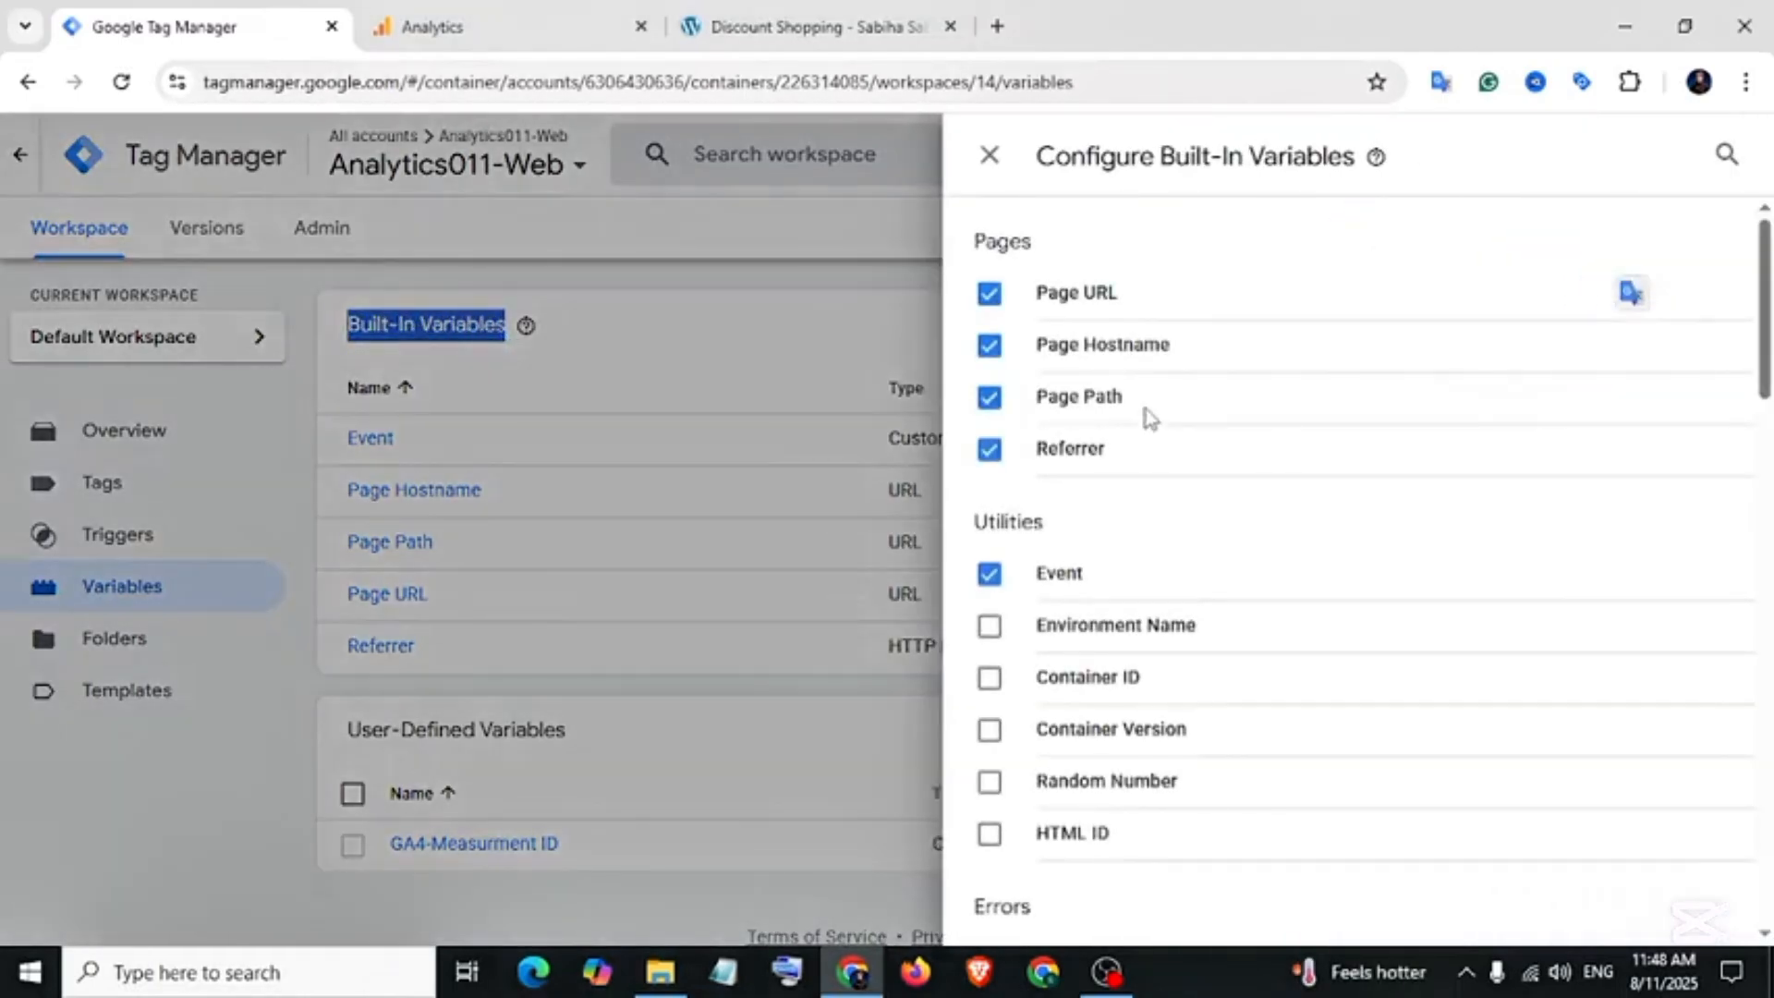
{"action": "scroll", "coordinate": [1146, 409], "scroll_direction": "down", "scroll_amount": 6}
{"action": "left_click_drag", "start_coordinate": [966, 414], "coordinate": [1022, 412]}
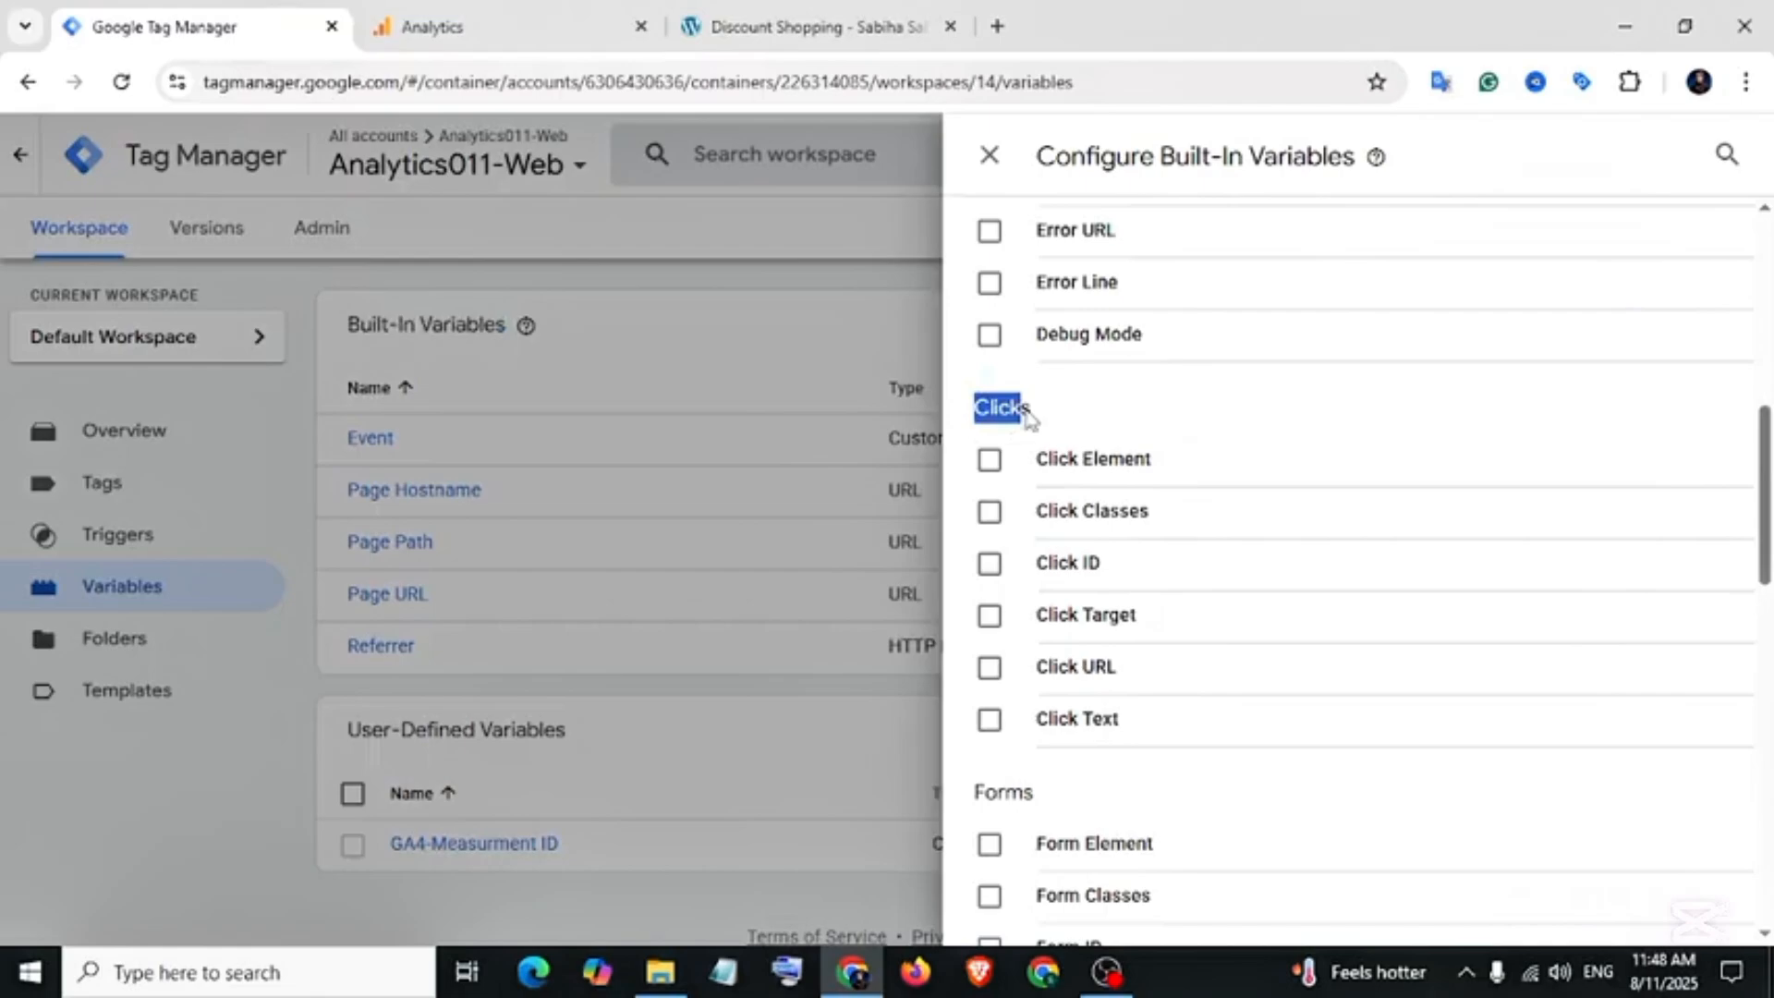
{"action": "left_click", "coordinate": [989, 459]}
{"action": "left_click", "coordinate": [994, 515]}
{"action": "left_click", "coordinate": [990, 566]}
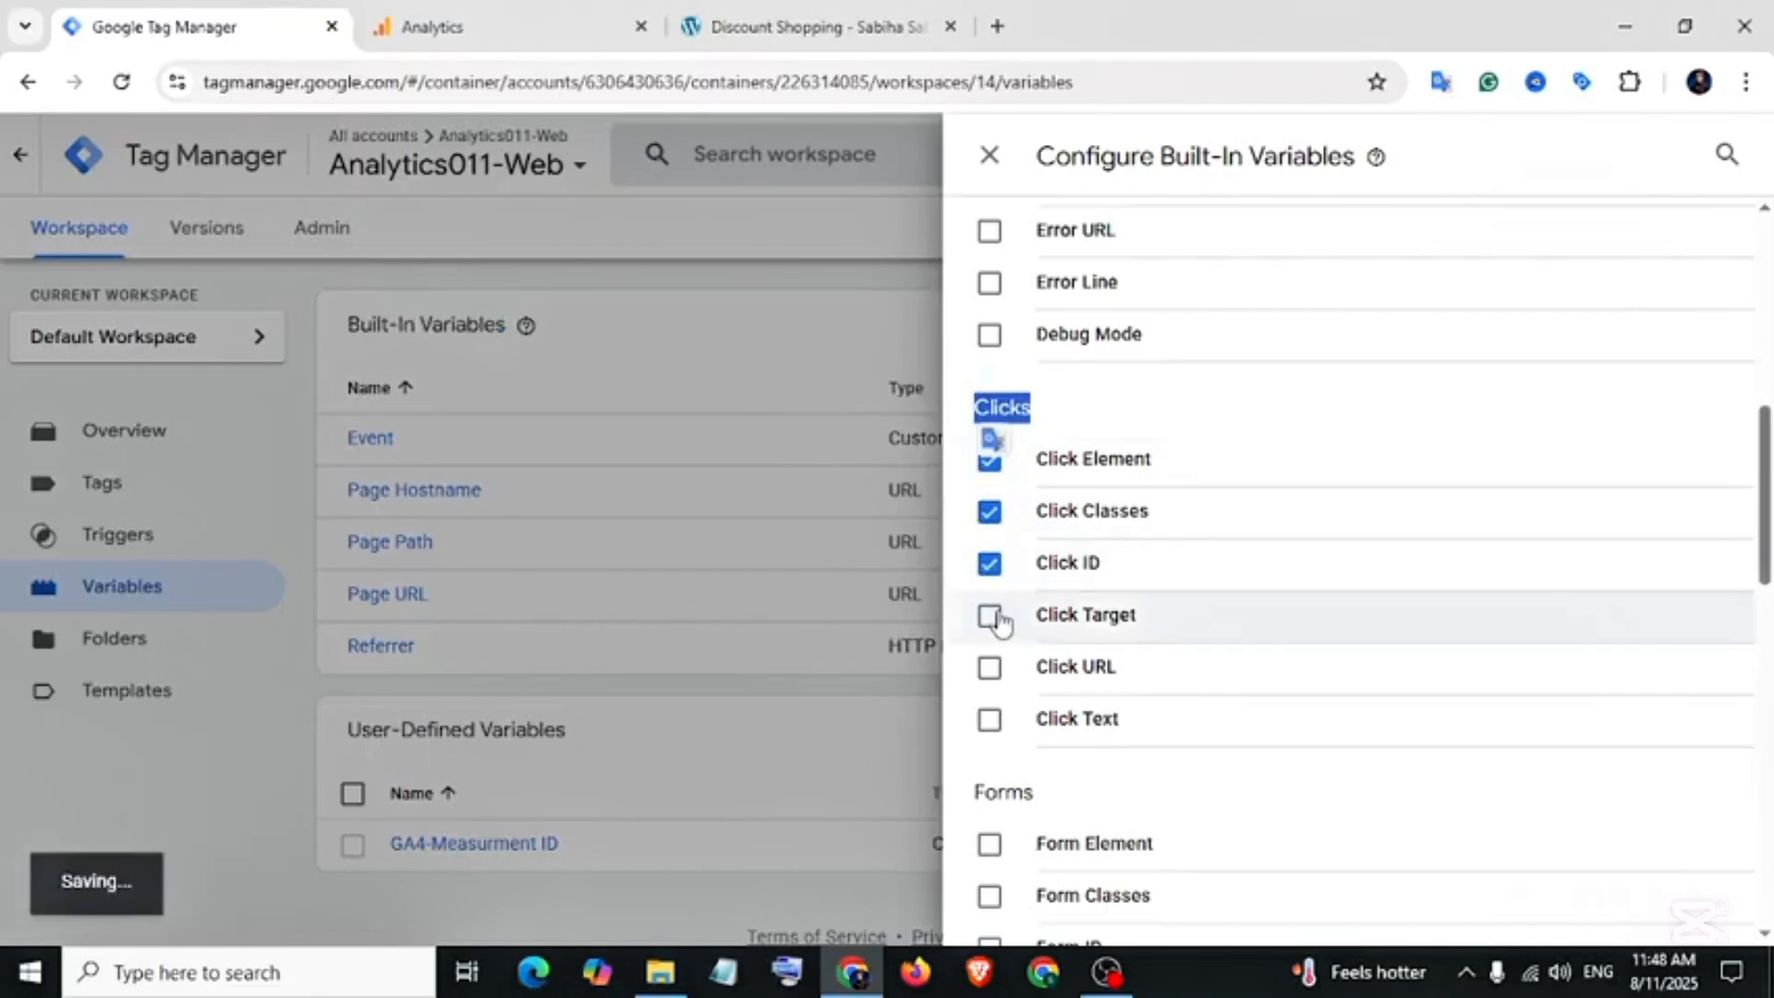
{"action": "left_click", "coordinate": [990, 616]}
{"action": "left_click", "coordinate": [991, 667]}
{"action": "left_click", "coordinate": [990, 719]}
{"action": "left_click", "coordinate": [988, 155]}
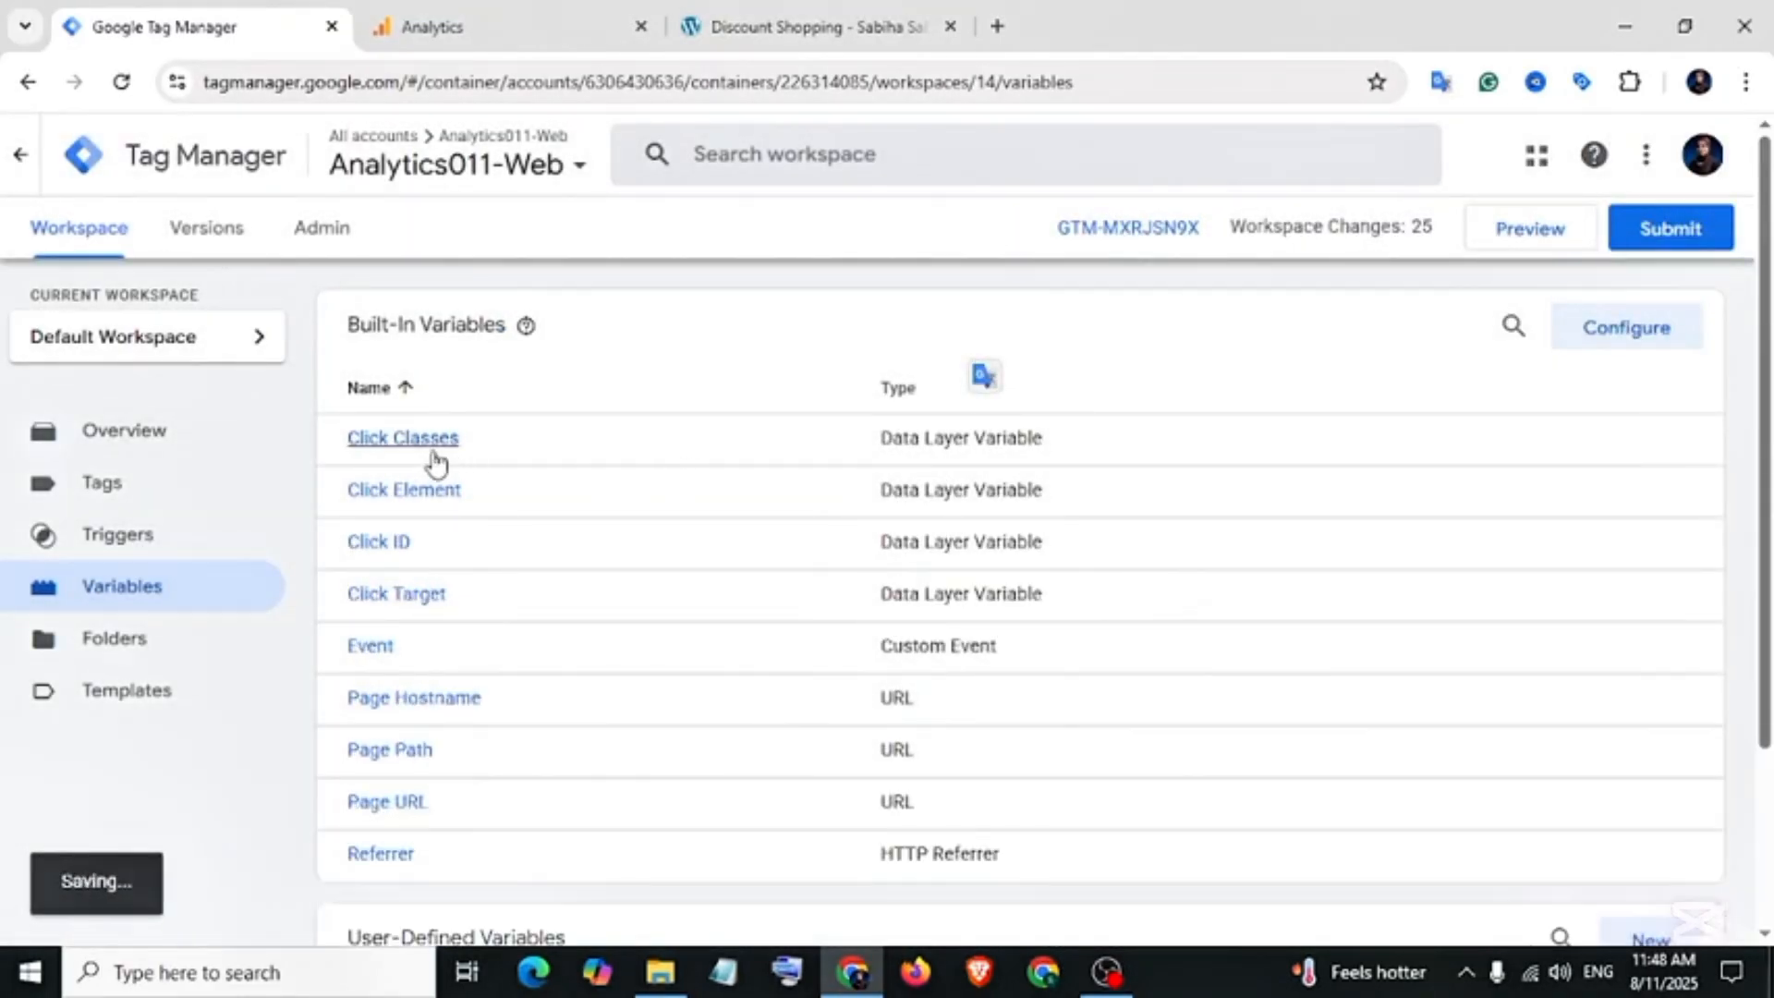
- Create a click trigger of type All Elements that fires on all clicks and save it as All Elements
{"action": "left_click", "coordinate": [171, 545]}
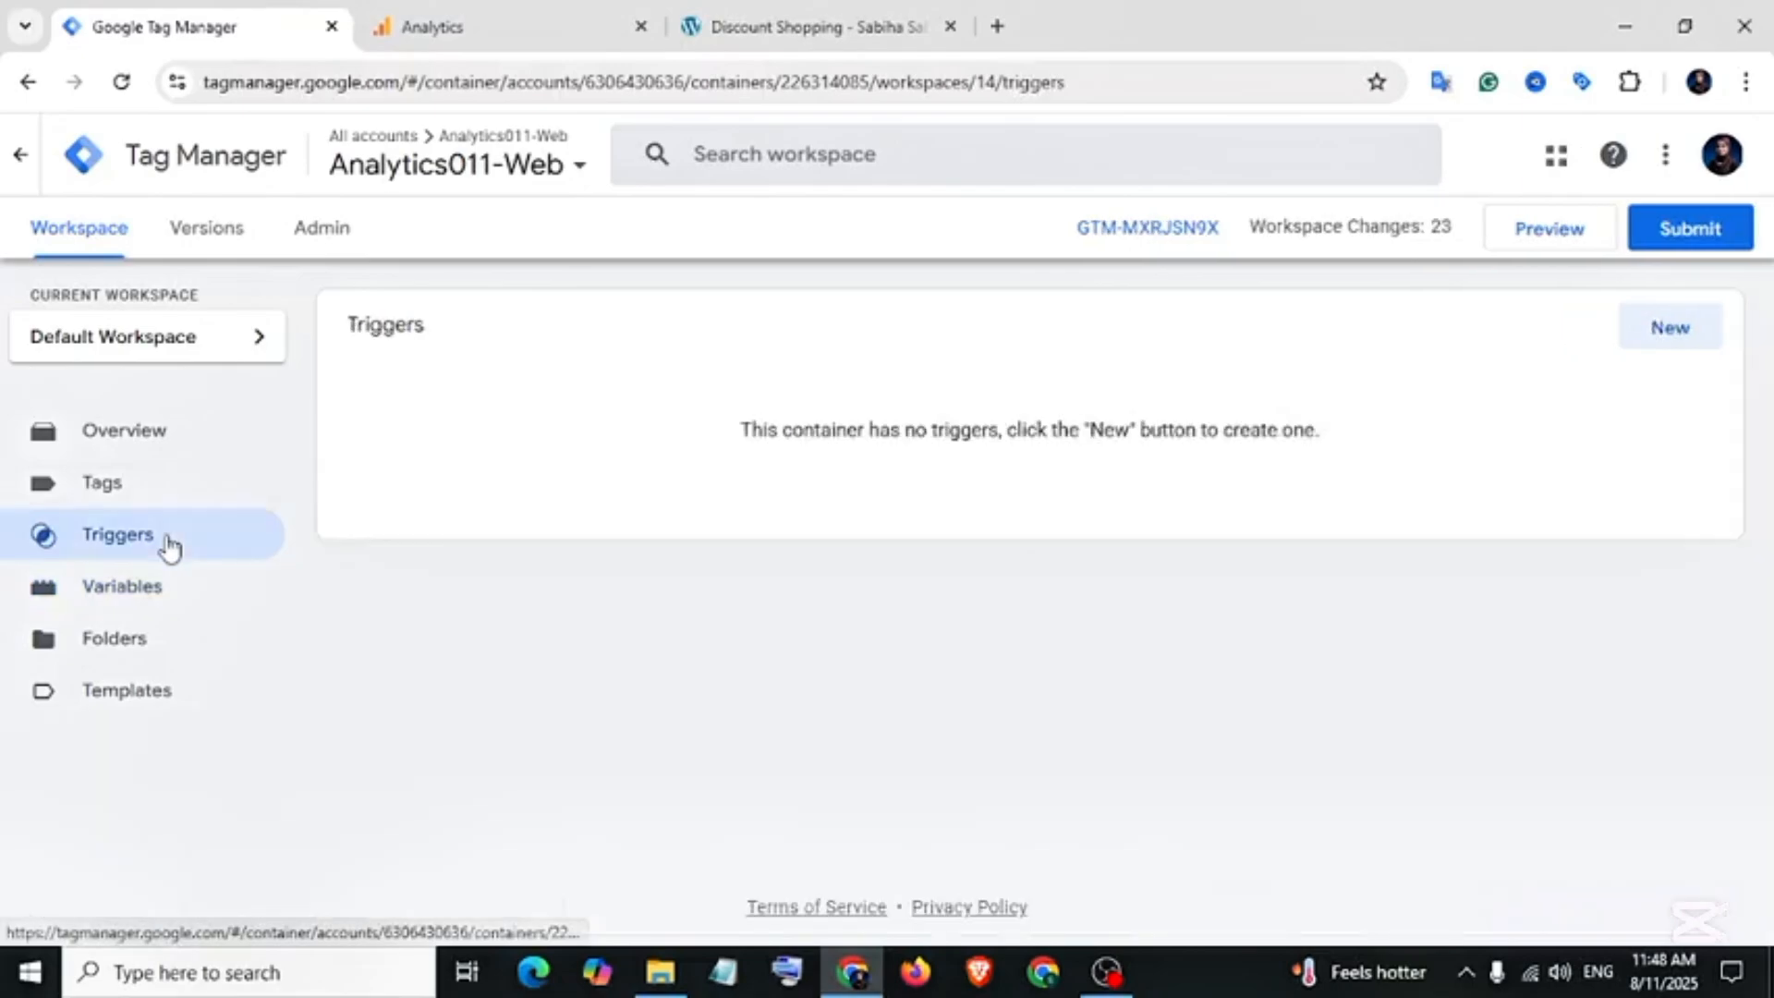
{"action": "left_click", "coordinate": [1668, 331]}
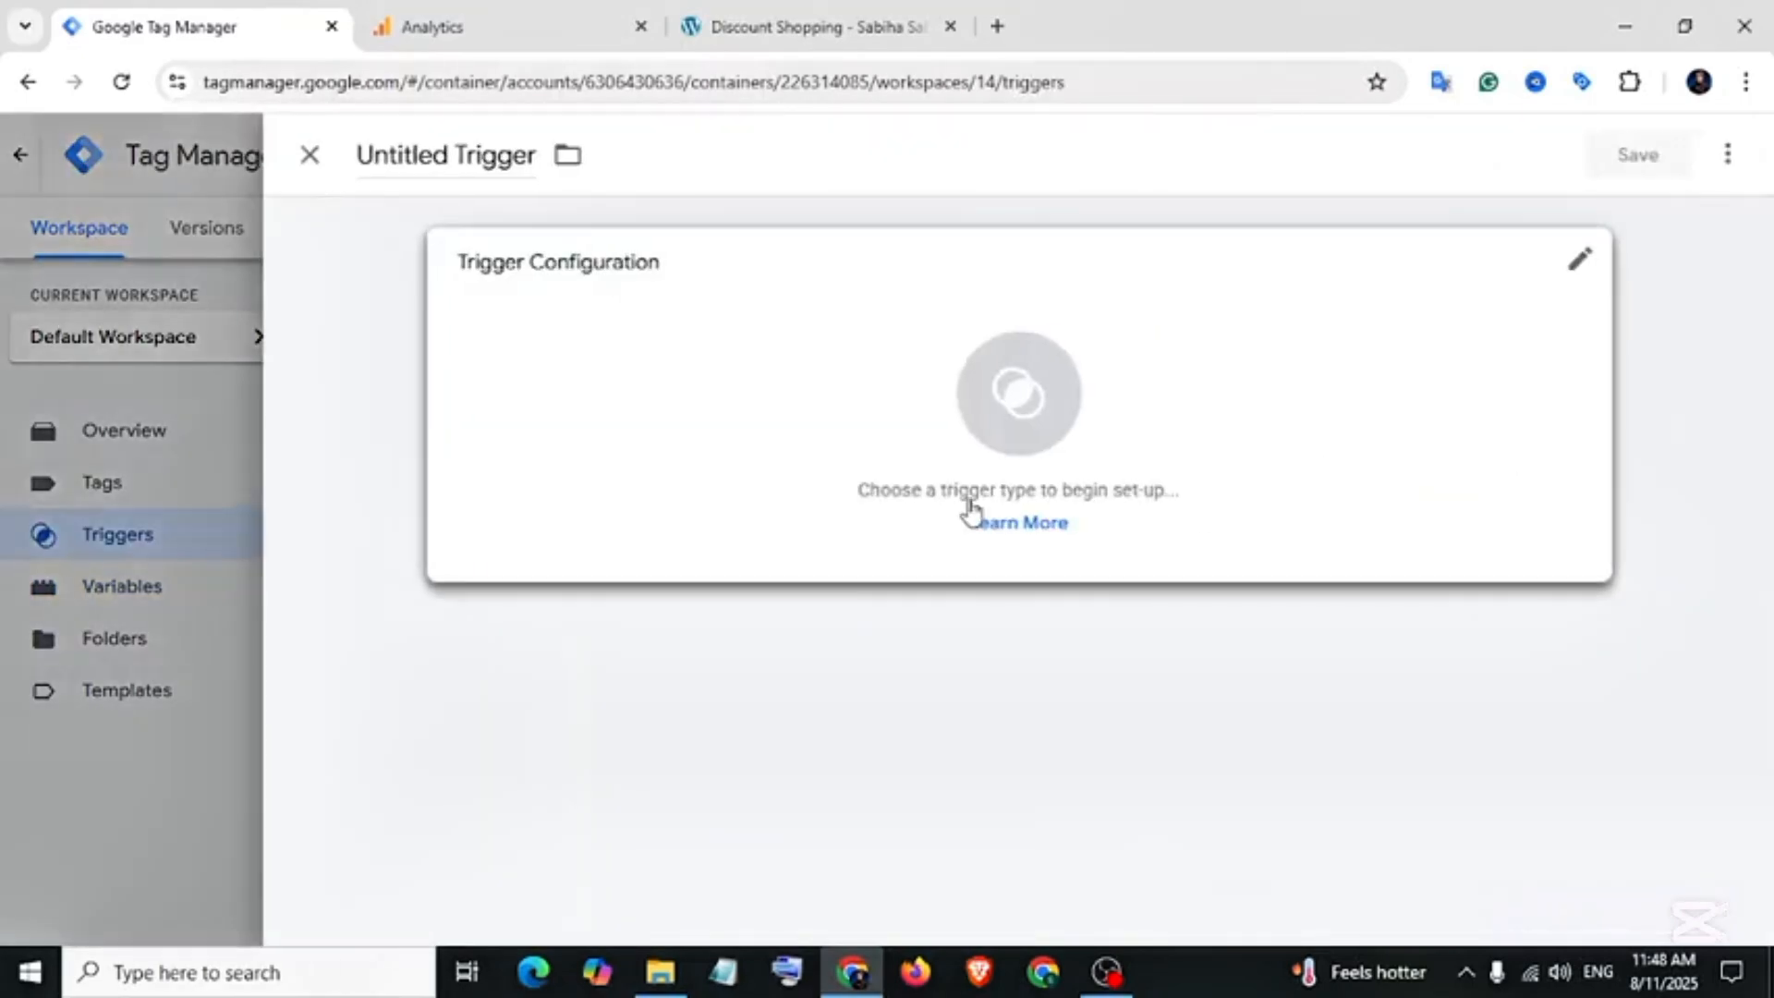
{"action": "left_click", "coordinate": [1213, 440]}
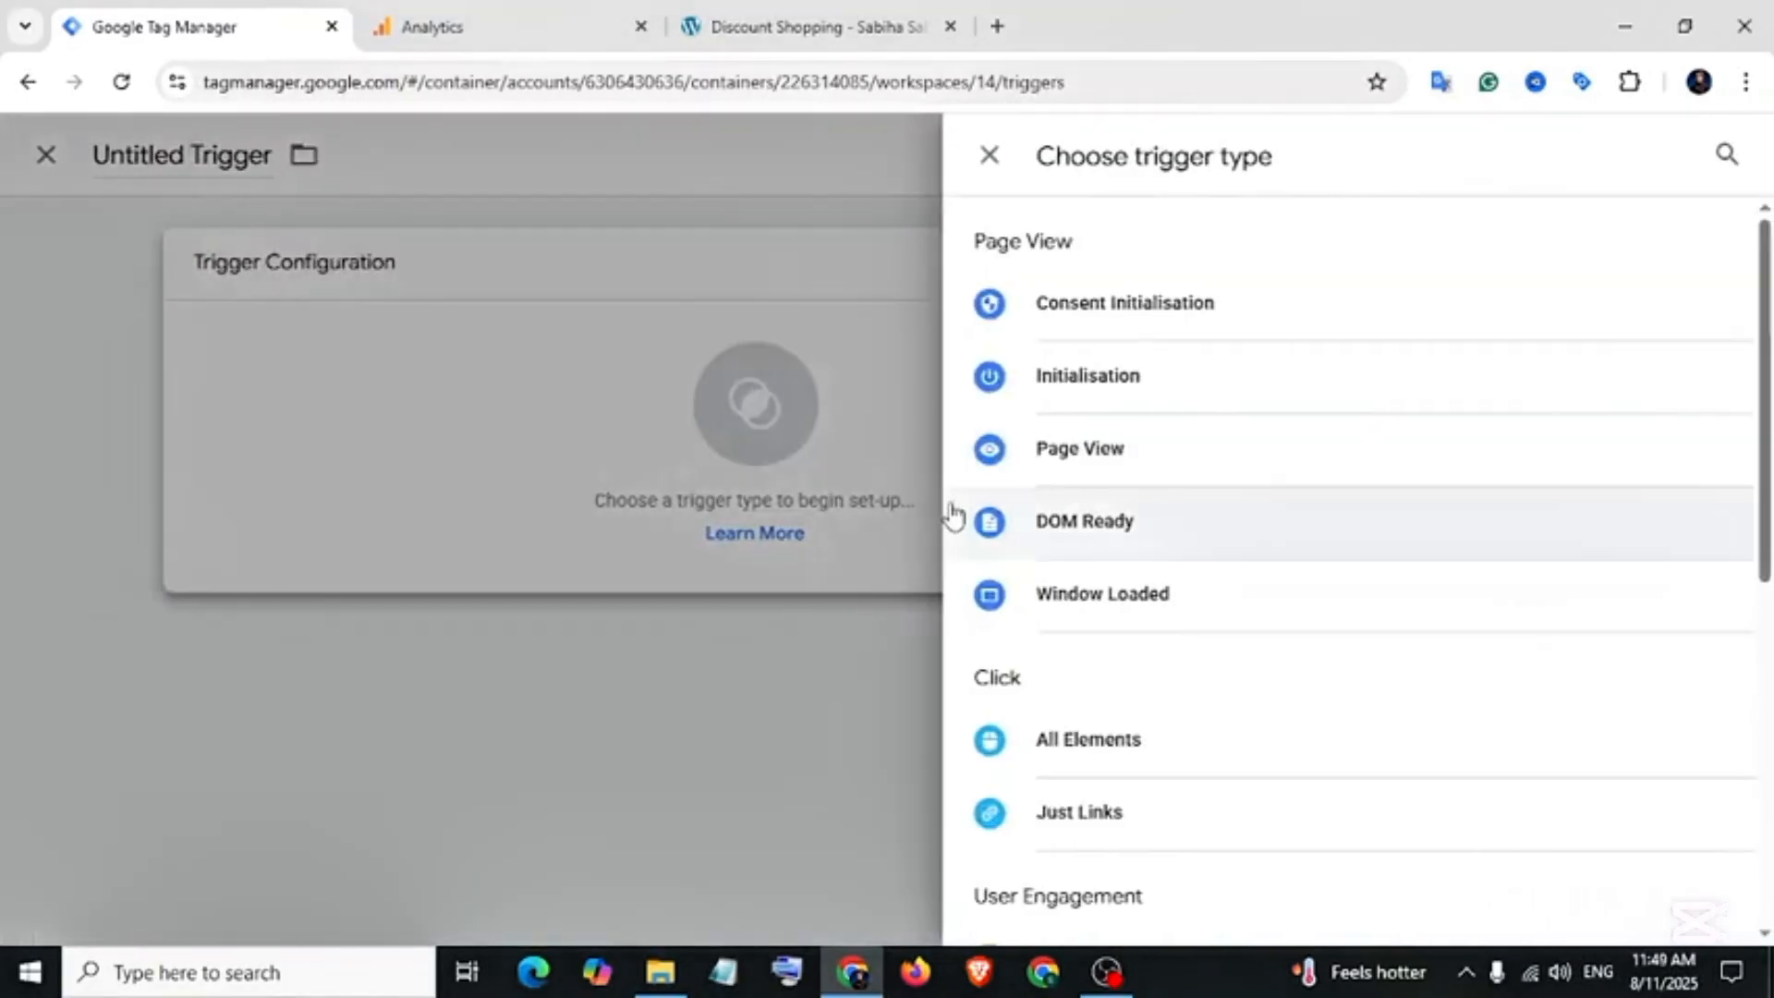
{"action": "scroll", "coordinate": [1071, 536], "scroll_direction": "down", "scroll_amount": 3}
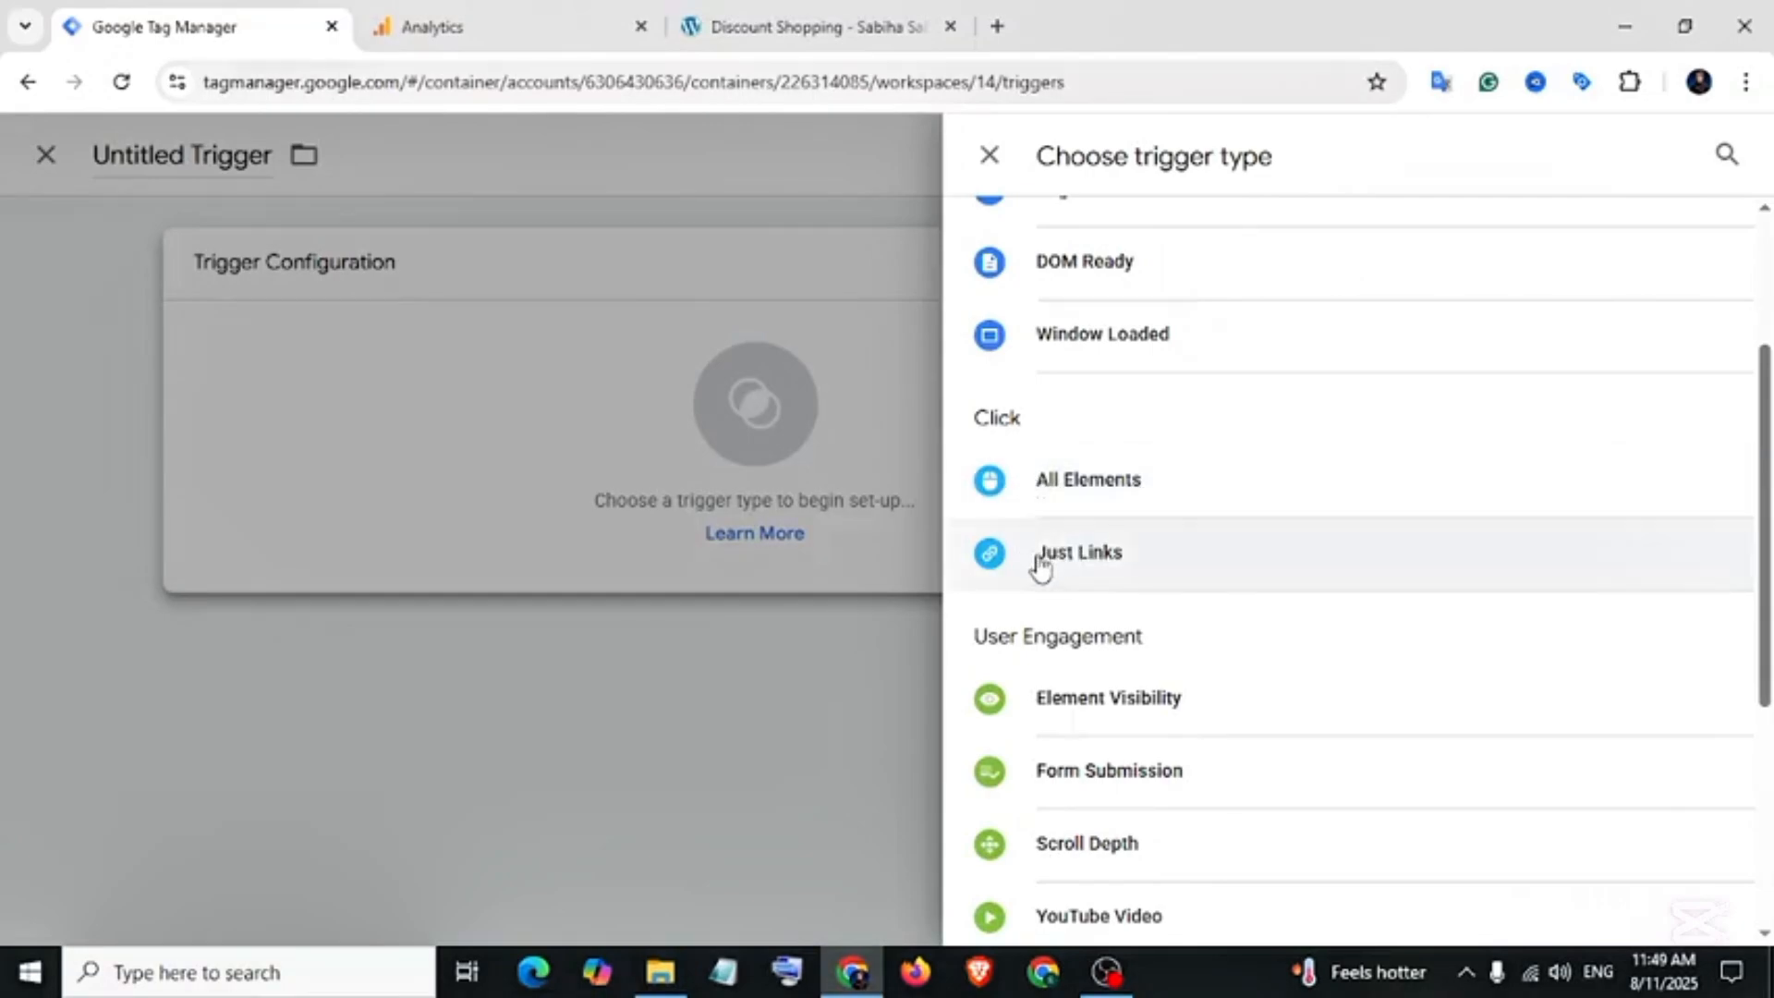
{"action": "left_click", "coordinate": [1099, 488]}
{"action": "left_click", "coordinate": [1674, 164]}
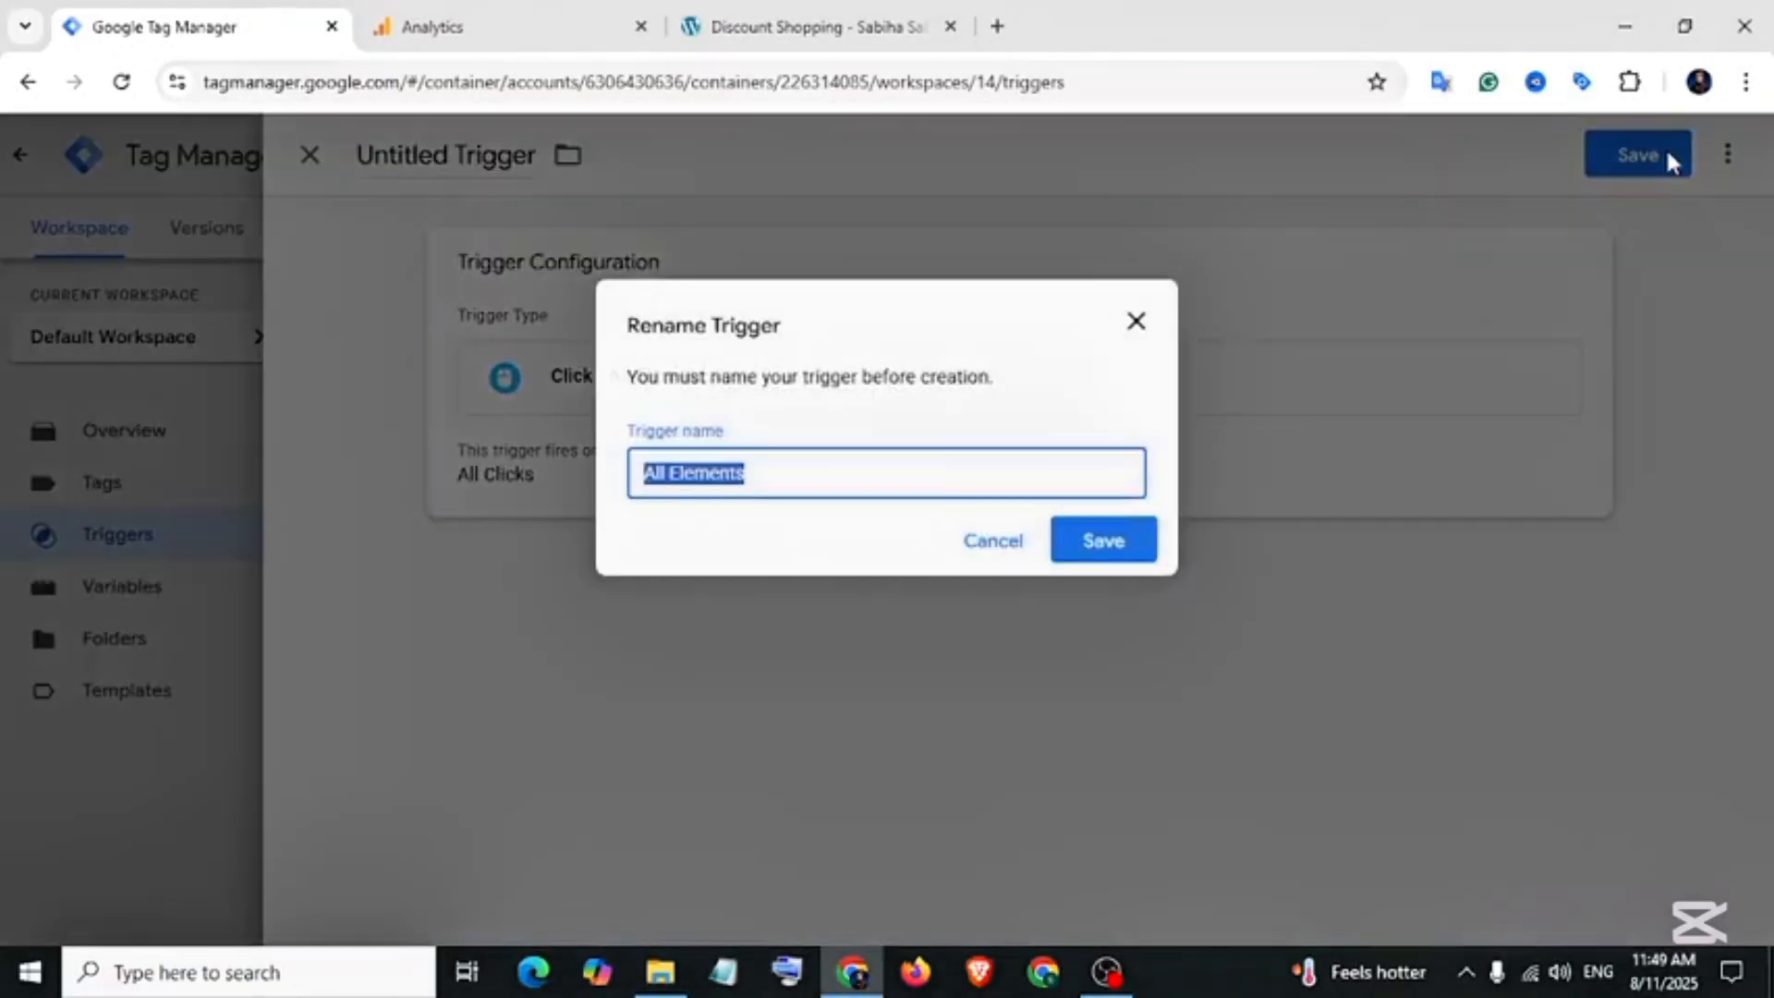
{"action": "left_click", "coordinate": [1121, 546]}
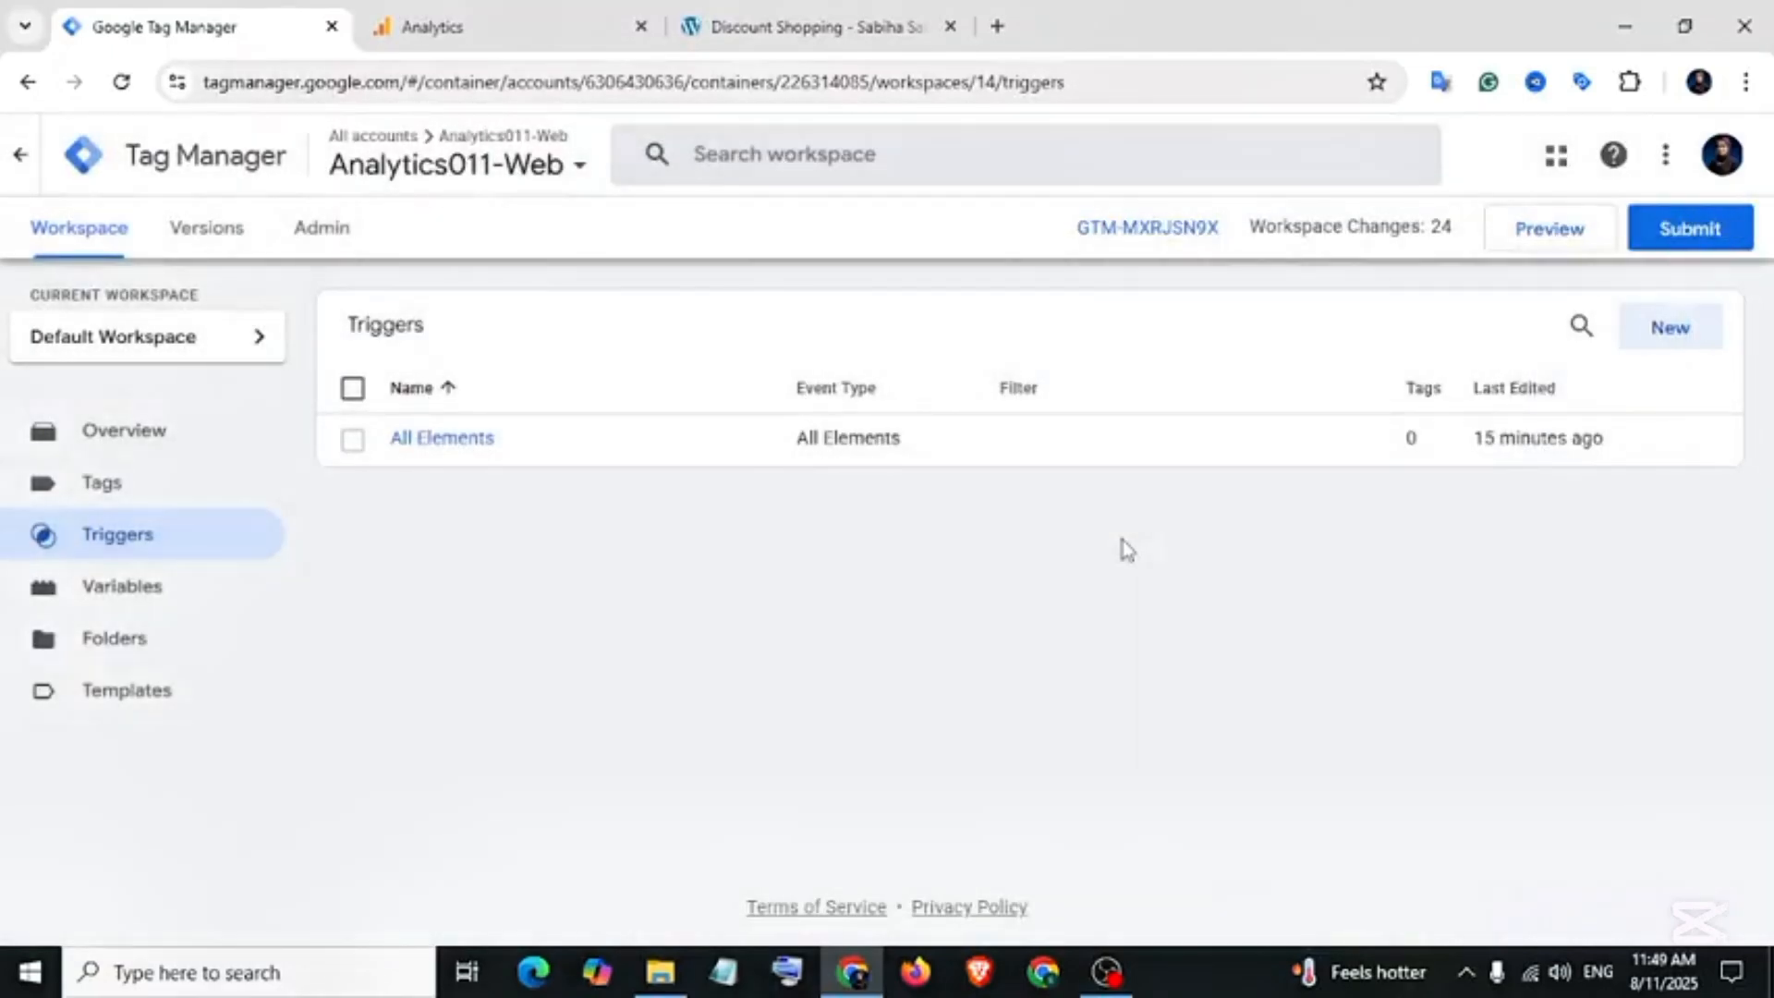
- Create a click trigger of type Just Links that fires on all link clicks and save it as Just Links
{"action": "left_click", "coordinate": [1666, 333]}
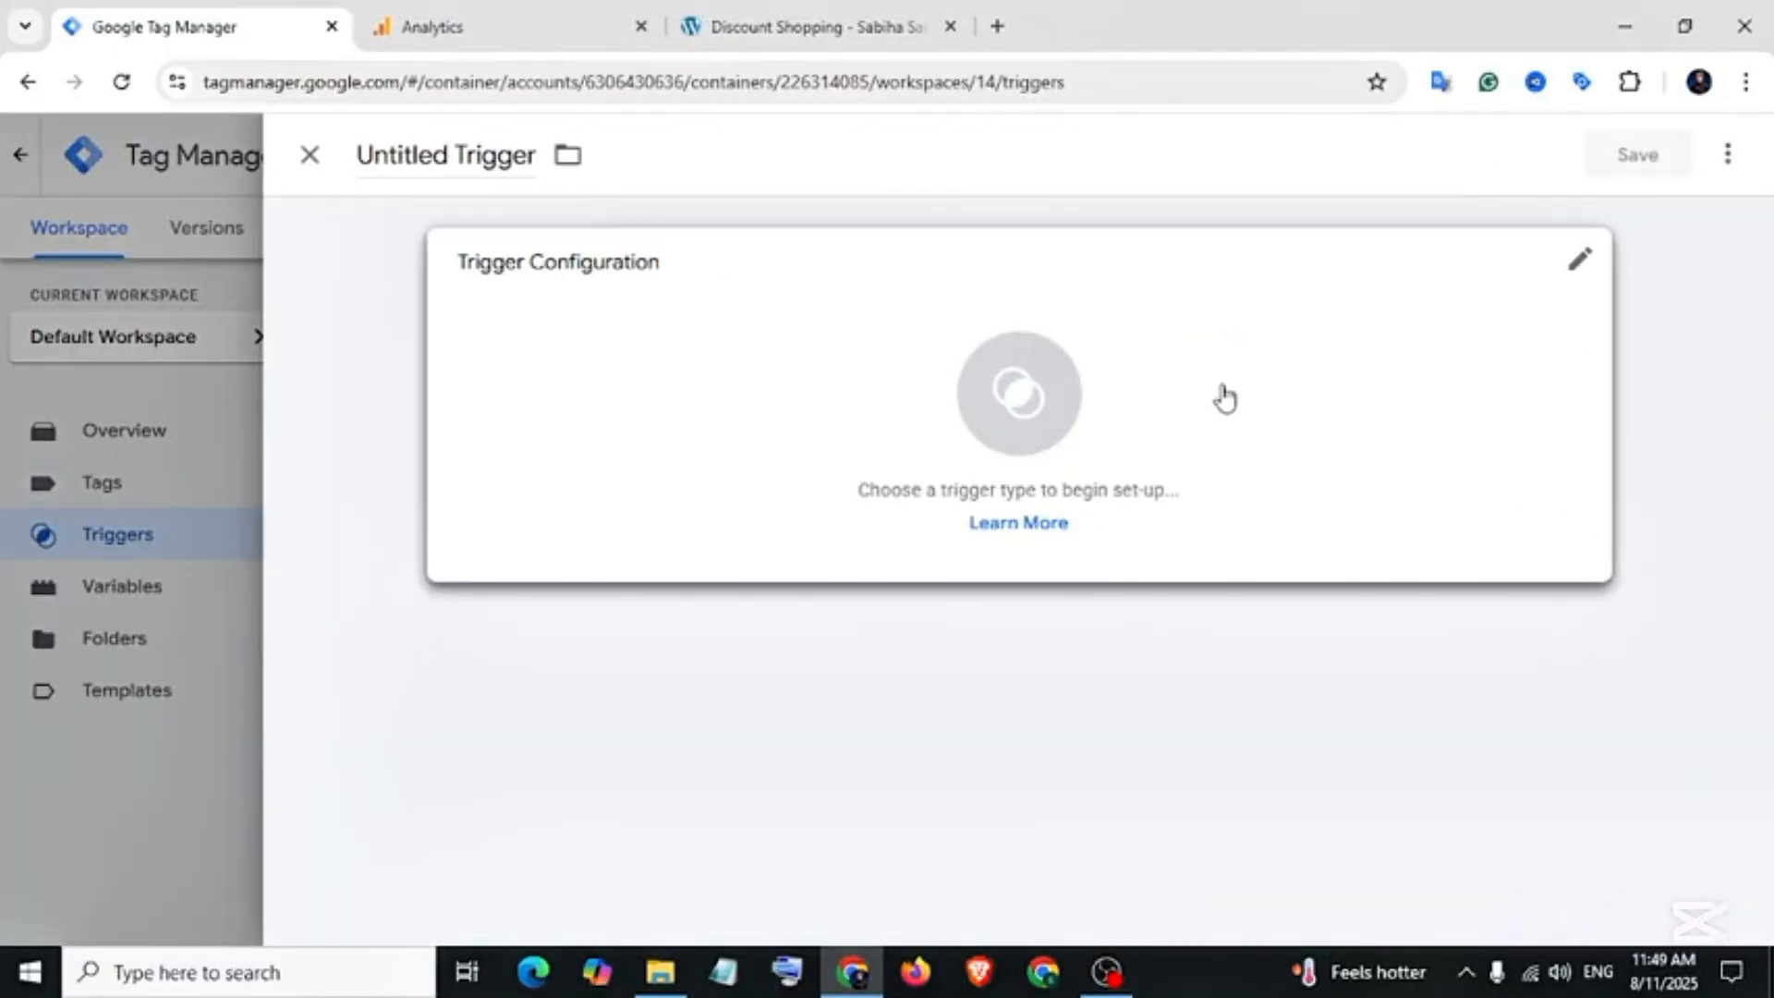
{"action": "left_click", "coordinate": [1223, 396]}
{"action": "left_click", "coordinate": [1116, 816]}
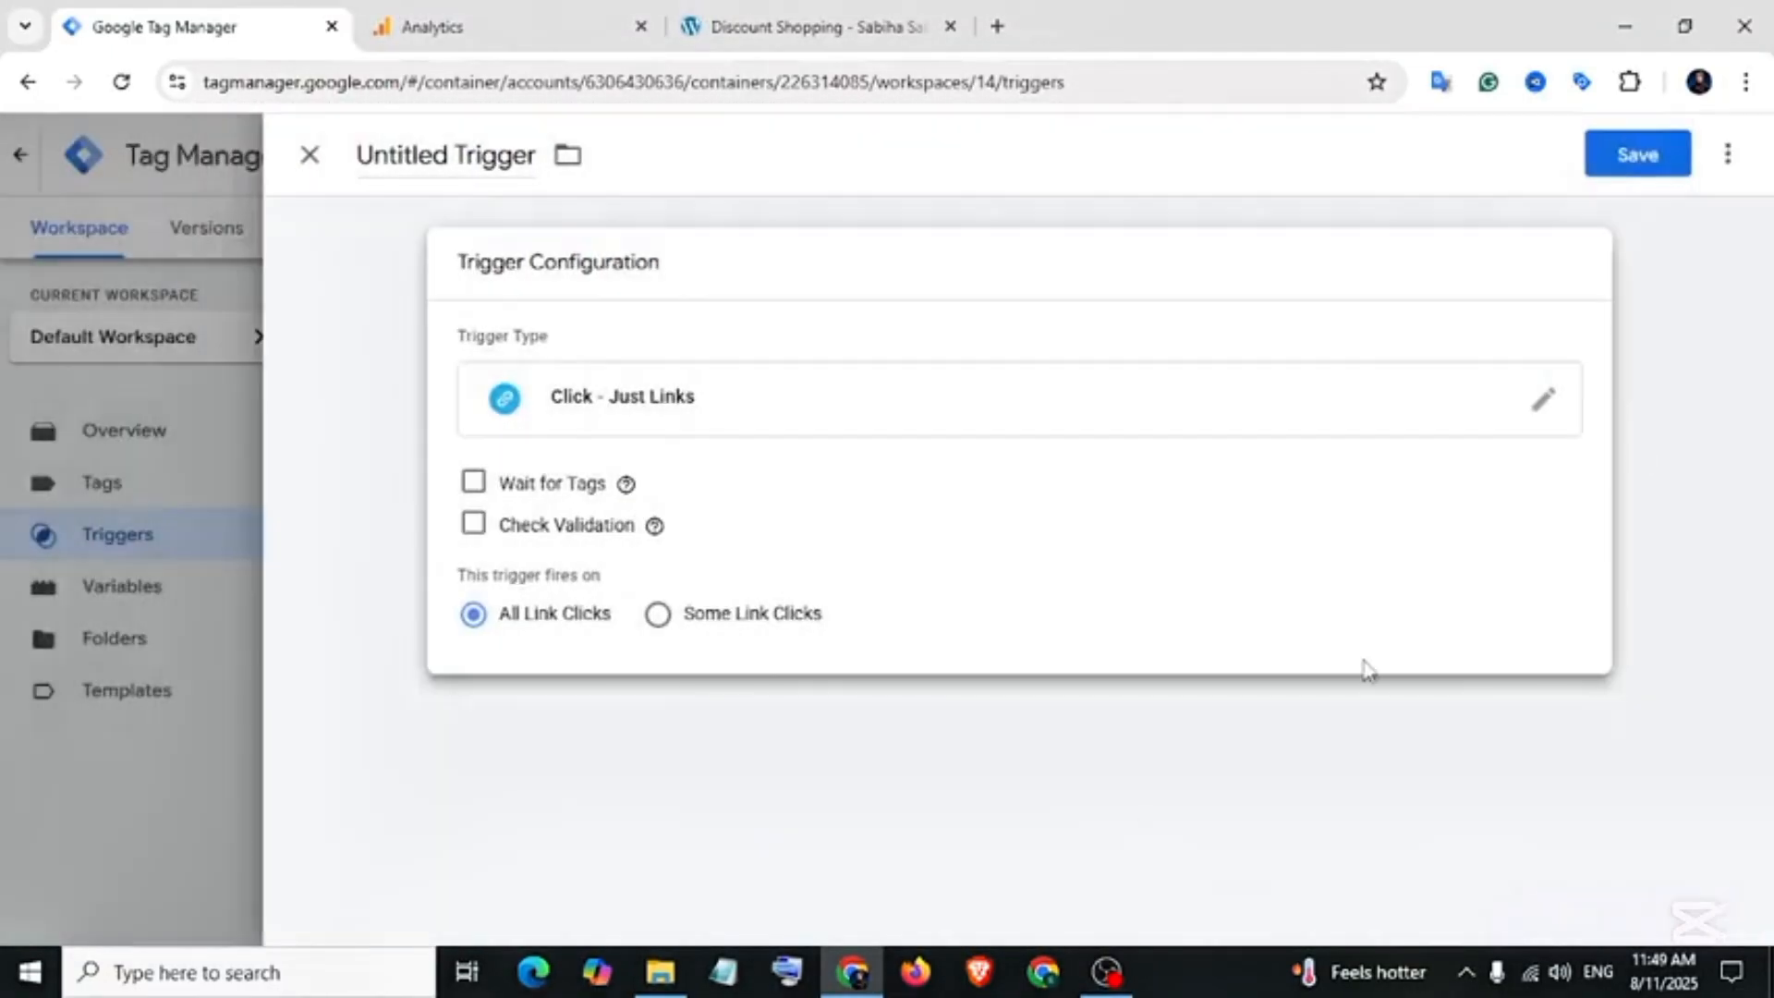
{"action": "left_click", "coordinate": [1654, 155]}
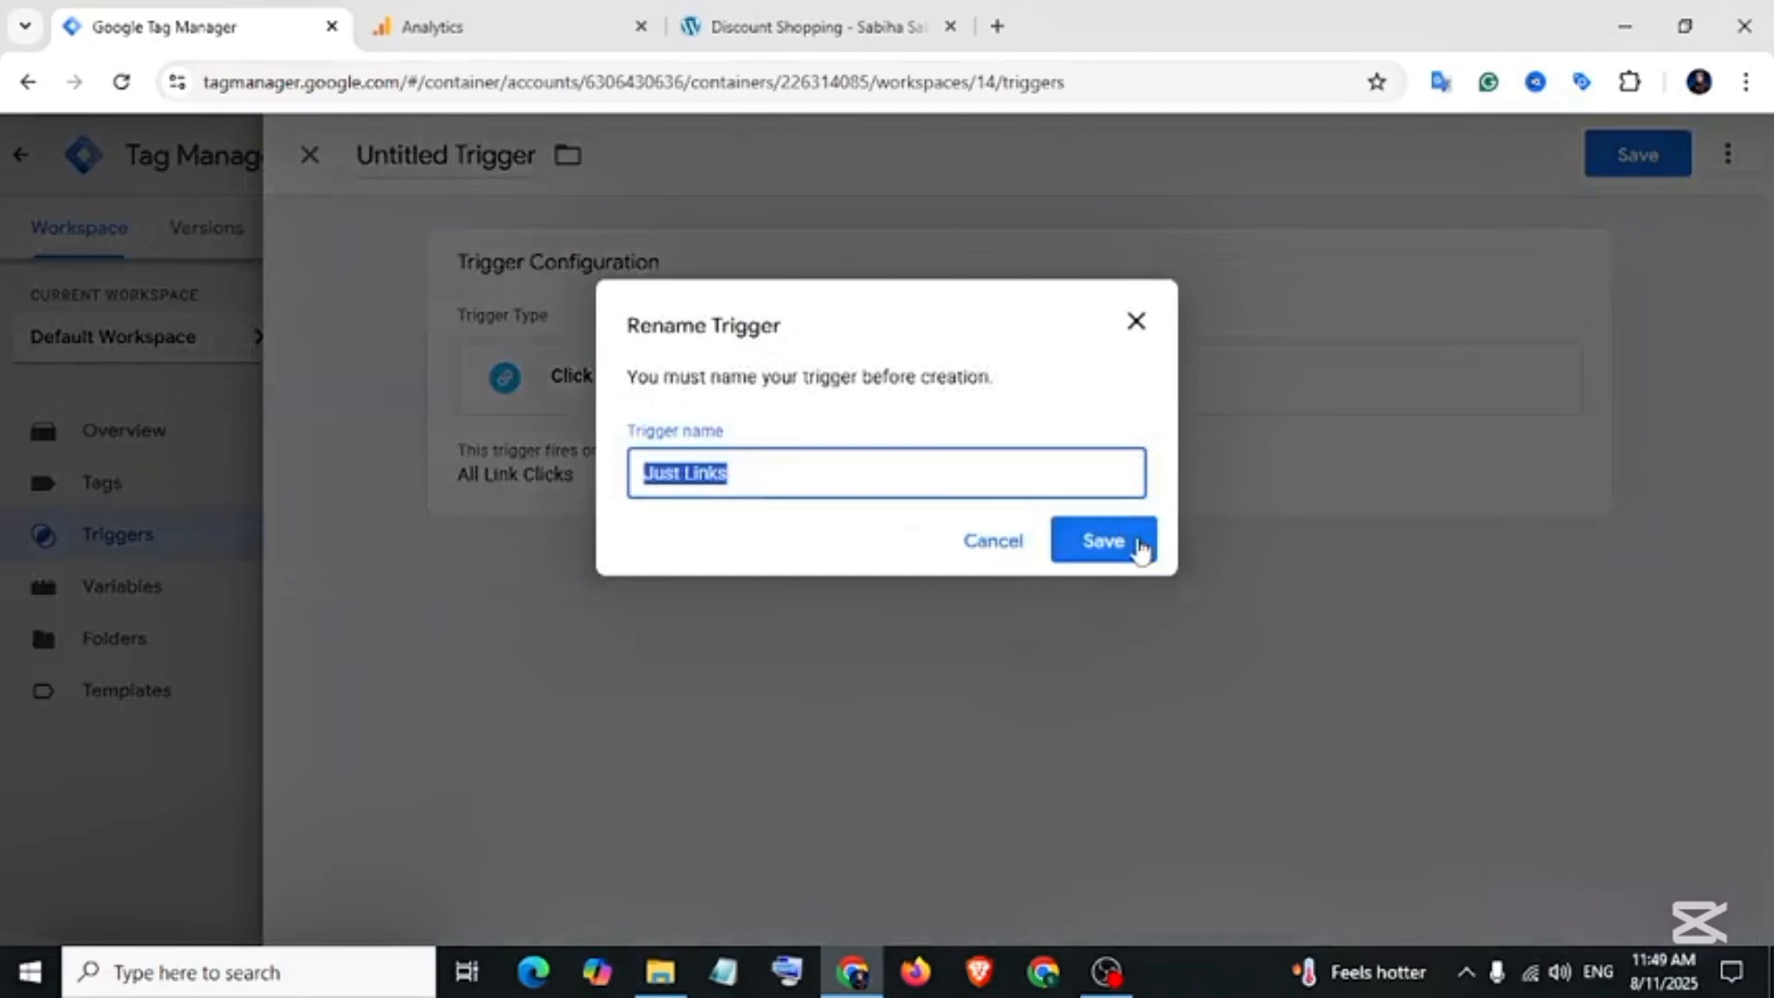
{"action": "left_click", "coordinate": [1142, 551]}
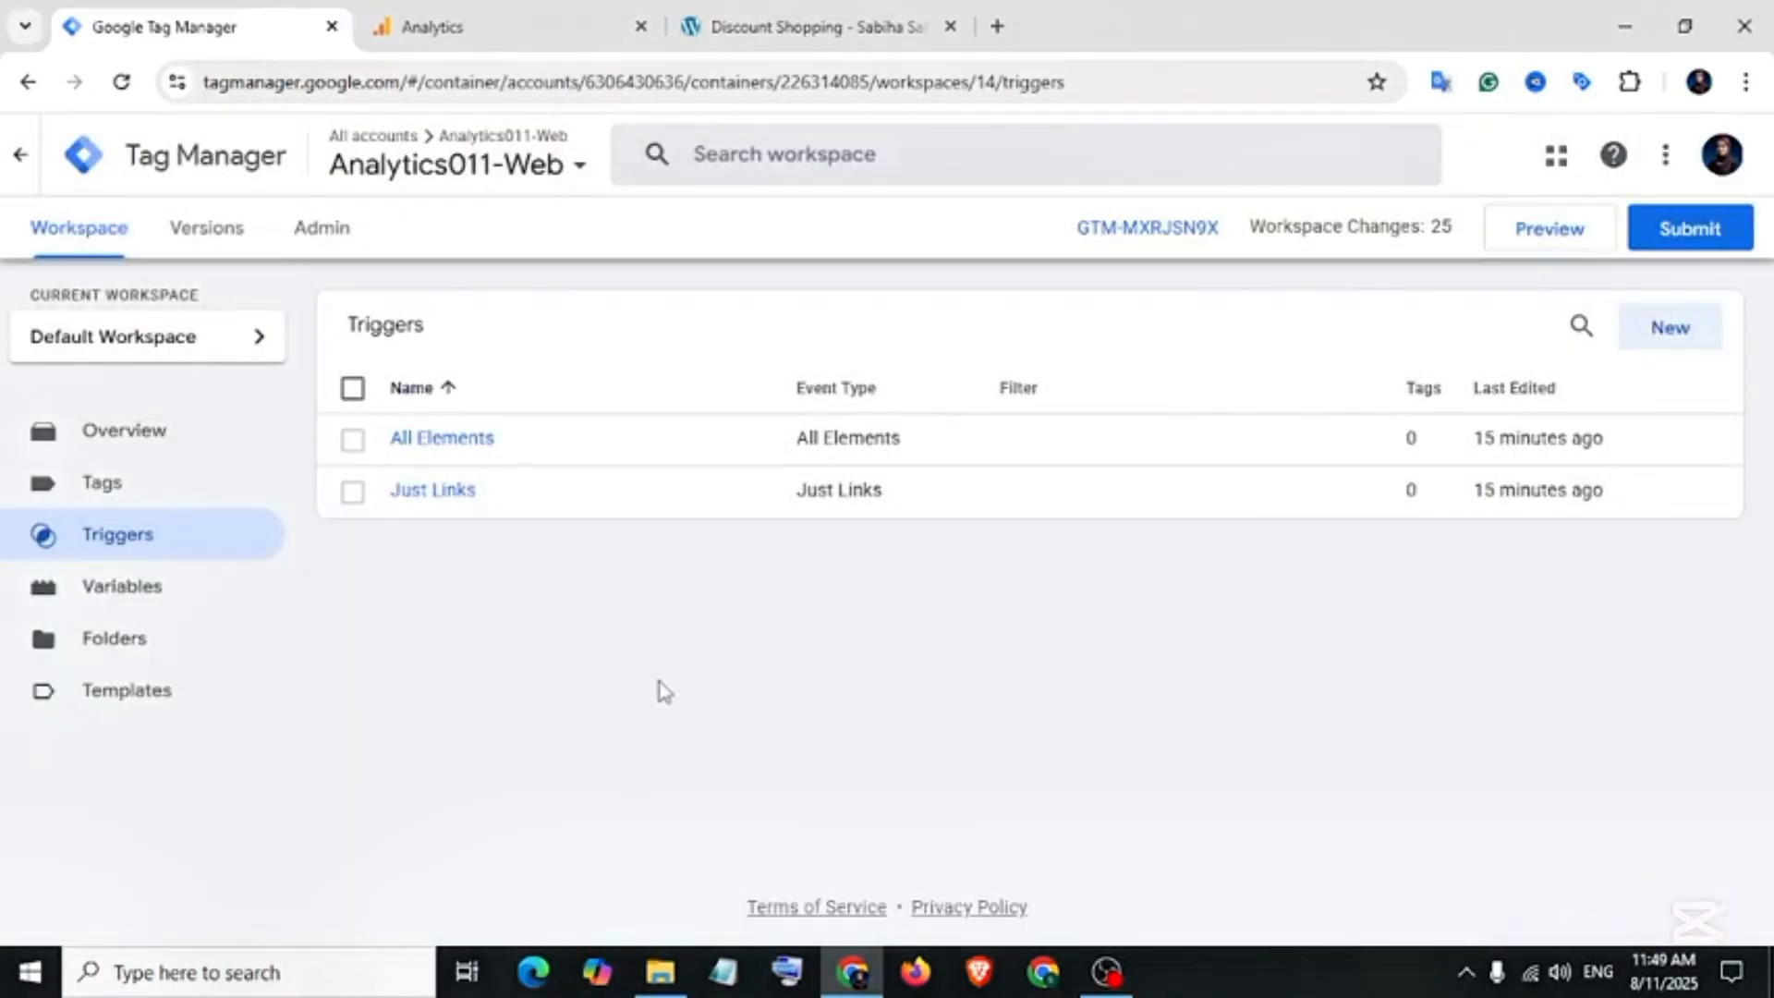
{"action": "left_click", "coordinate": [1538, 231]}
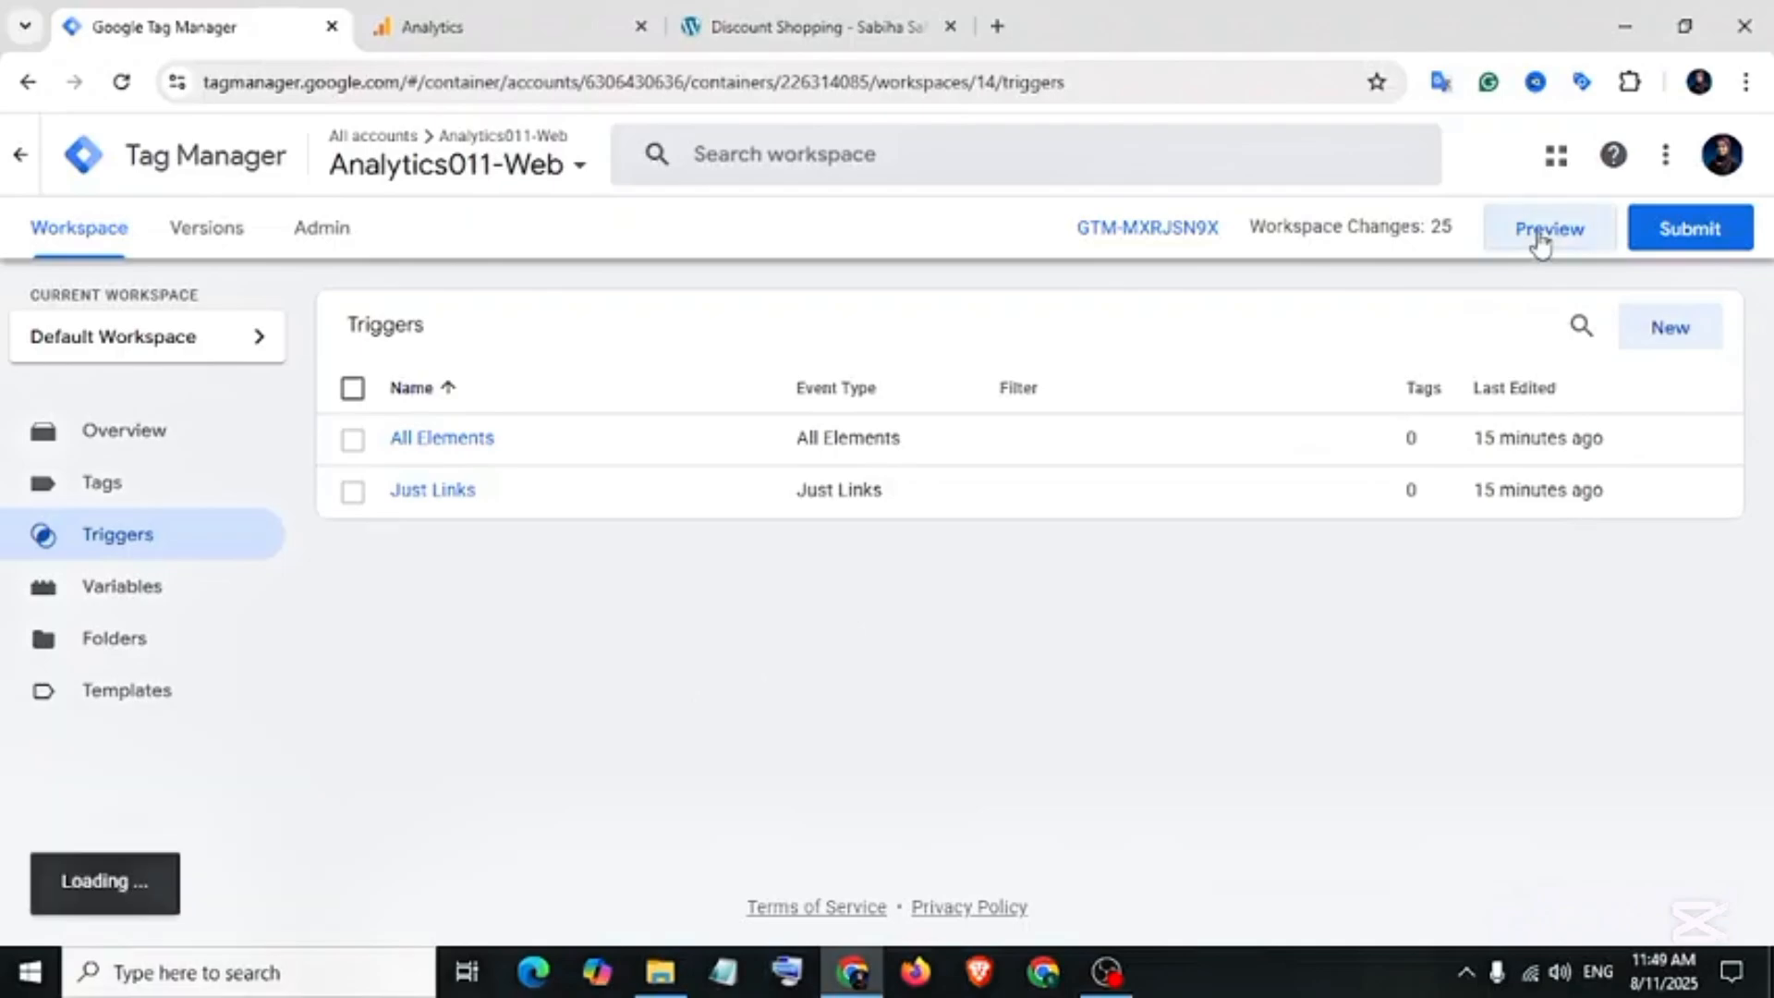
{"action": "left_click_drag", "start_coordinate": [510, 672], "coordinate": [848, 674]}
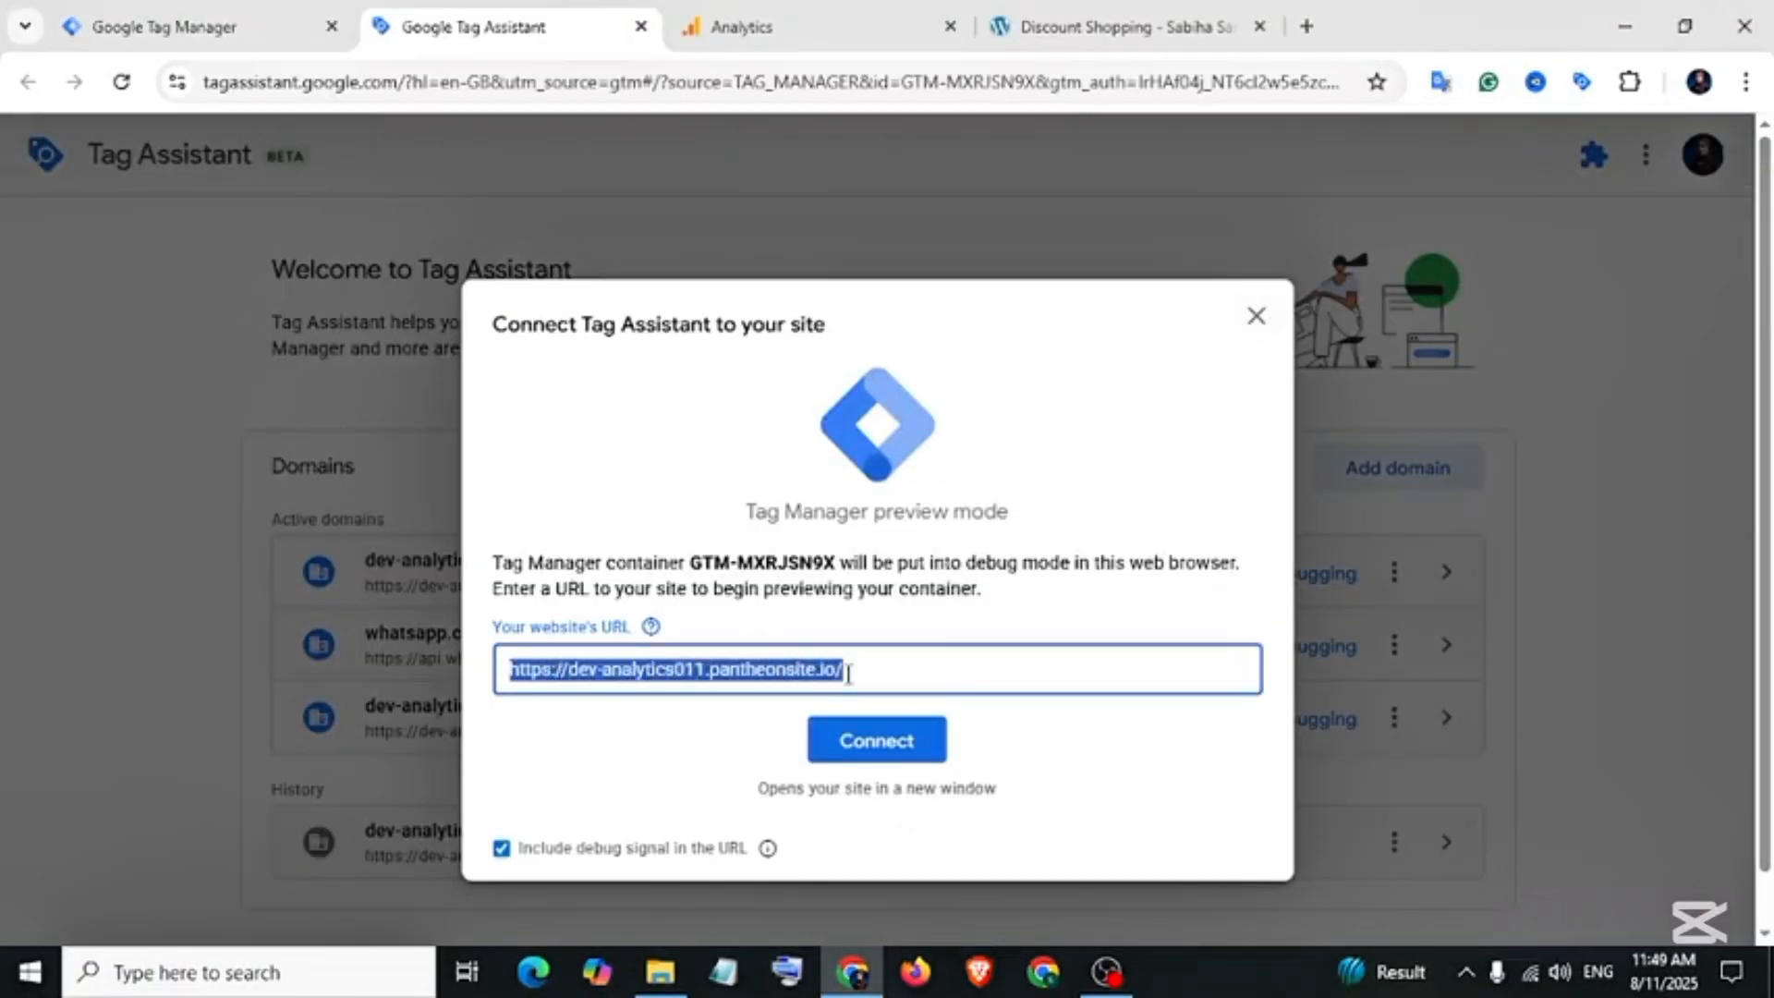
{"action": "left_click", "coordinate": [873, 753]}
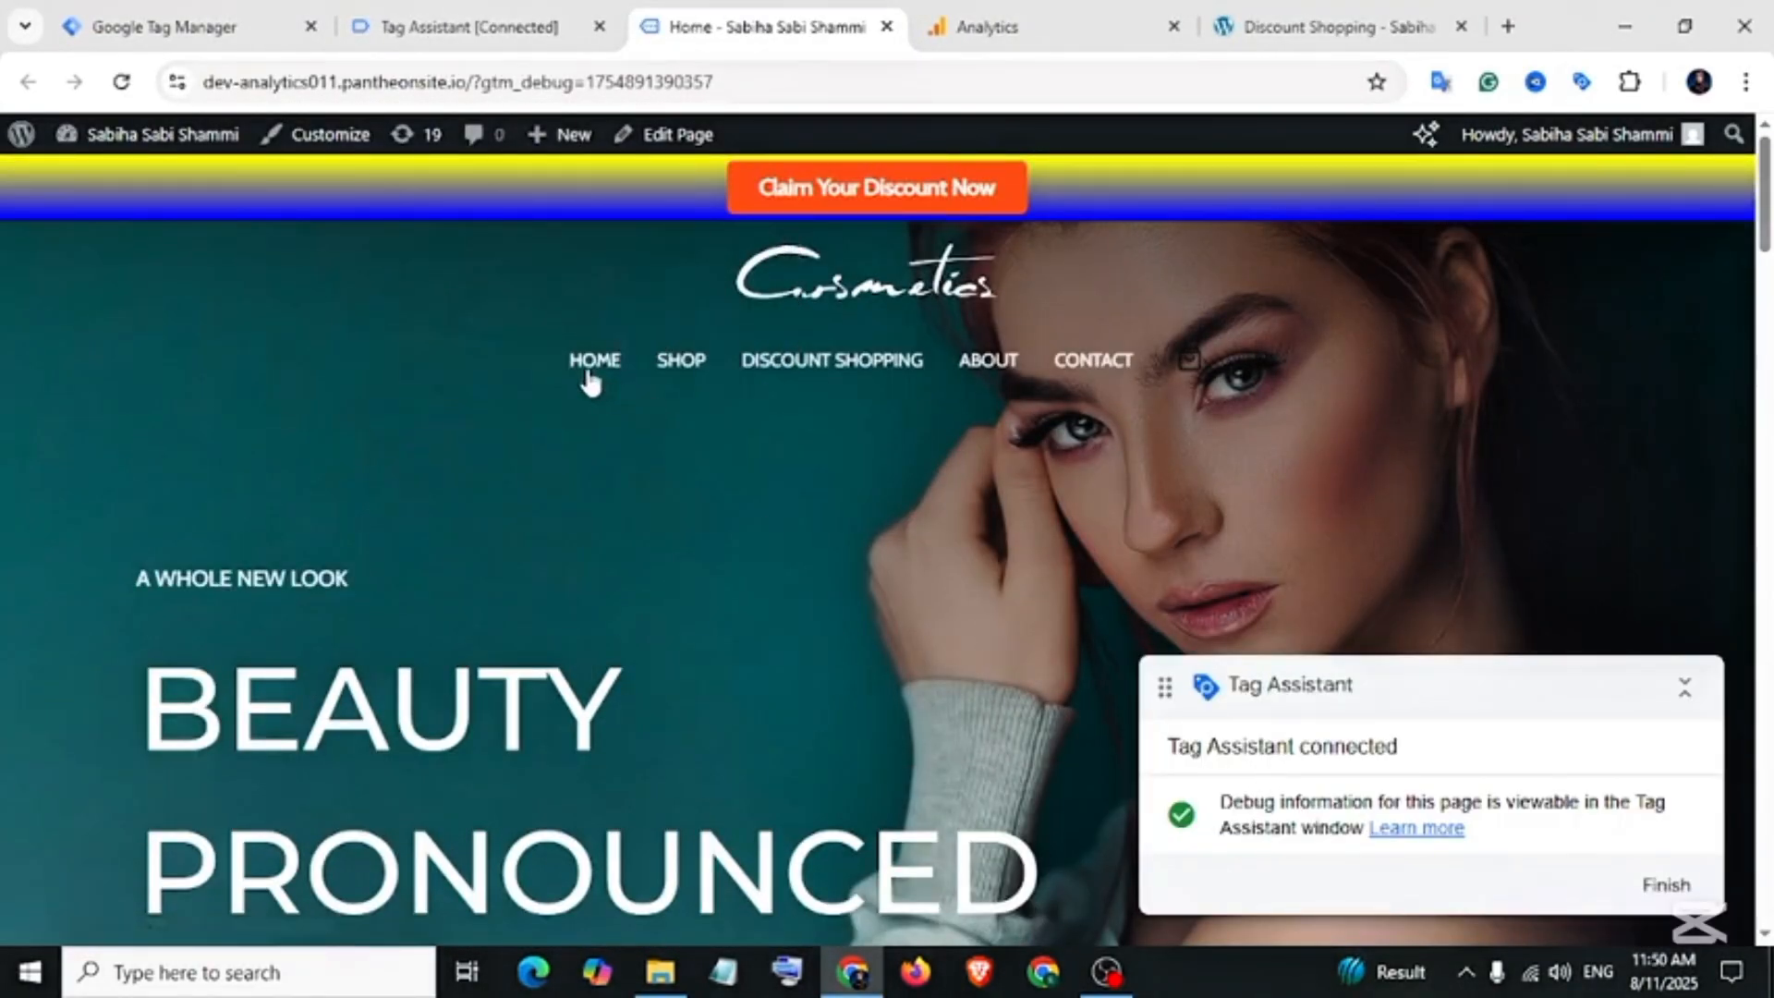
- Test the Claim Your Discount Now button on the home page and continue to the connected debug session in Tag Assistant
{"action": "left_click", "coordinate": [809, 205]}
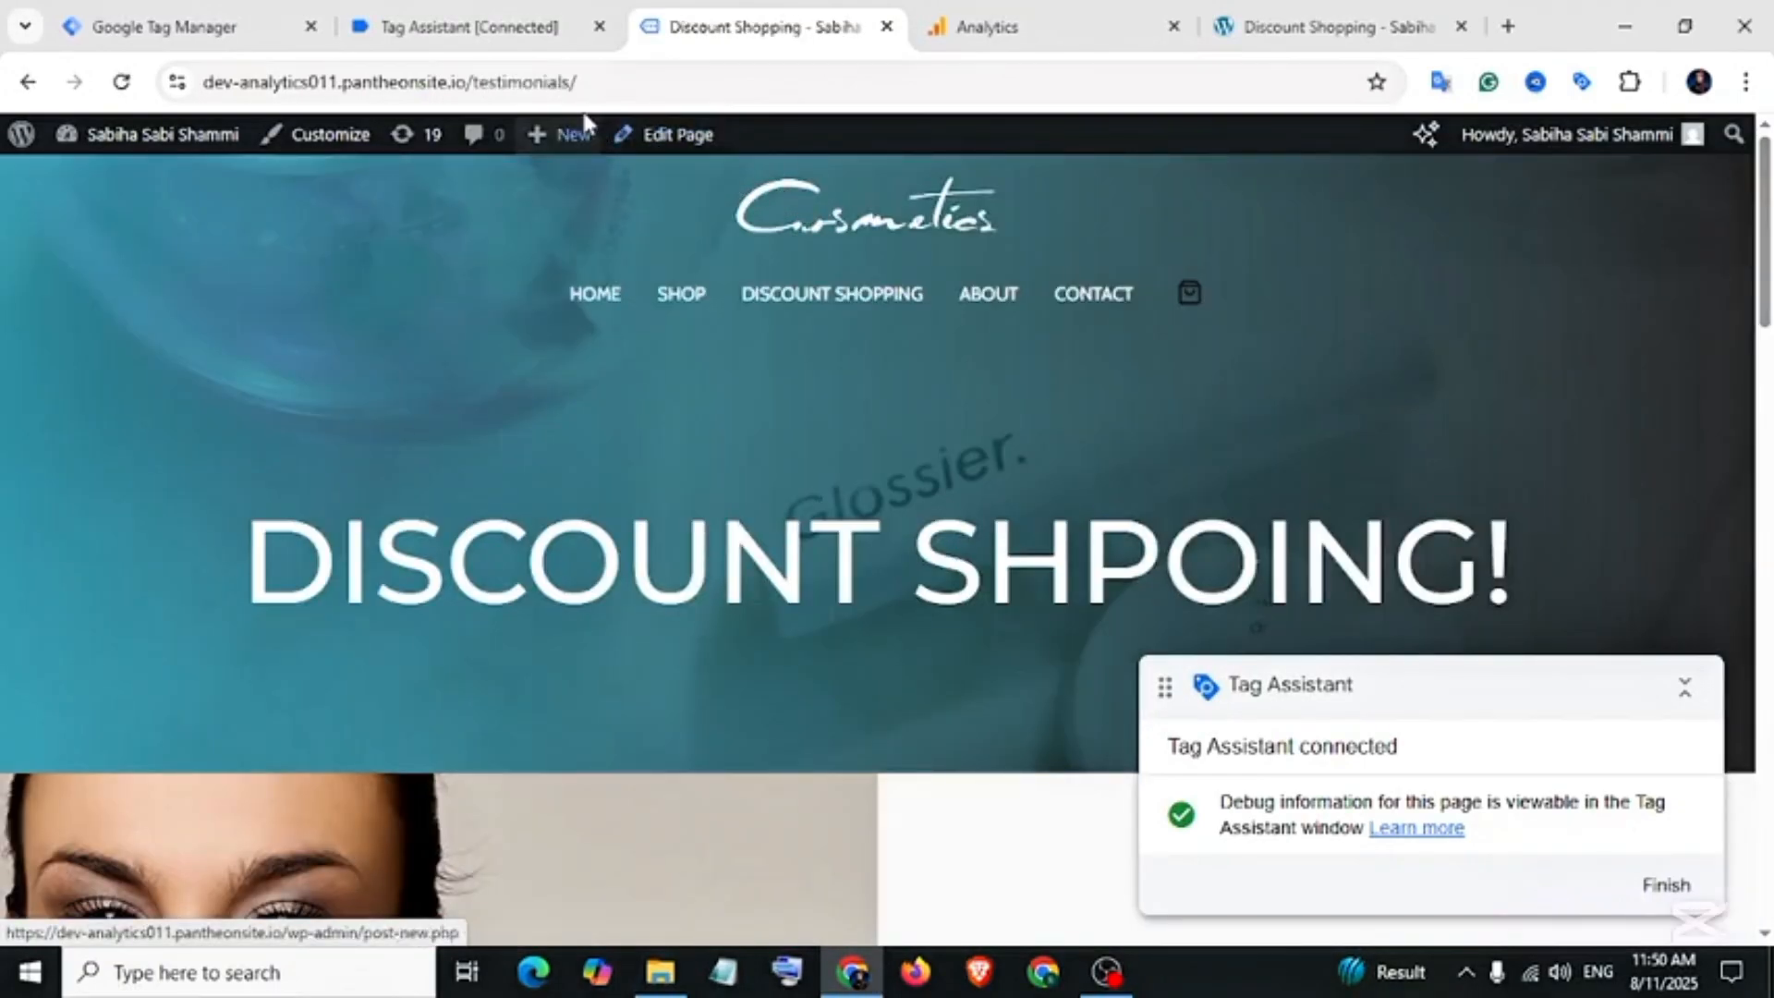
{"action": "left_click", "coordinate": [479, 29]}
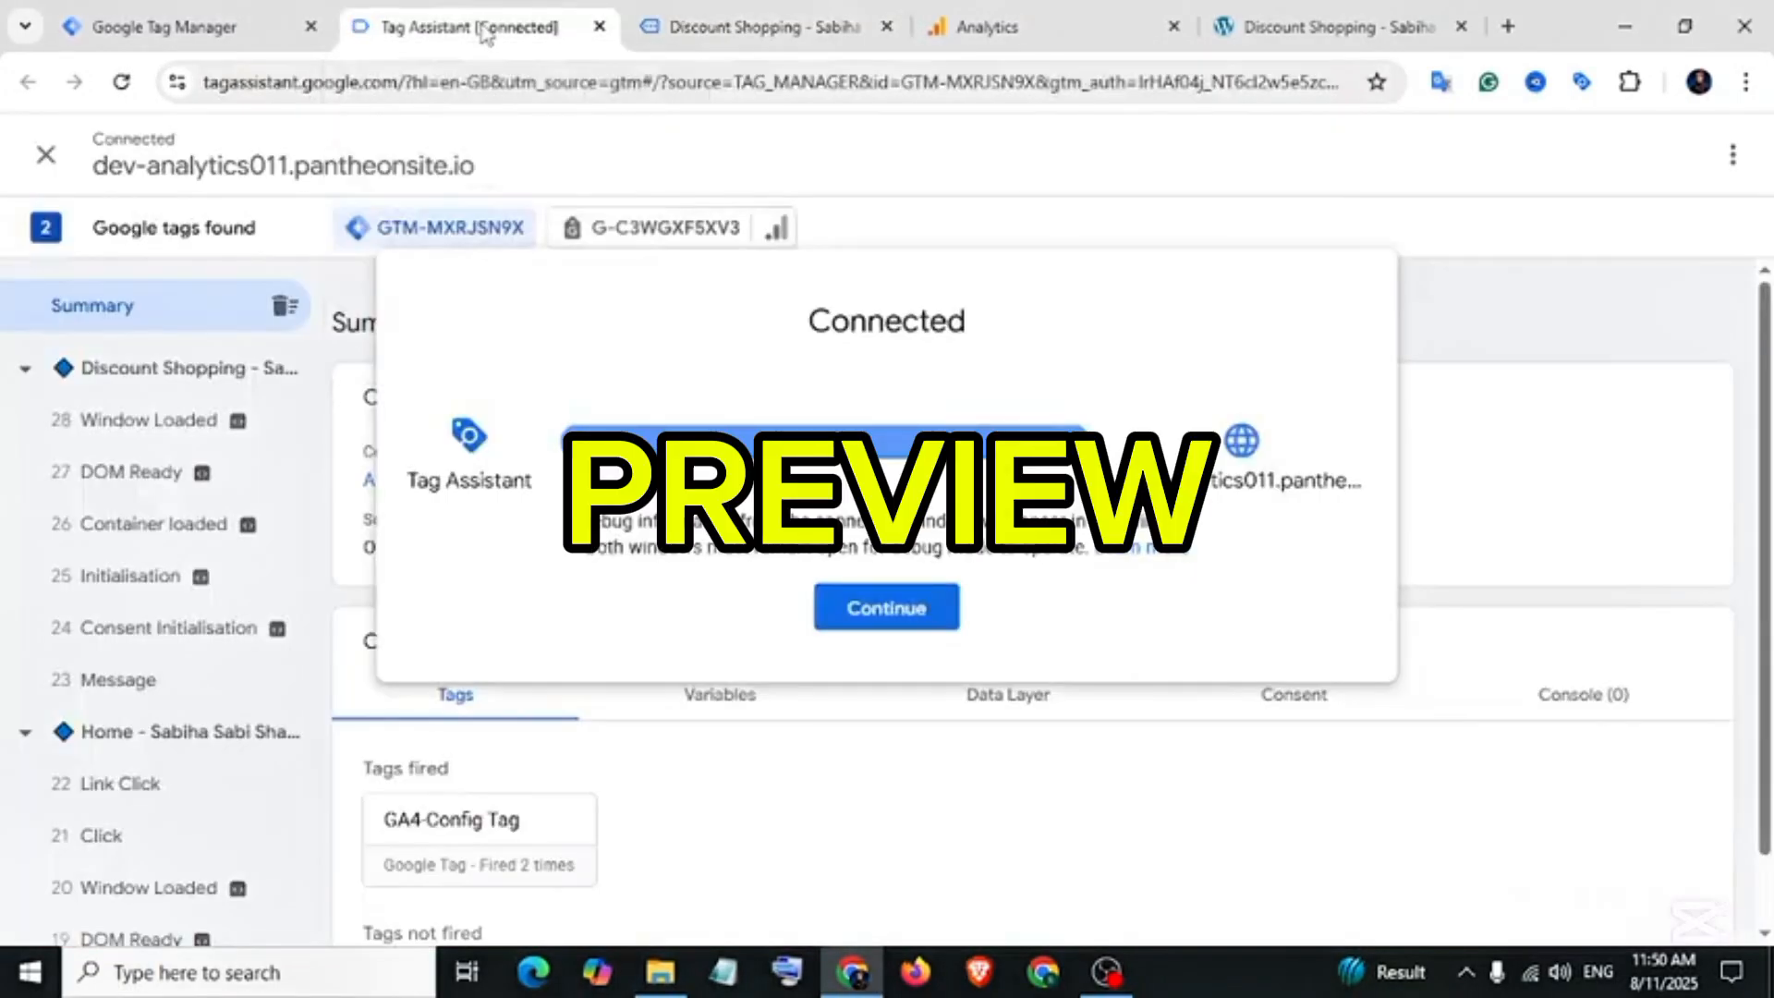
{"action": "left_click", "coordinate": [851, 620]}
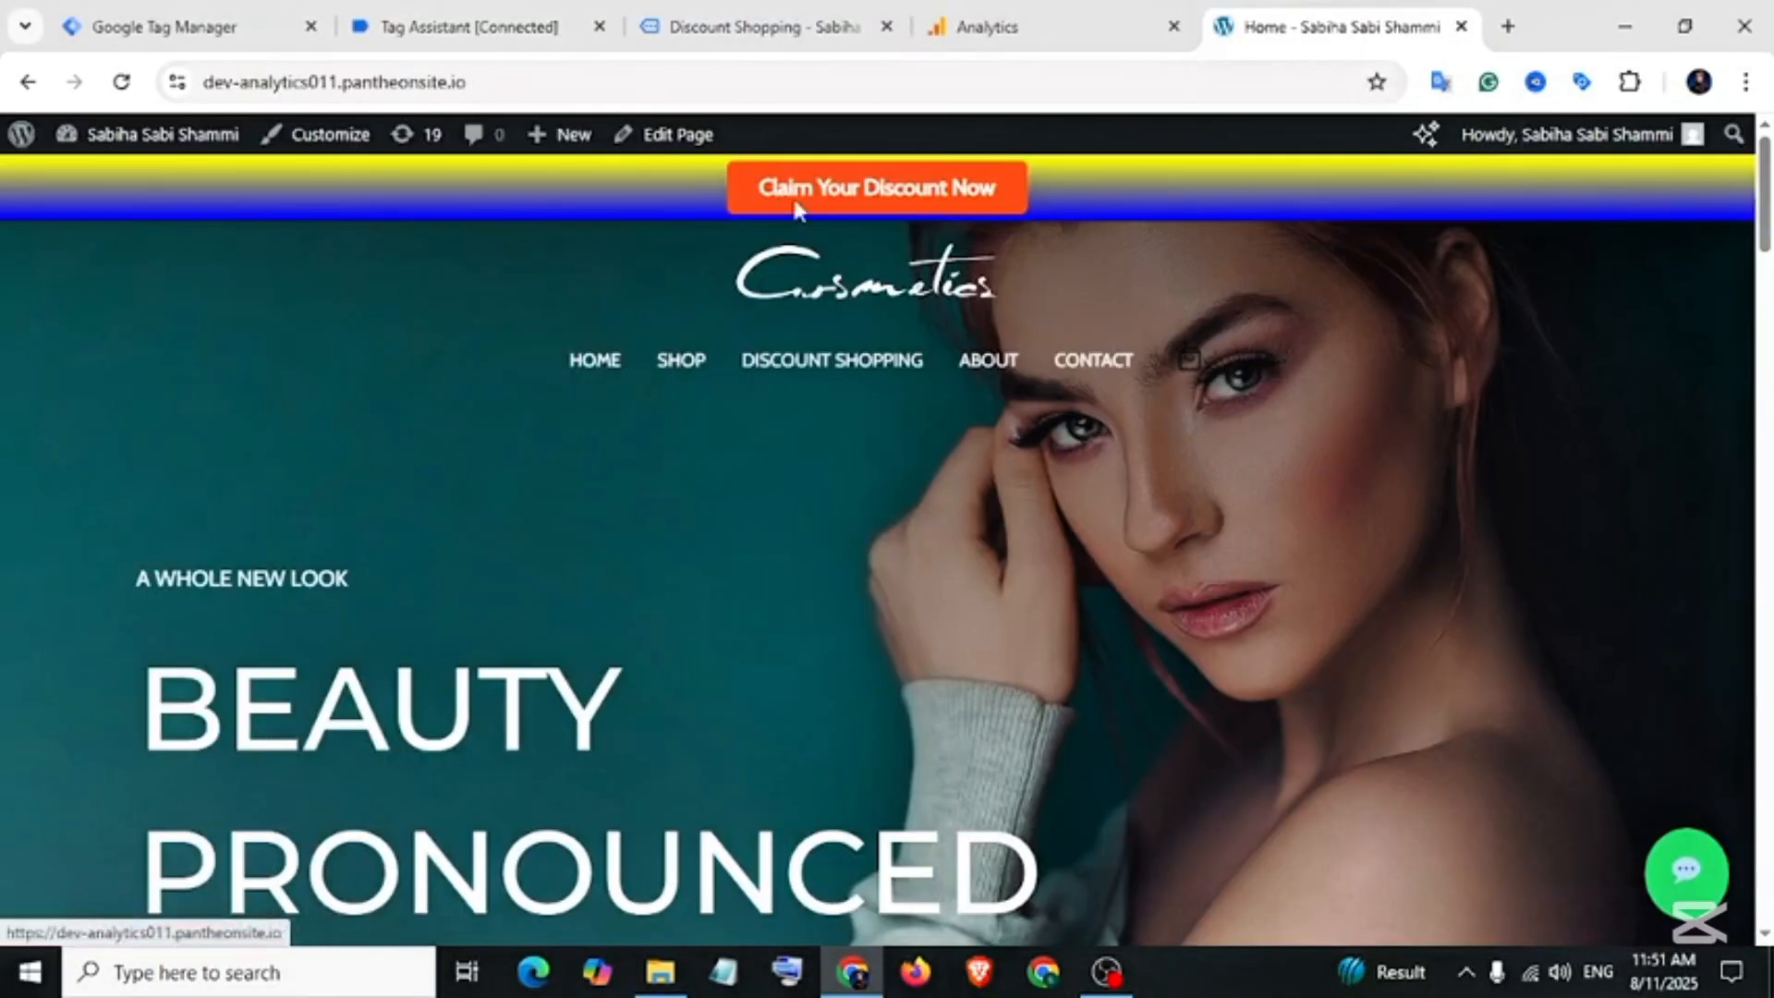
- Examine the home page's Link Click event variables in Tag Assistant, including Click Classes, Click ID, Click Text and Page Path
{"action": "left_click", "coordinate": [466, 26]}
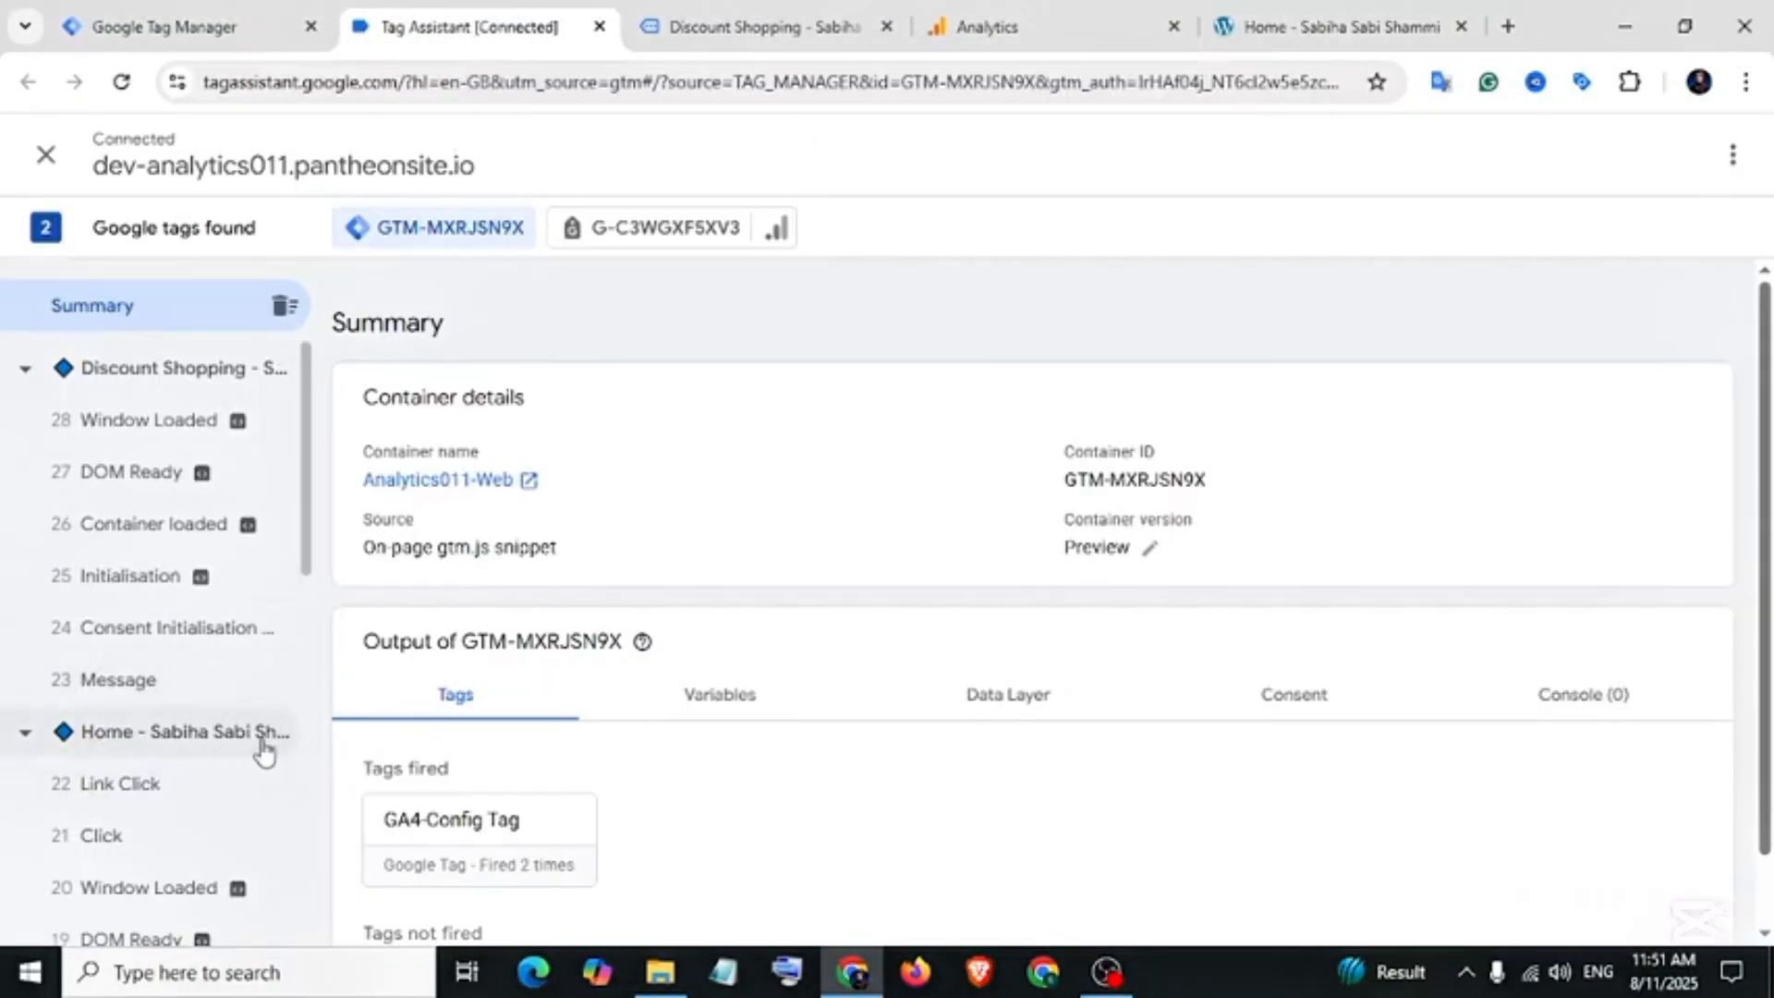
{"action": "left_click", "coordinate": [231, 784]}
{"action": "left_click", "coordinate": [740, 614]}
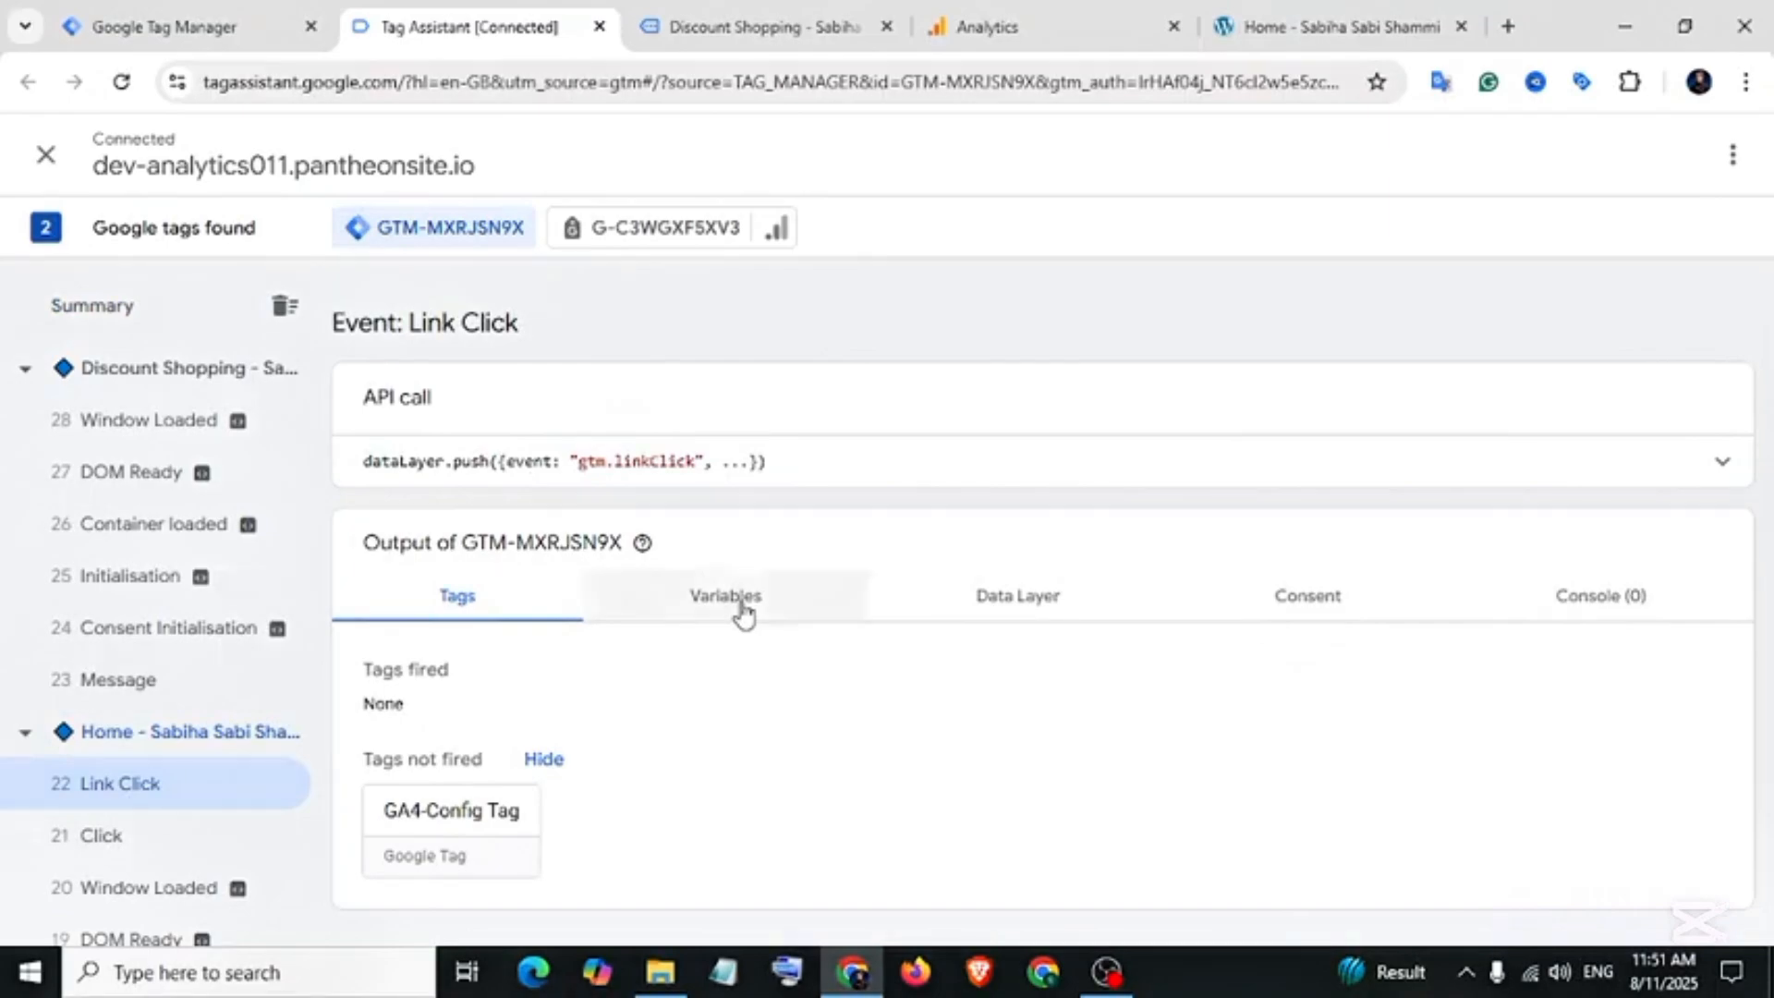
{"action": "scroll", "coordinate": [384, 645], "scroll_direction": "down", "scroll_amount": 2}
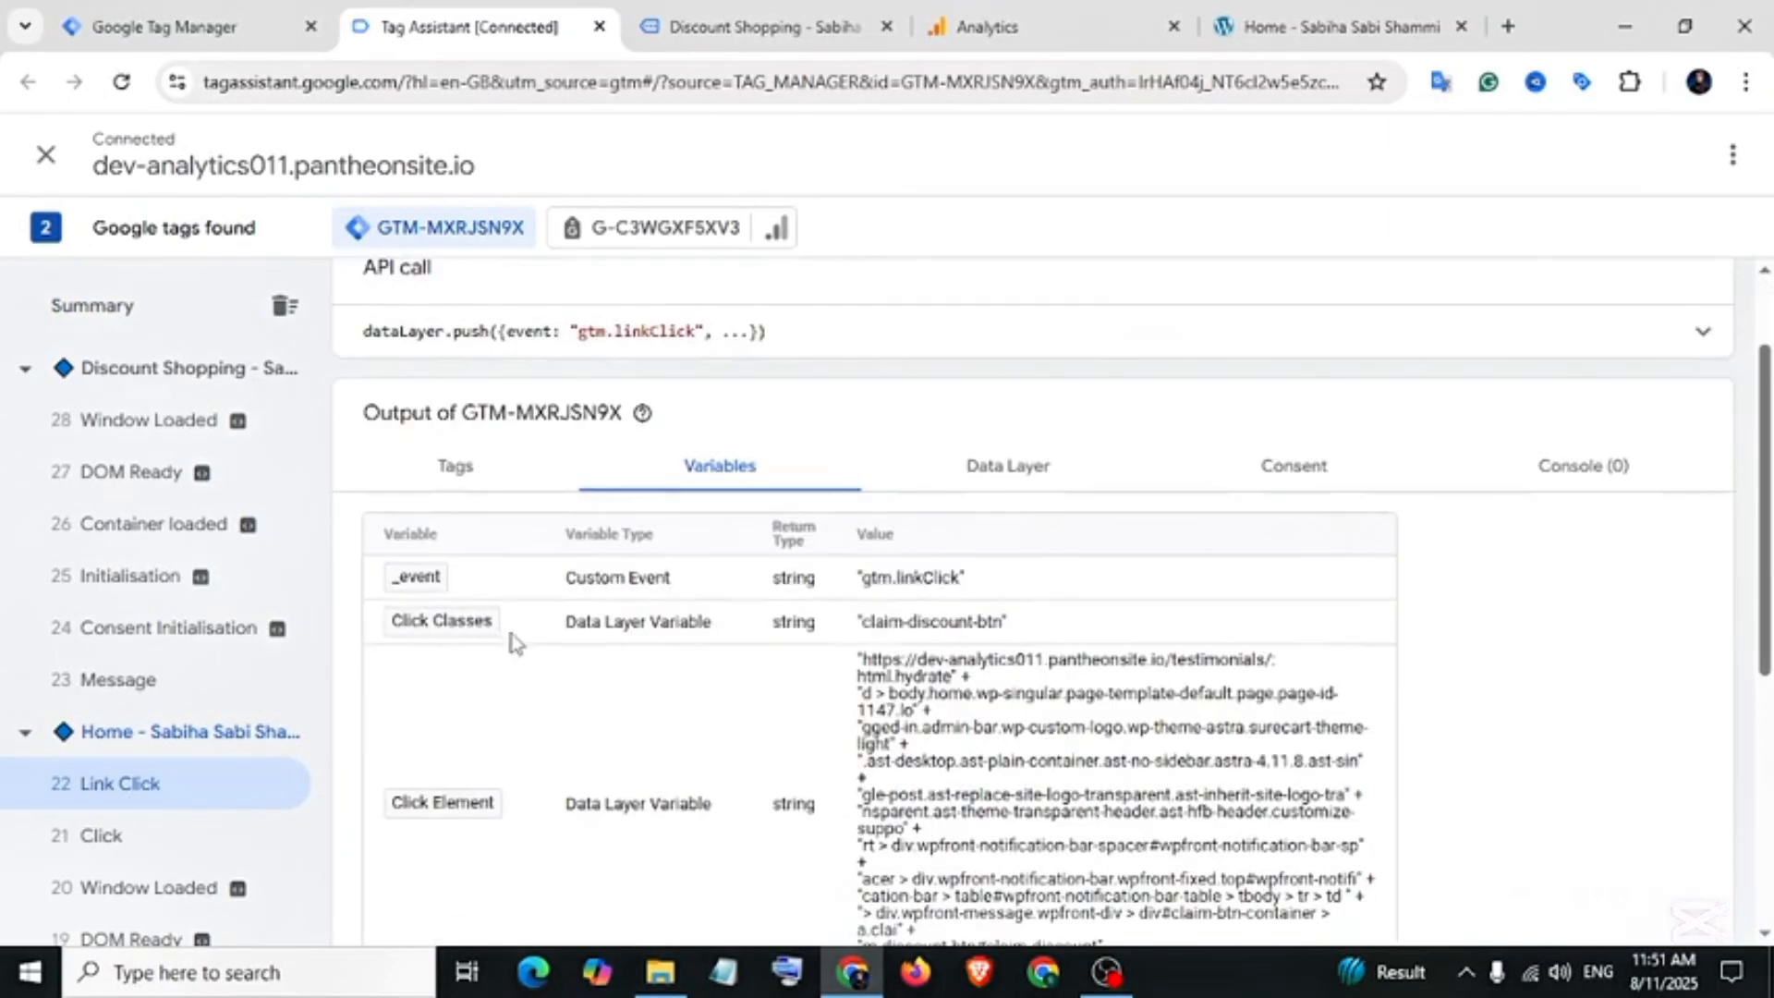
{"action": "left_click_drag", "start_coordinate": [857, 626], "coordinate": [1000, 632]}
{"action": "scroll", "coordinate": [1000, 633], "scroll_direction": "down", "scroll_amount": 4}
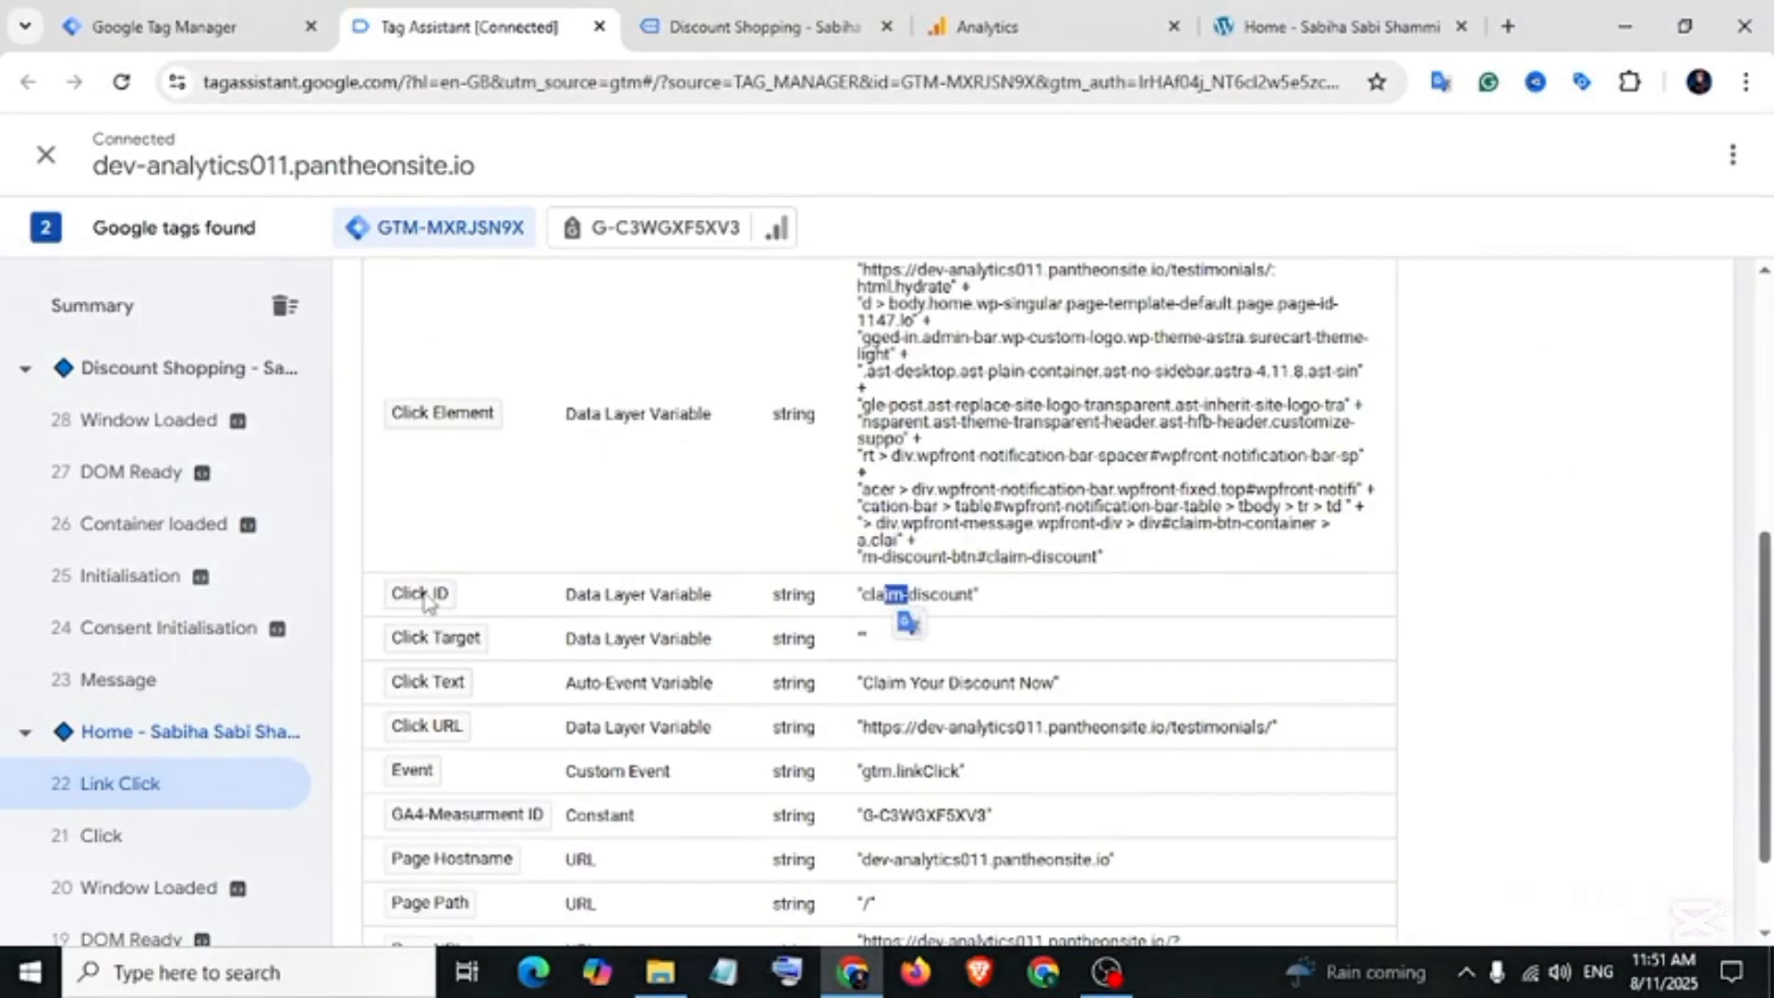
{"action": "left_click_drag", "start_coordinate": [860, 596], "coordinate": [981, 610]}
{"action": "scroll", "coordinate": [800, 641], "scroll_direction": "down", "scroll_amount": 2}
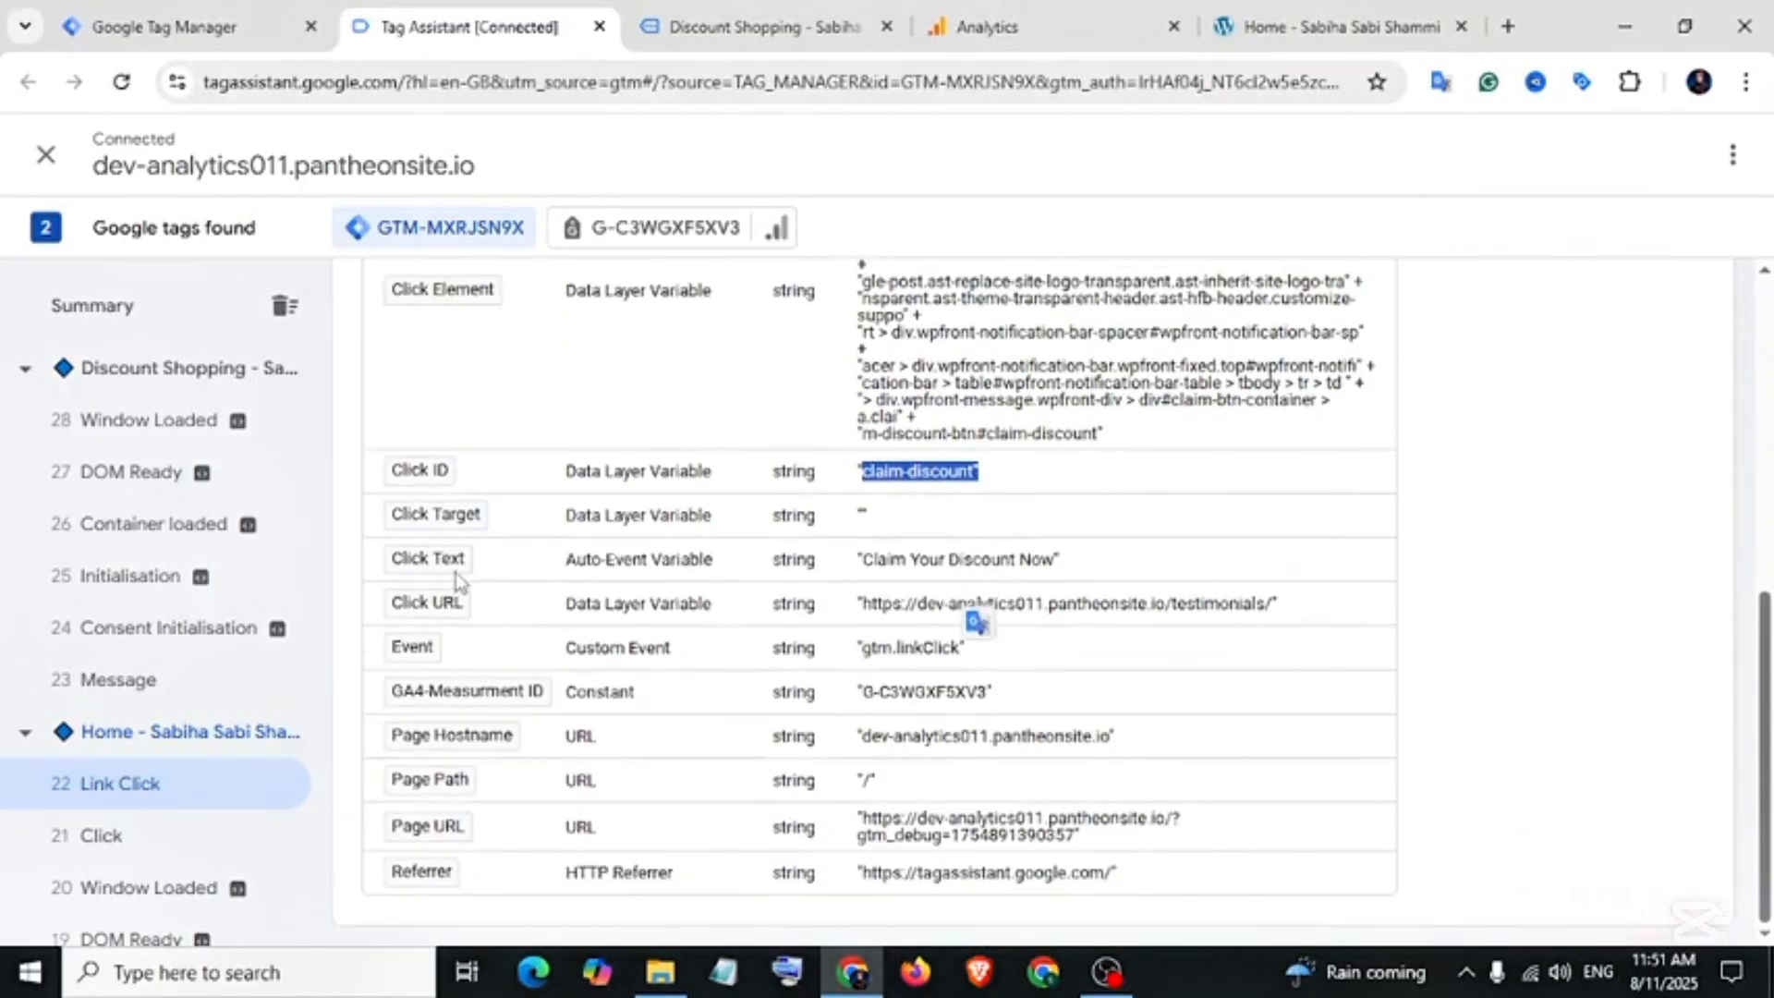
{"action": "left_click_drag", "start_coordinate": [867, 573], "coordinate": [1060, 582]}
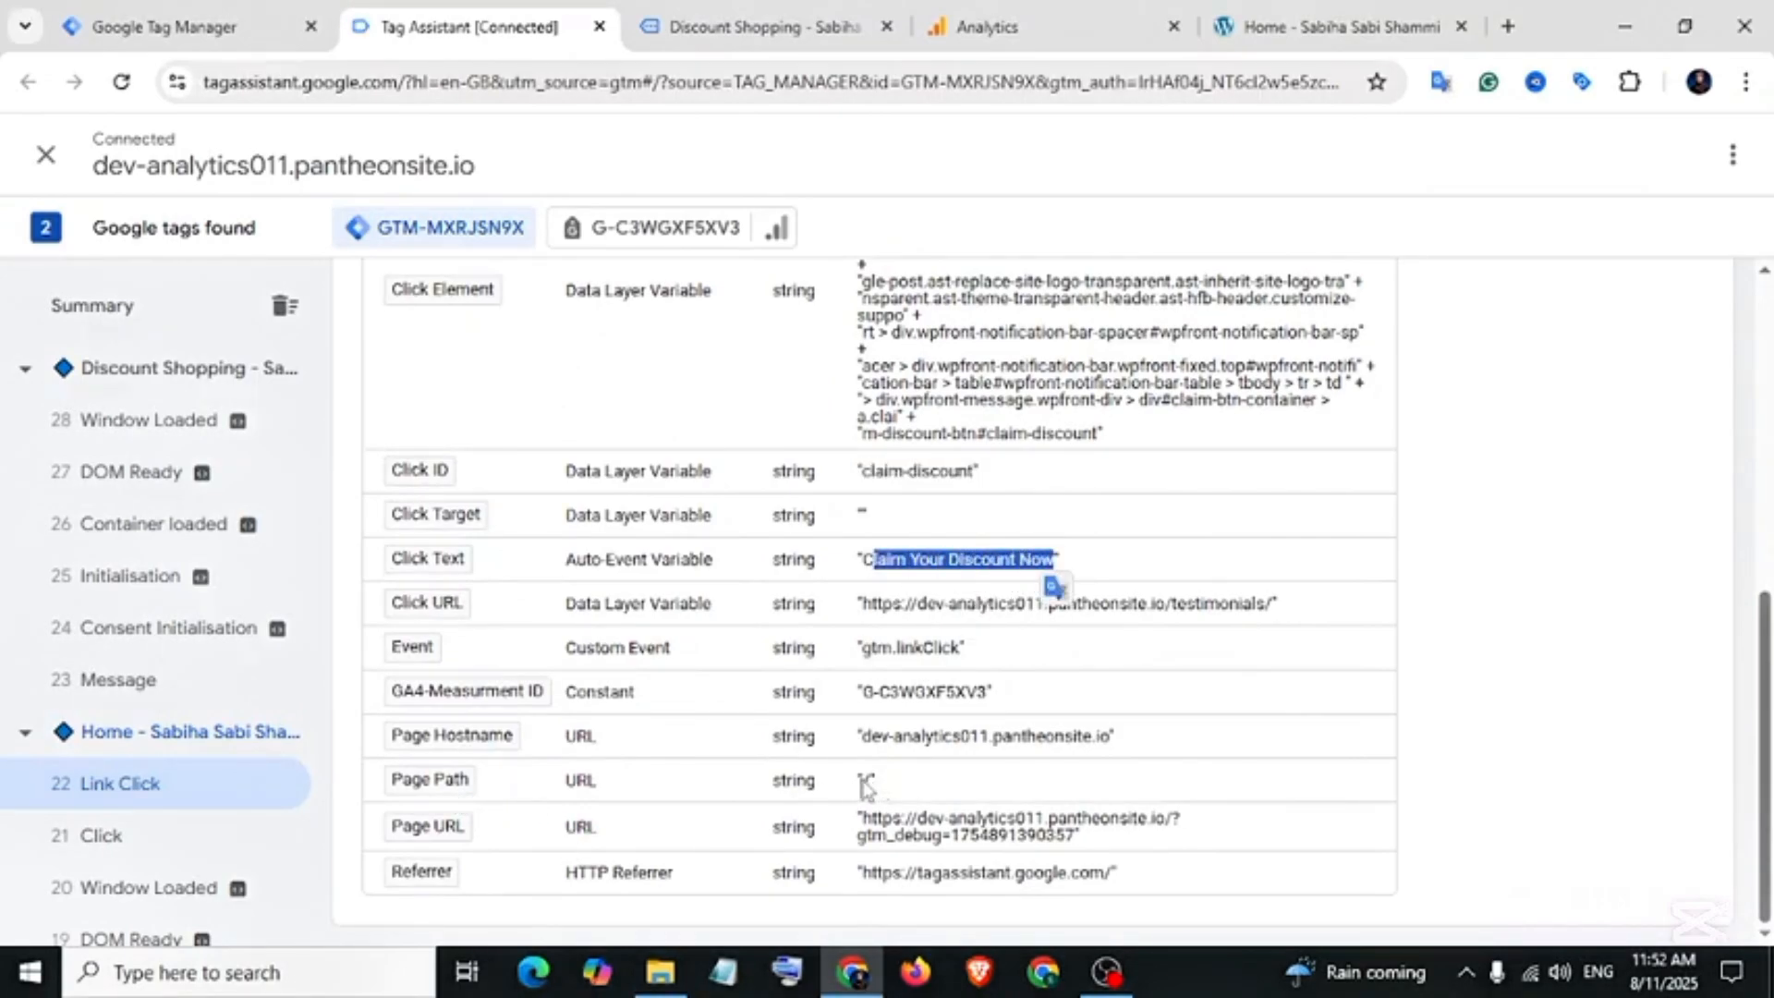
{"action": "left_click_drag", "start_coordinate": [862, 785], "coordinate": [896, 790]}
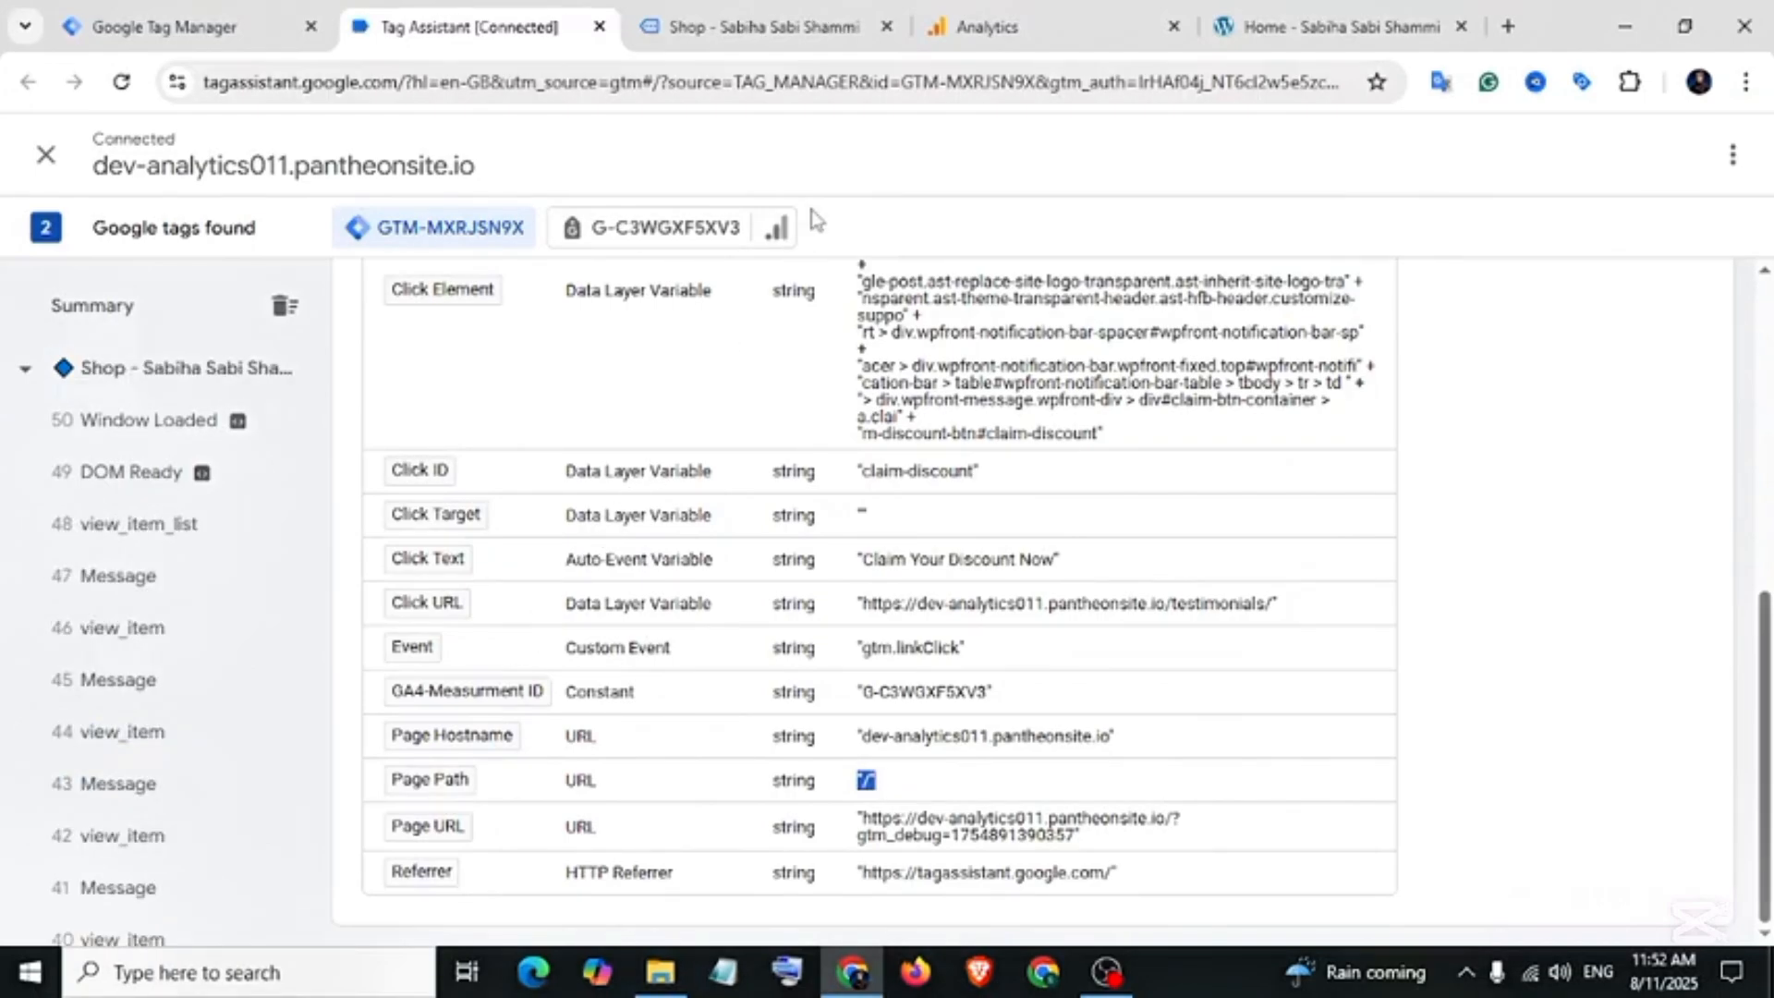
- Test the Claim Your Discount Now button on the website's Shop page and return to Tag Assistant
{"action": "left_click", "coordinate": [771, 29]}
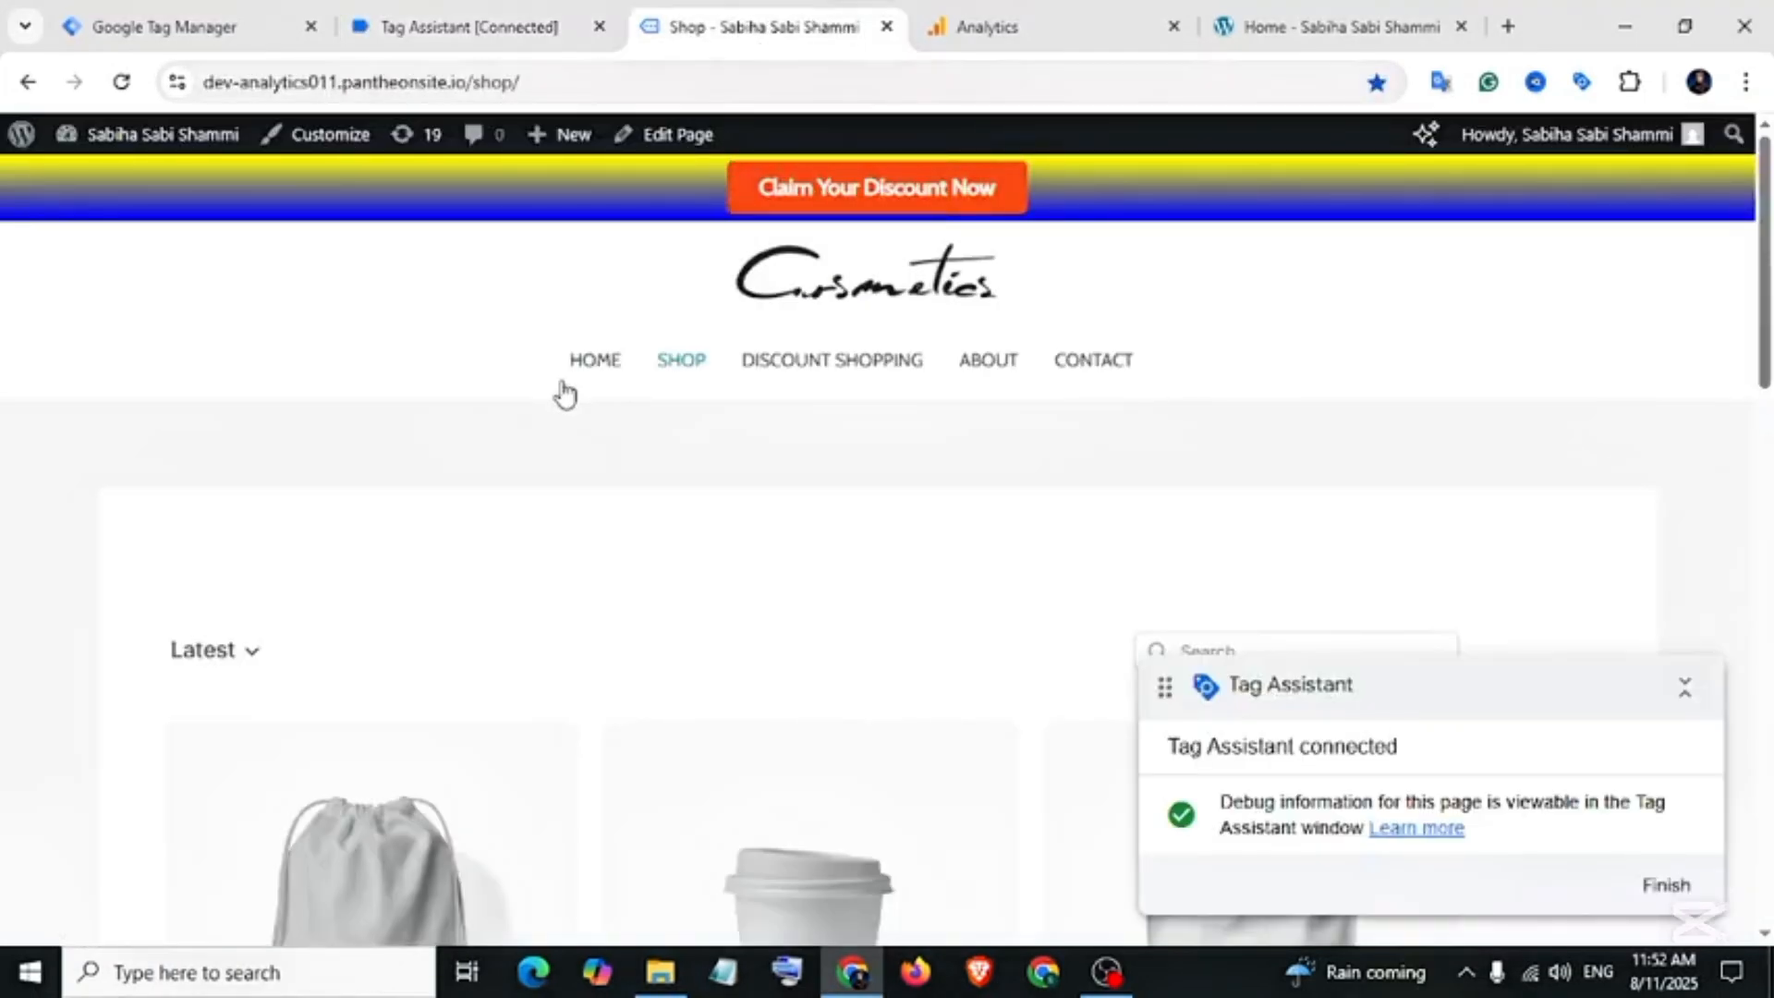
{"action": "left_click", "coordinate": [821, 191]}
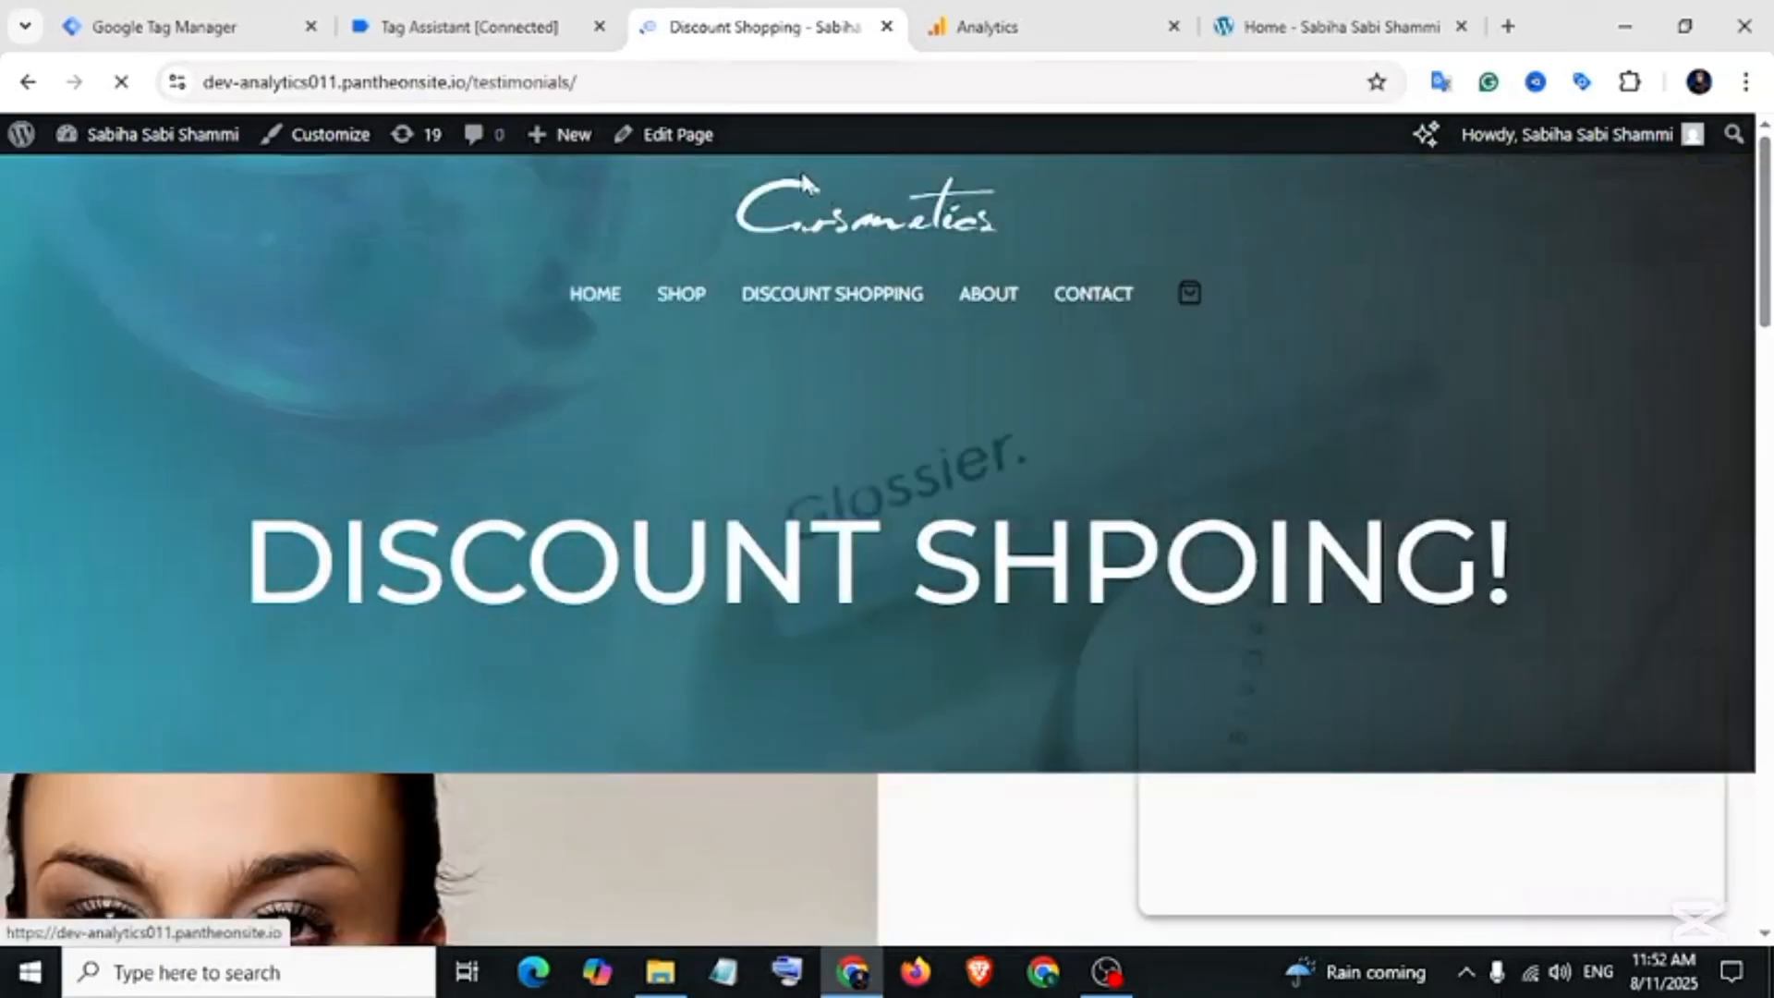
{"action": "left_click", "coordinate": [489, 35]}
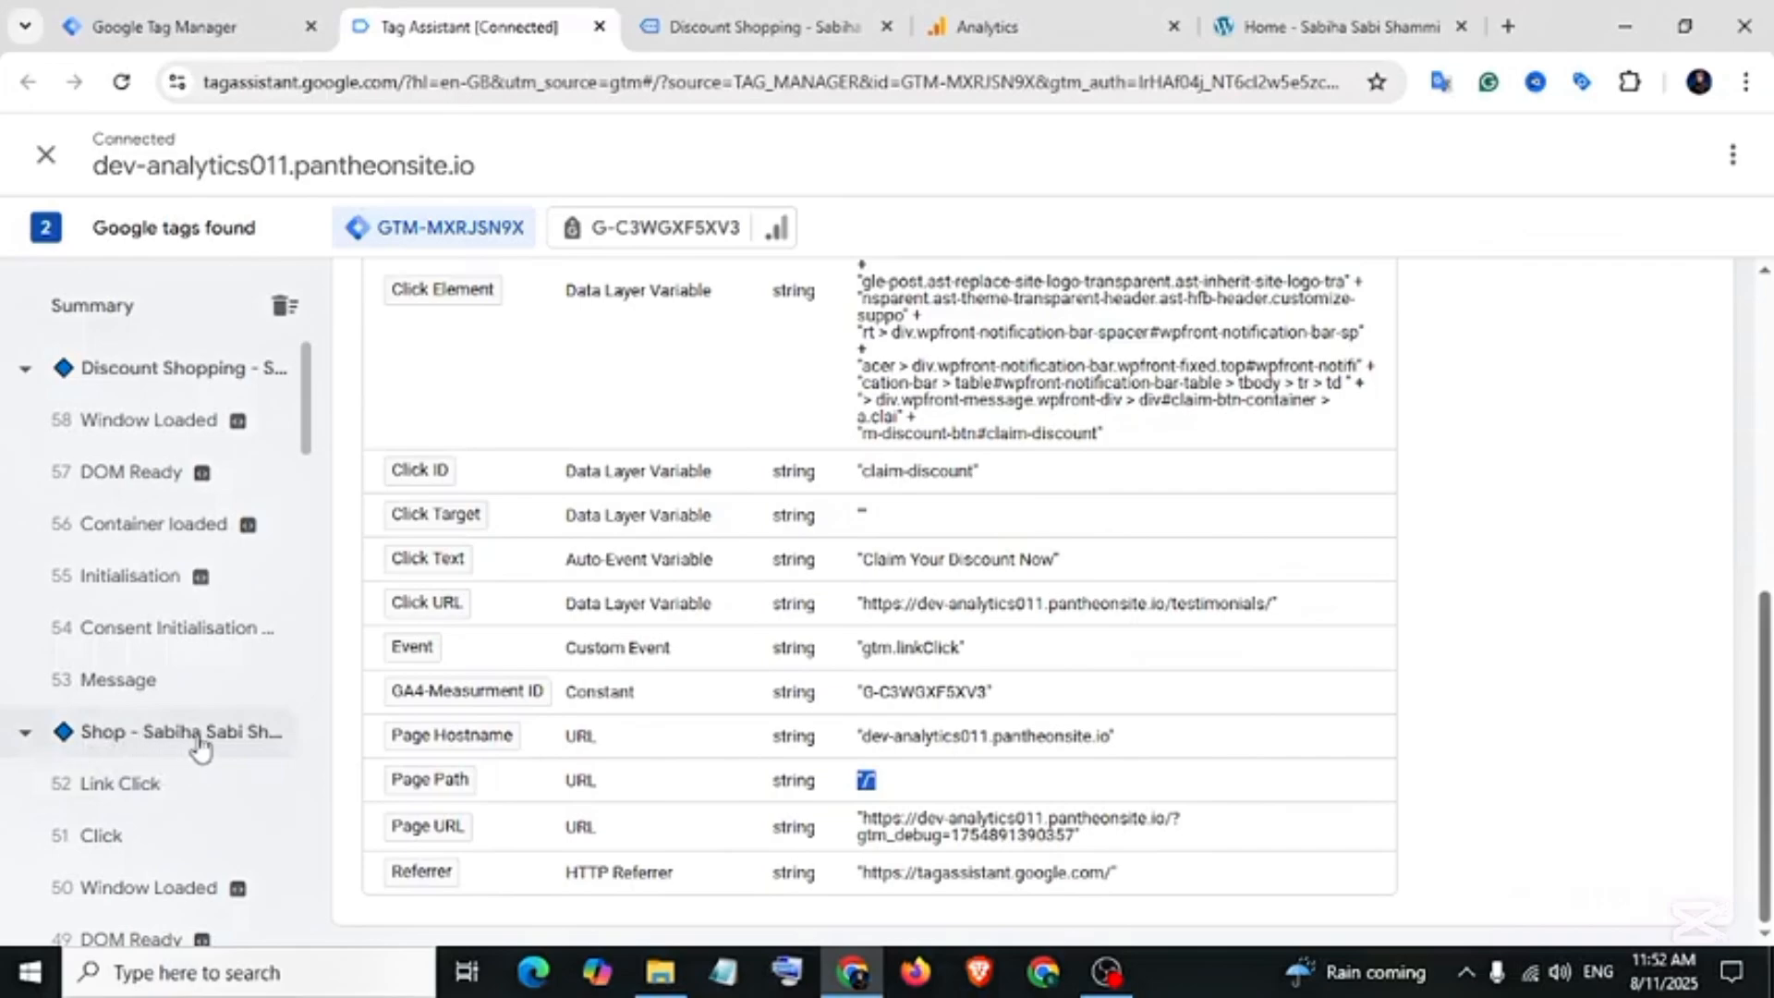
- Examine the Shop page's Link Click event variables, checking Click Classes, Click ID, Click Text and Page Path
{"action": "left_click", "coordinate": [143, 798]}
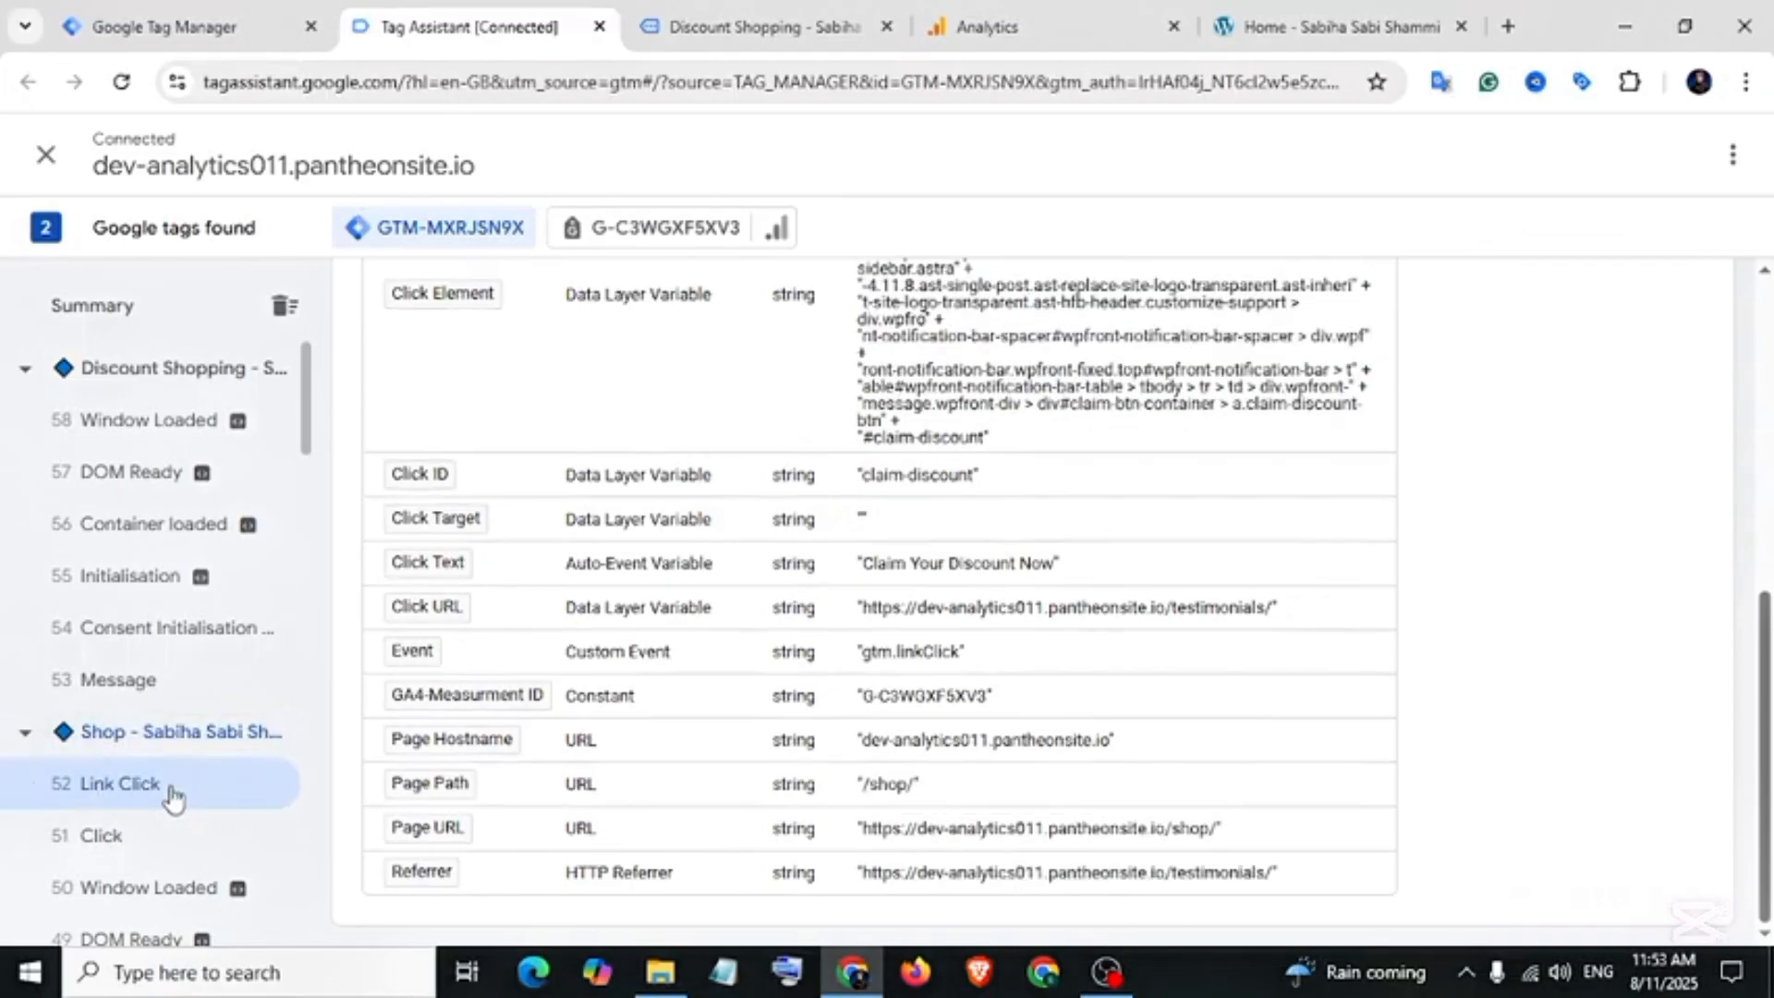
{"action": "scroll", "coordinate": [958, 591], "scroll_direction": "up", "scroll_amount": 5}
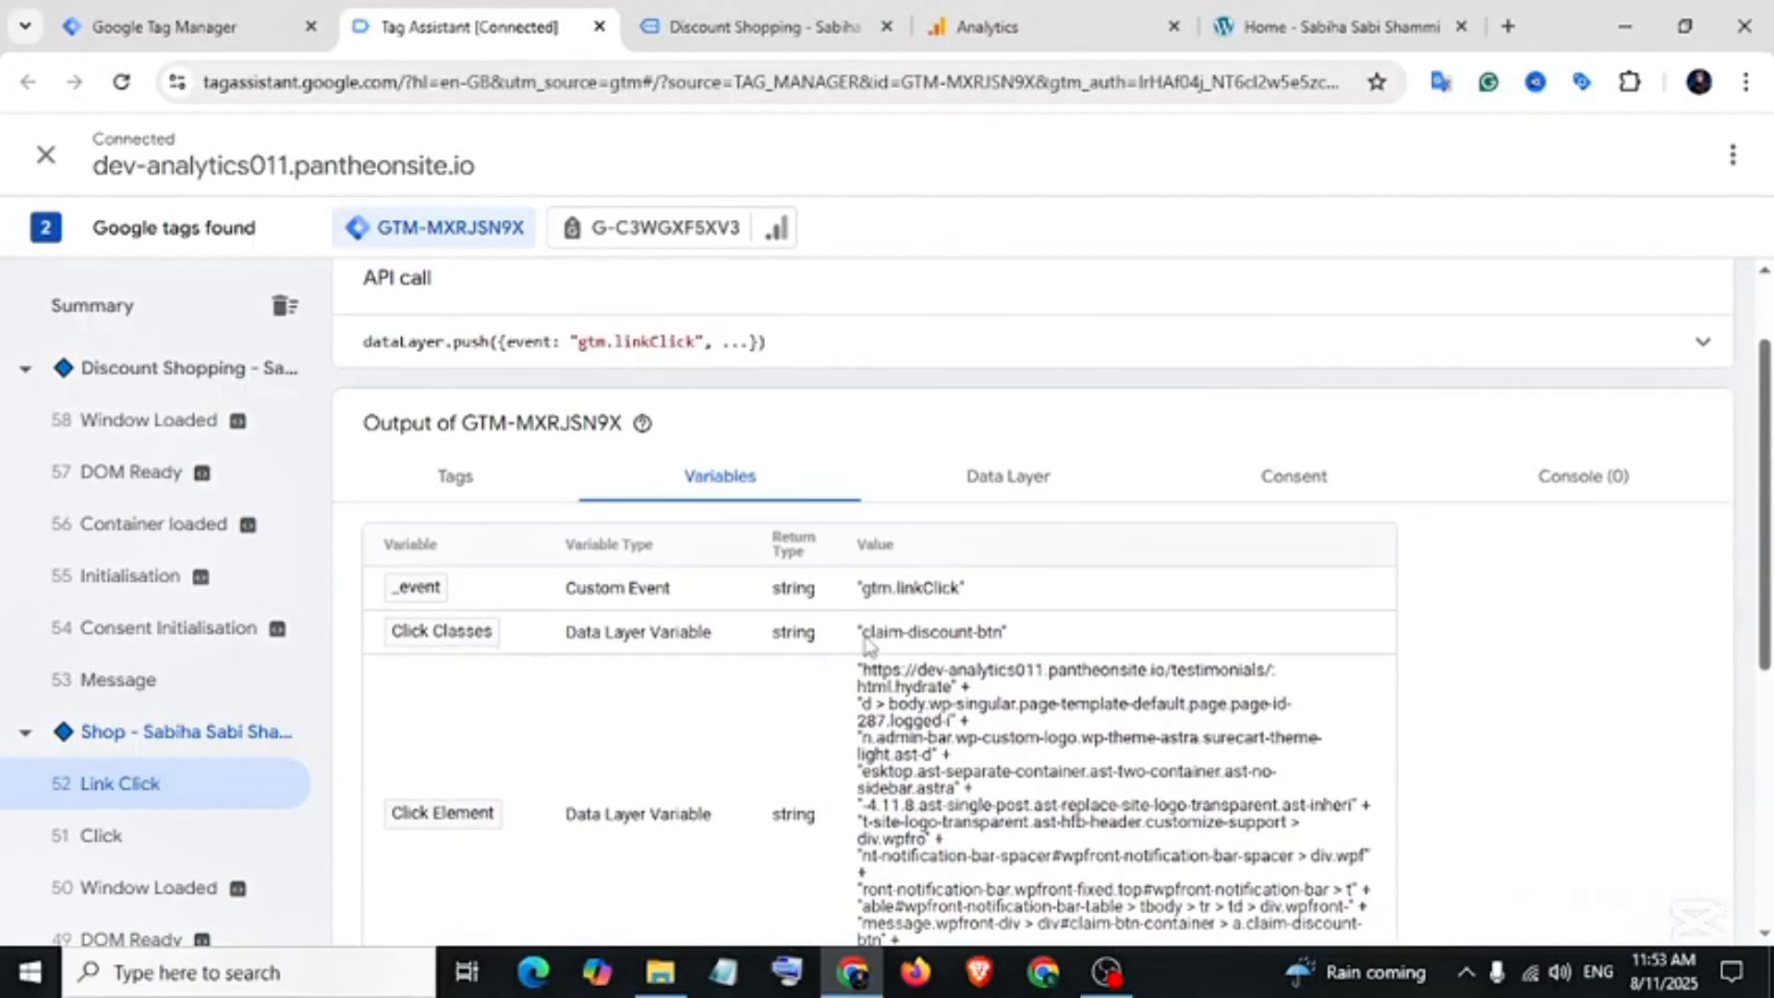
{"action": "left_click_drag", "start_coordinate": [862, 636], "coordinate": [1008, 646]}
{"action": "scroll", "coordinate": [644, 718], "scroll_direction": "down", "scroll_amount": 3}
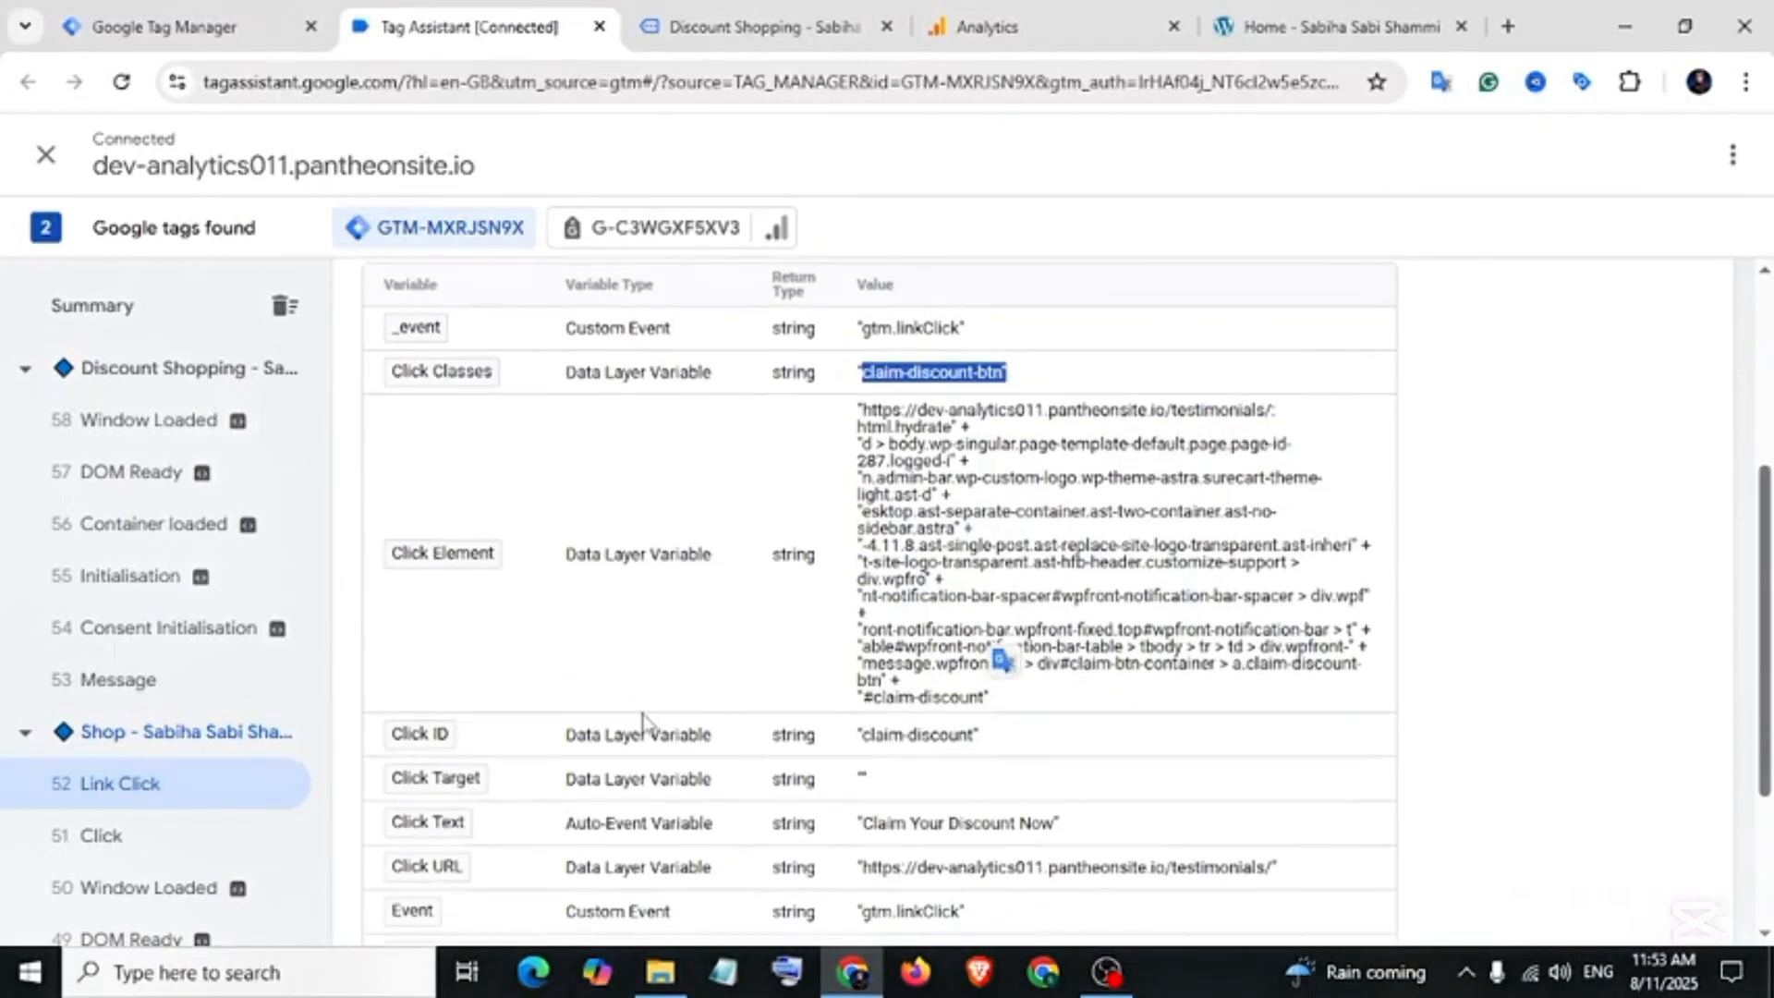
{"action": "scroll", "coordinate": [644, 719], "scroll_direction": "down", "scroll_amount": 2}
{"action": "left_click_drag", "start_coordinate": [857, 605], "coordinate": [972, 634]}
{"action": "scroll", "coordinate": [972, 633], "scroll_direction": "down", "scroll_amount": 2}
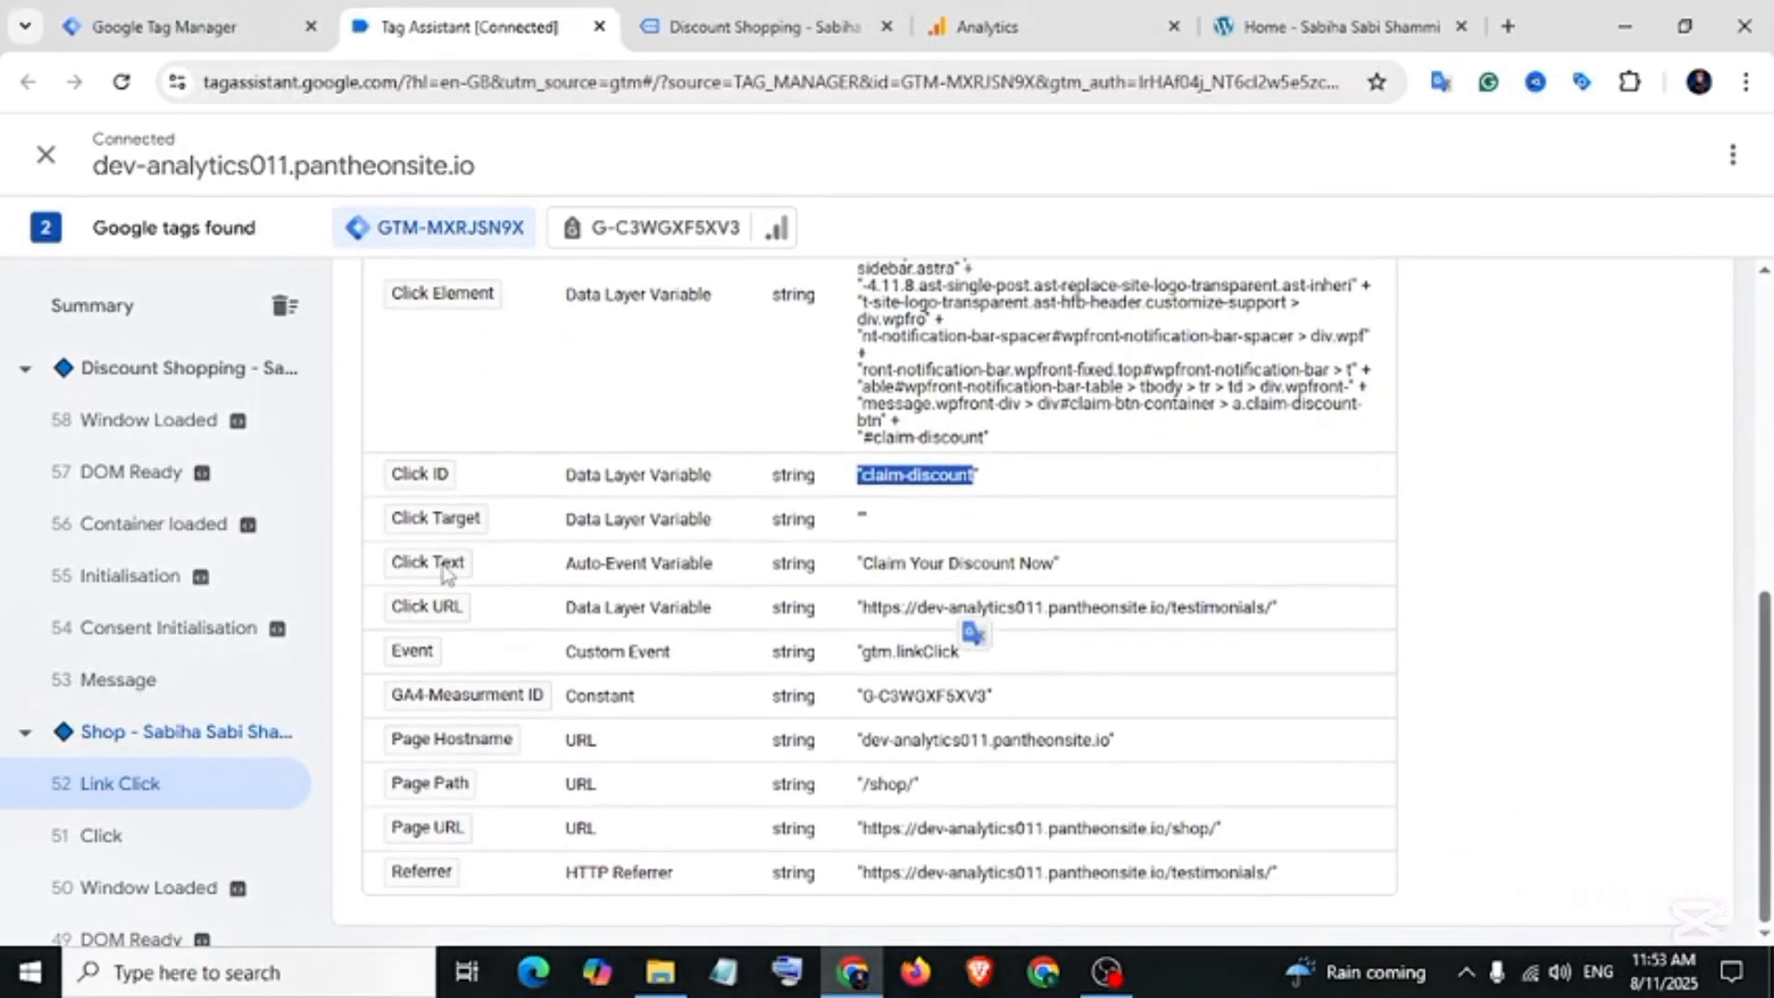
{"action": "left_click", "coordinate": [969, 626]}
{"action": "left_click_drag", "start_coordinate": [866, 575], "coordinate": [1058, 582]}
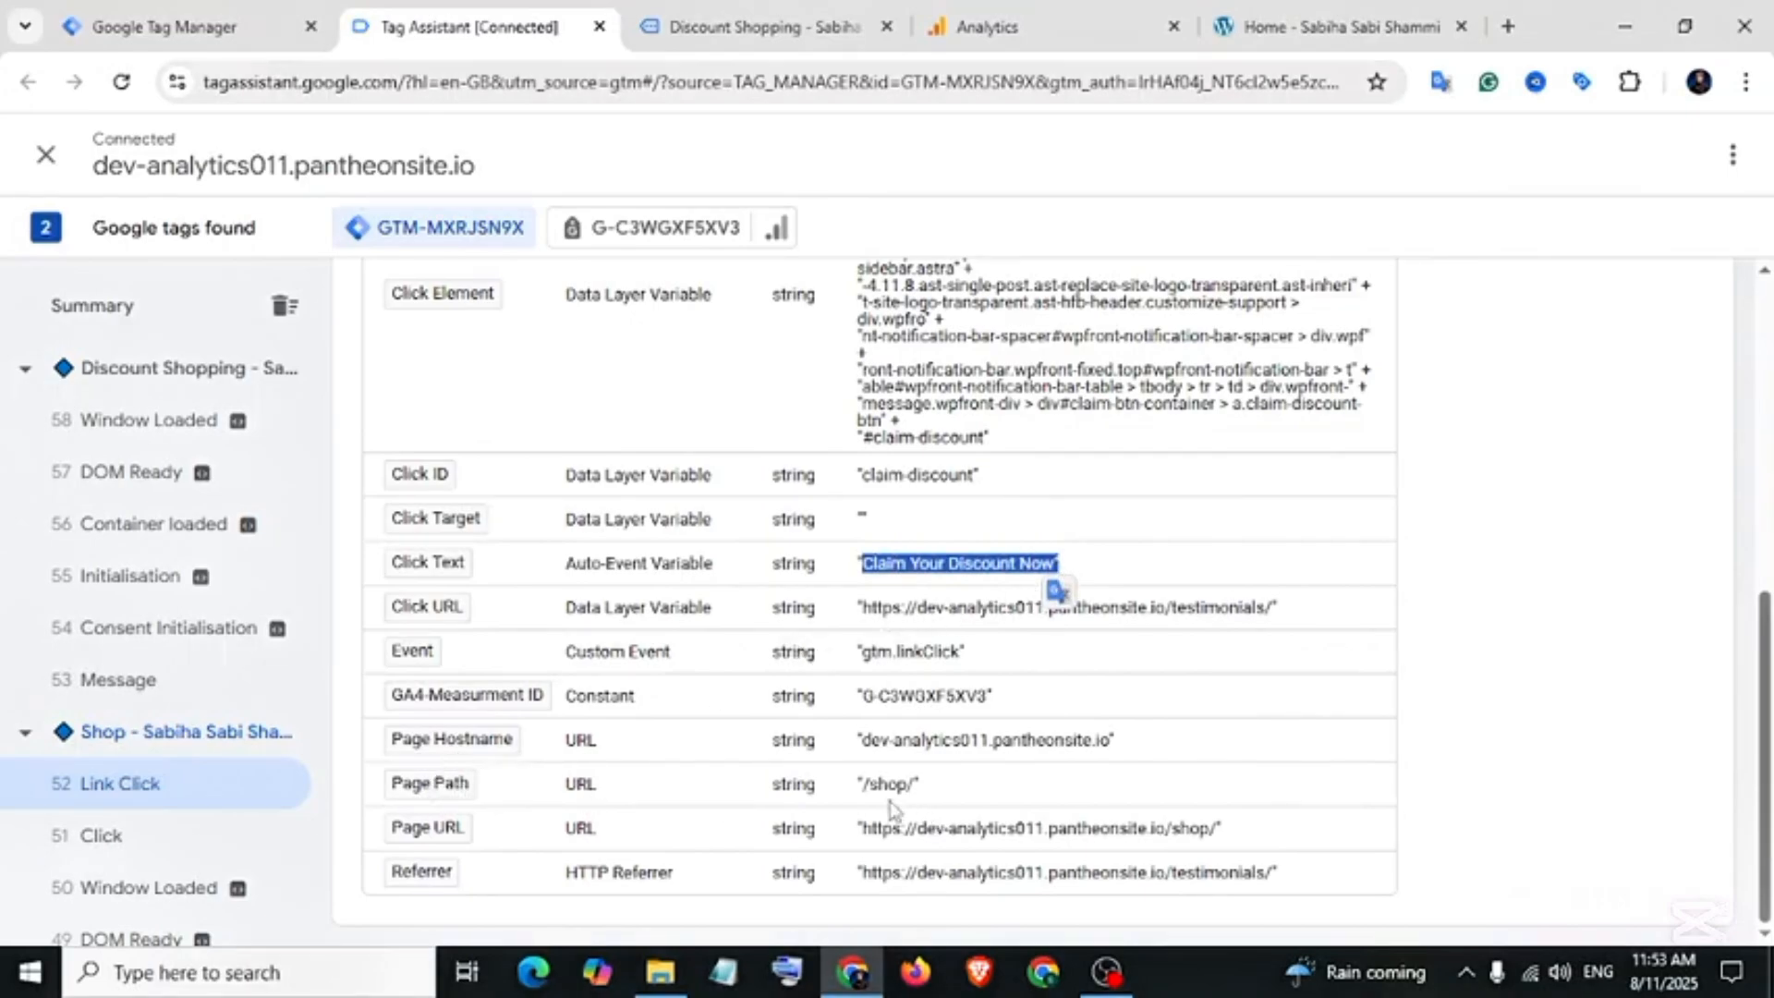
{"action": "left_click_drag", "start_coordinate": [868, 793], "coordinate": [905, 792]}
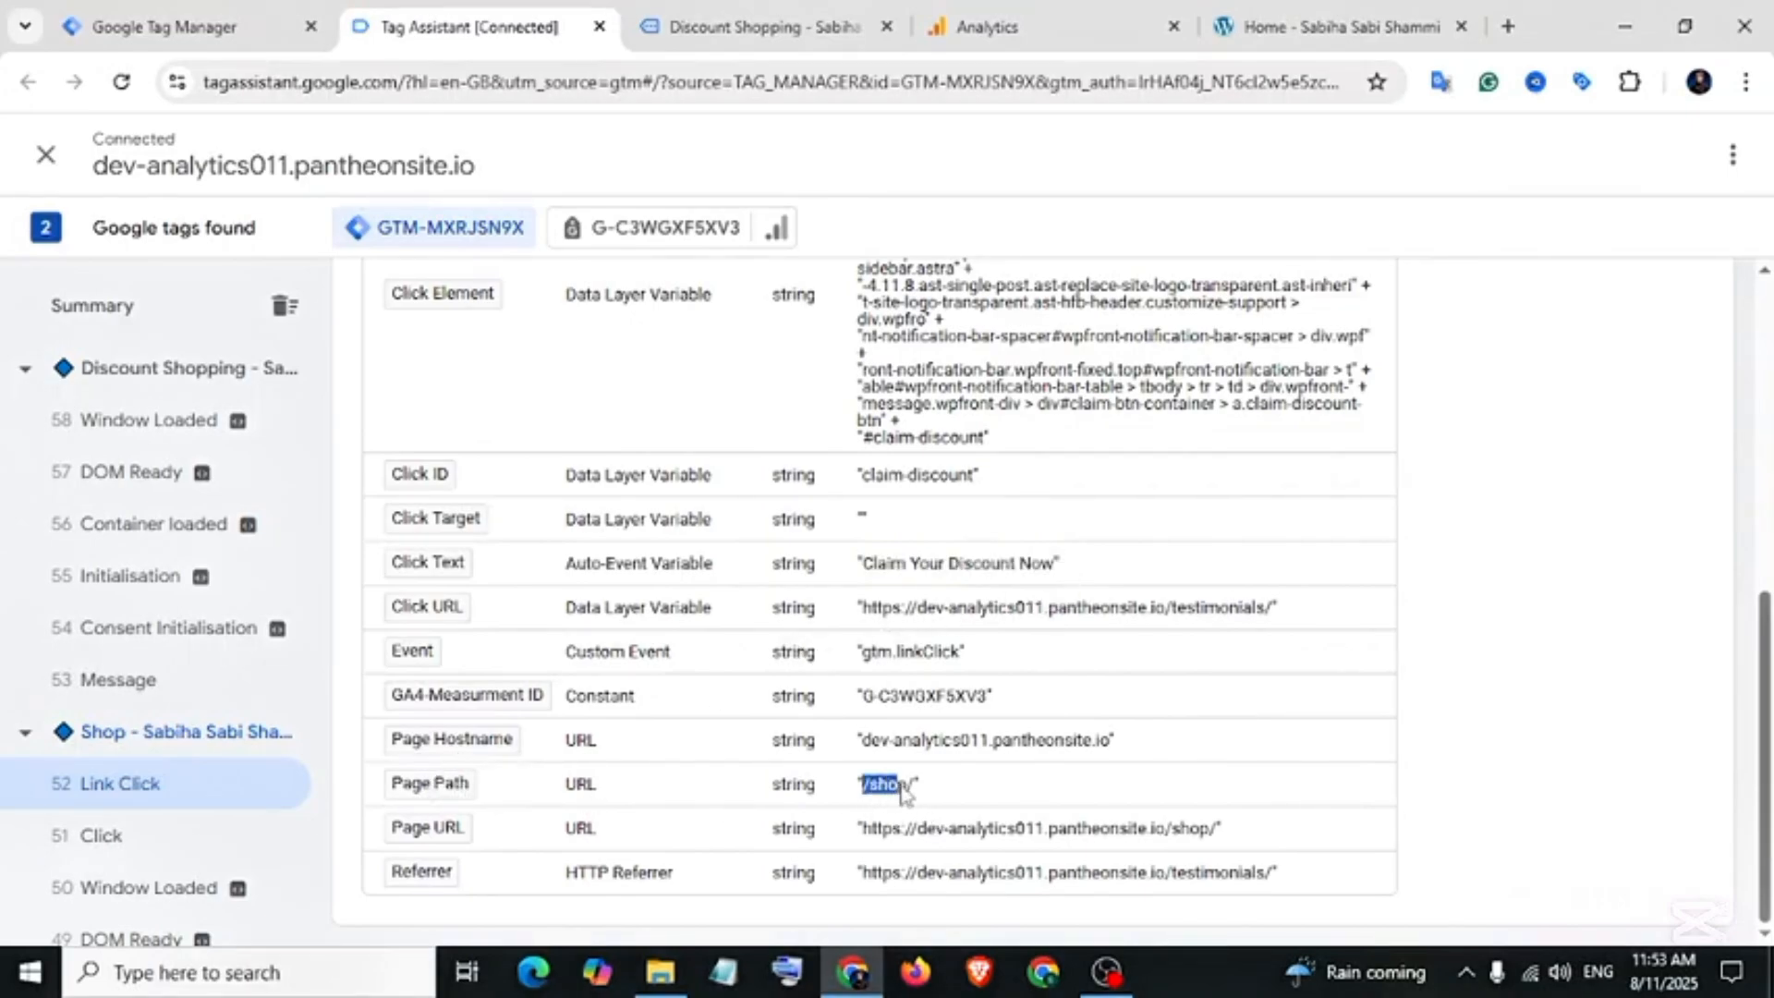
- Review the full variable list of the Shop page's Link Click event again to find what identifies the button and its page
{"action": "scroll", "coordinate": [920, 776], "scroll_direction": "up", "scroll_amount": 7}
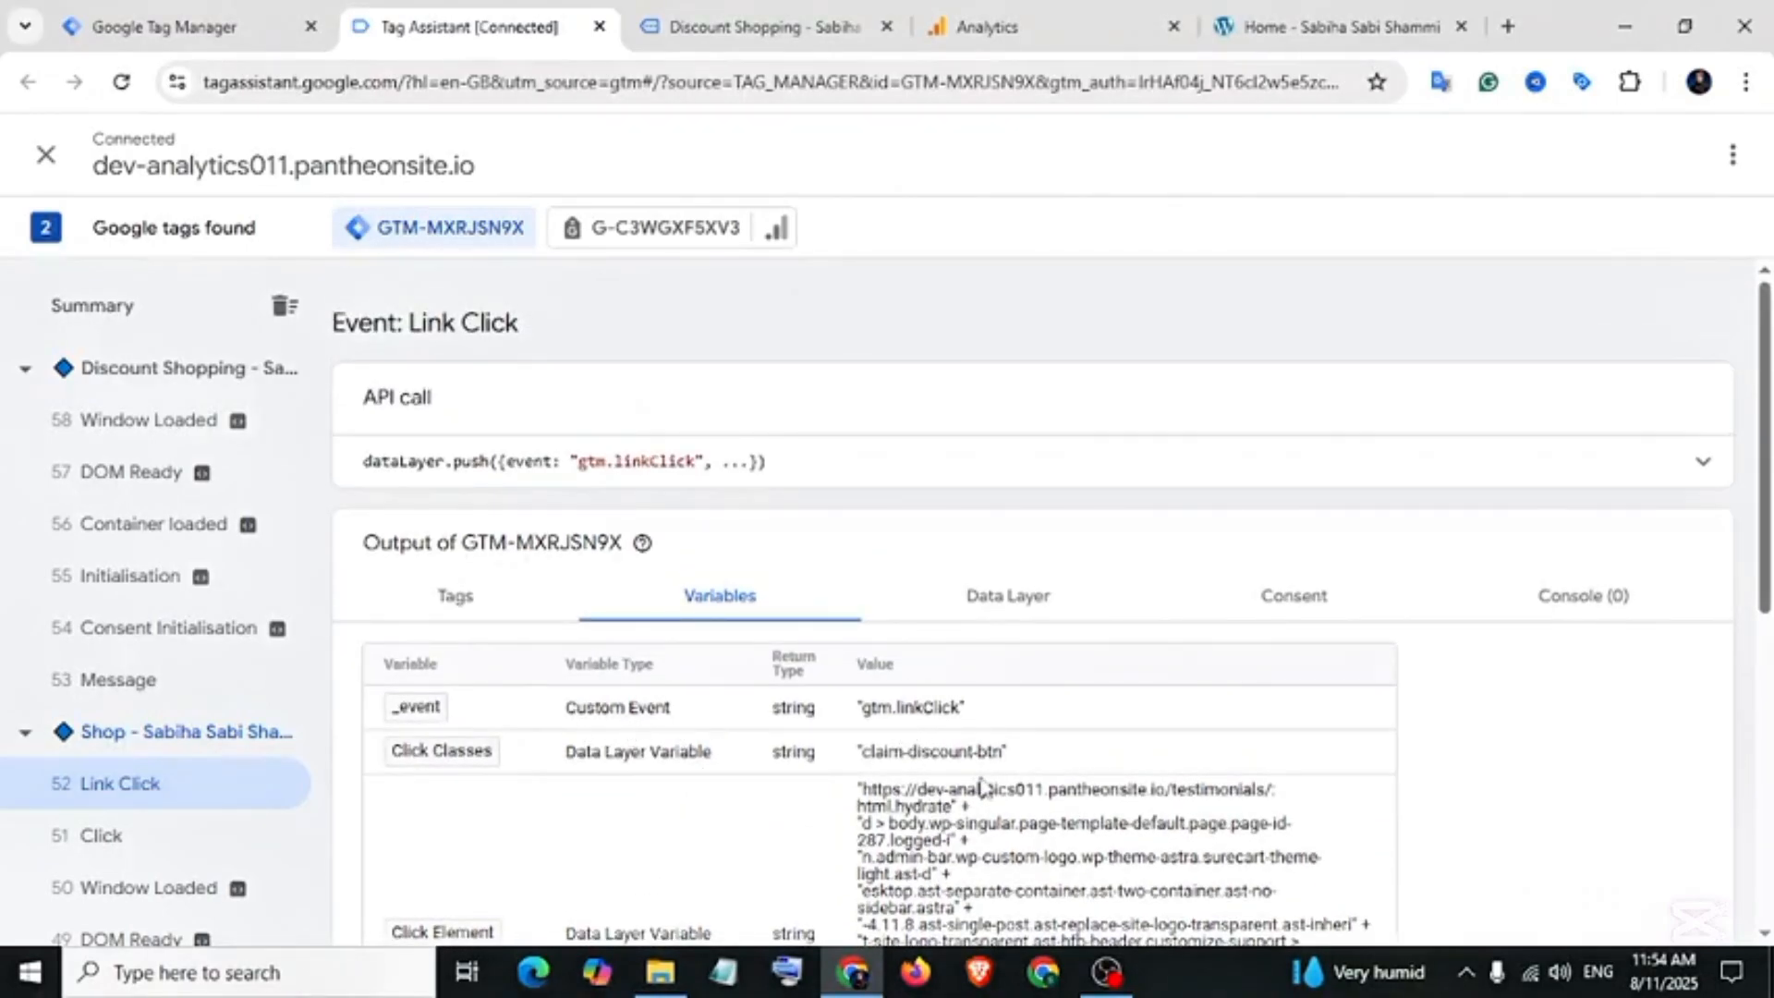
{"action": "scroll", "coordinate": [981, 786], "scroll_direction": "down", "scroll_amount": 5}
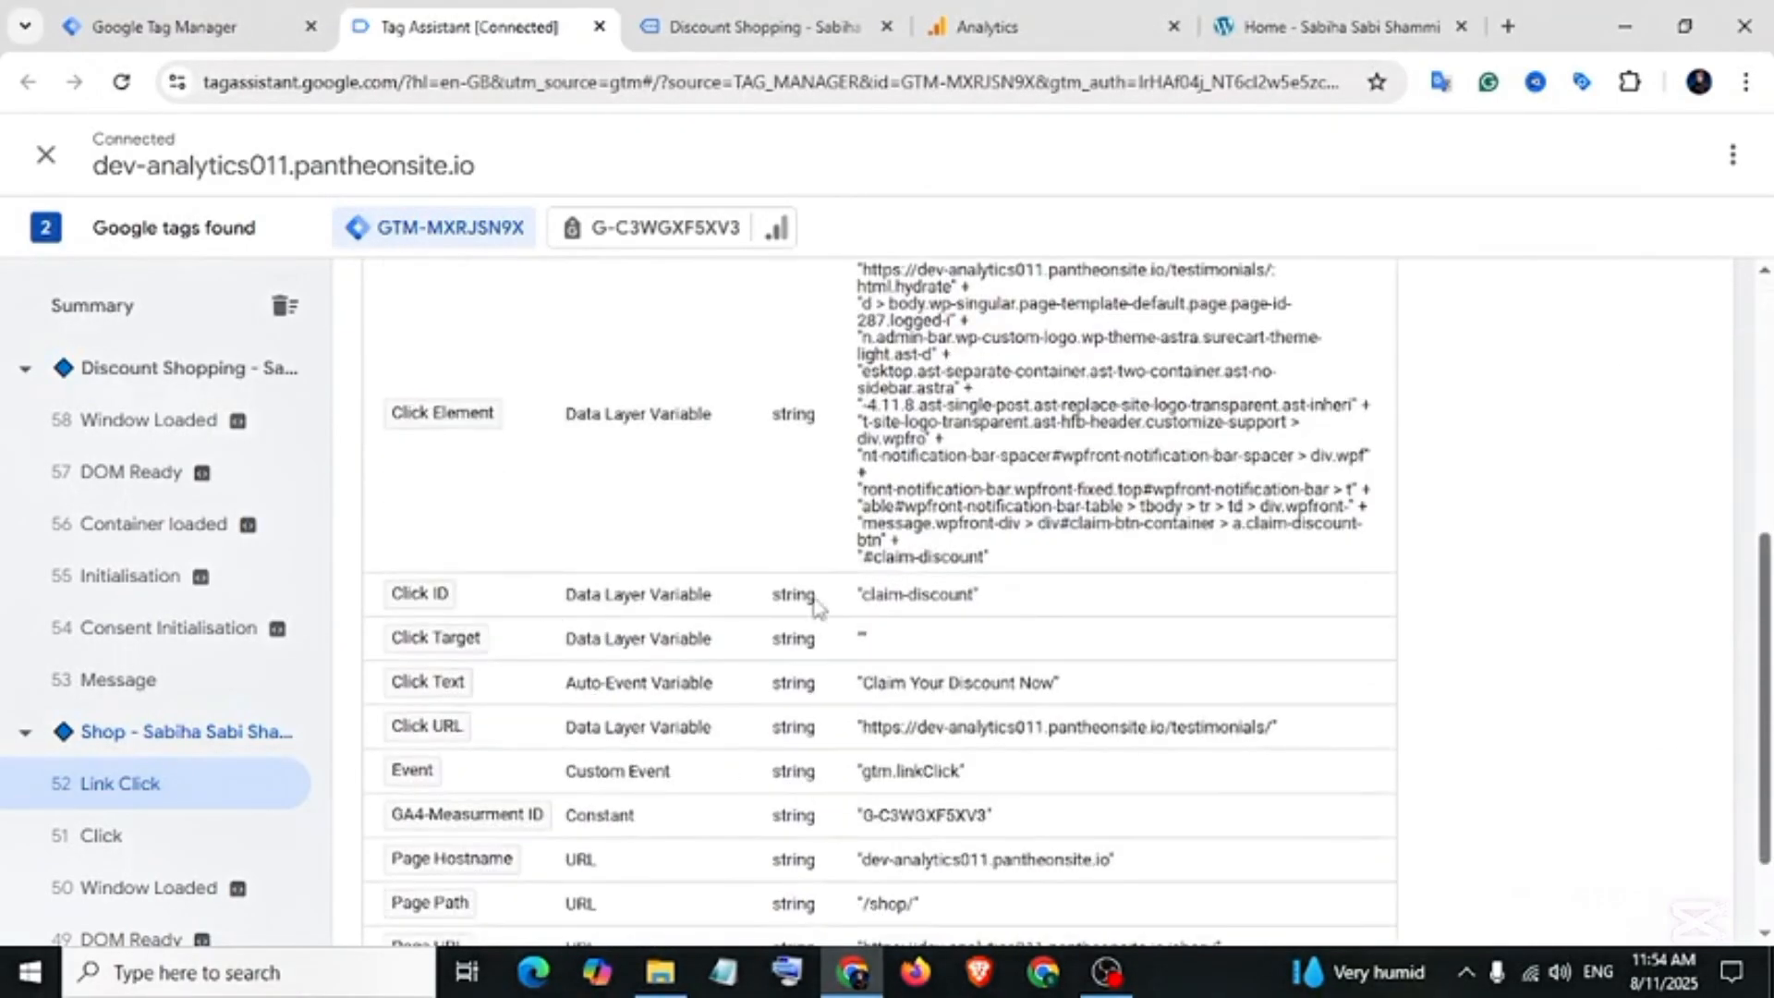
{"action": "scroll", "coordinate": [707, 649], "scroll_direction": "down", "scroll_amount": 2}
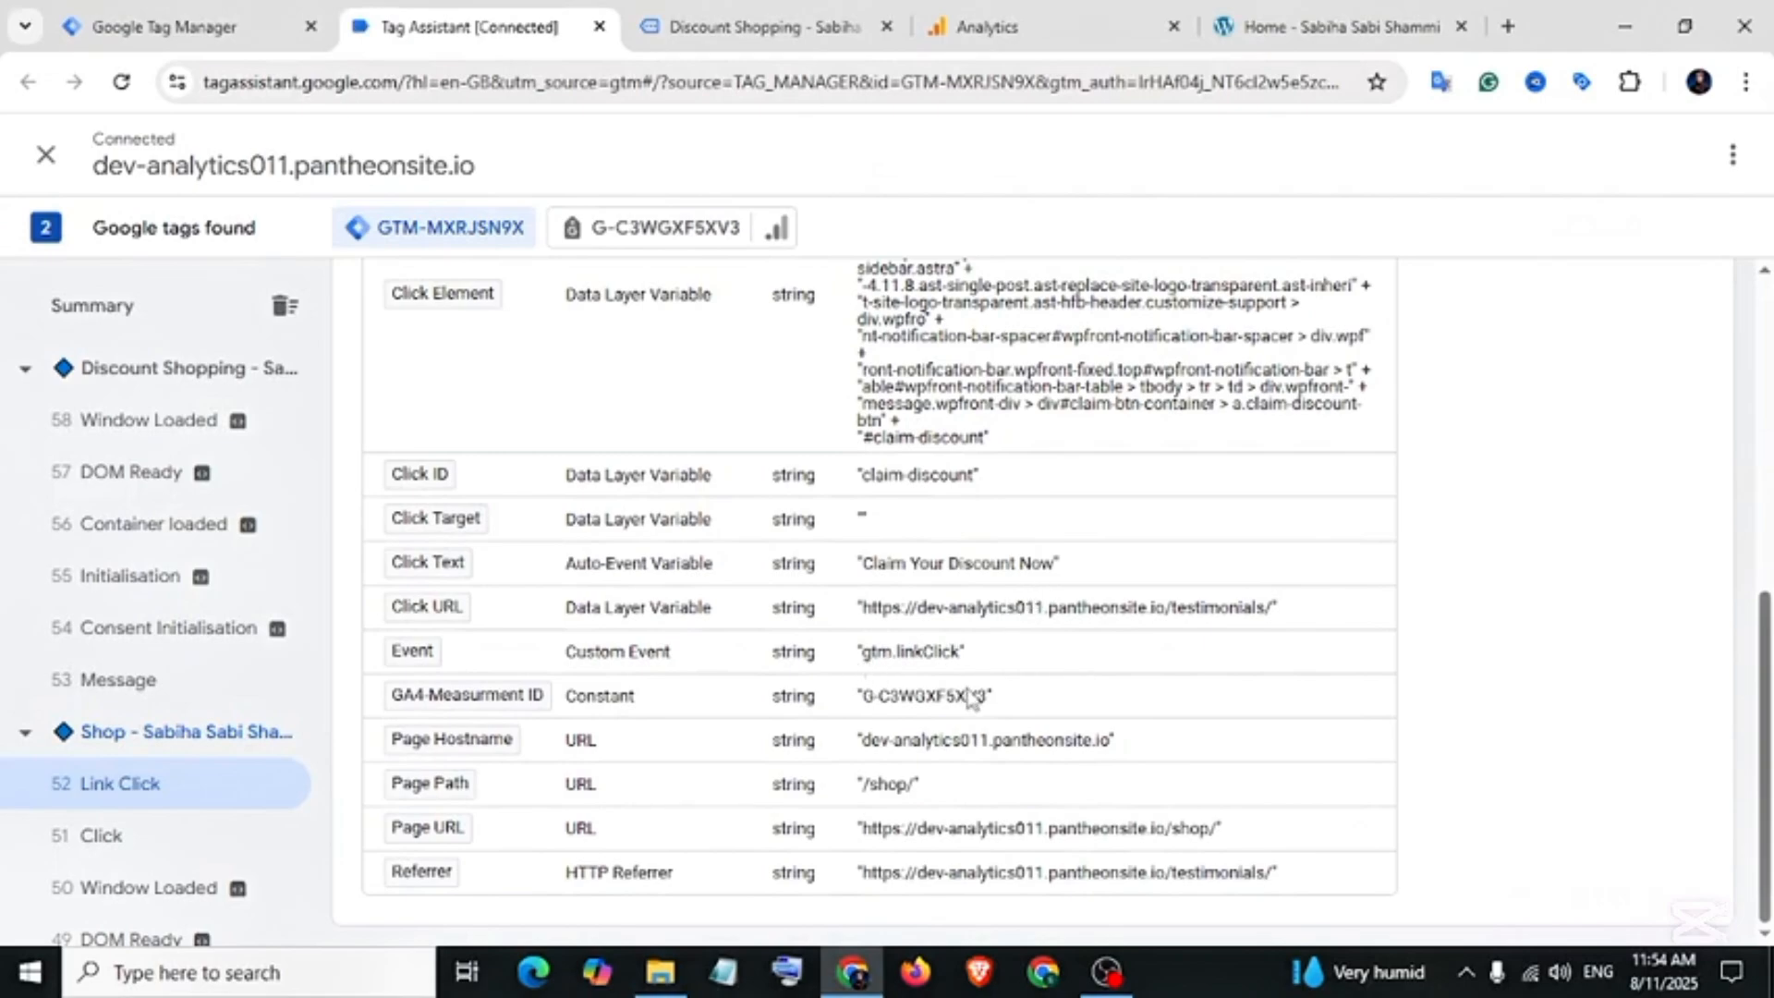
{"action": "scroll", "coordinate": [919, 667], "scroll_direction": "up", "scroll_amount": 3}
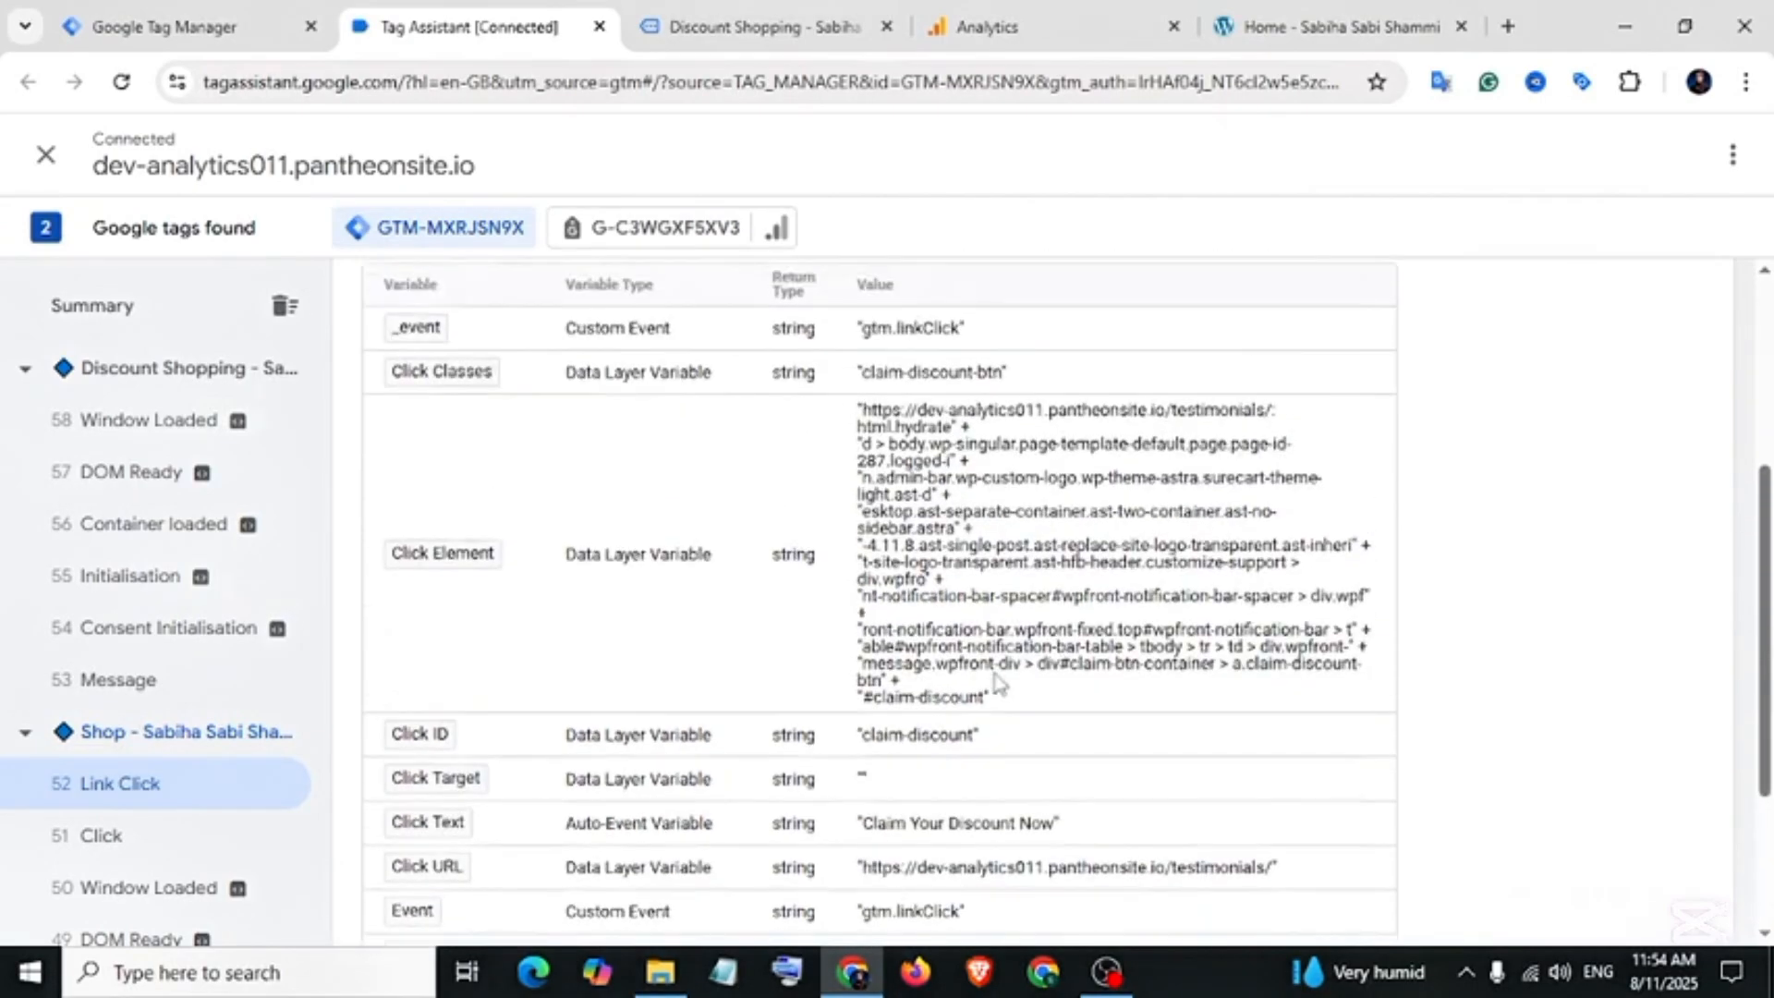
{"action": "scroll", "coordinate": [996, 682], "scroll_direction": "up", "scroll_amount": 4}
{"action": "scroll", "coordinate": [1007, 739], "scroll_direction": "down", "scroll_amount": 6}
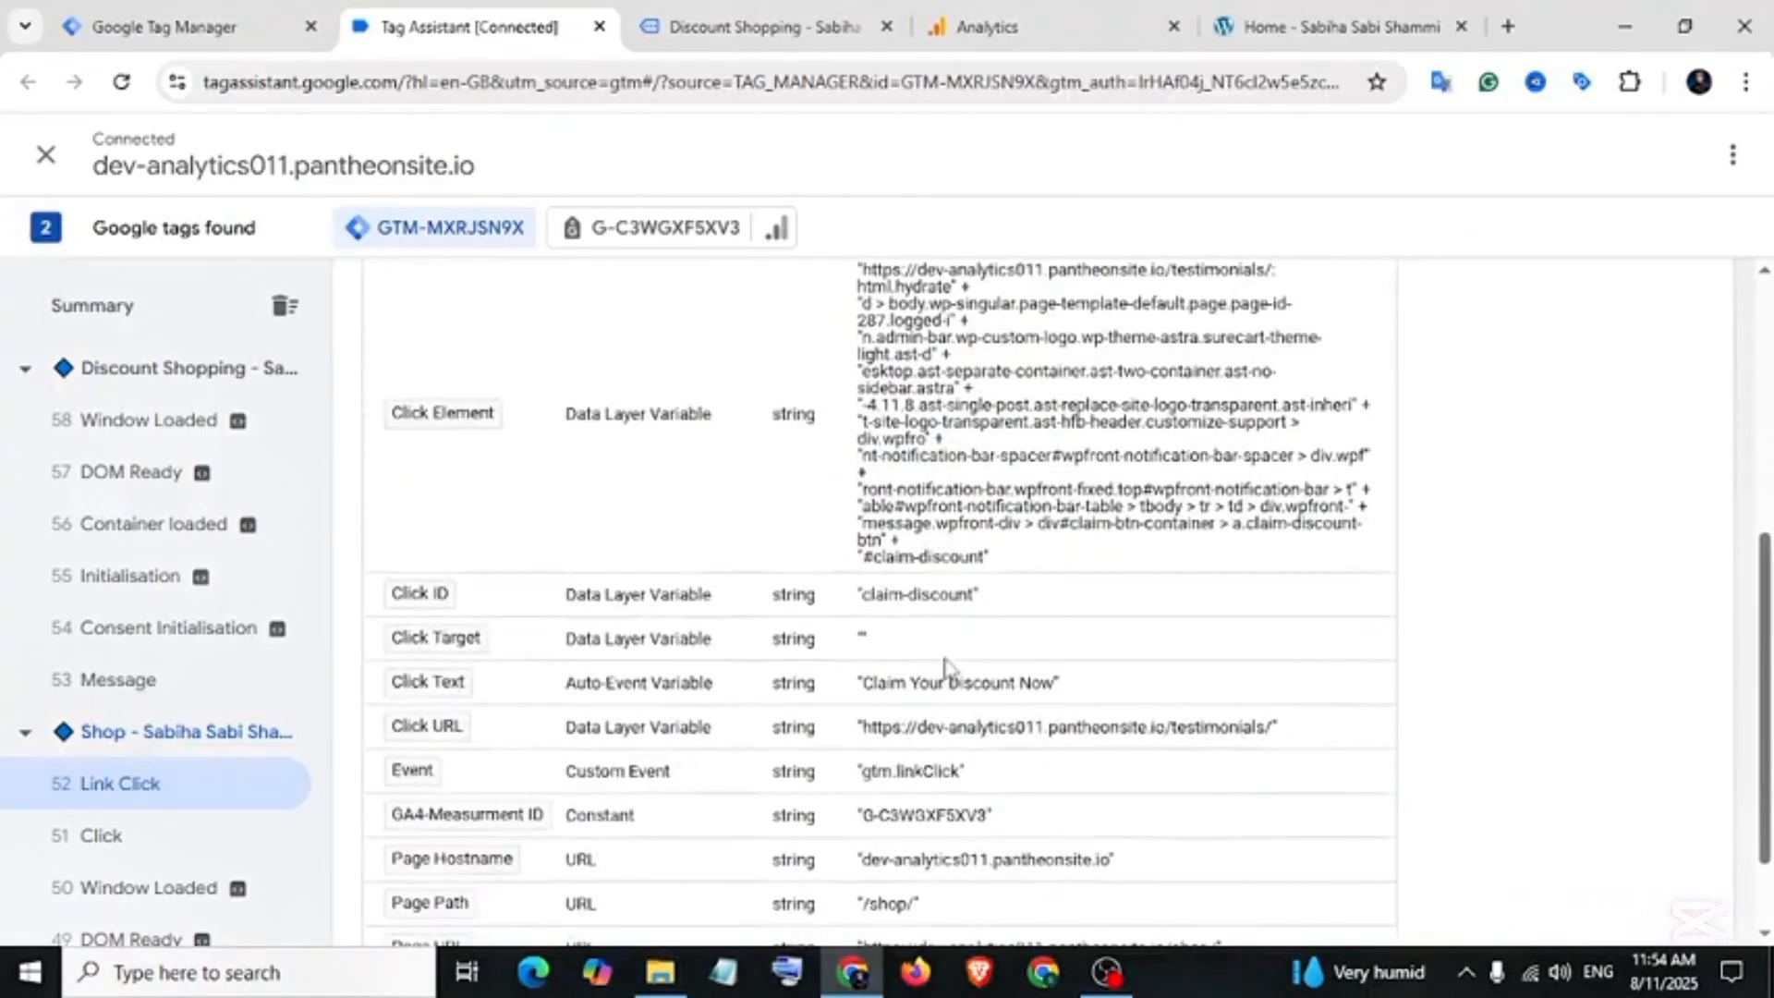
{"action": "scroll", "coordinate": [946, 667], "scroll_direction": "down", "scroll_amount": 2}
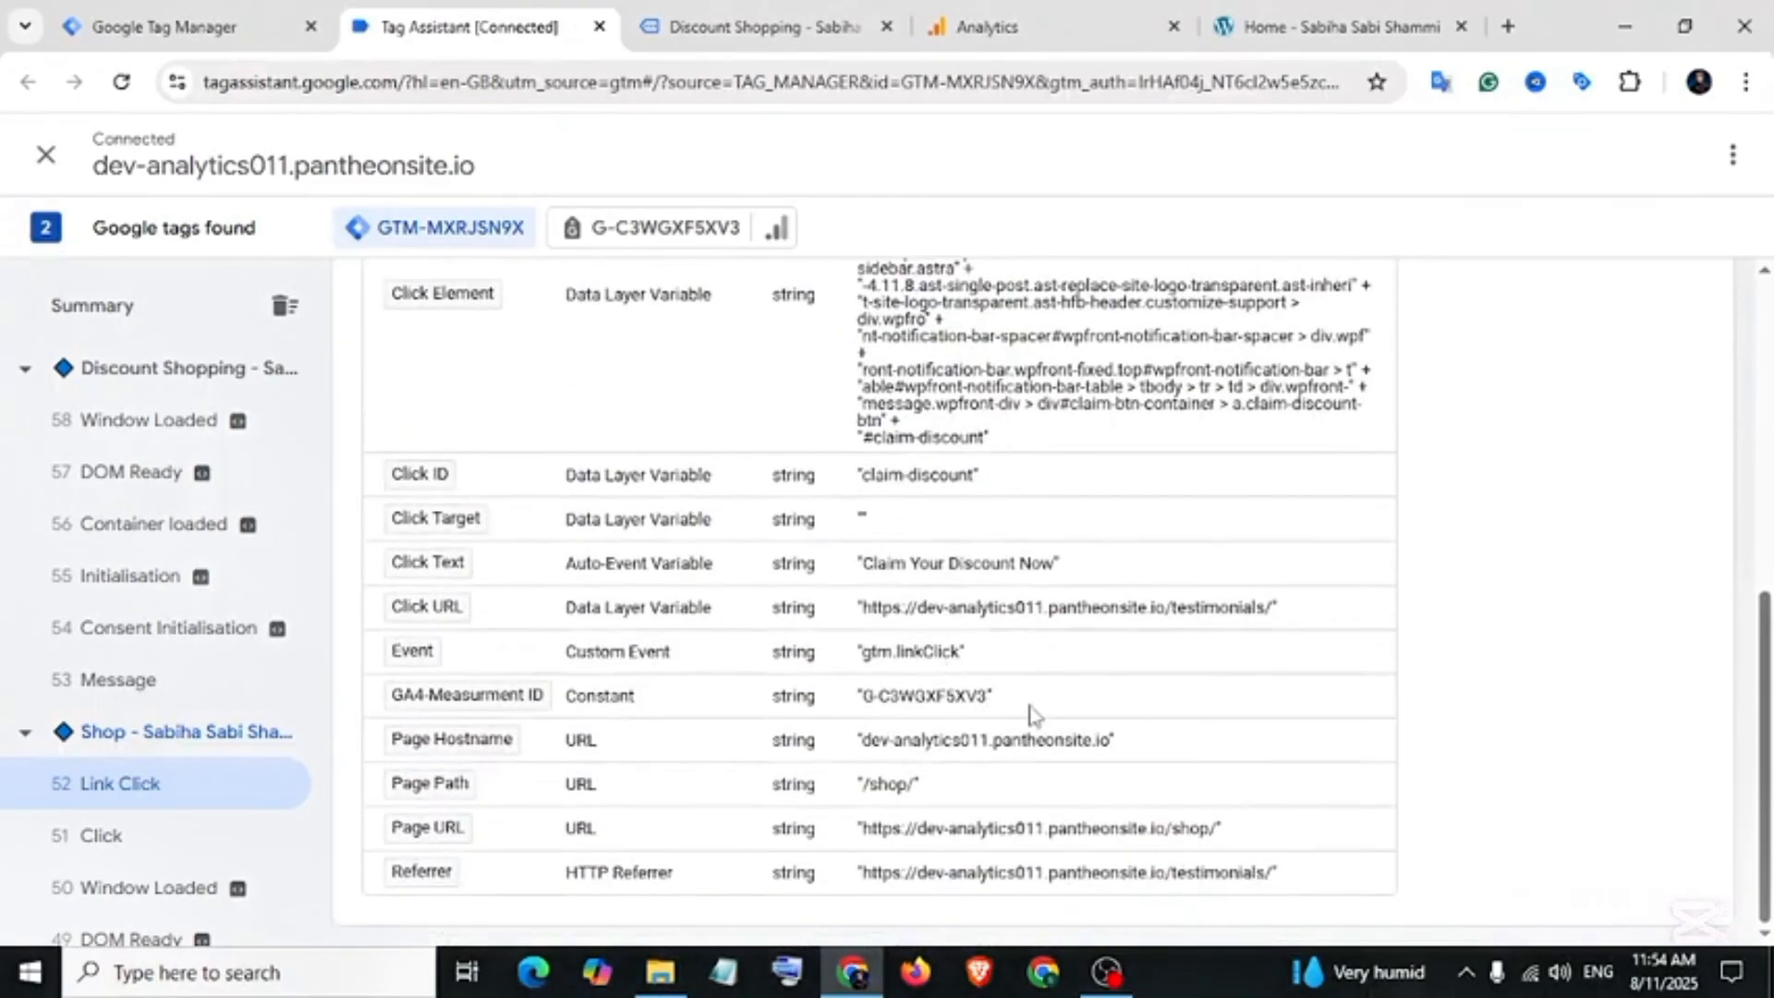
- Switch to the website's home page, capture the screen, and mark the Home and Shop menu items and the discount button with rectangles
{"action": "left_click", "coordinate": [1330, 26]}
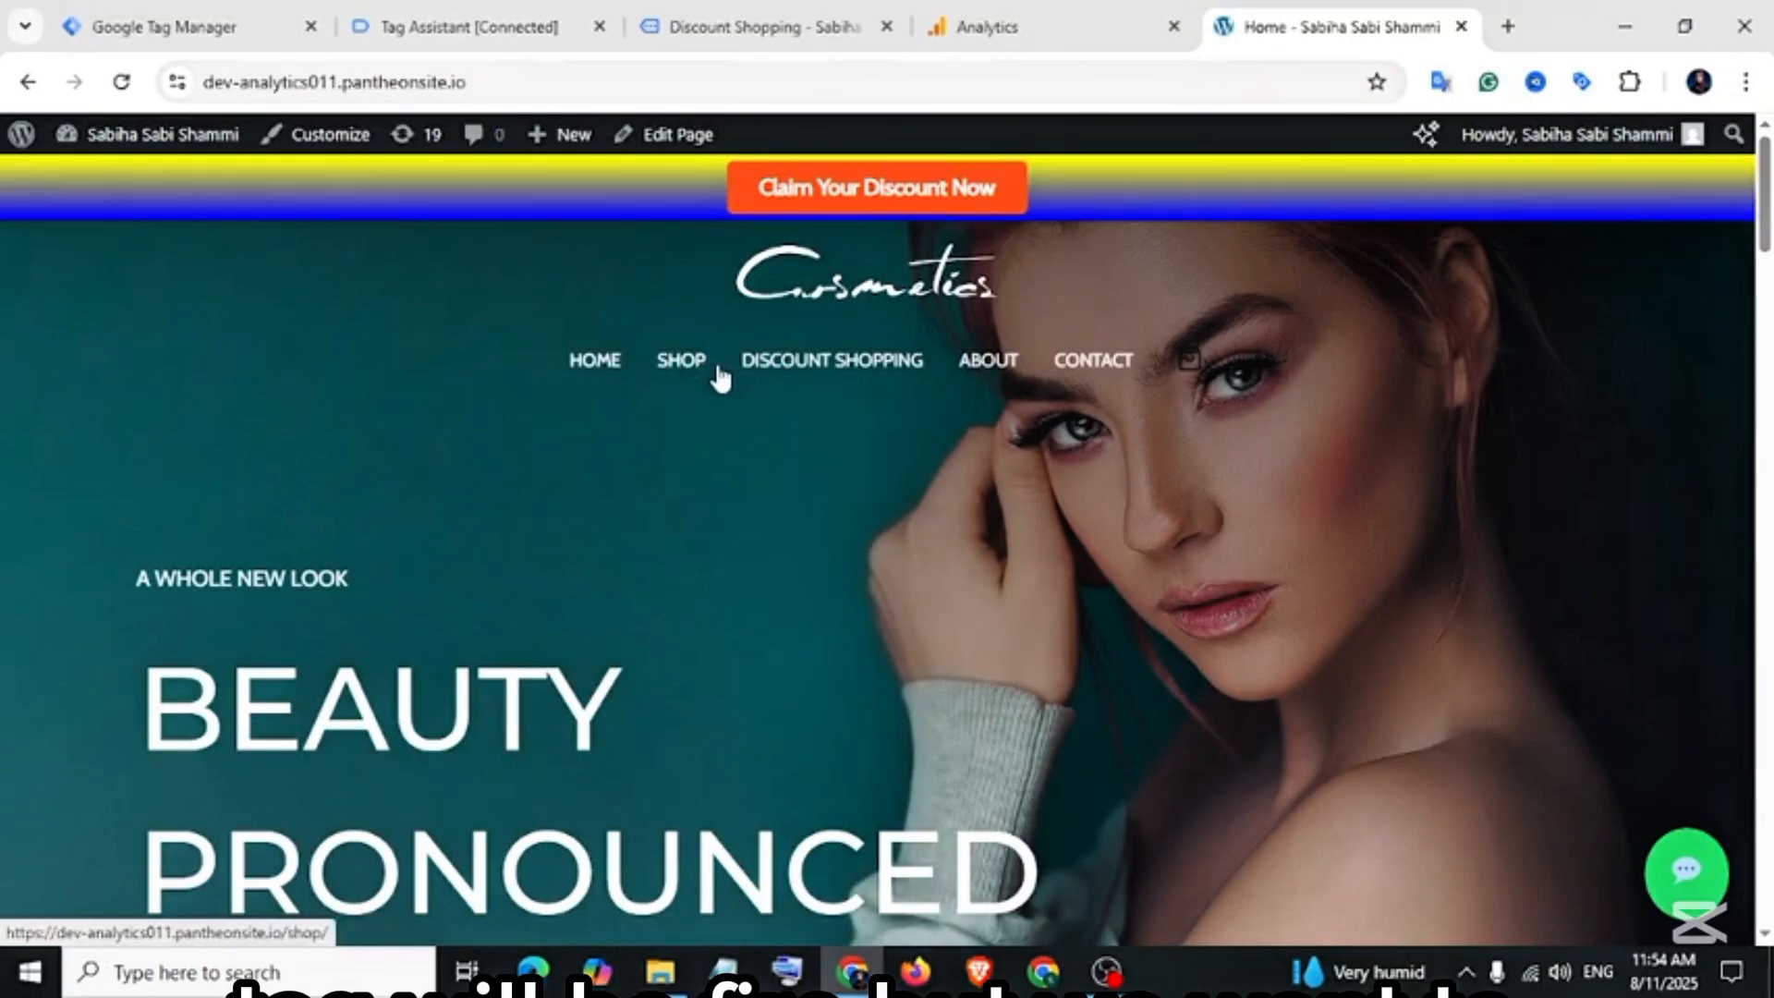
{"action": "left_click", "coordinate": [591, 365]}
{"action": "left_click", "coordinate": [681, 365]}
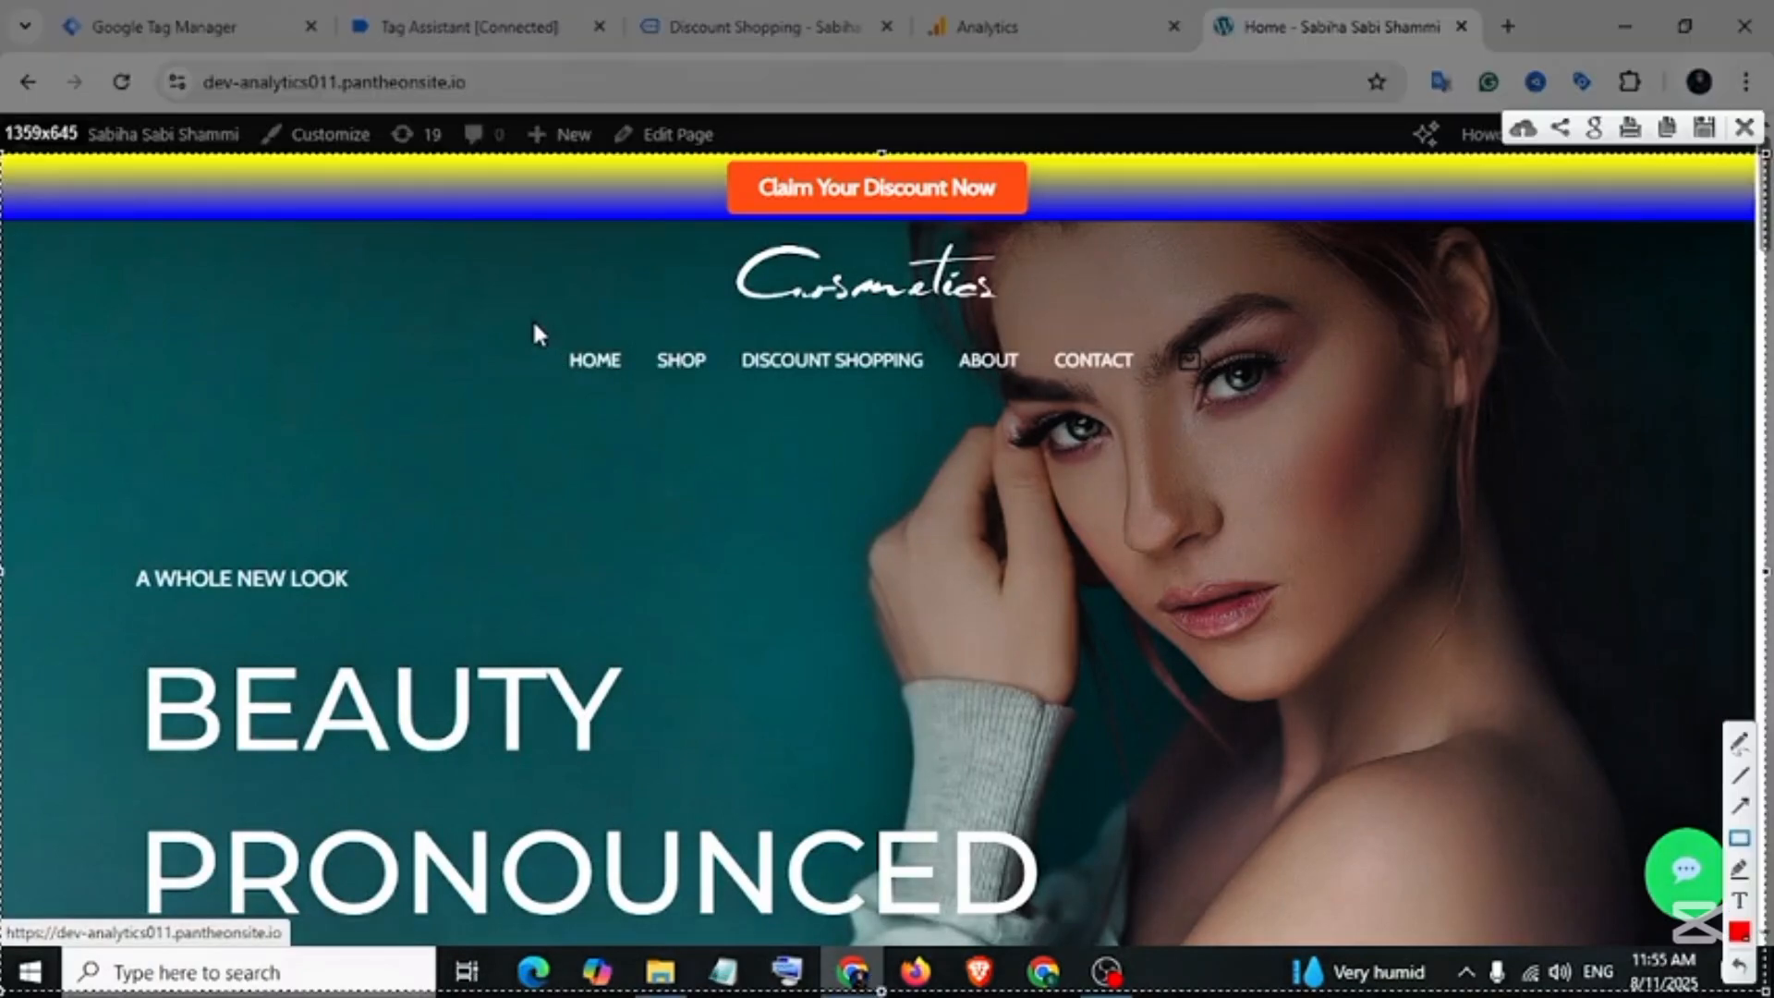
{"action": "left_click_drag", "start_coordinate": [532, 319], "coordinate": [638, 391]}
{"action": "left_click_drag", "start_coordinate": [706, 164], "coordinate": [1024, 217]}
{"action": "left_click_drag", "start_coordinate": [650, 334], "coordinate": [725, 390]}
{"action": "left_click_drag", "start_coordinate": [689, 164], "coordinate": [1032, 240]}
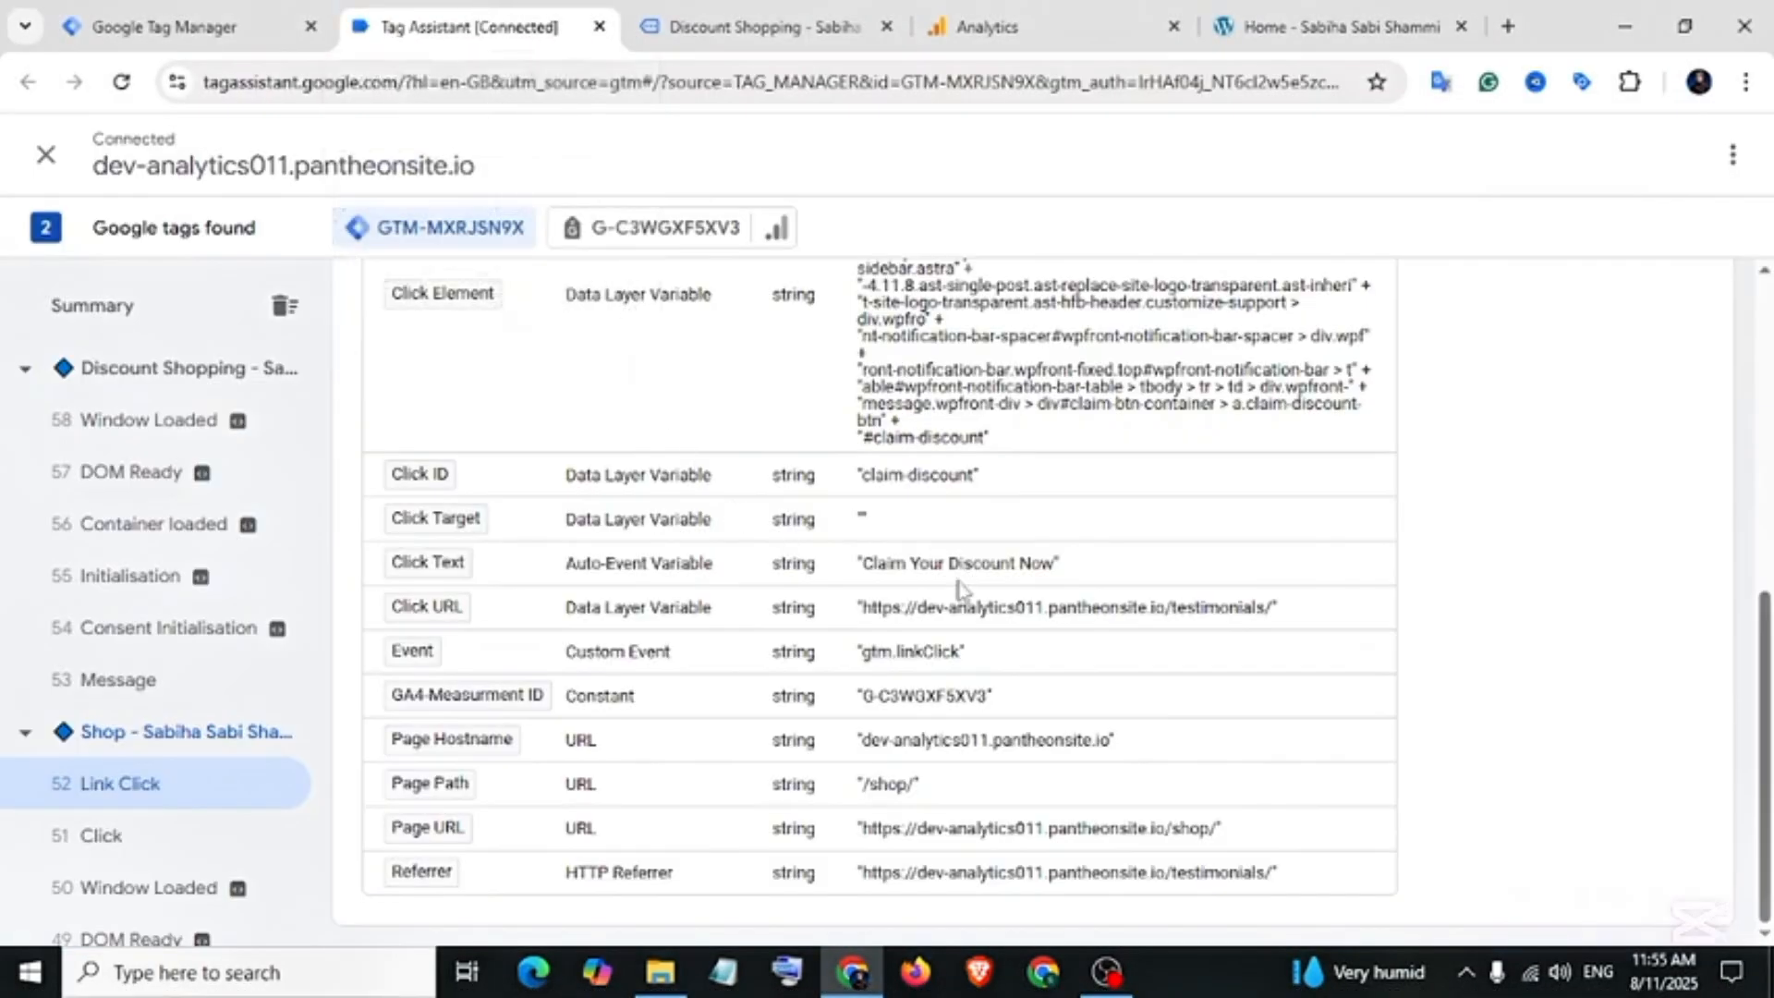
- Compare the Page Path values of the Link Click events on the Shop page and the home page
{"action": "left_click_drag", "start_coordinate": [857, 787], "coordinate": [916, 790]}
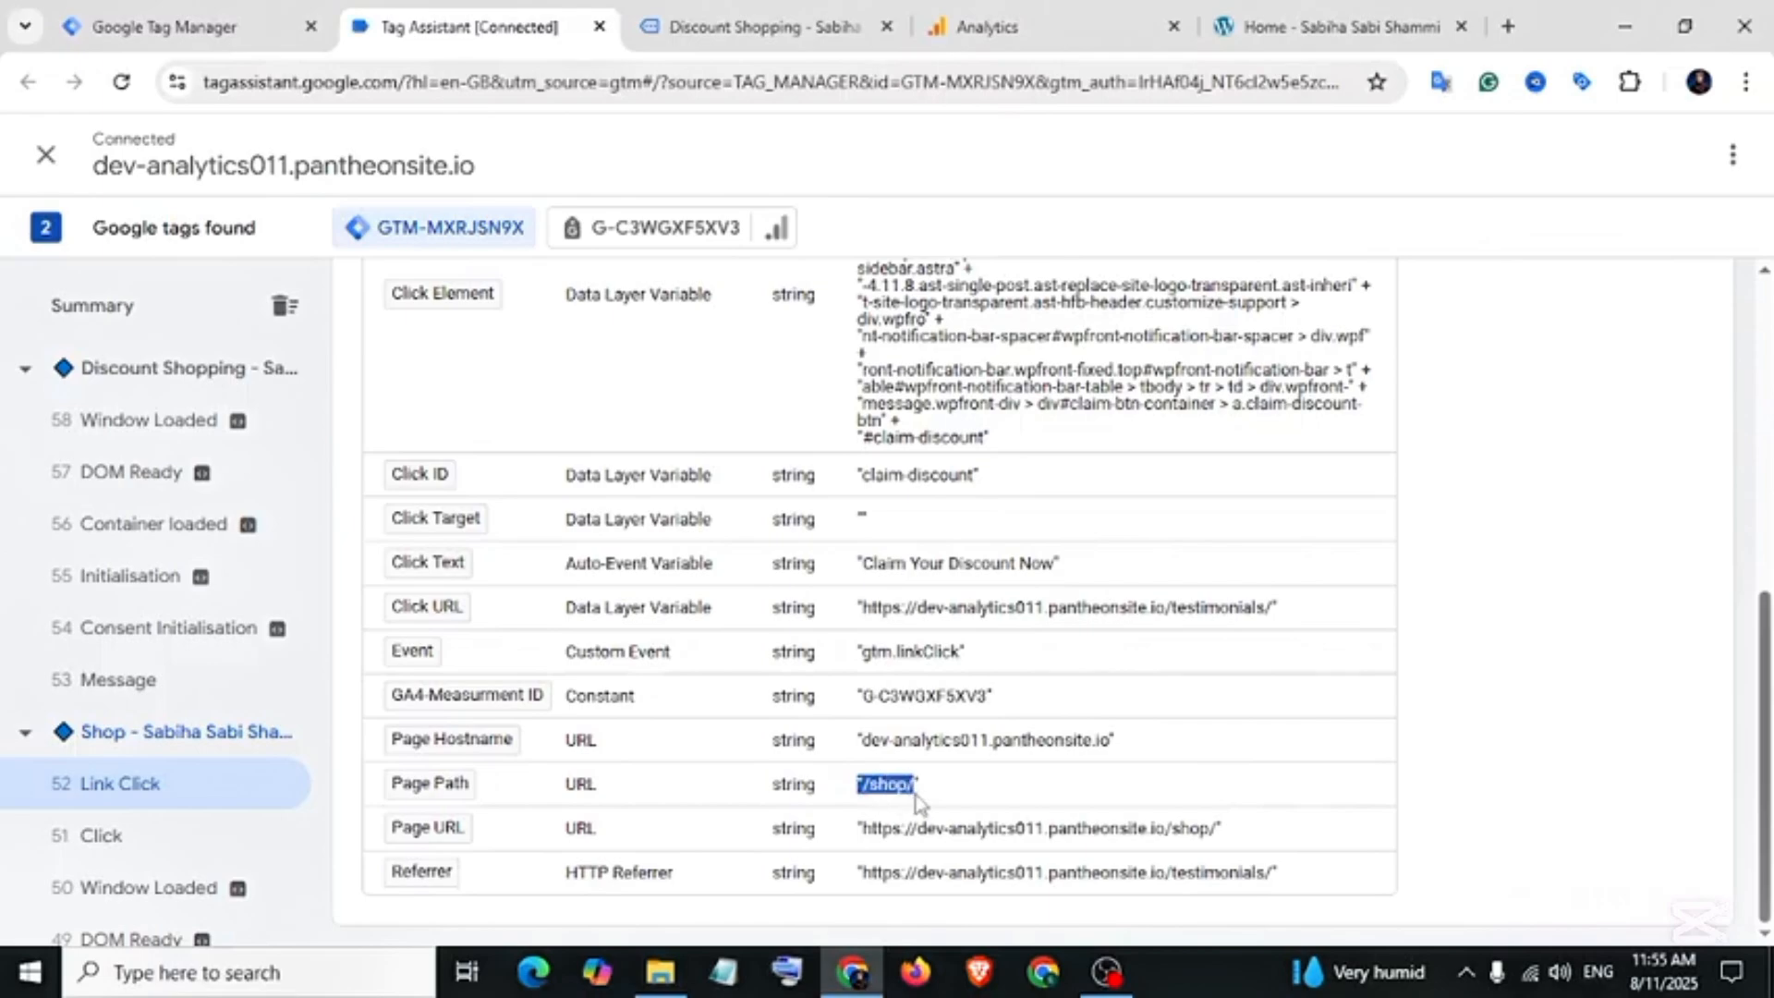
{"action": "scroll", "coordinate": [180, 795], "scroll_direction": "down", "scroll_amount": 15}
{"action": "scroll", "coordinate": [120, 462], "scroll_direction": "up", "scroll_amount": 1}
{"action": "left_click", "coordinate": [120, 497]}
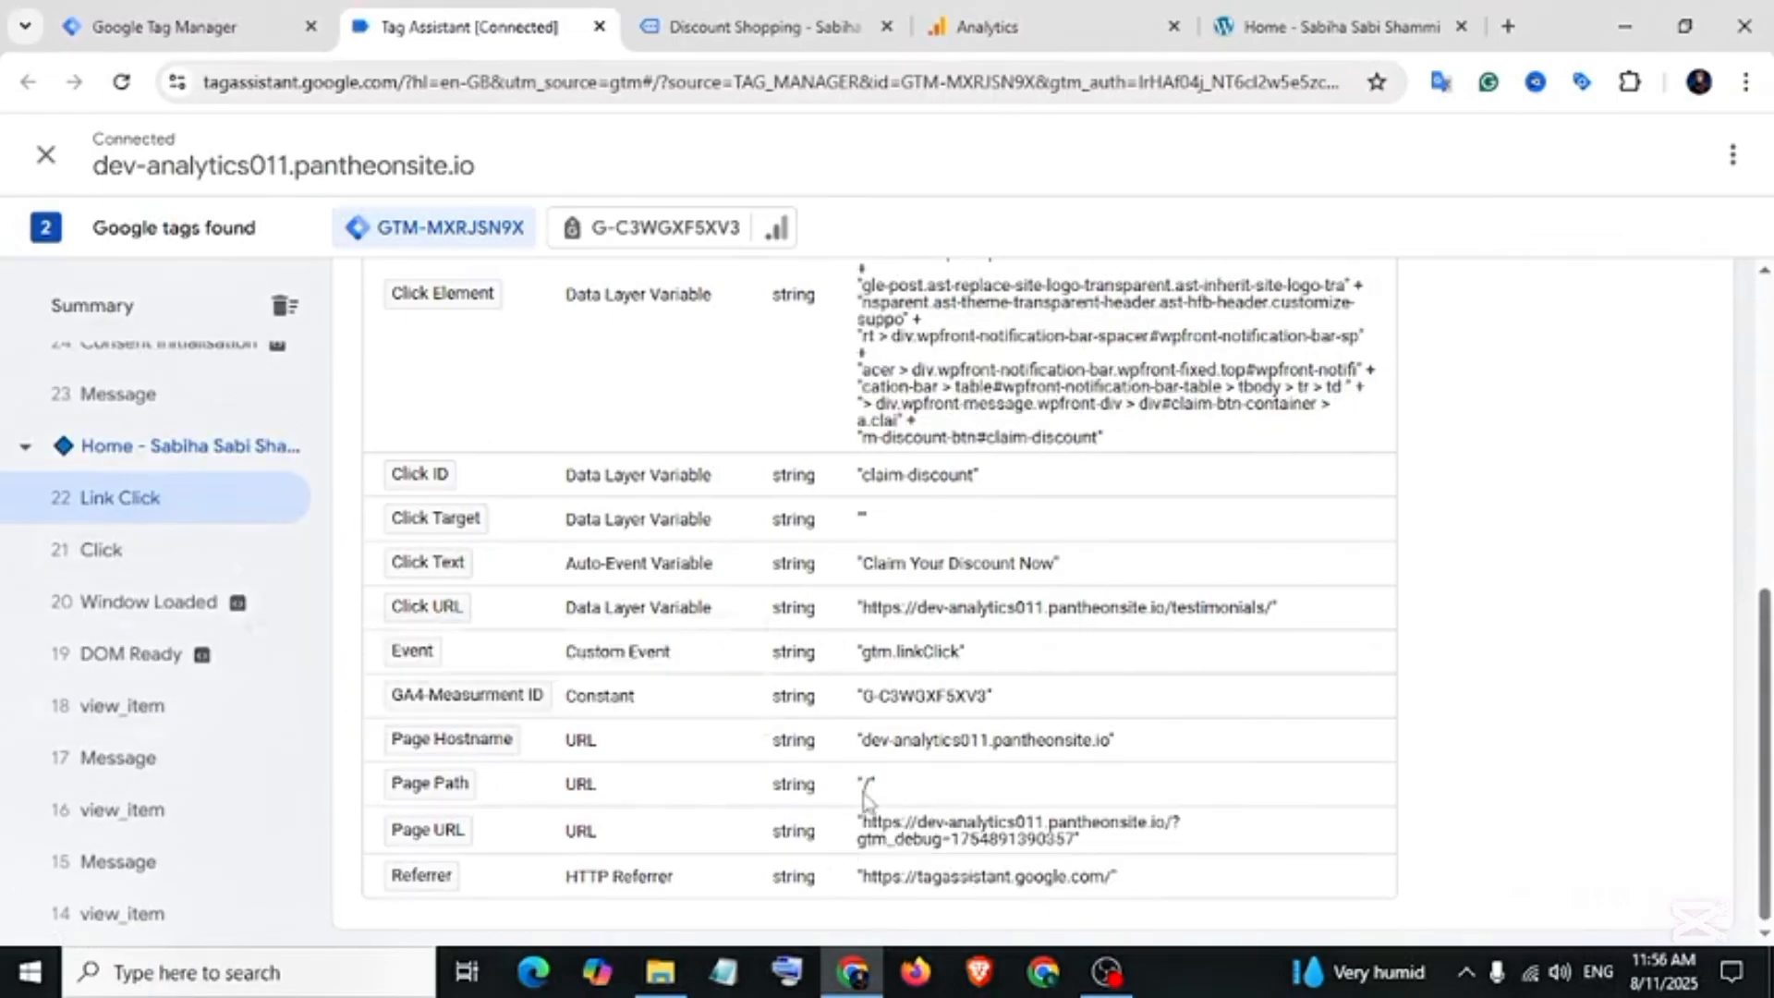
{"action": "left_click_drag", "start_coordinate": [856, 787], "coordinate": [894, 795]}
- Switch to Google Tag Manager and create a new trigger of the type Click - Just Links
{"action": "left_click", "coordinate": [209, 33]}
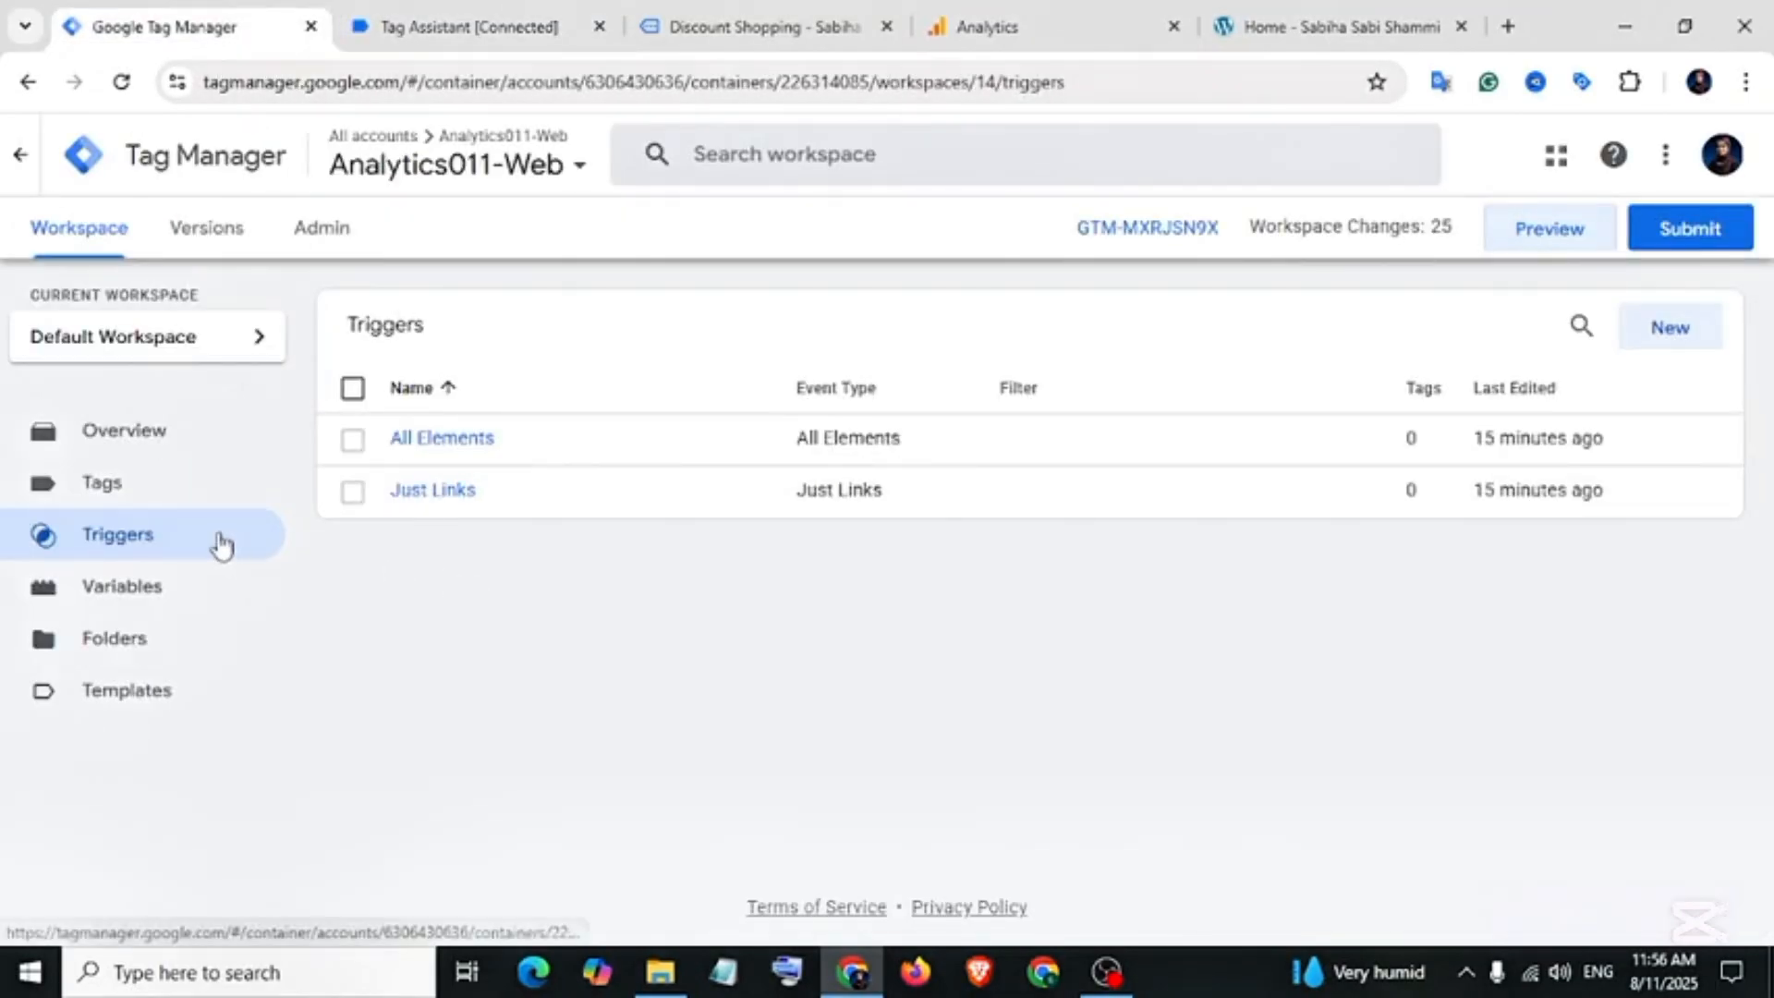
{"action": "left_click", "coordinate": [1641, 338]}
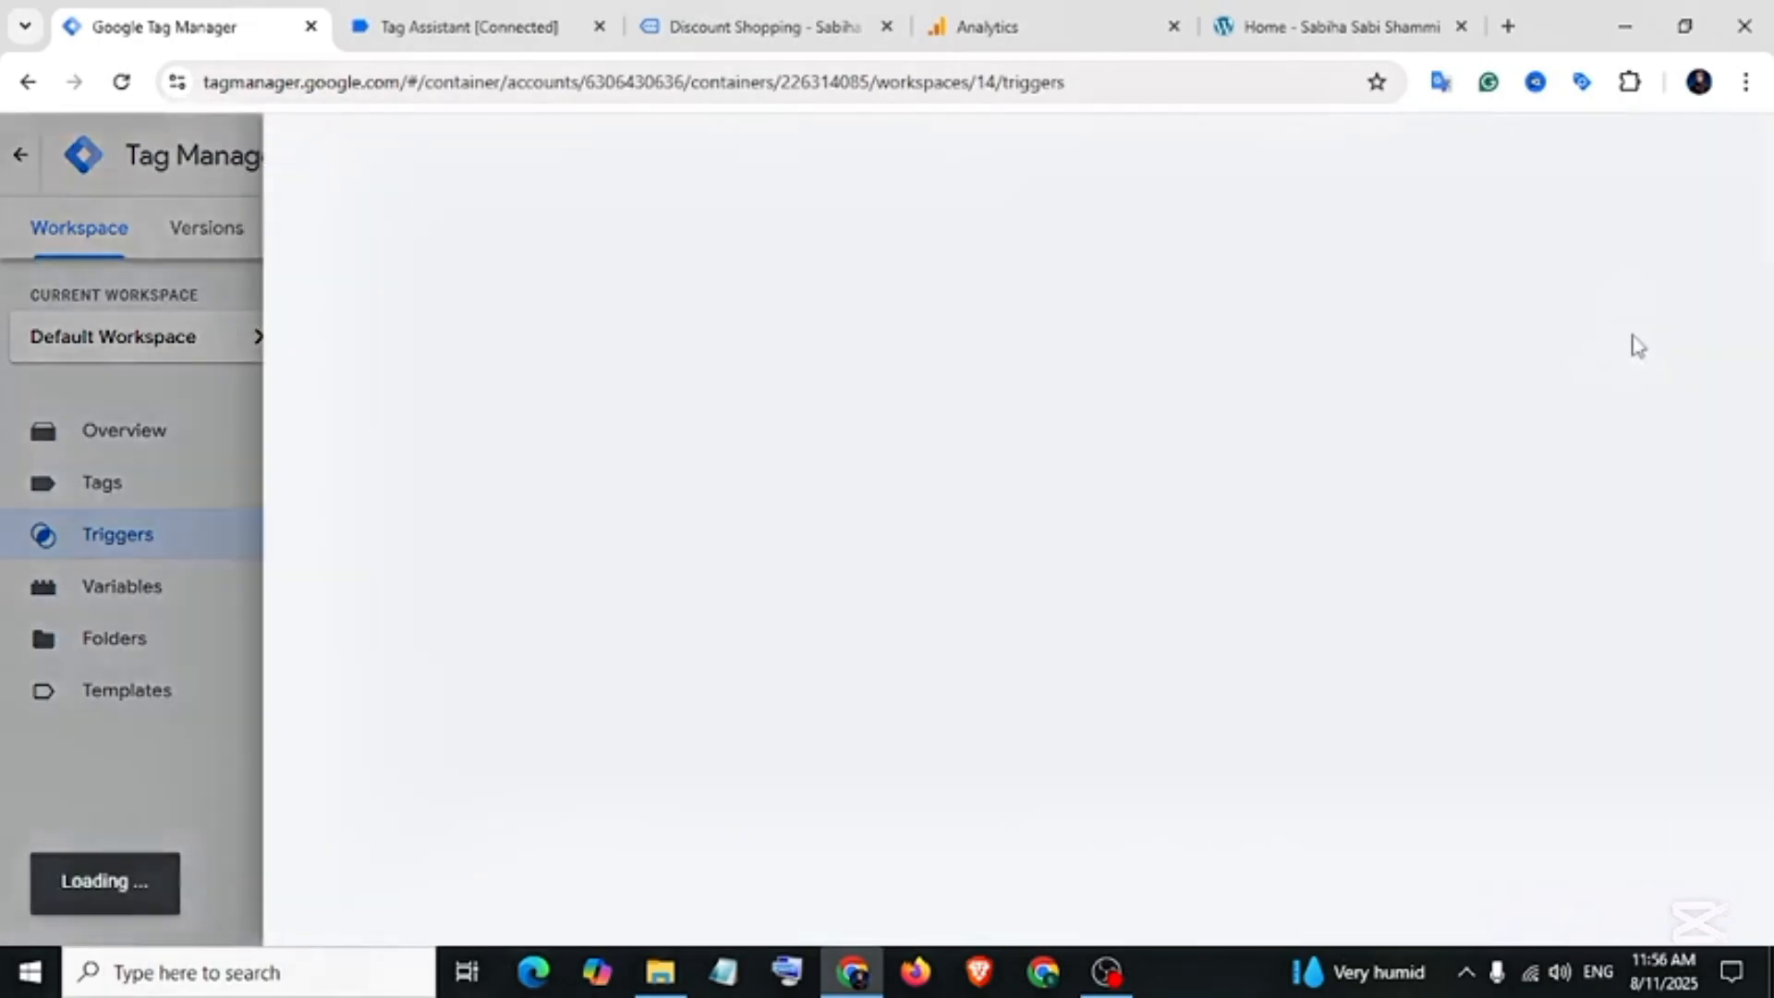
{"action": "left_click", "coordinate": [806, 451]}
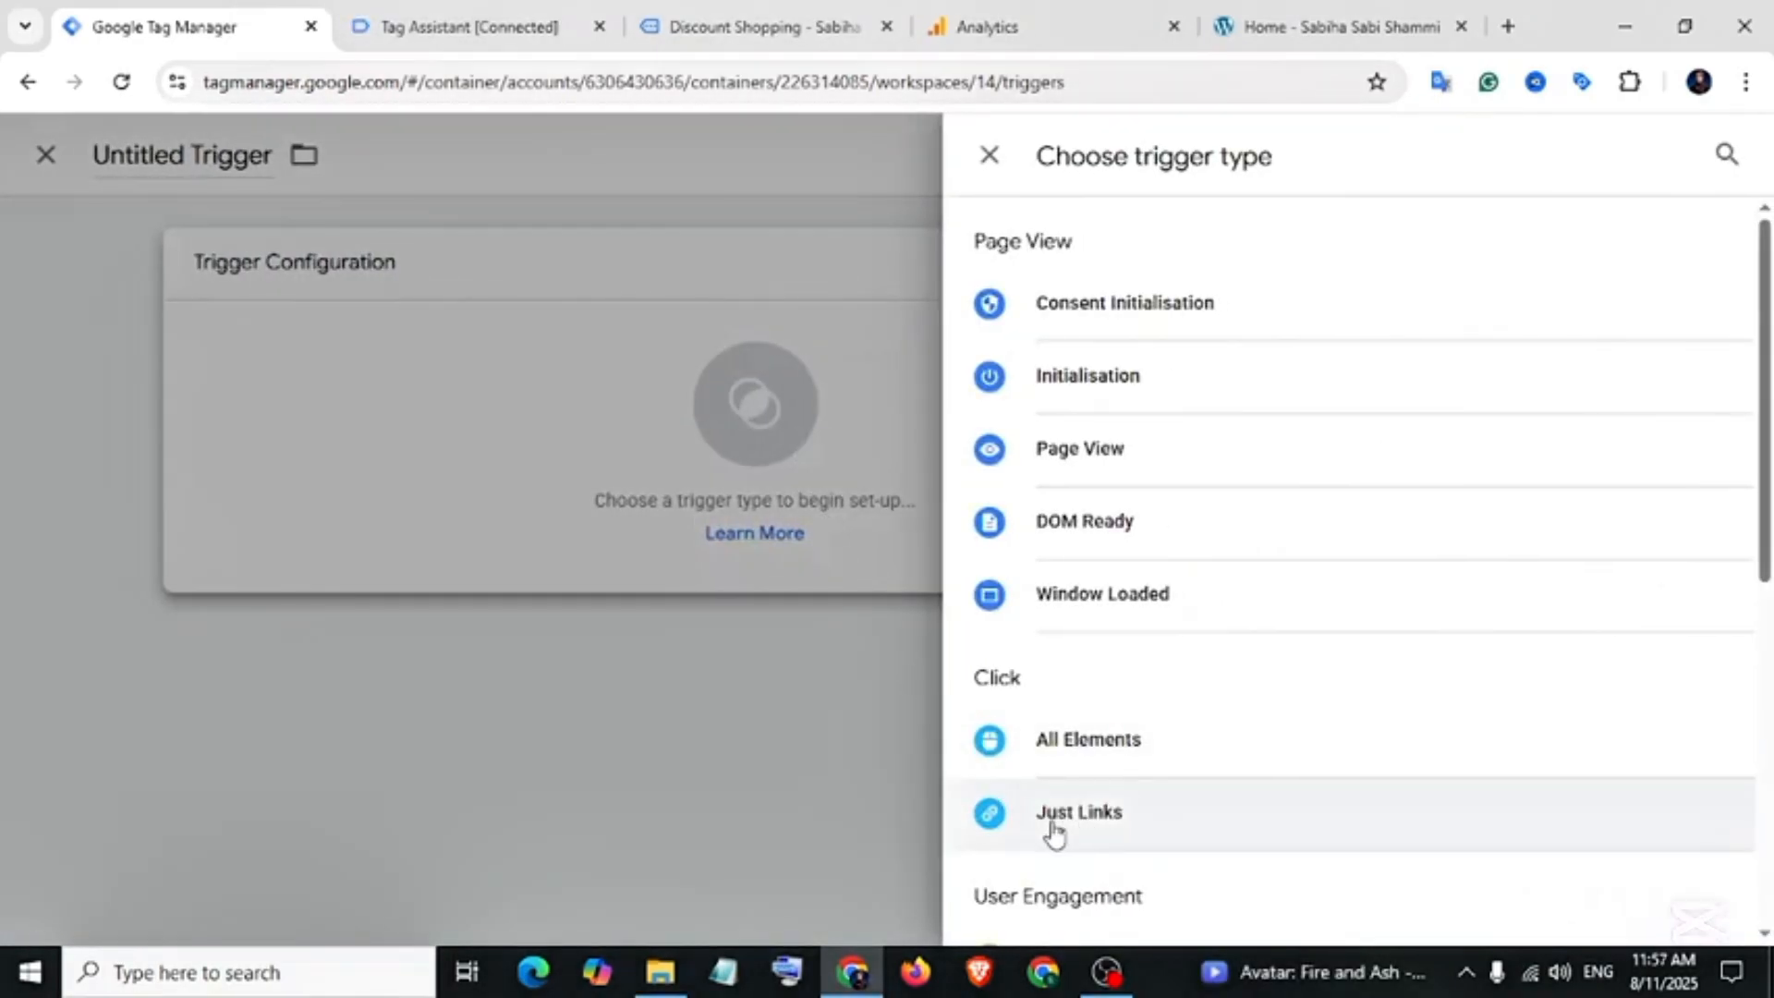
{"action": "left_click", "coordinate": [1070, 834]}
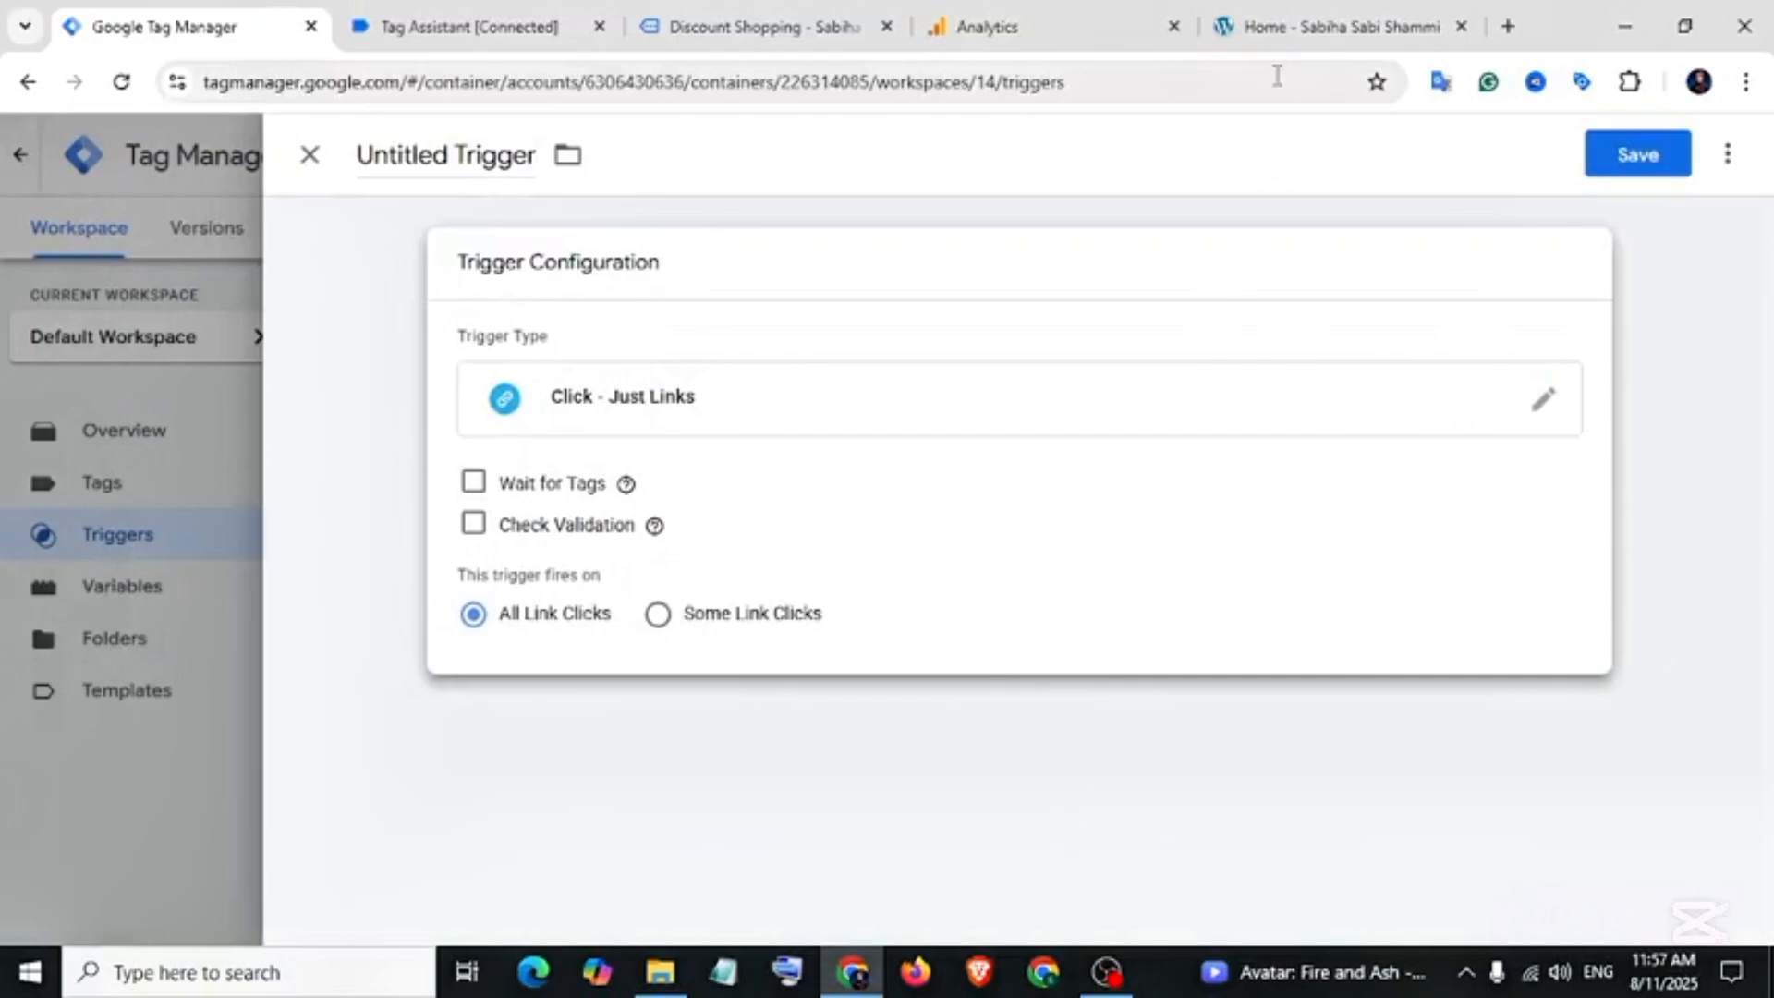
- Inspect the Claim Your Discount Now button on the website's home page
{"action": "left_click", "coordinate": [1267, 19]}
{"action": "right_click", "coordinate": [891, 203]}
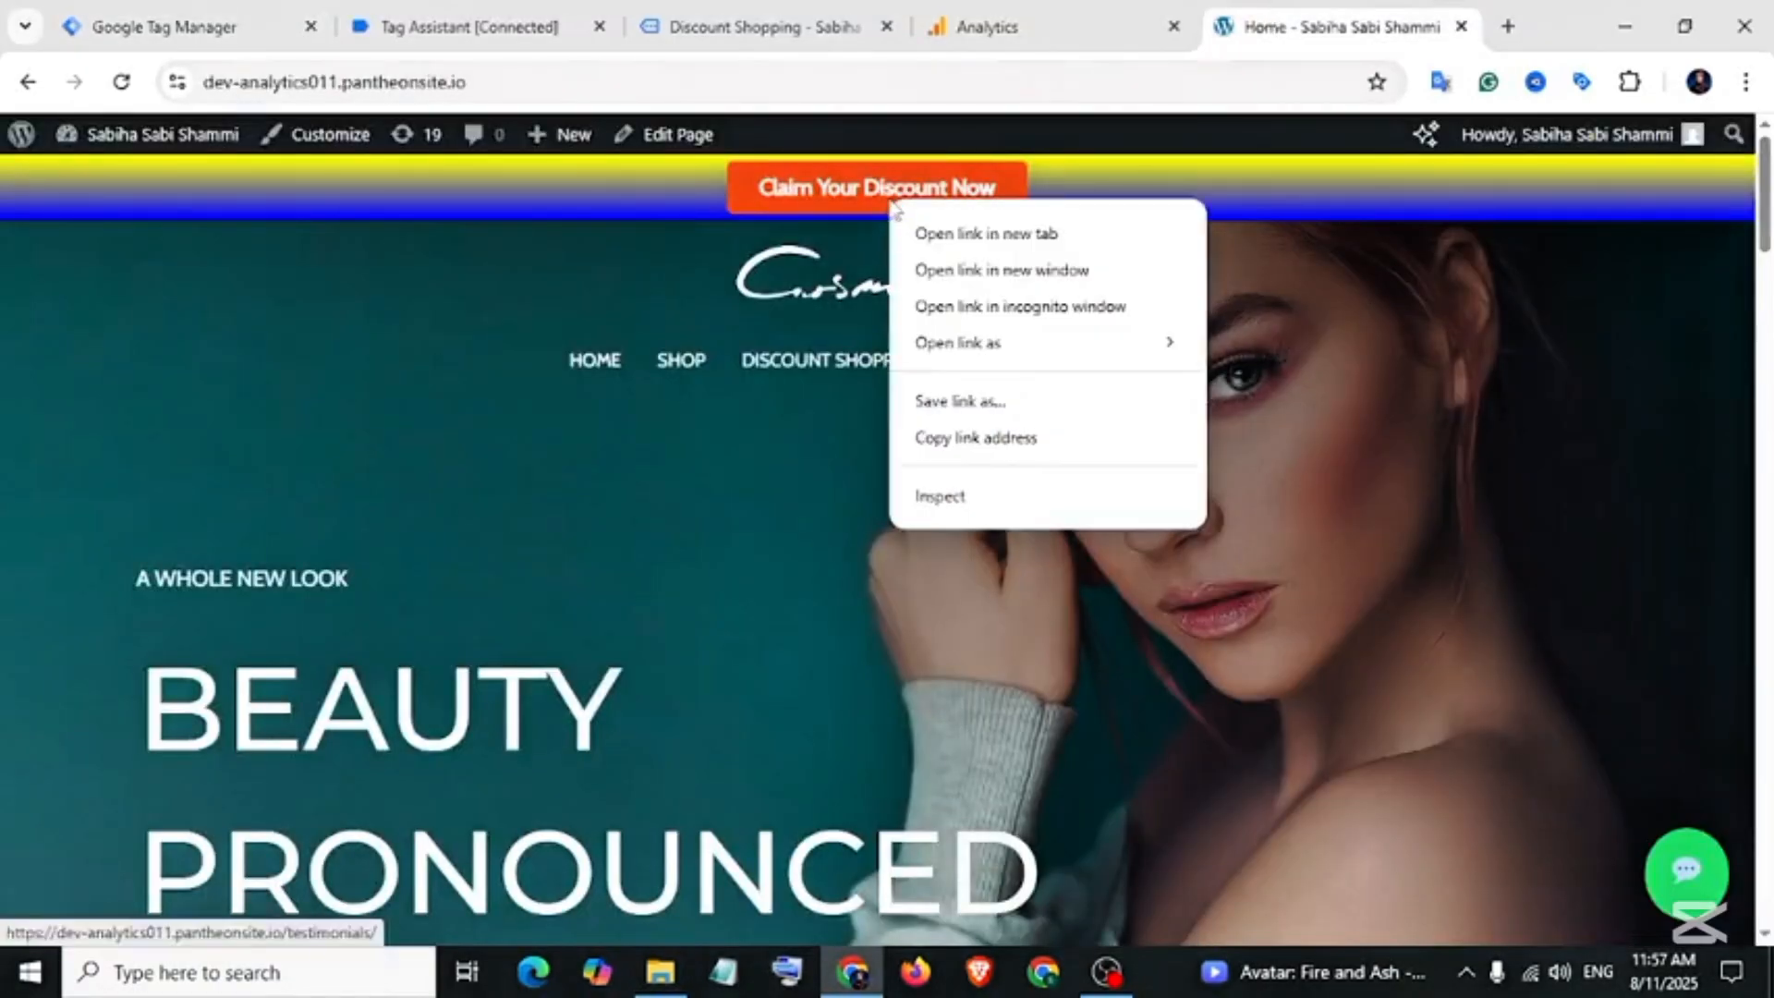
{"action": "left_click", "coordinate": [935, 496]}
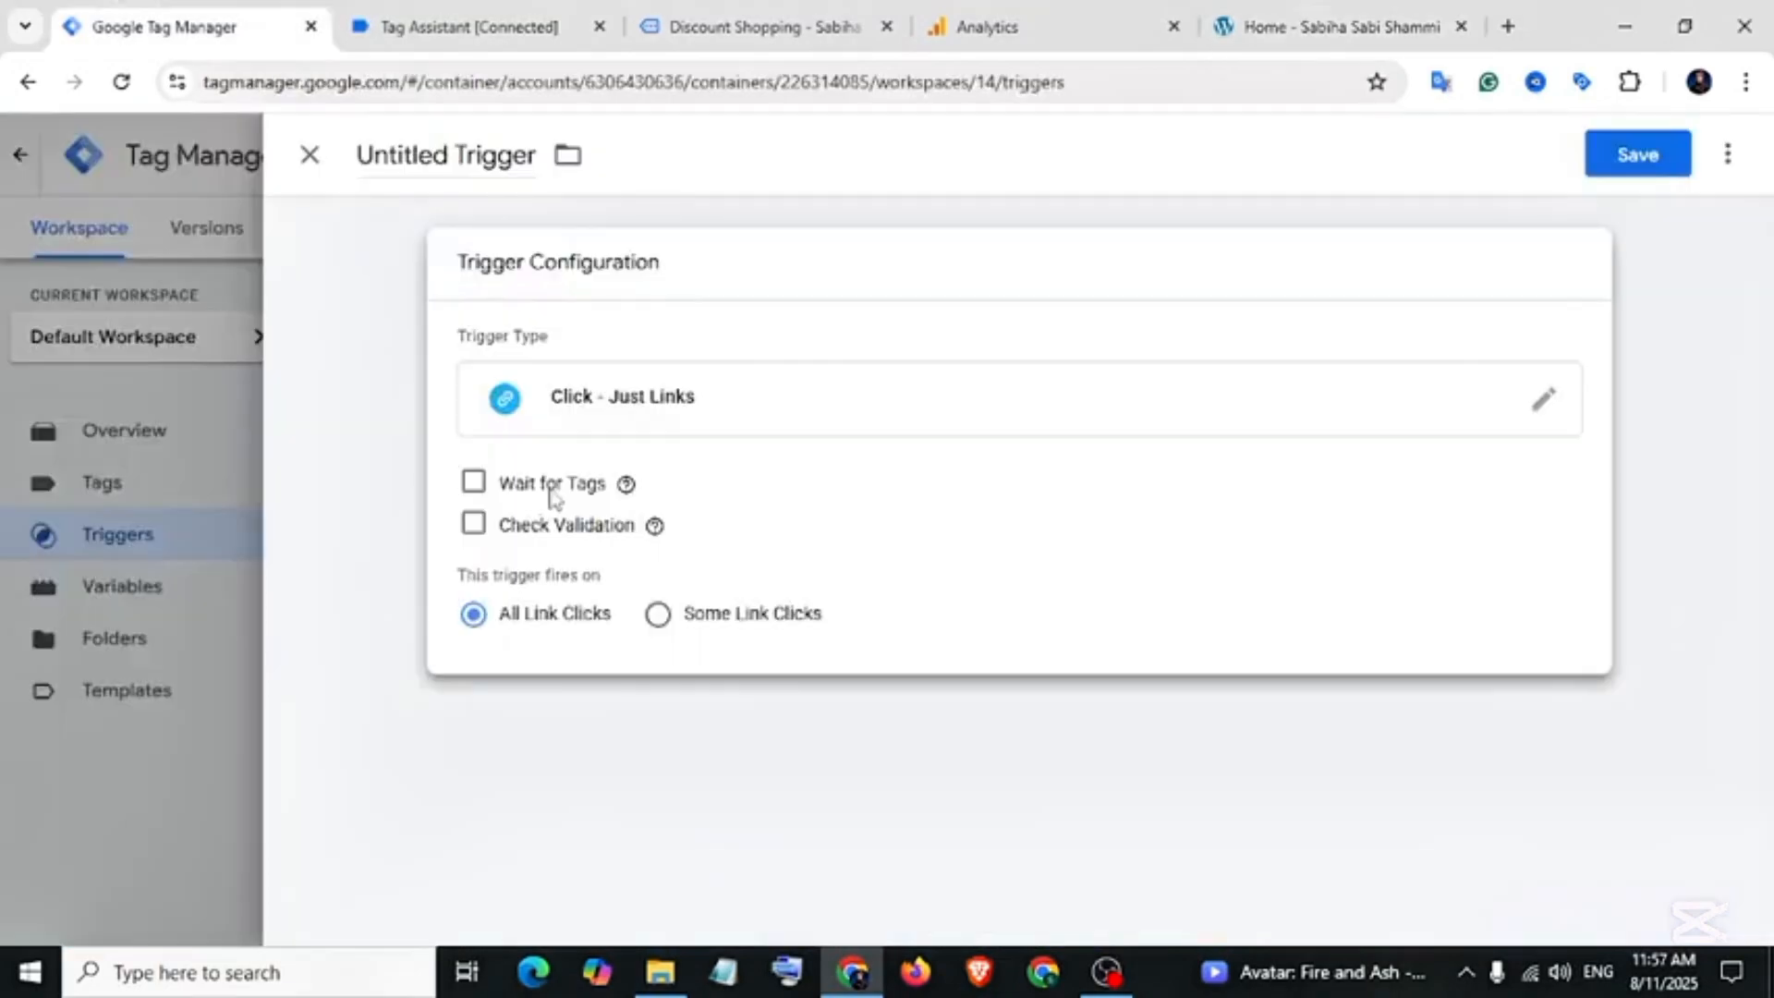
- Restrict the trigger to Some Link Clicks with the equals operator, and try to enter {{Page Path}} as the condition's variable
{"action": "left_click", "coordinate": [658, 618]}
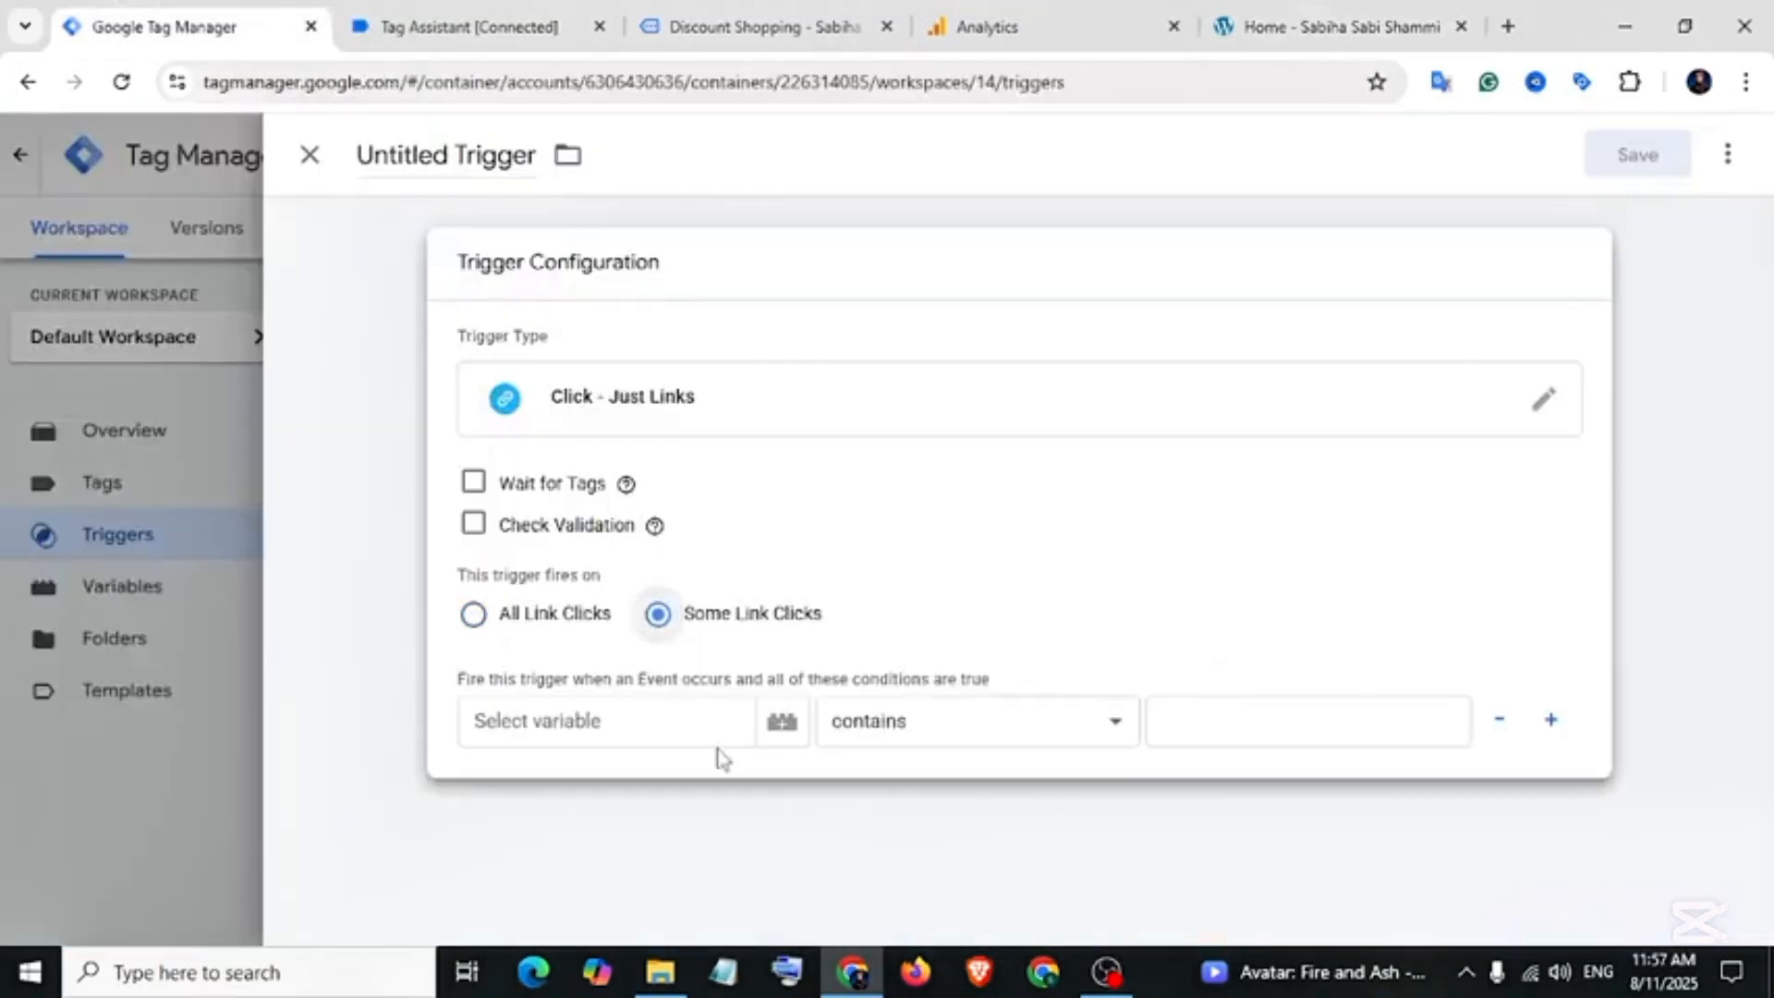
{"action": "left_click", "coordinate": [566, 729]}
{"action": "type", "text": "{{"}
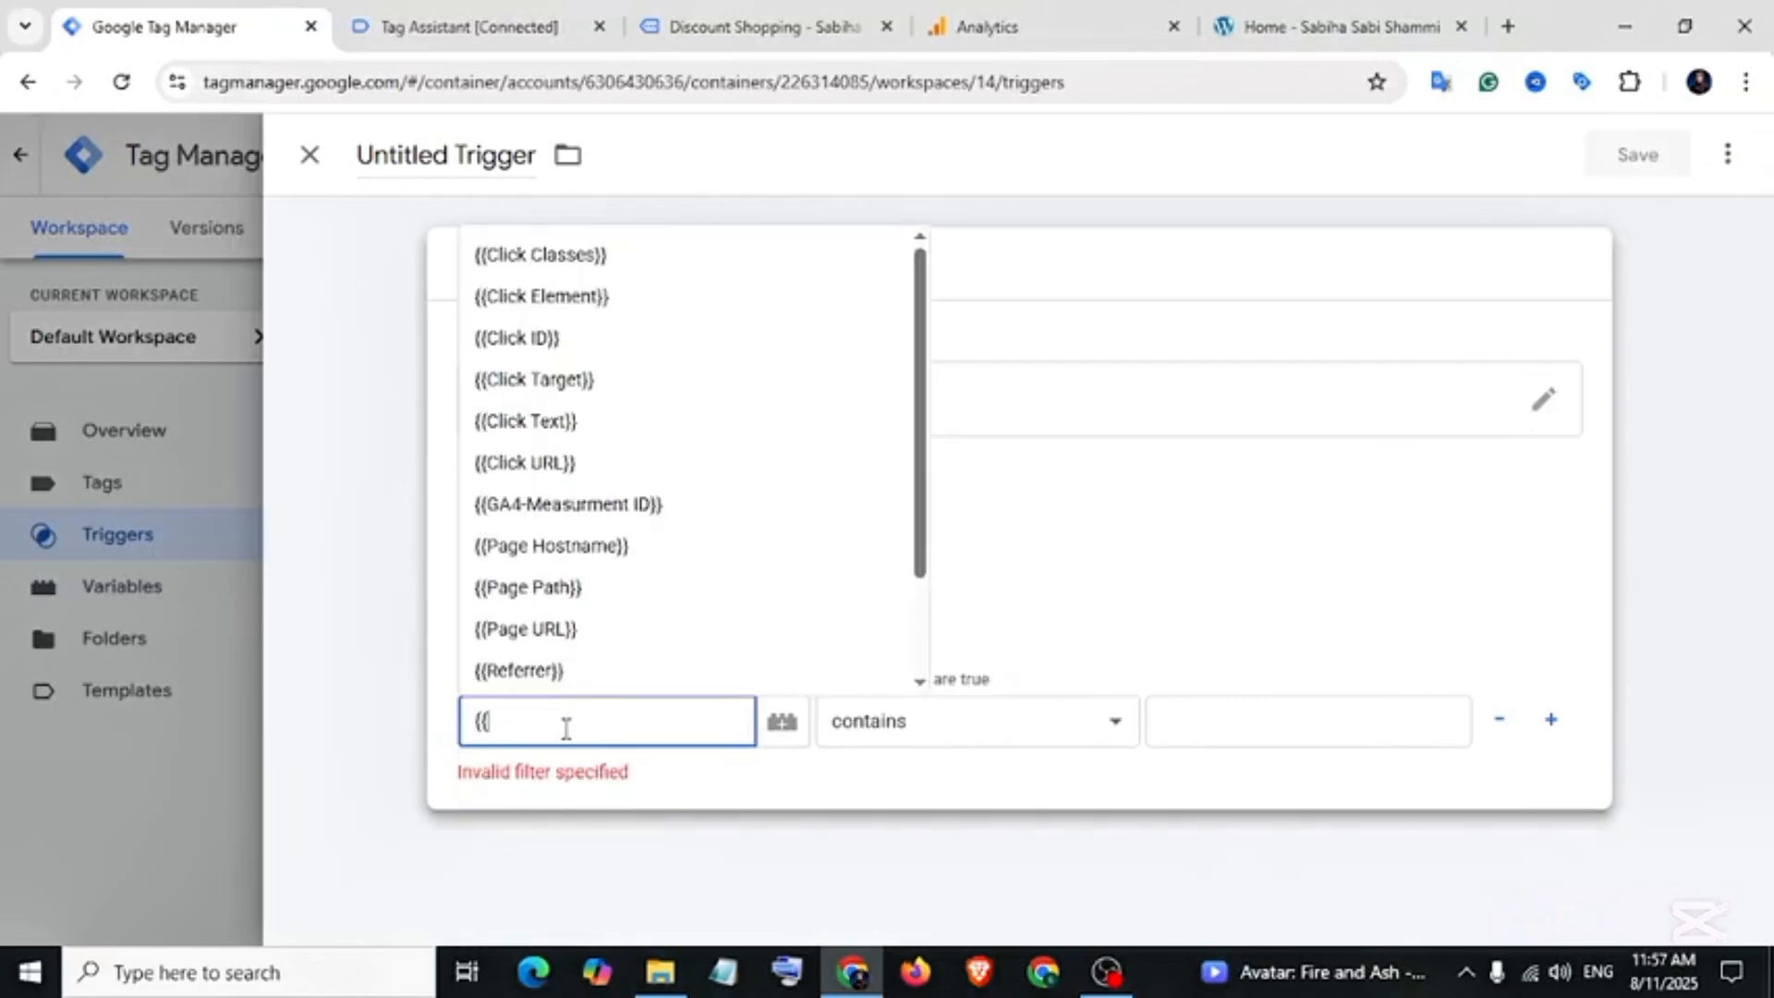
{"action": "type", "text": "P"}
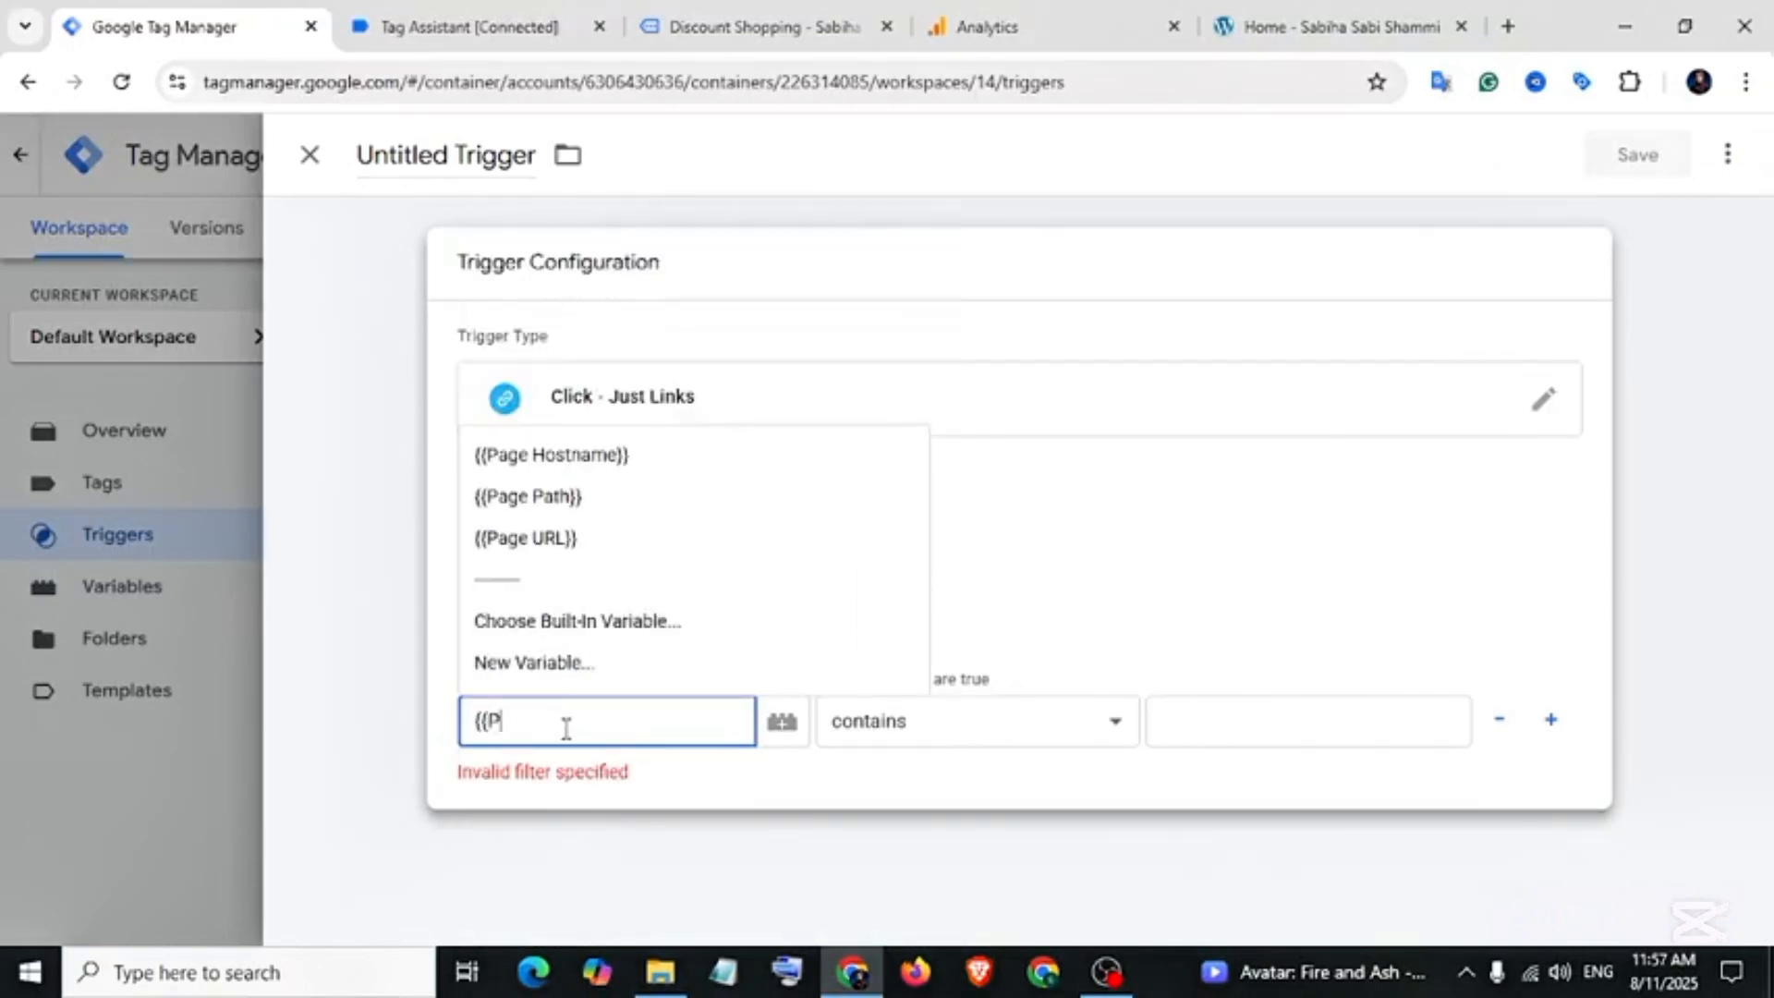
{"action": "type", "text": "age Pa"}
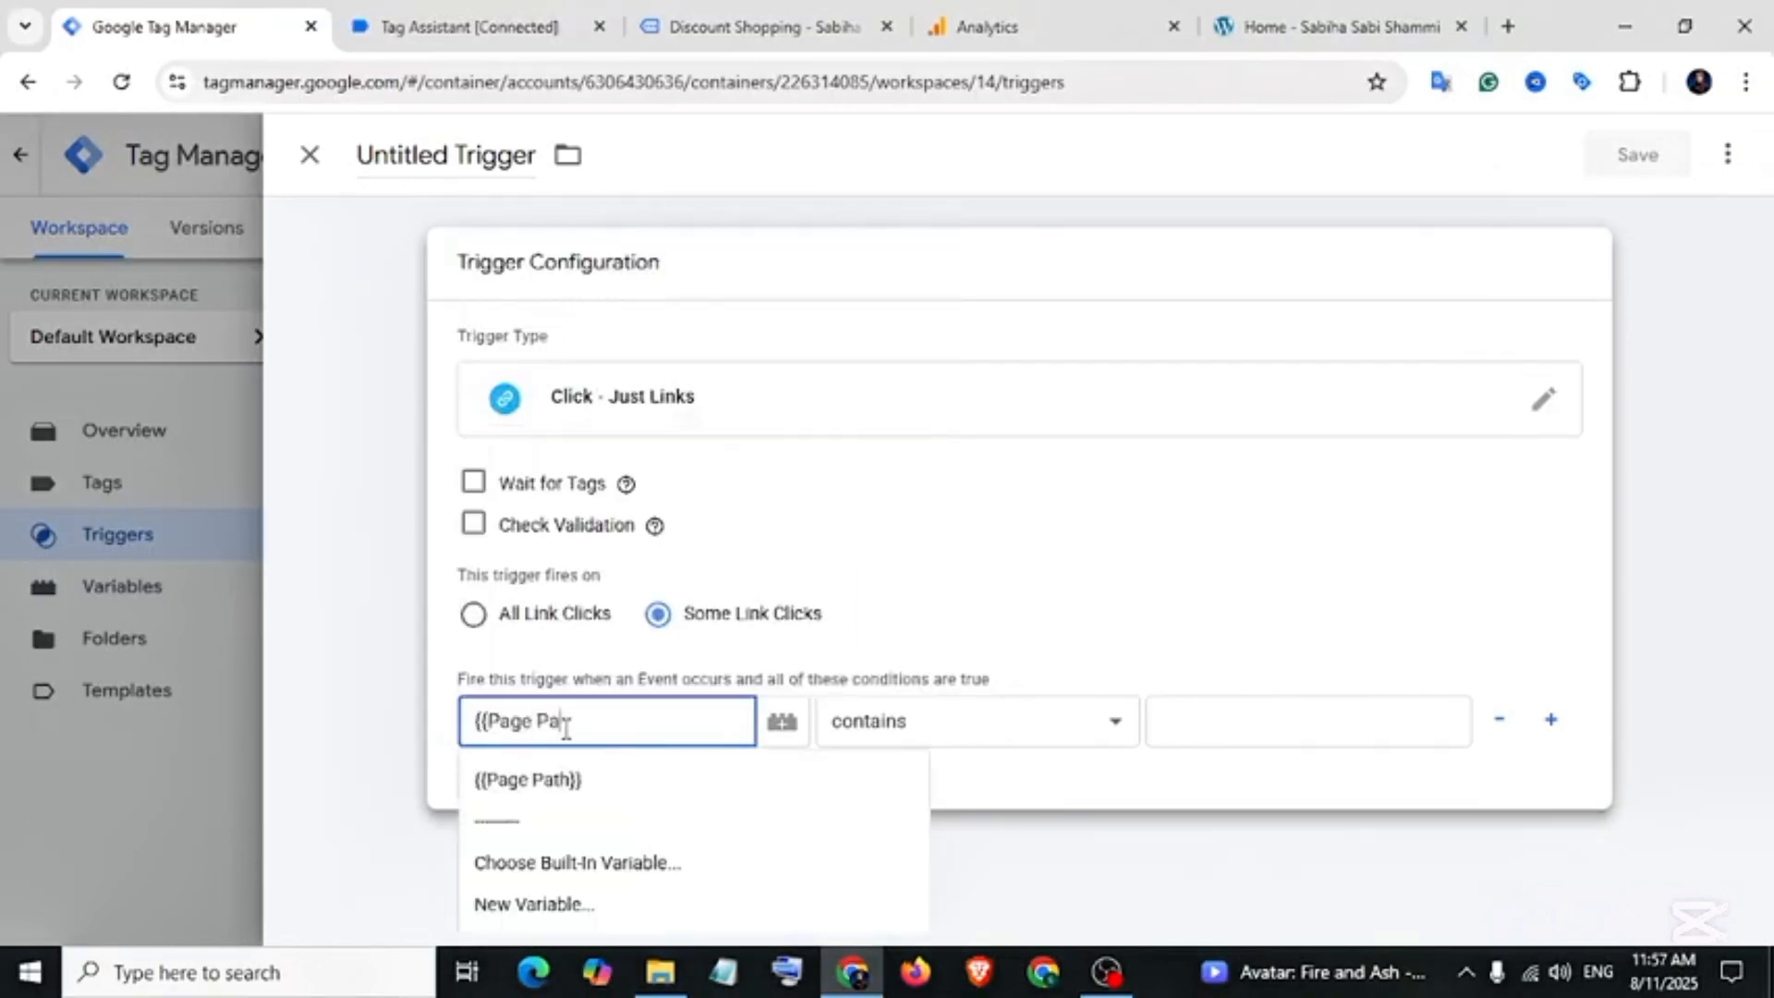
{"action": "type", "text": "t"}
{"action": "type", "text": "h}}"}
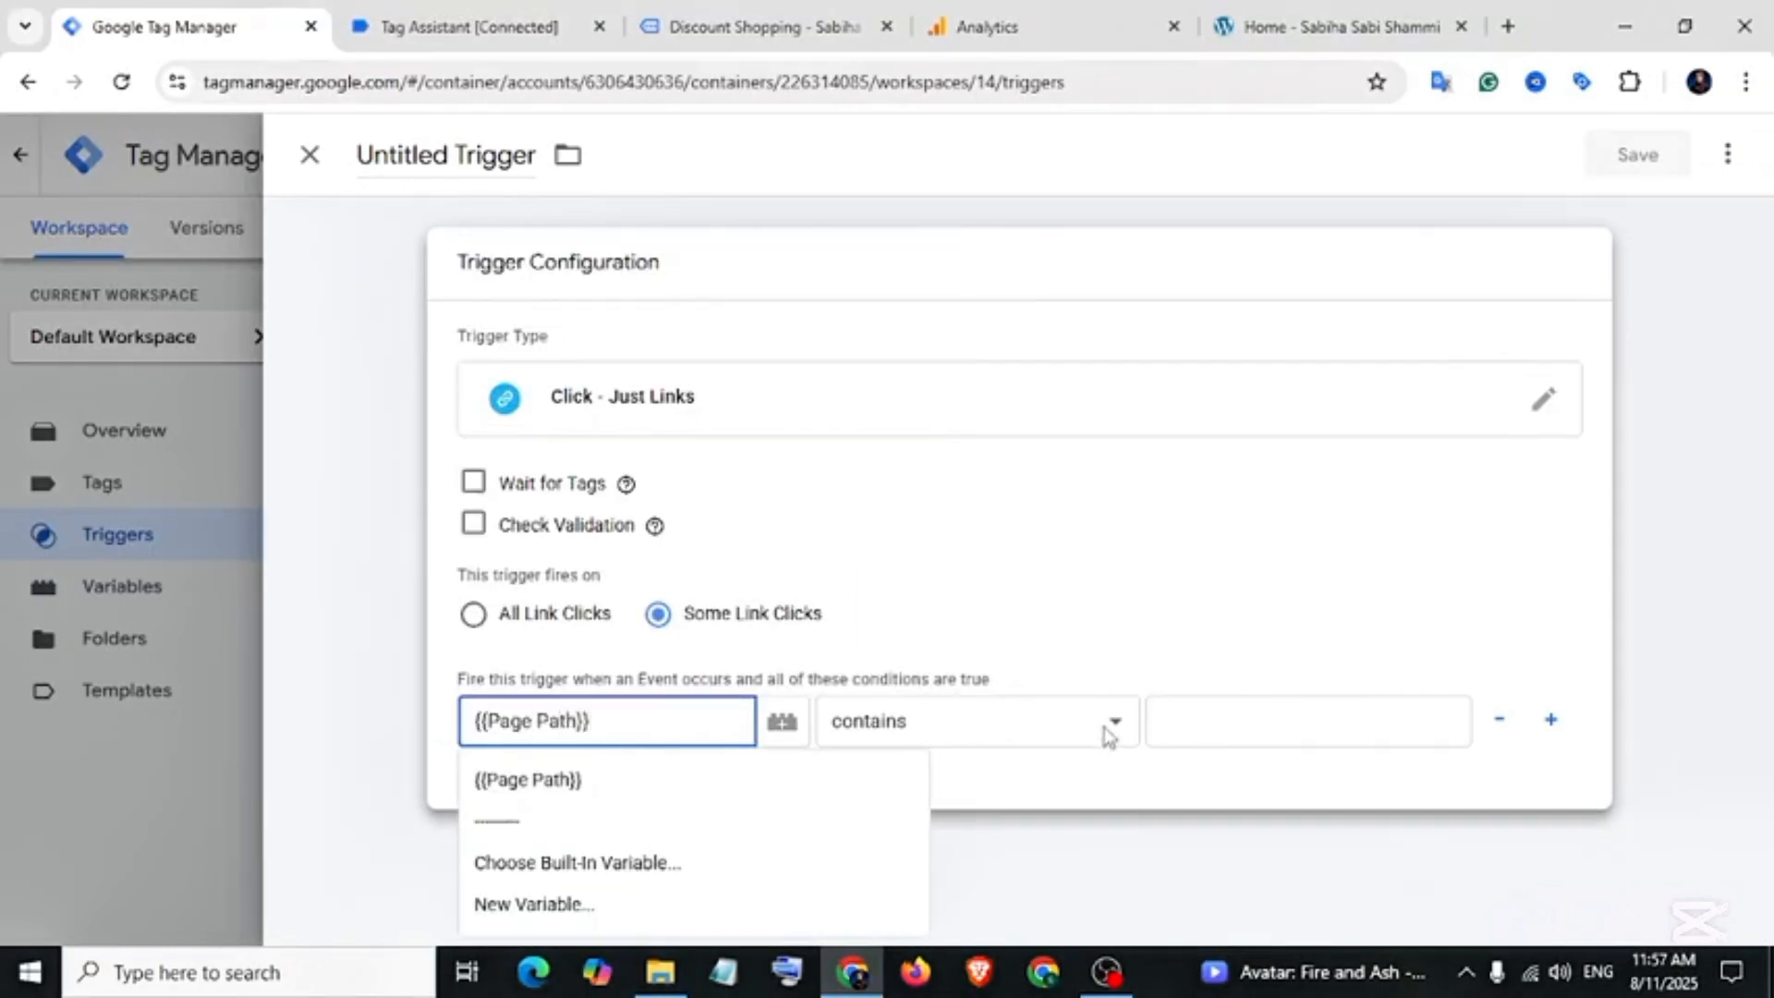
{"action": "left_click", "coordinate": [1107, 730]}
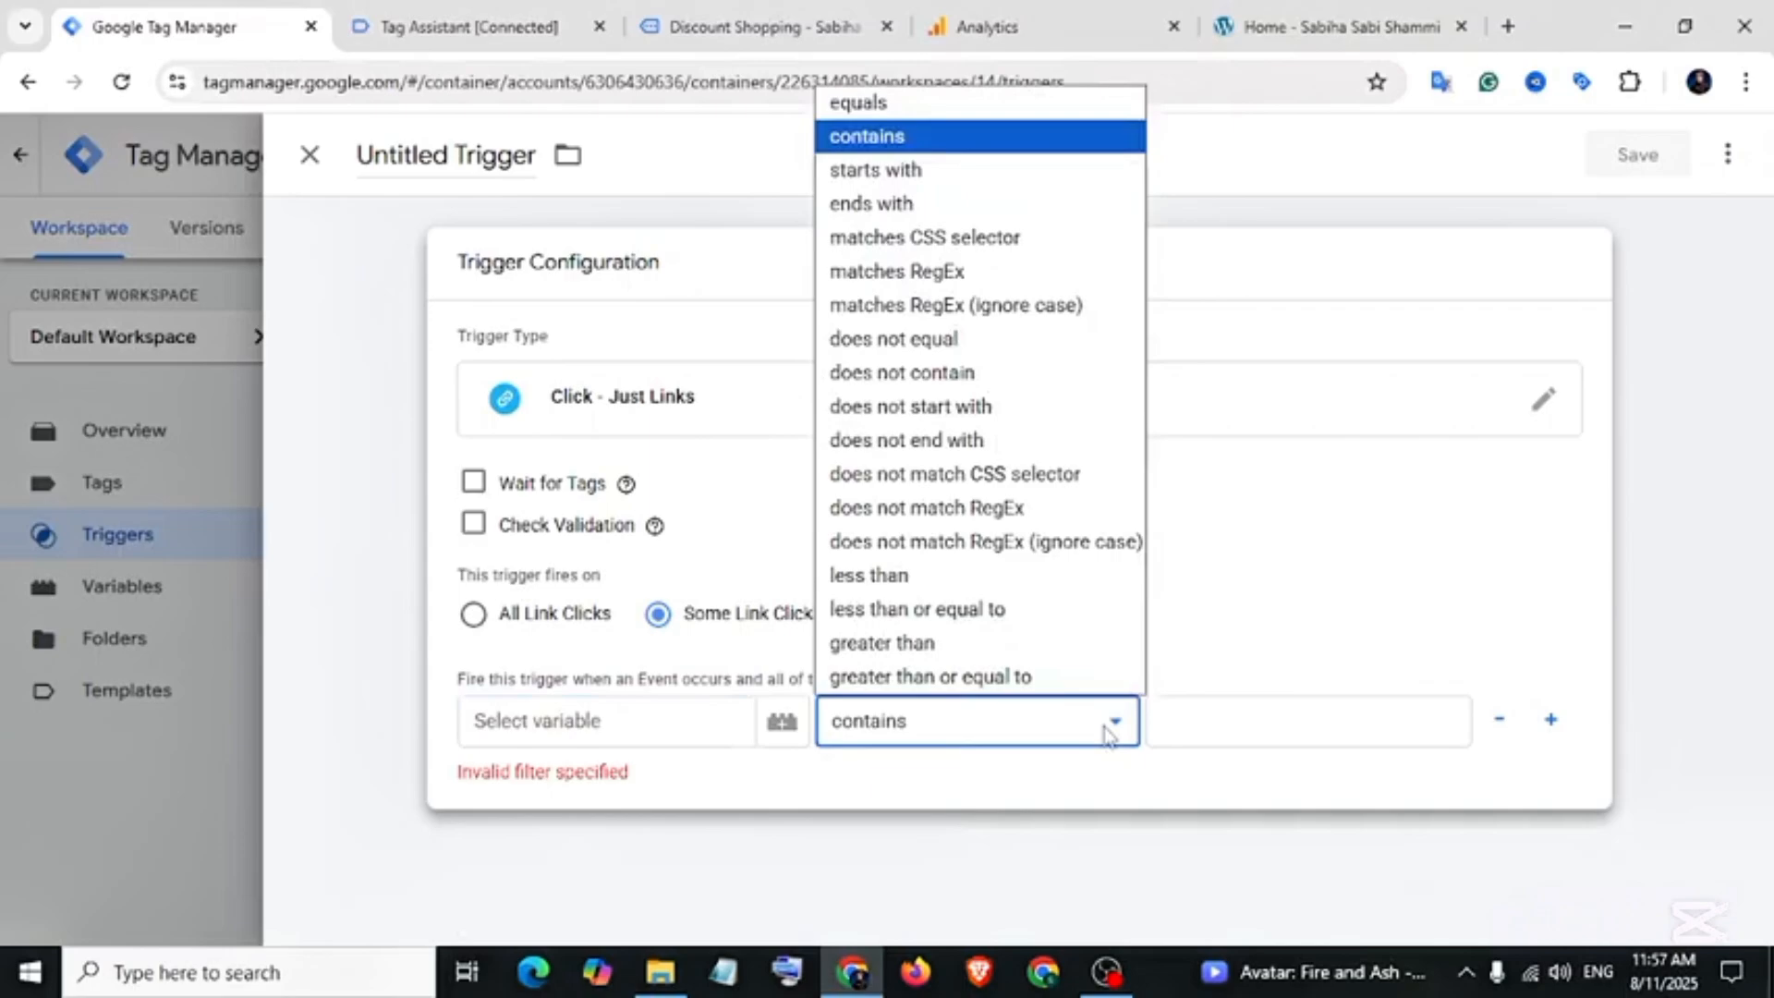
{"action": "left_click", "coordinate": [875, 134]}
- Copy the home page's Page Path value / from its Link Click event in Tag Assistant into the trigger condition's value
{"action": "left_click", "coordinate": [1217, 709]}
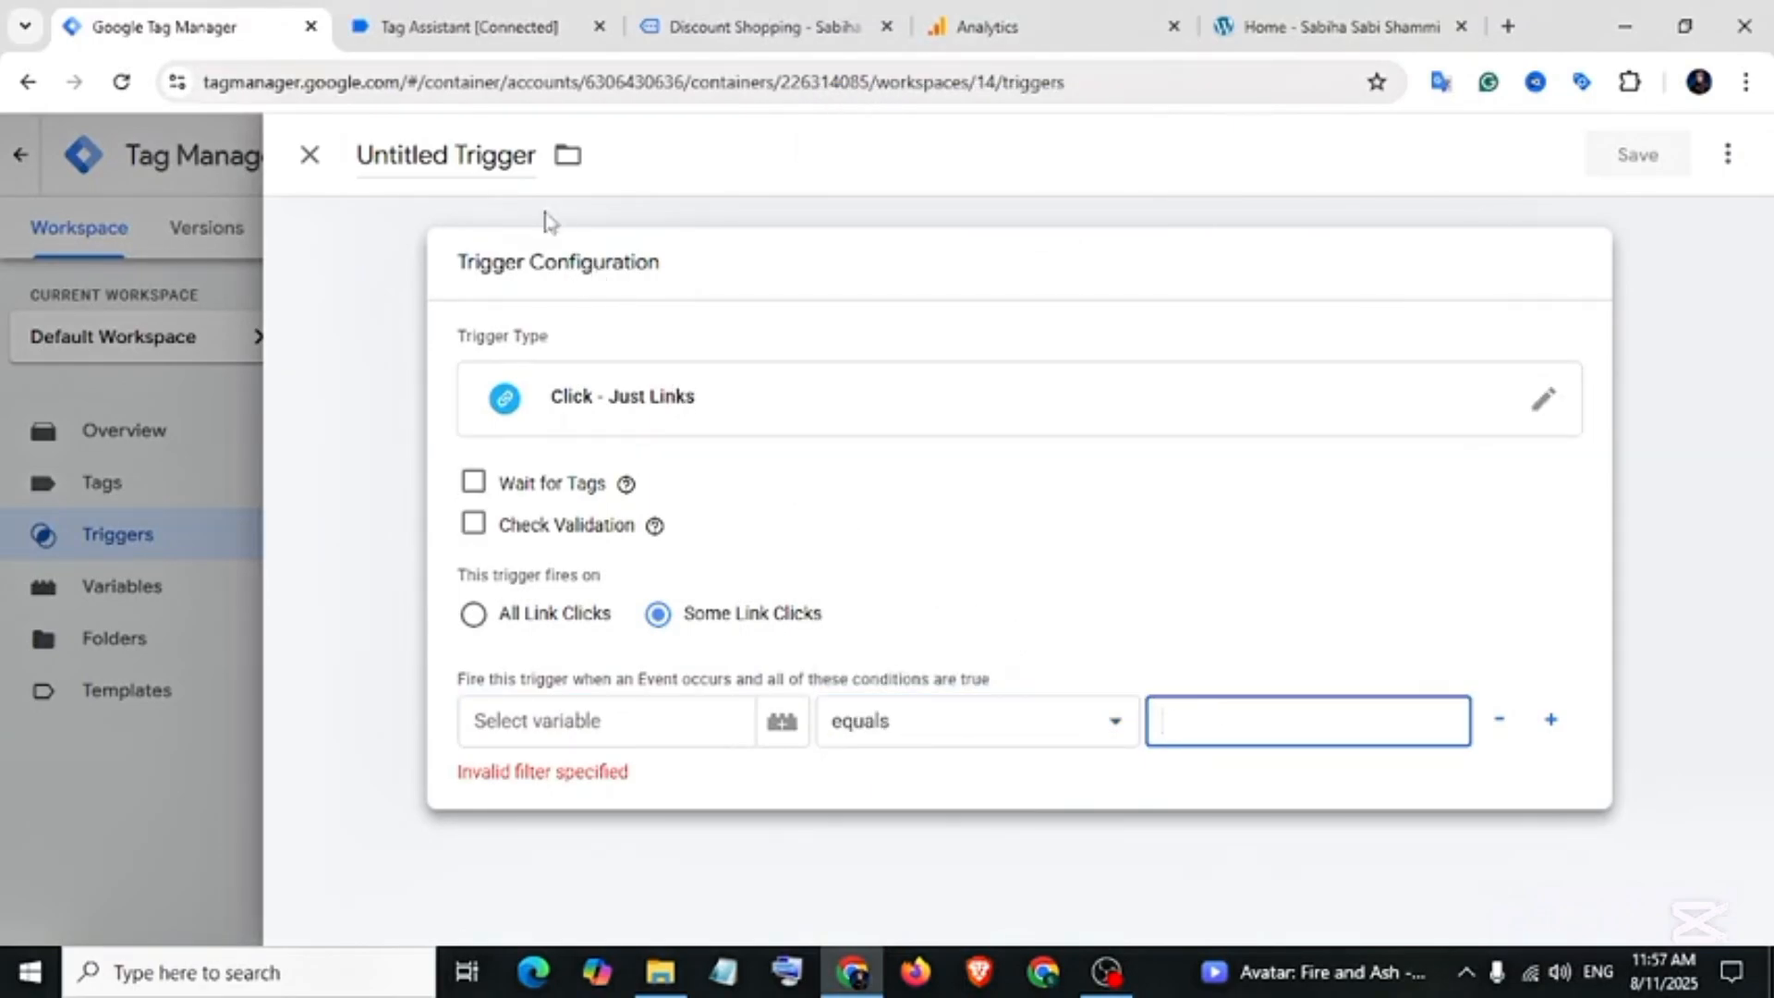
{"action": "left_click", "coordinate": [496, 26]}
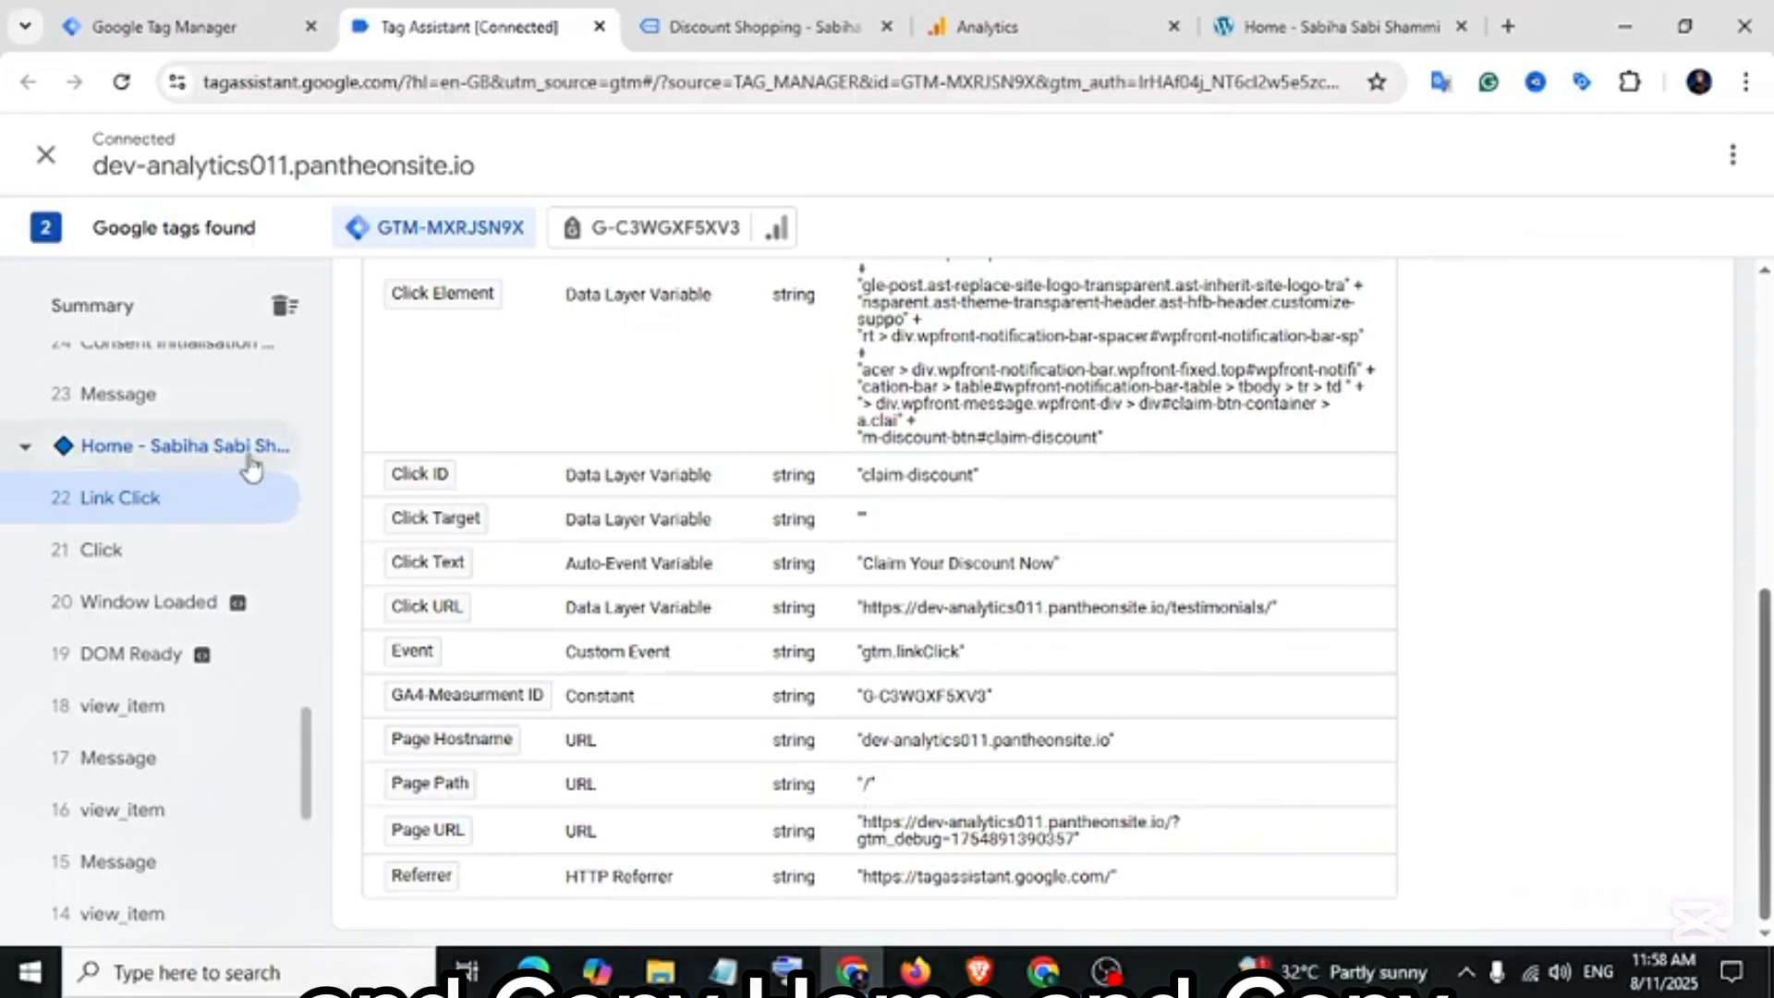
{"action": "right_click", "coordinate": [868, 792]}
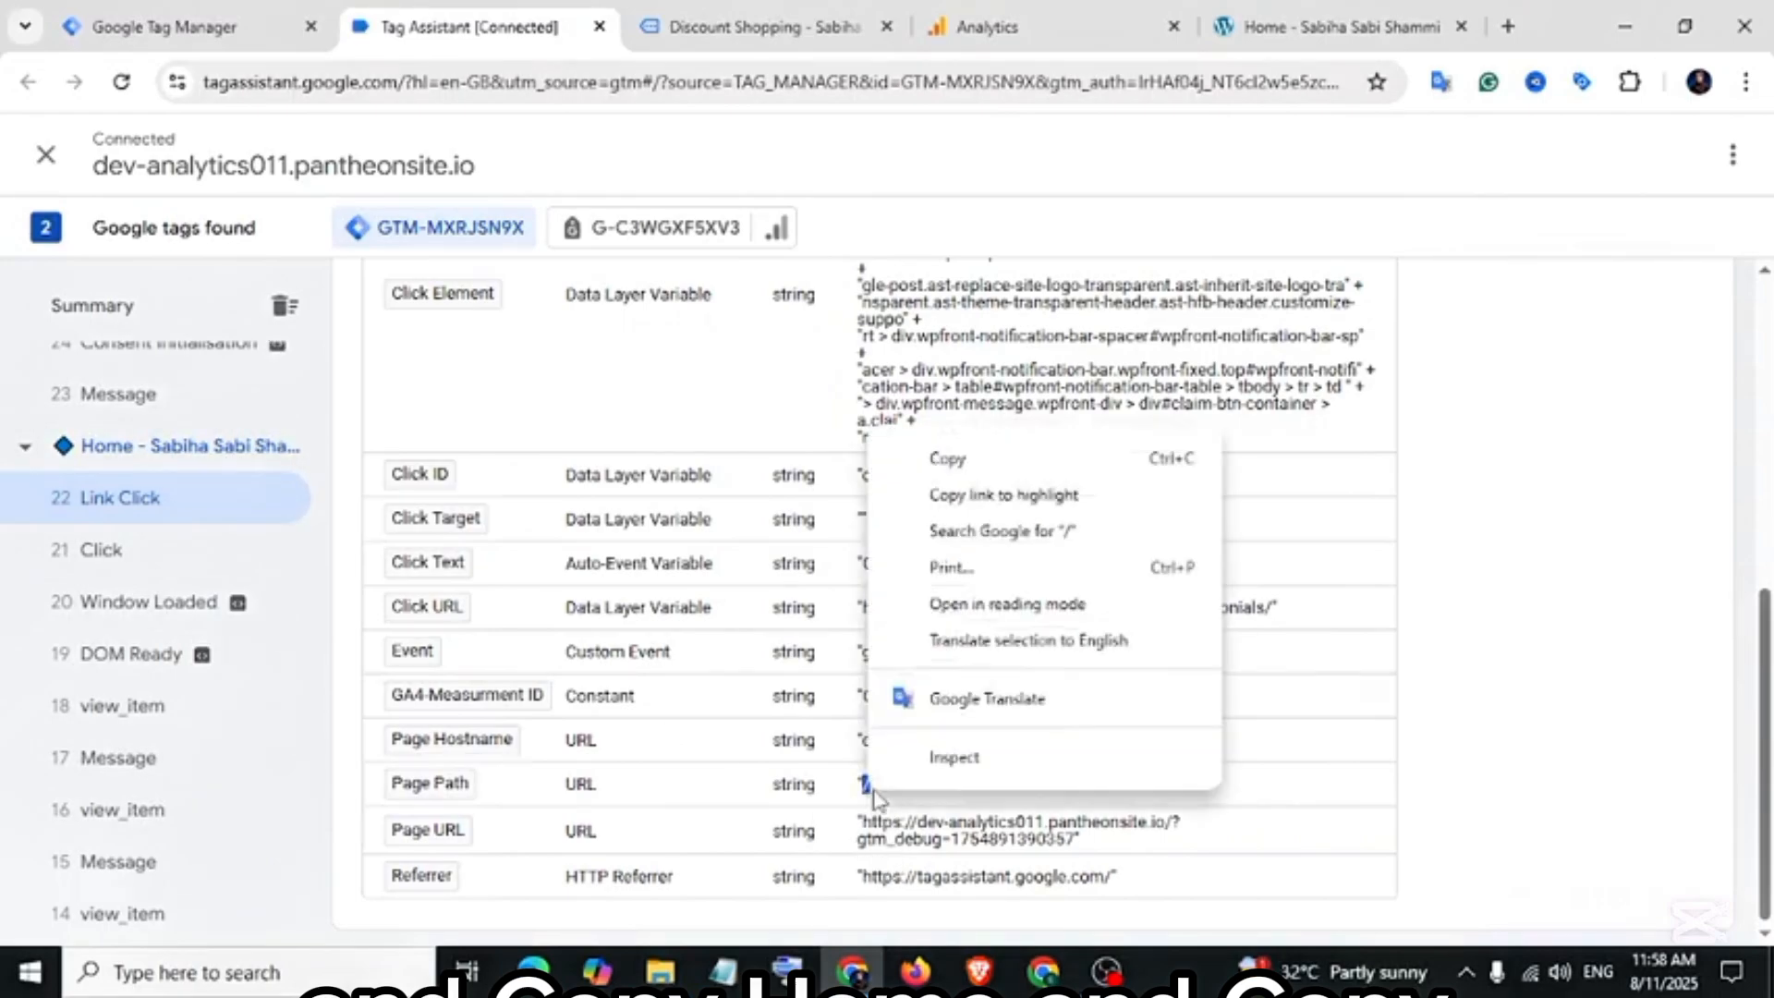
{"action": "left_click", "coordinate": [951, 460]}
{"action": "left_click", "coordinate": [108, 11]}
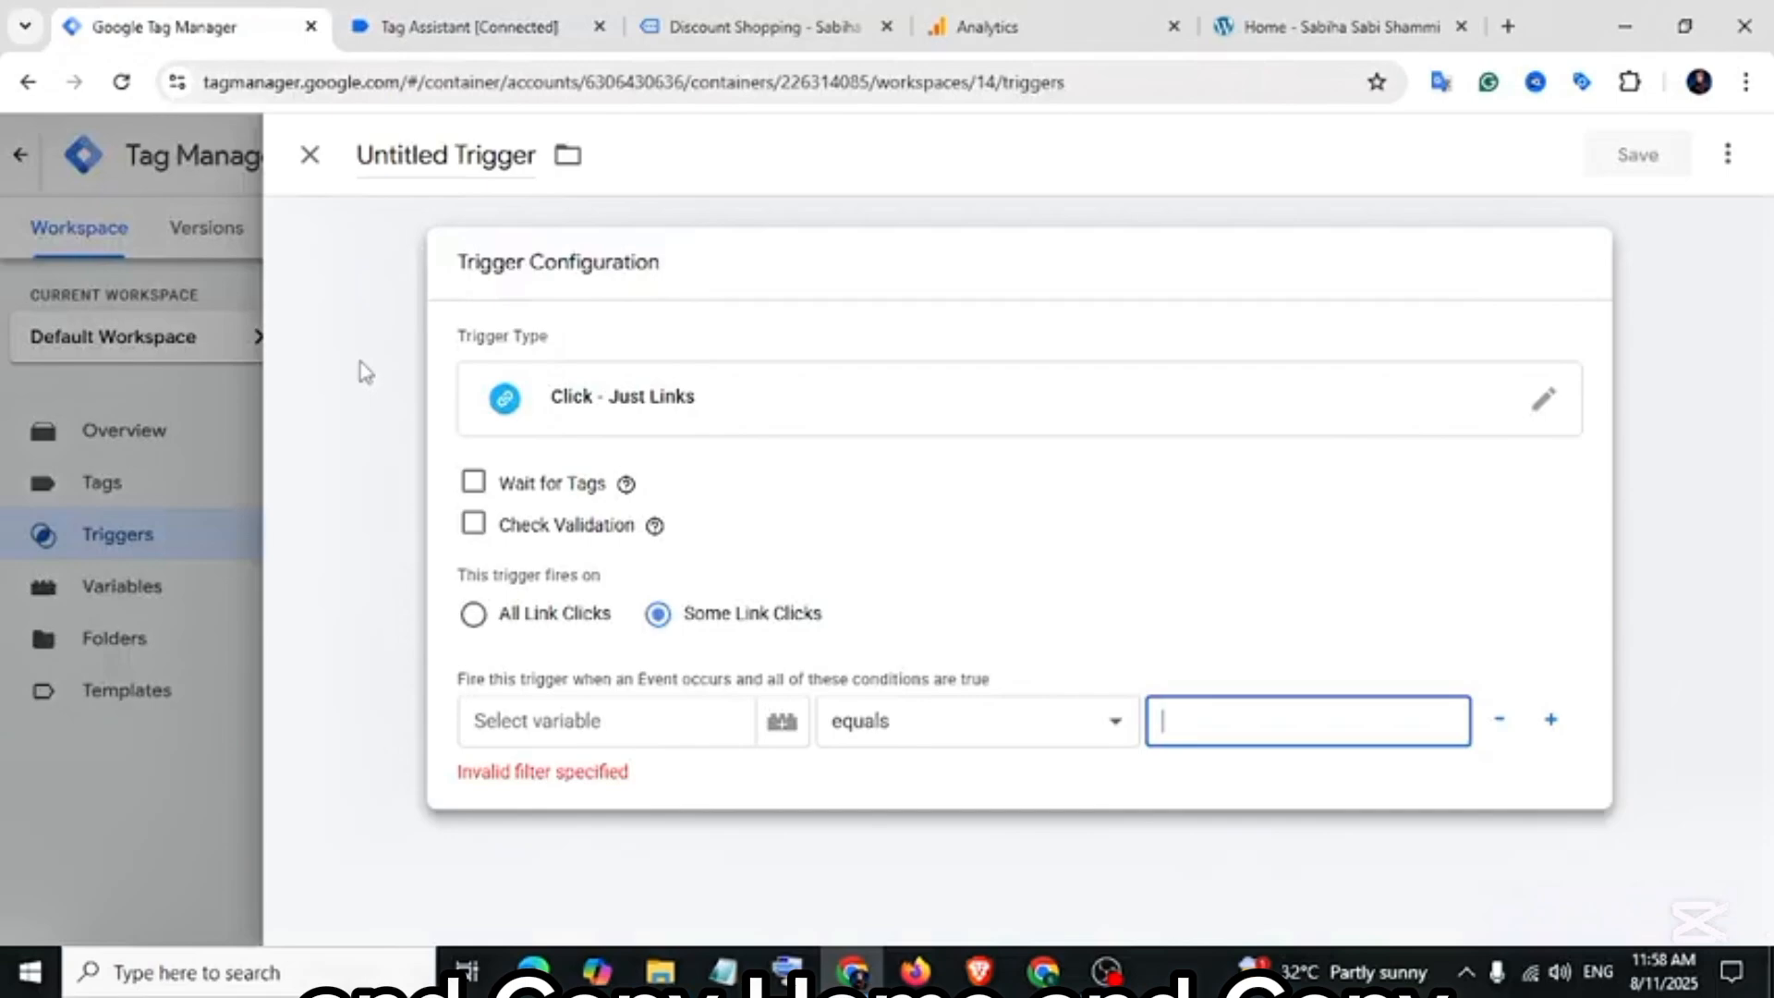
{"action": "right_click", "coordinate": [1252, 730]}
{"action": "left_click", "coordinate": [1340, 421]}
- Set the trigger condition's variable to {{Page Path}}
{"action": "left_click", "coordinate": [662, 724]}
{"action": "type", "text": "{{Page"}
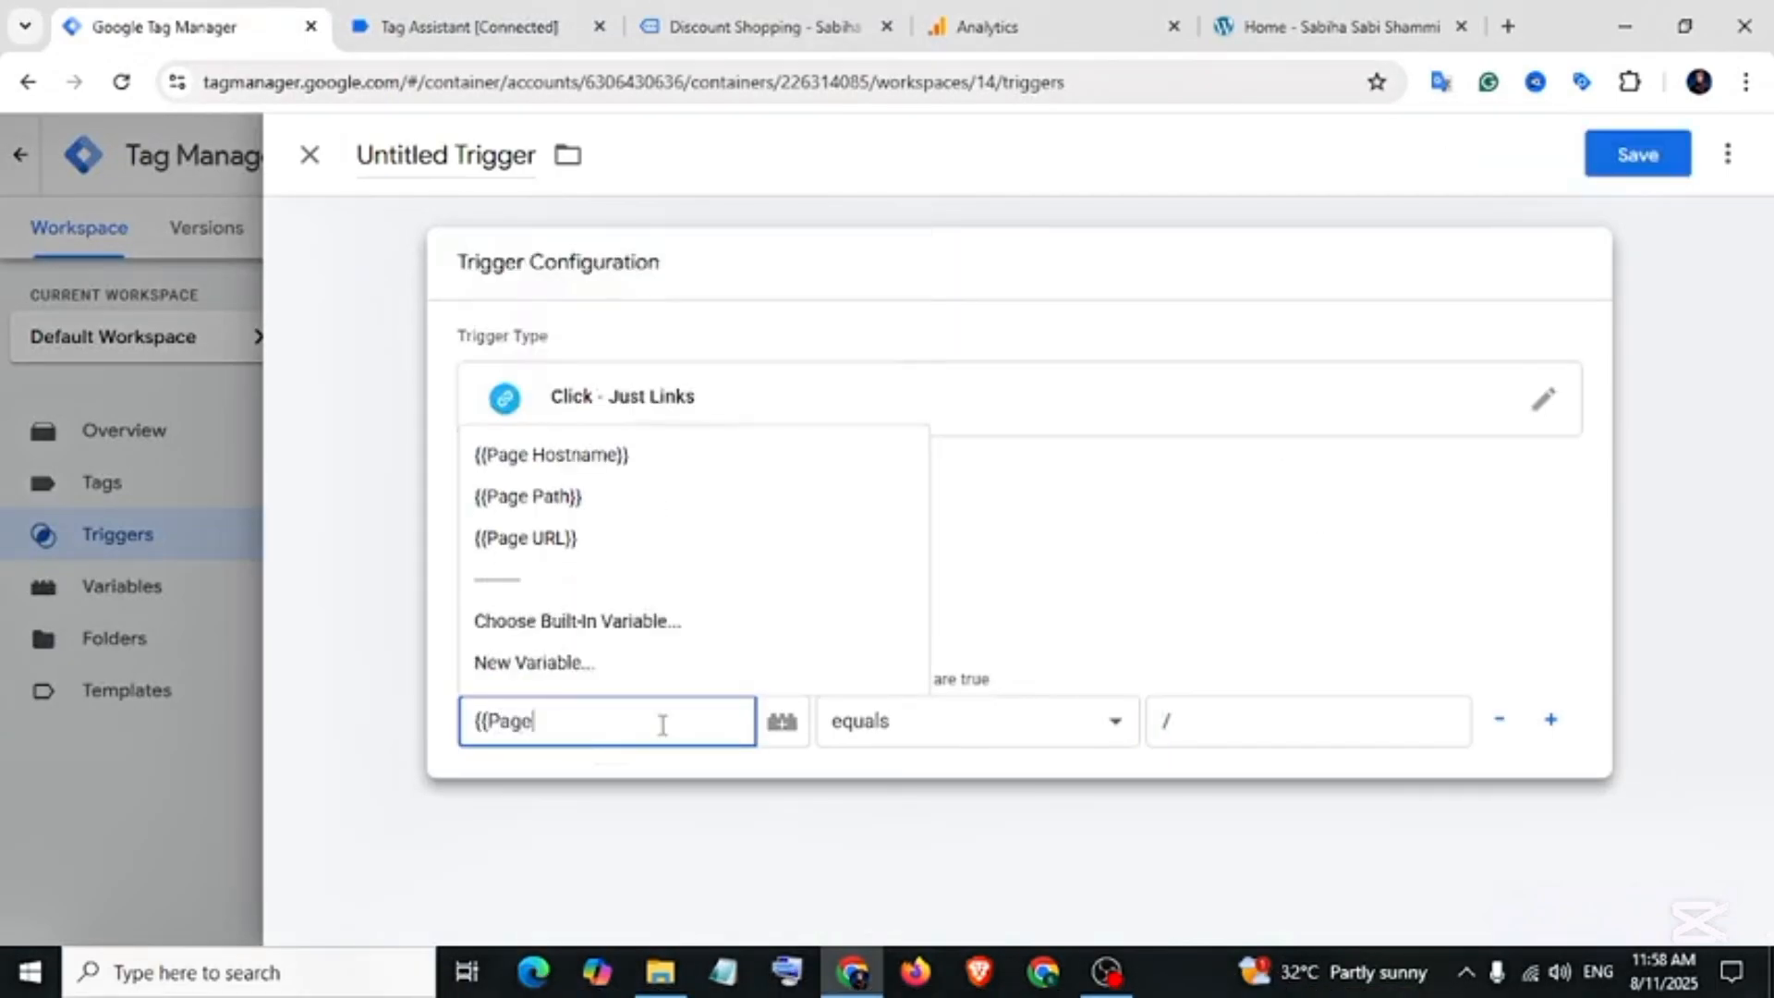
{"action": "type", "text": " Pa"}
{"action": "left_click", "coordinate": [517, 781]}
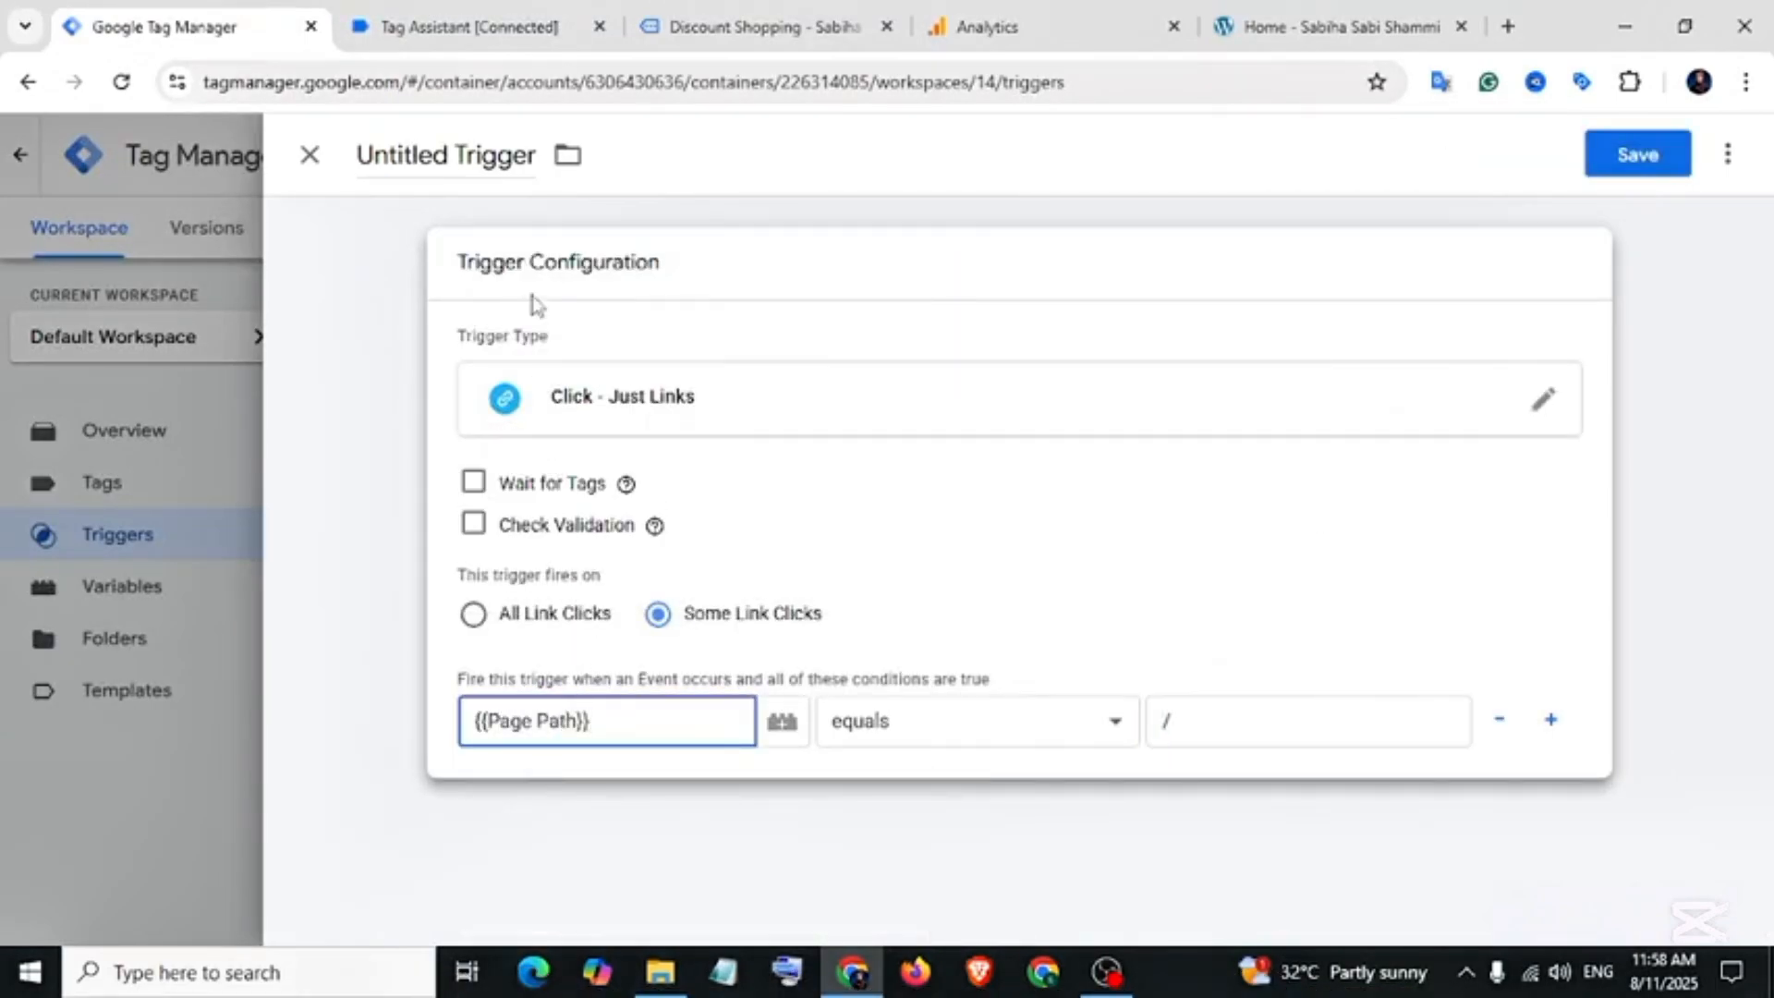
- Name the trigger "Claim Your Discount Now-Btn Click-Home Page-Trigger" and save it
{"action": "left_click", "coordinate": [478, 158]}
{"action": "key", "text": "ctrl+v"}
{"action": "type", "text": "Click-Home Page-Trigger"}
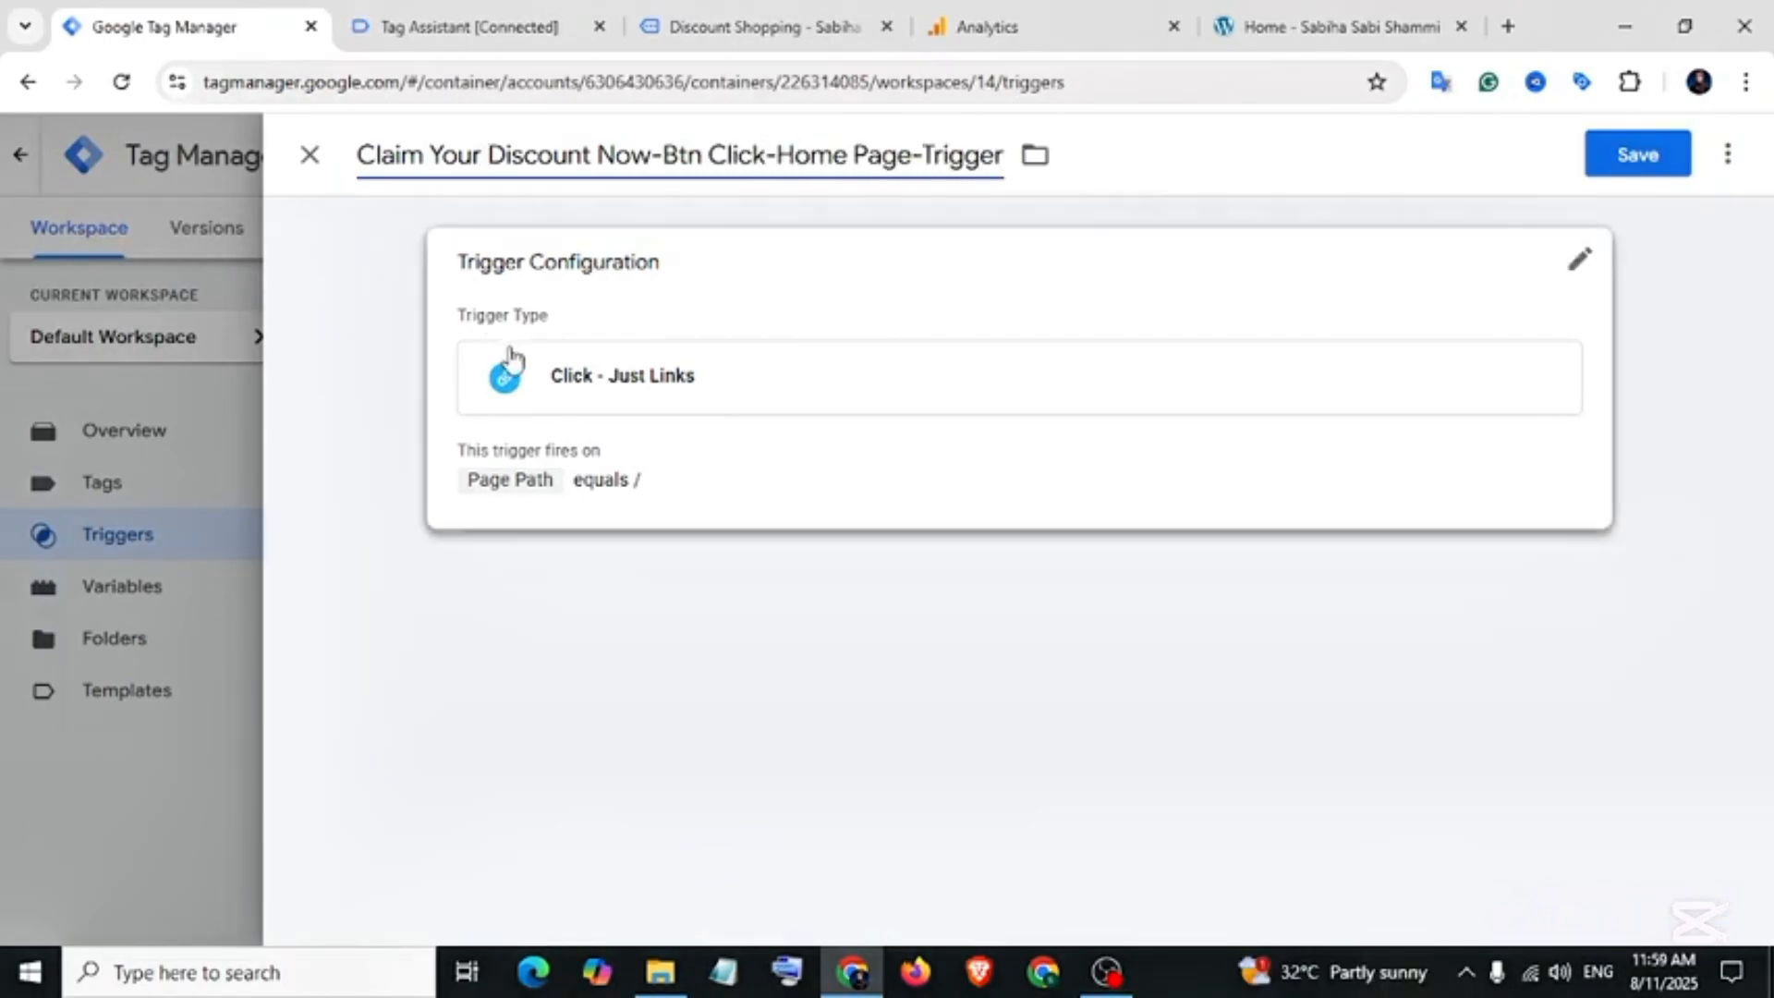
{"action": "left_click", "coordinate": [1641, 167]}
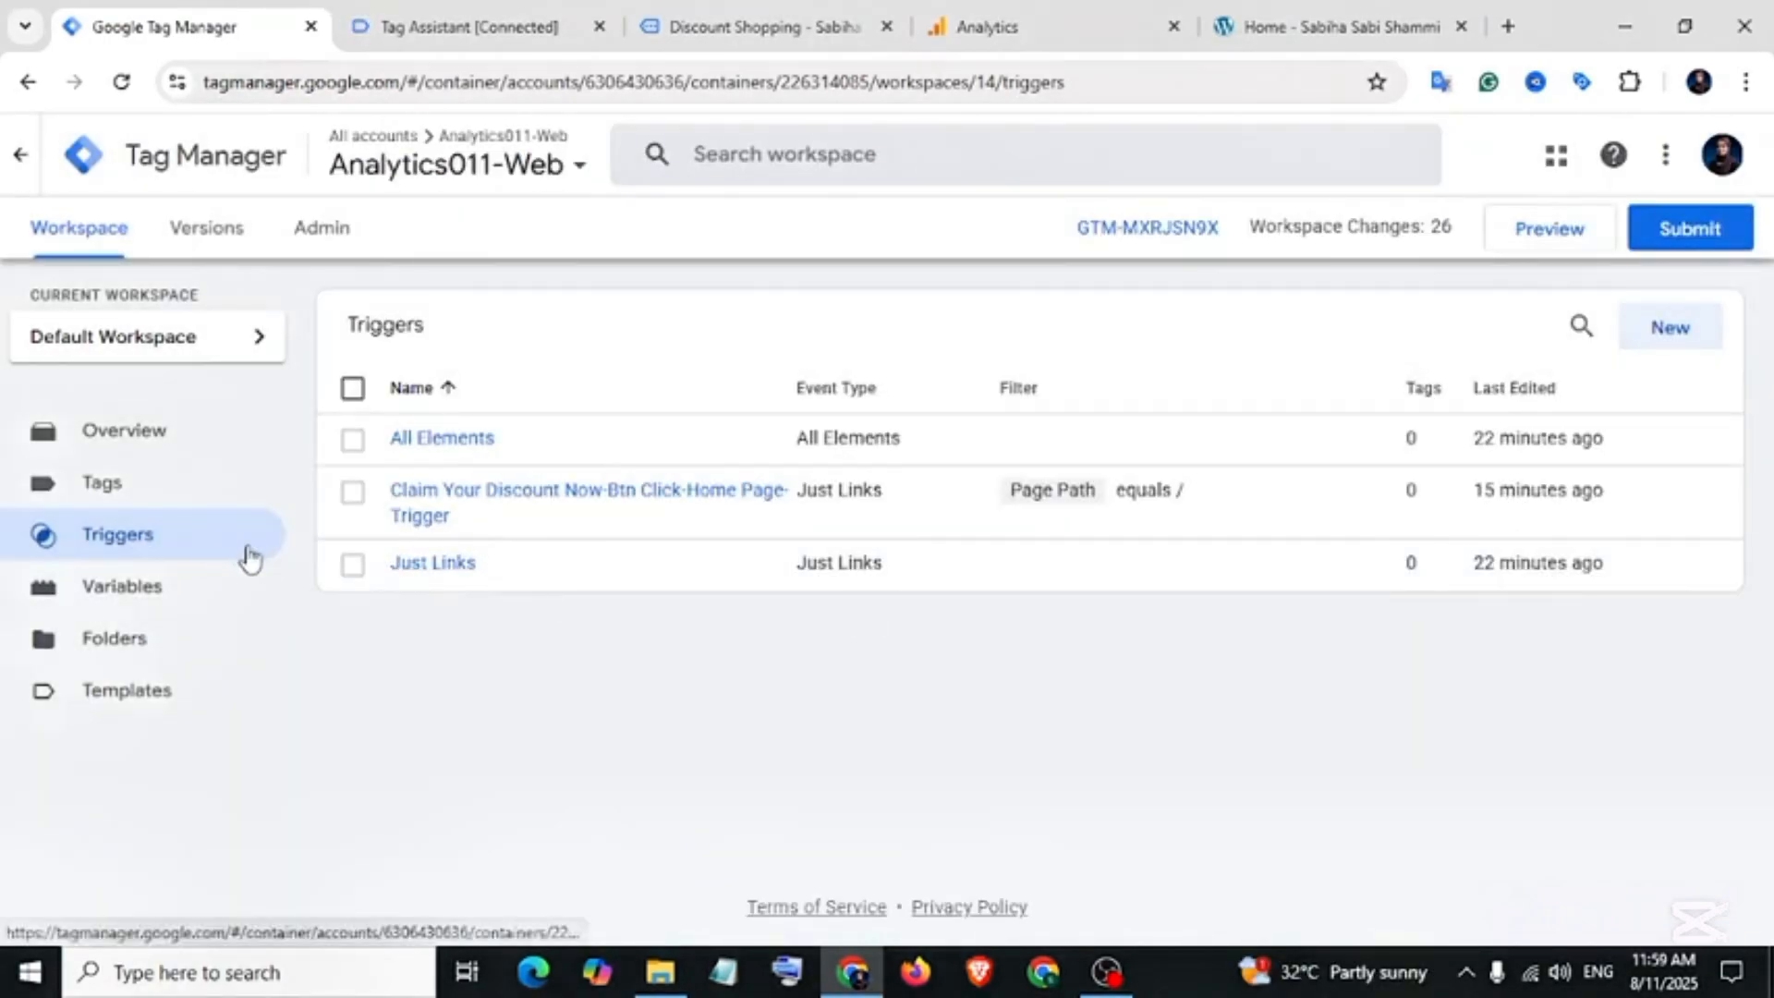
- Create another Click - Just Links trigger and make it fire on Some Link Clicks
{"action": "left_click", "coordinate": [1690, 340]}
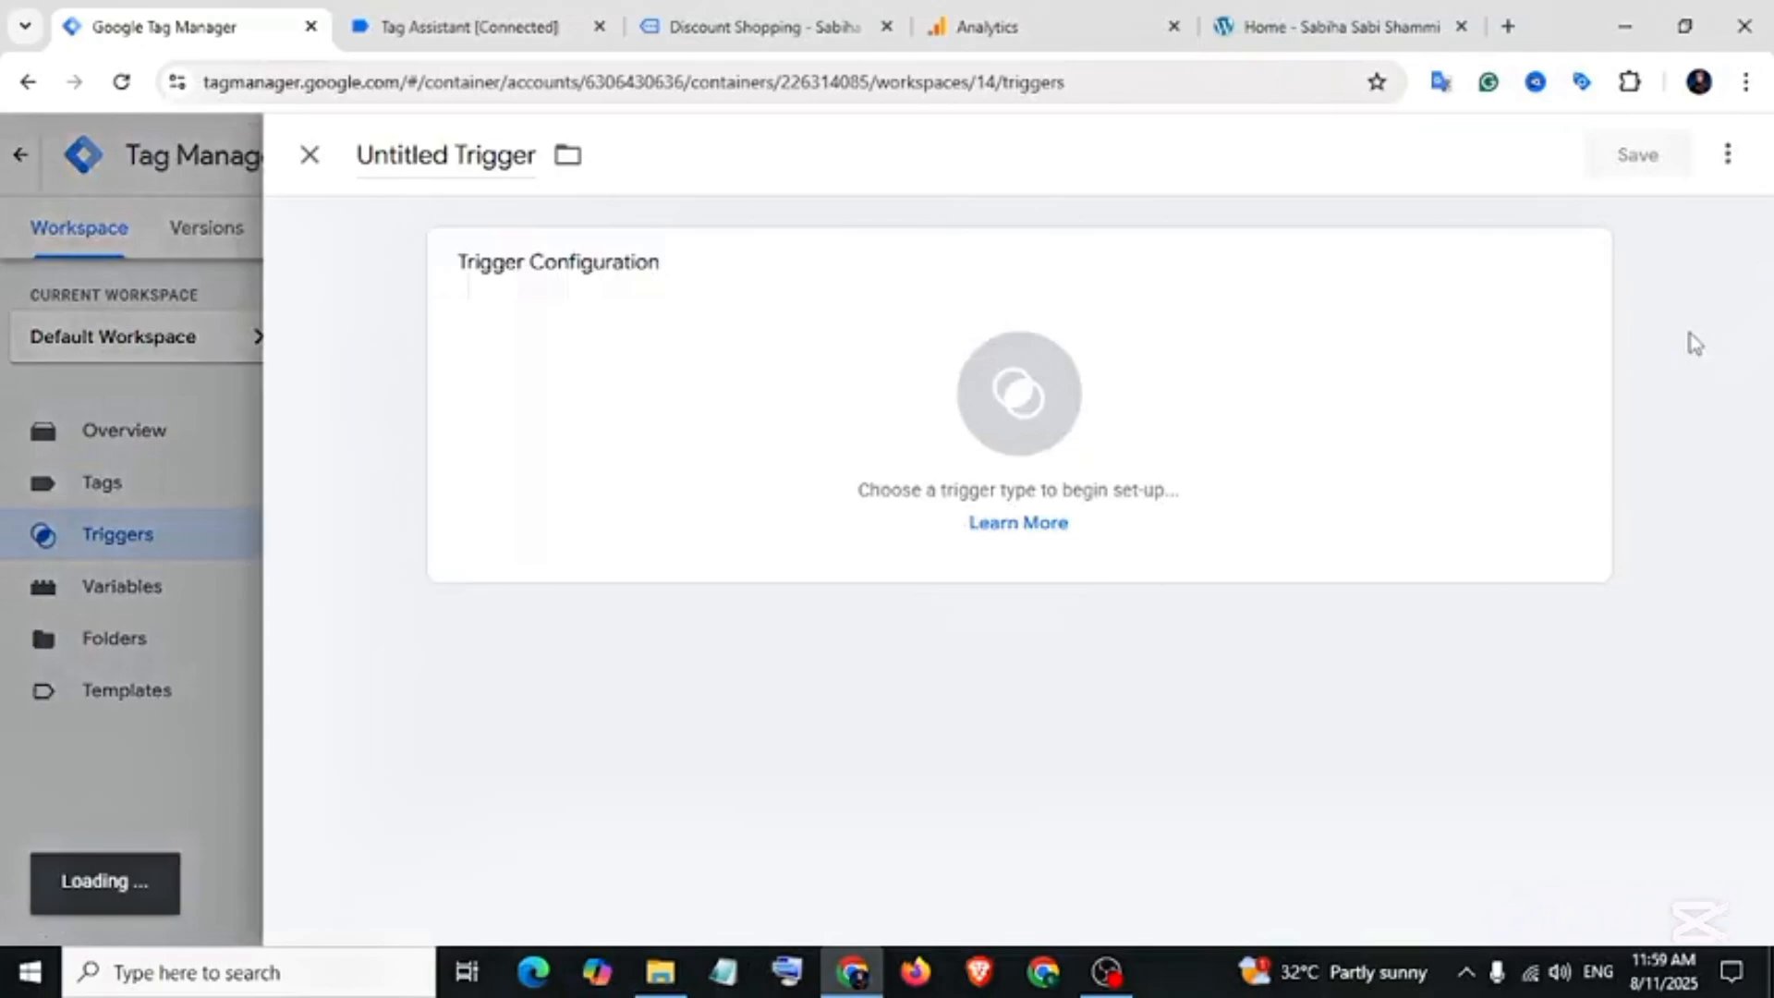
{"action": "left_click", "coordinate": [1189, 420]}
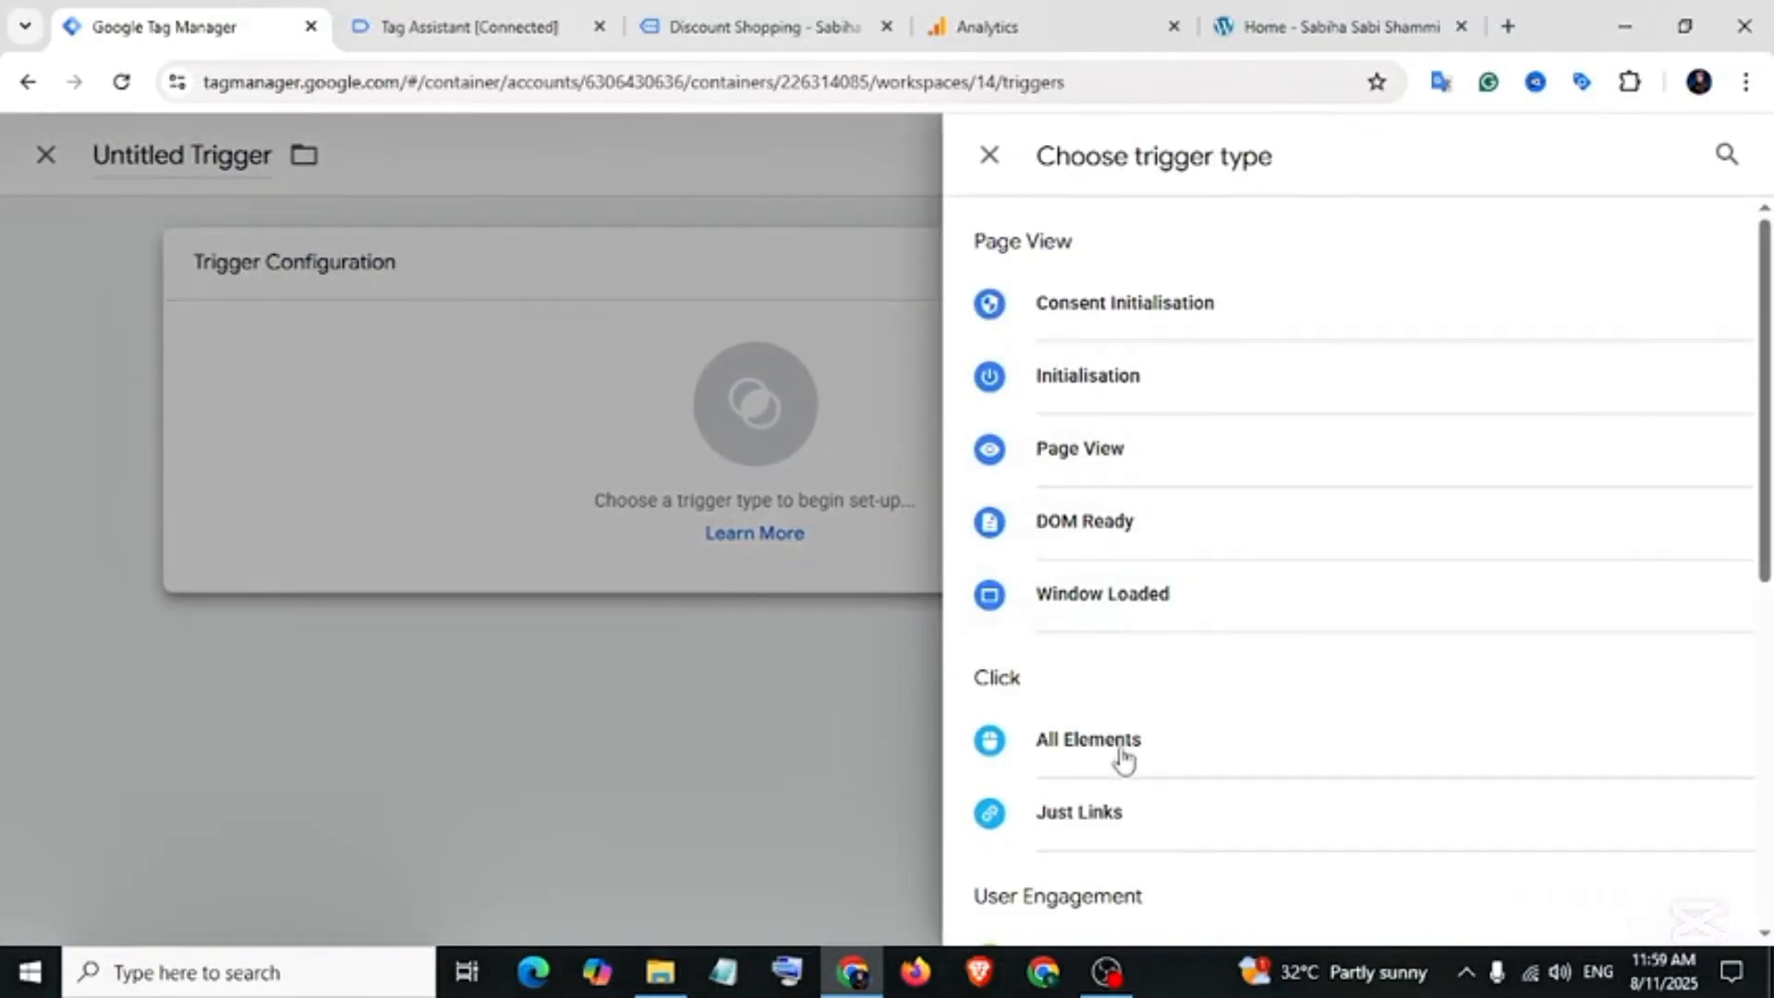
{"action": "left_click", "coordinate": [1113, 836]}
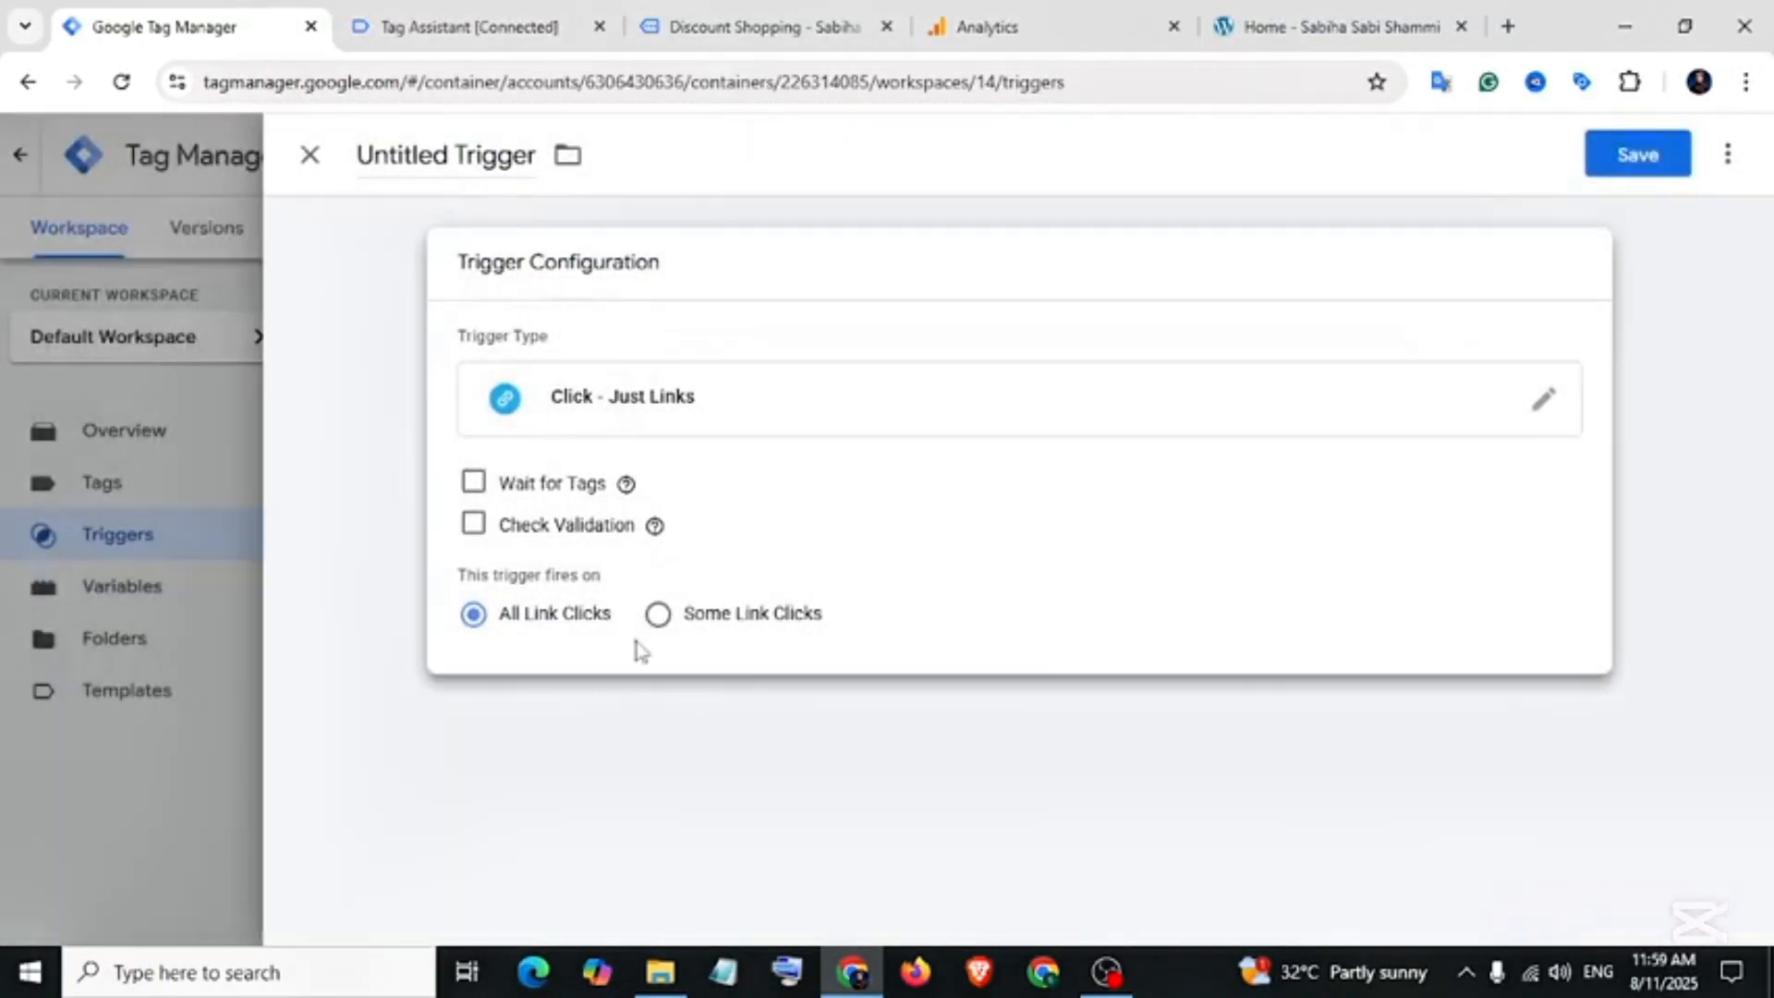
{"action": "left_click", "coordinate": [659, 615]}
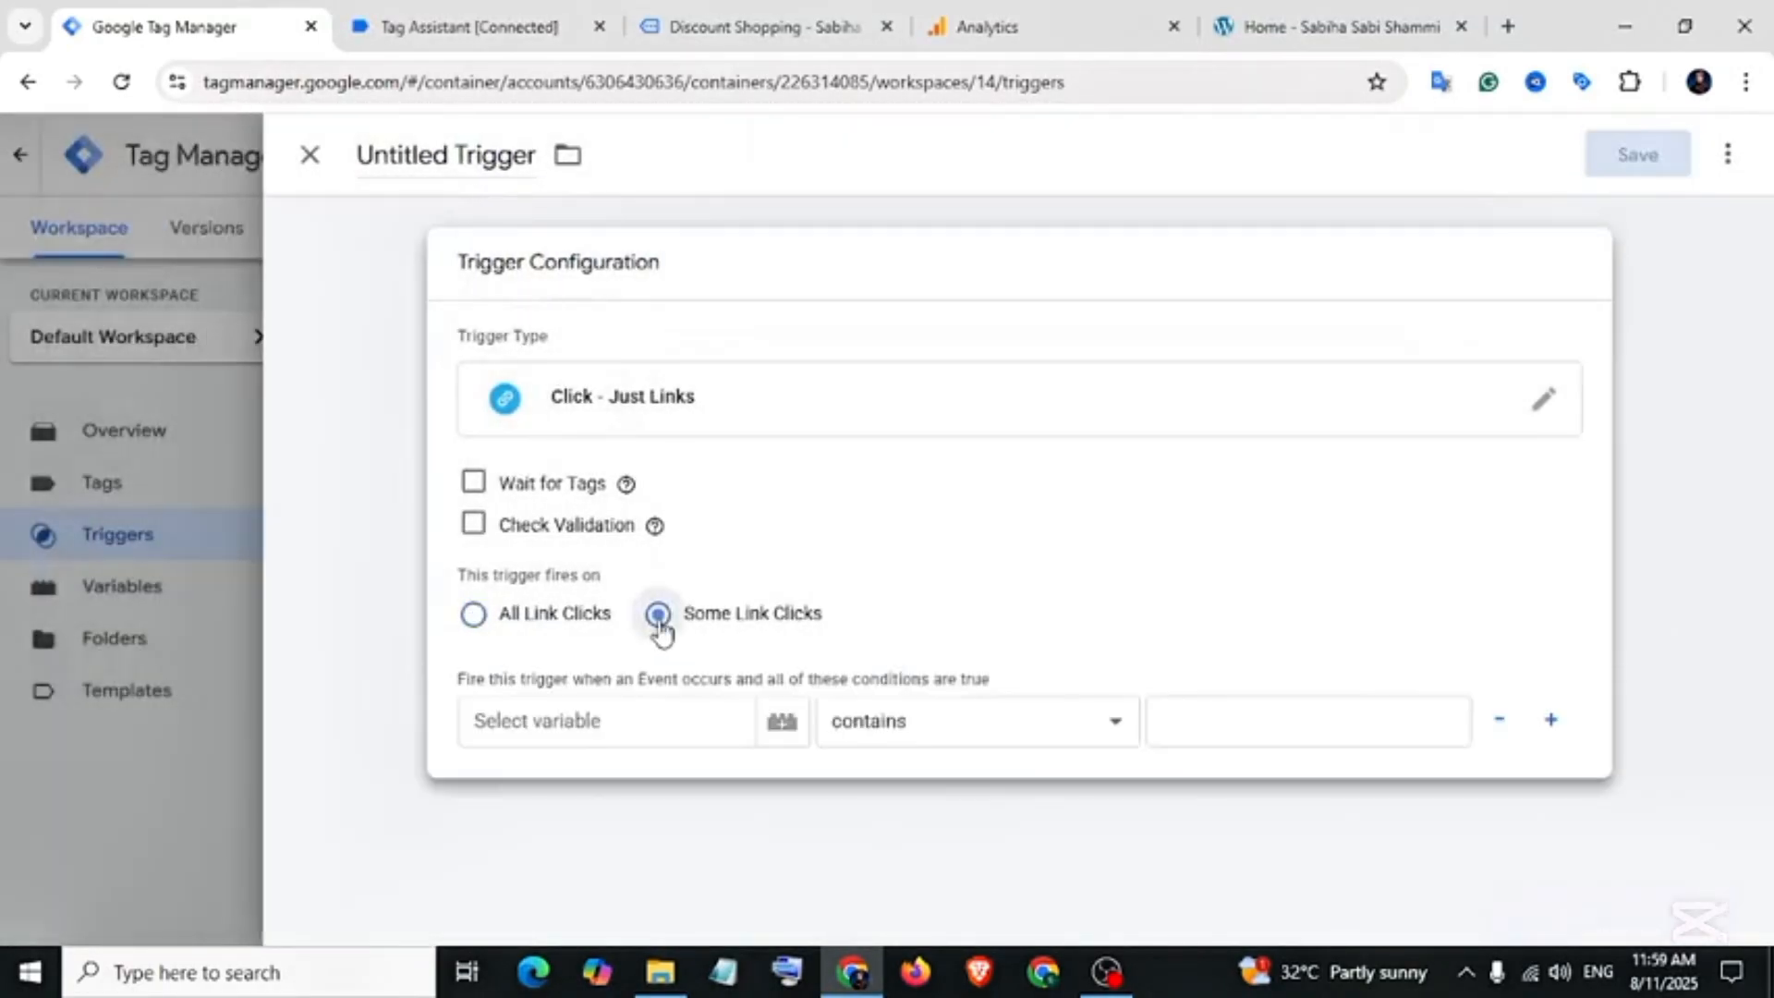
- Set the new trigger's condition to the {{Page Path}} variable with the equals operator
{"action": "left_click", "coordinate": [648, 717]}
{"action": "type", "text": "{{page"}
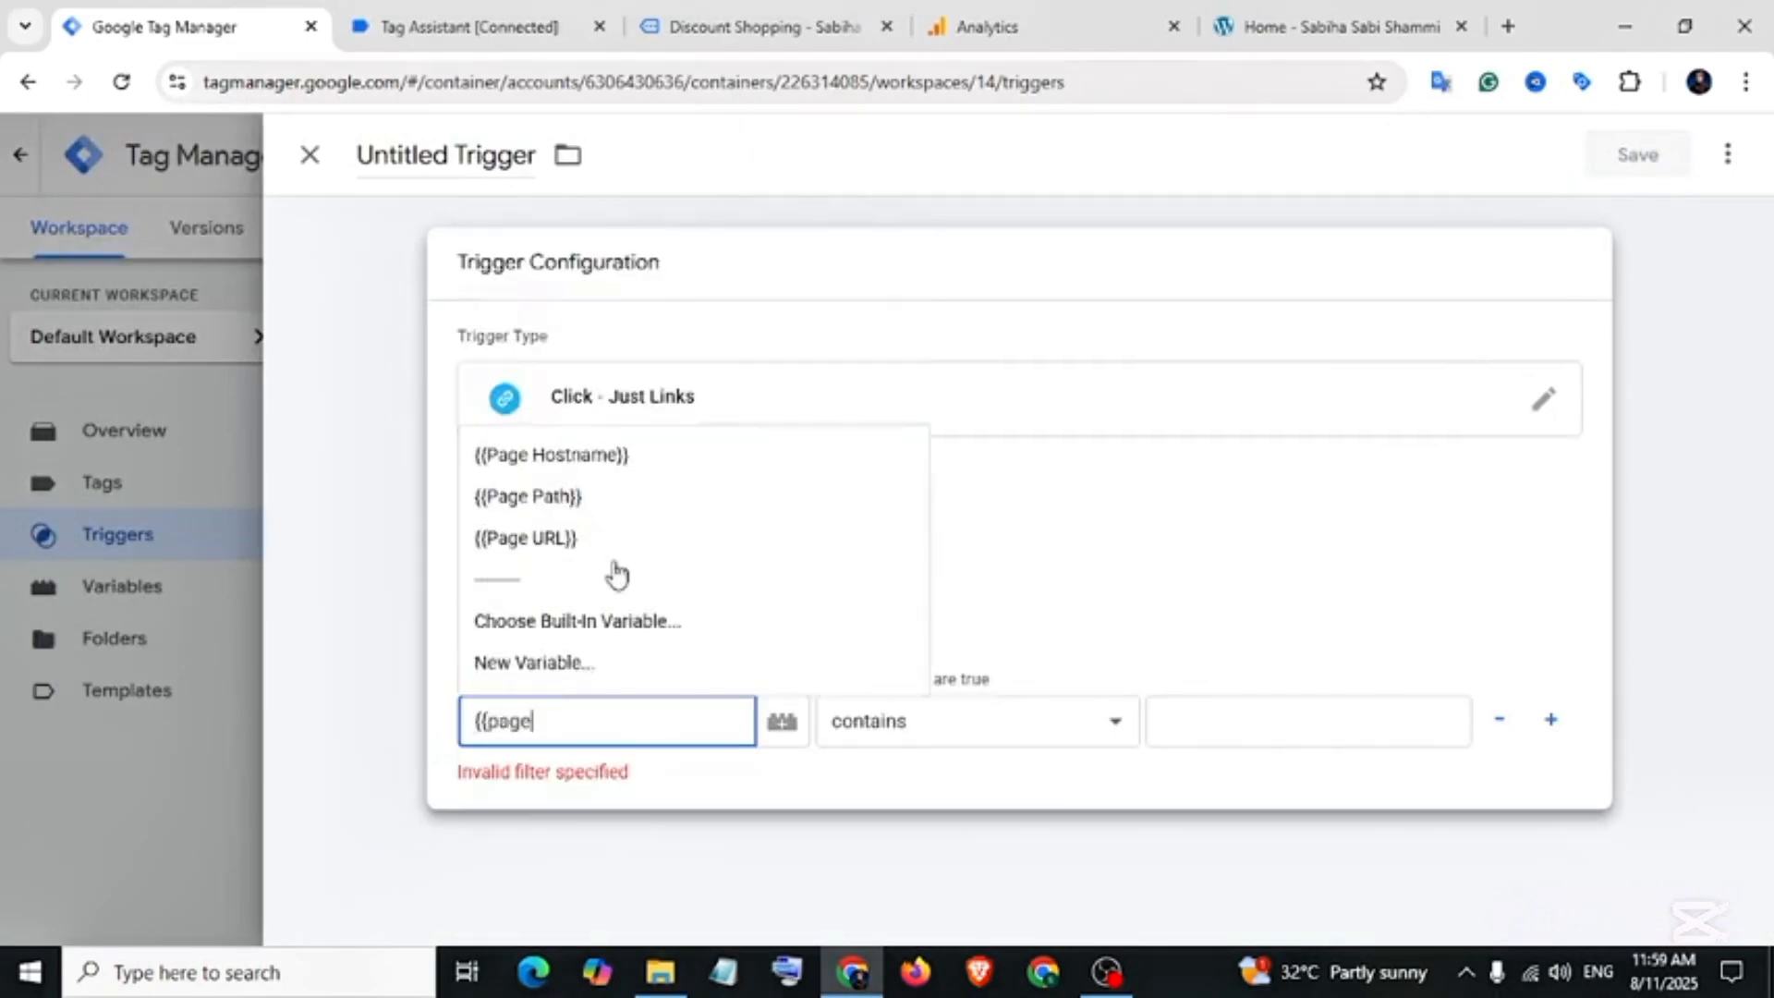
{"action": "left_click", "coordinate": [545, 490]}
{"action": "left_click", "coordinate": [1118, 725]}
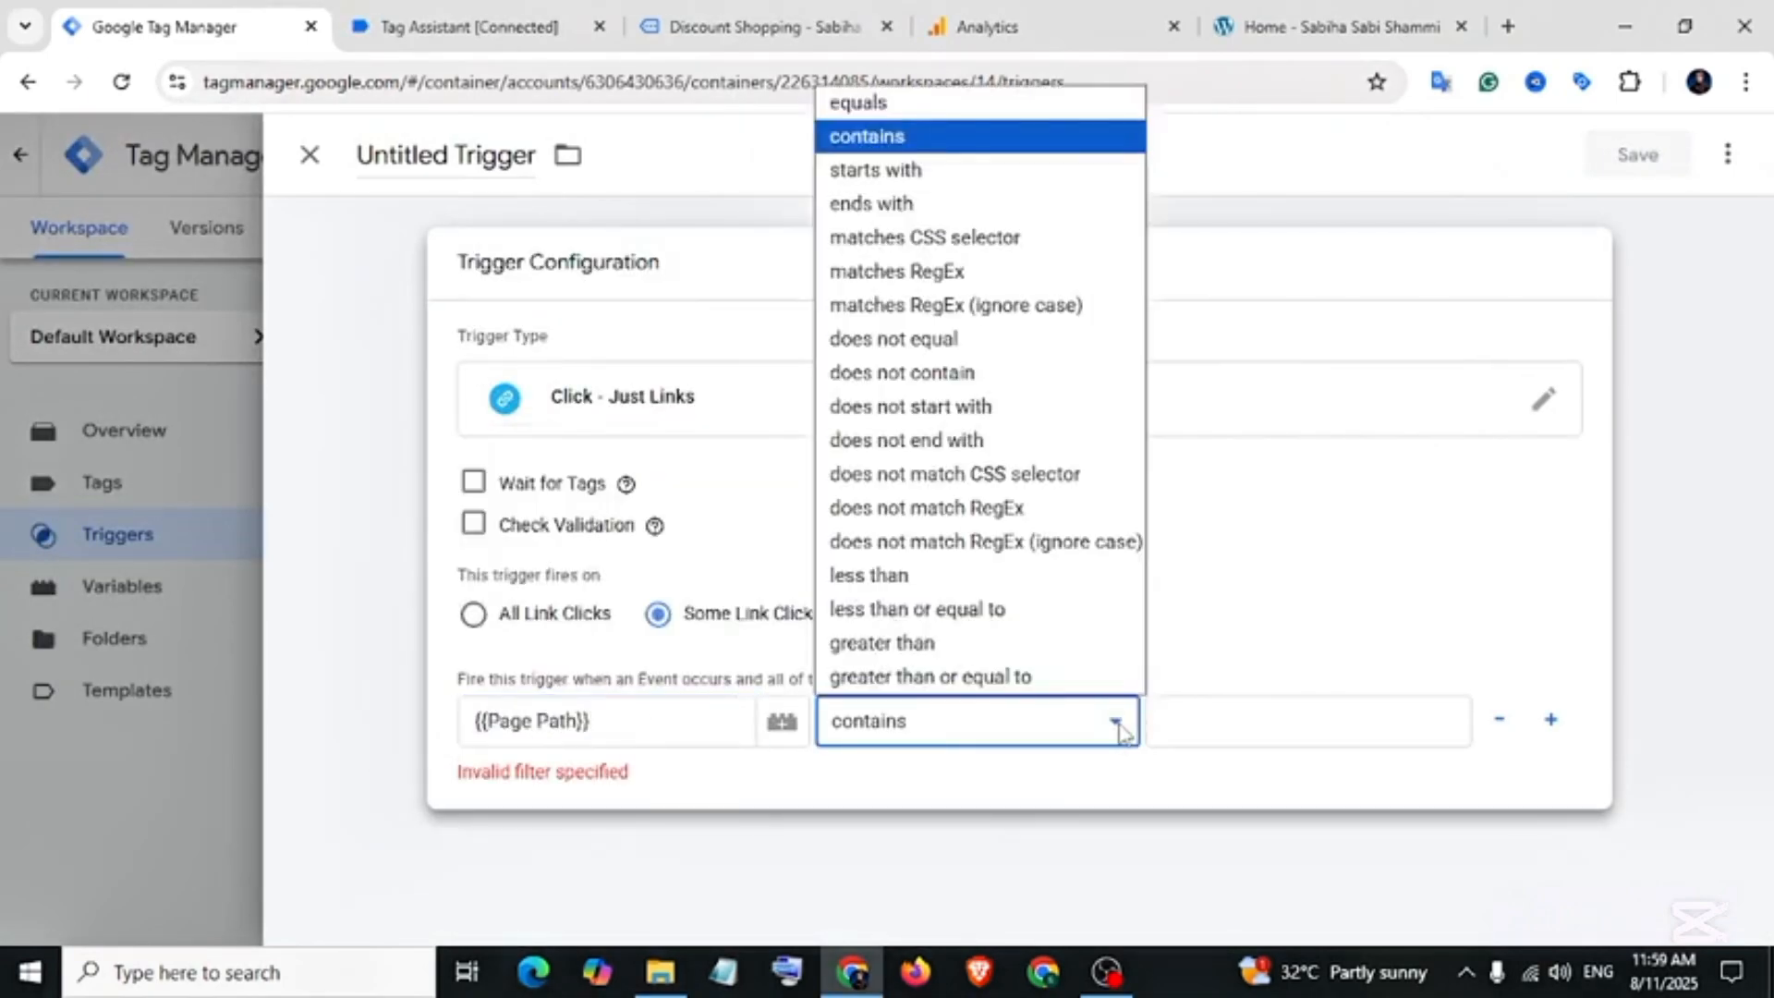
{"action": "left_click", "coordinate": [885, 105]}
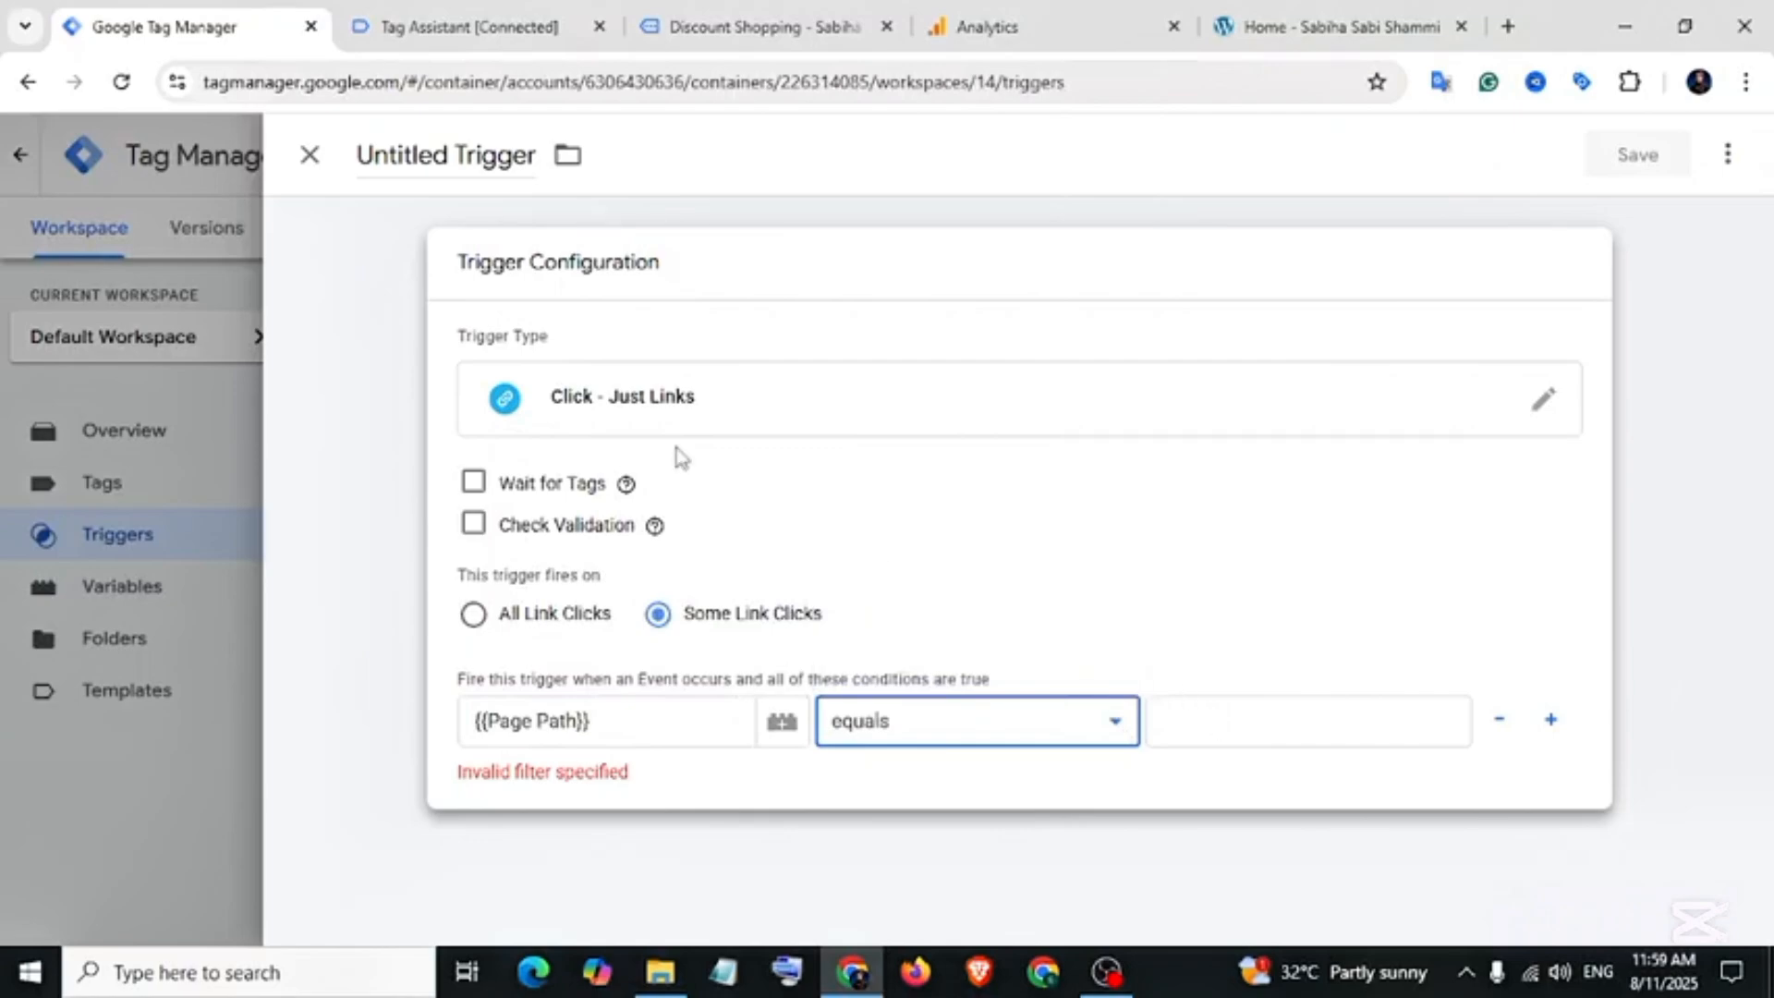
- Copy the Page Path value /shop/ from the Shop page's Link Click event in Tag Assistant into the trigger condition's value
{"action": "left_click", "coordinate": [468, 27]}
{"action": "scroll", "coordinate": [152, 609], "scroll_direction": "down", "scroll_amount": 5}
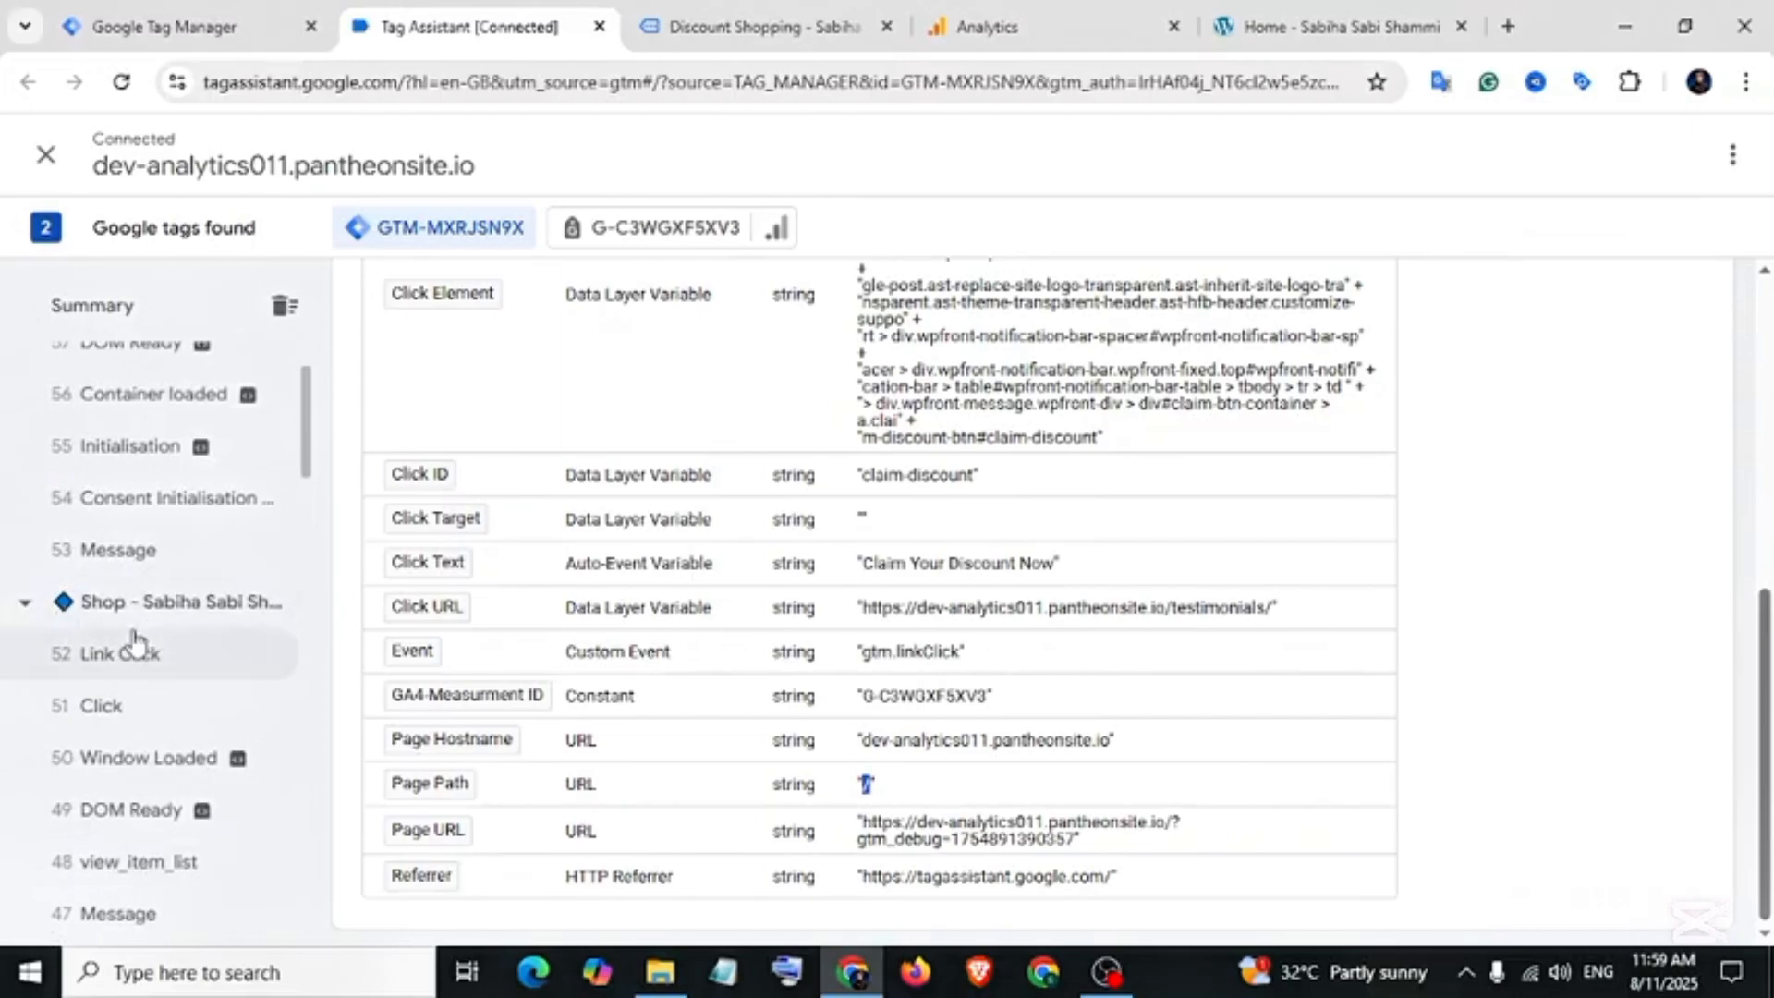
{"action": "left_click", "coordinate": [123, 659]}
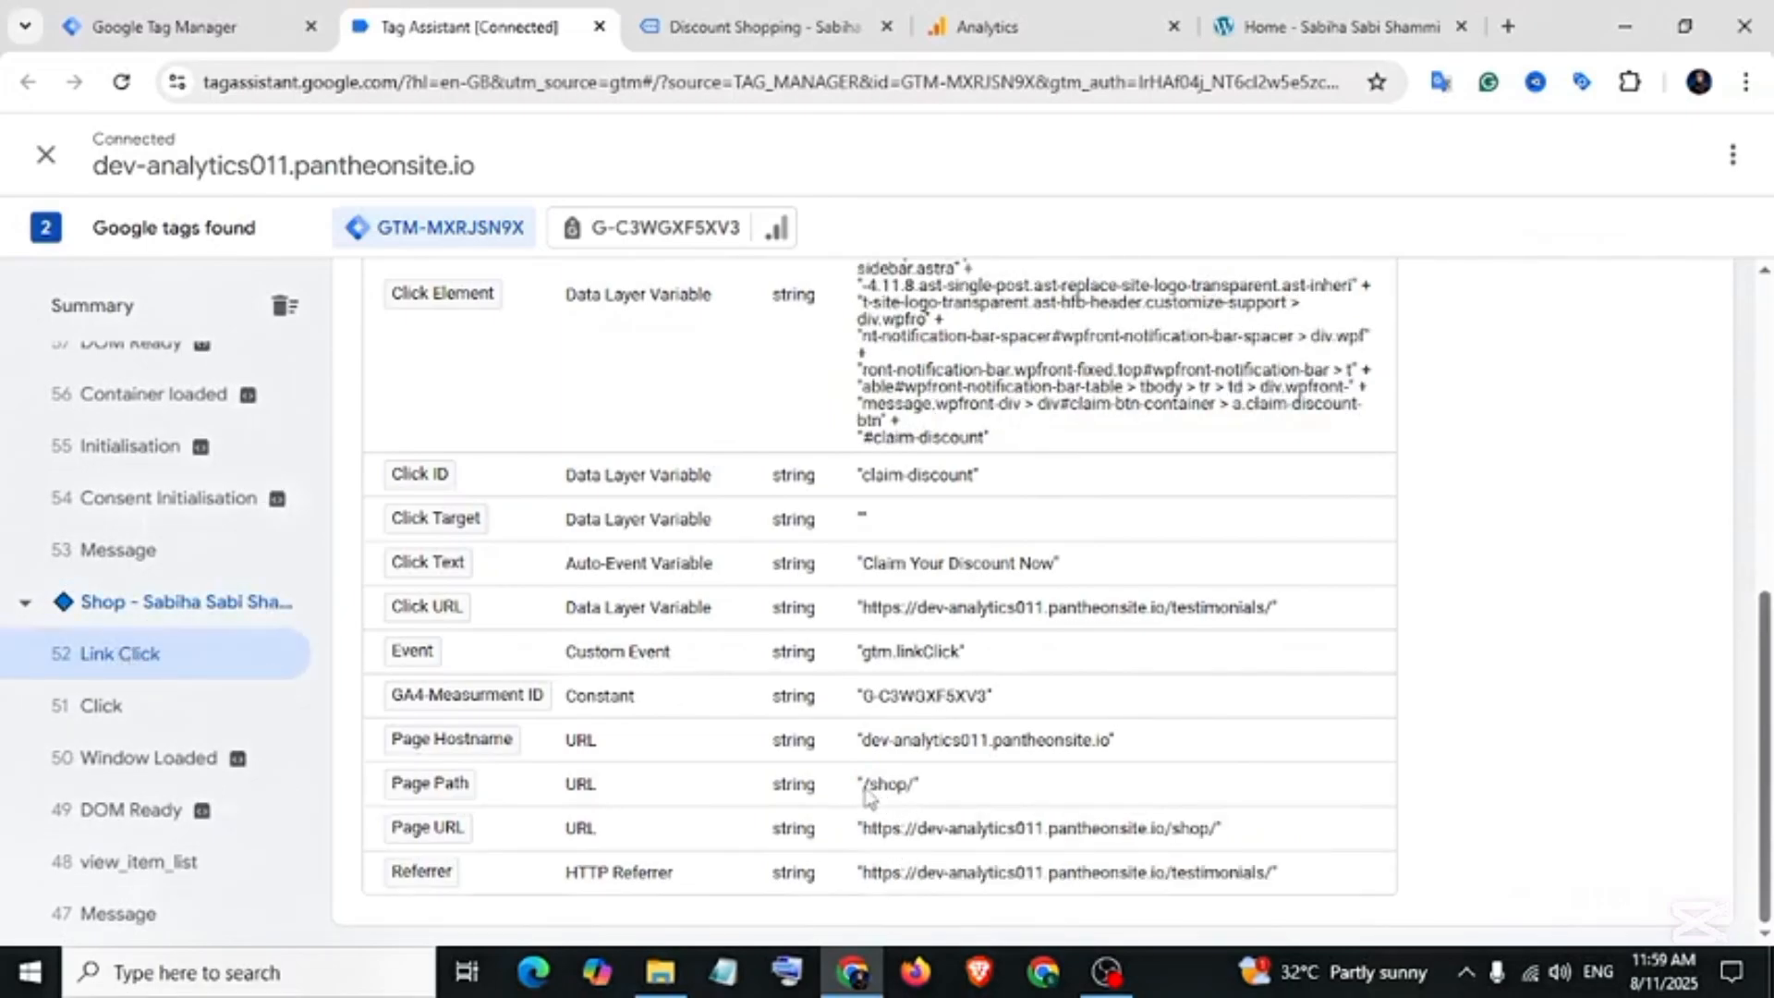
{"action": "right_click", "coordinate": [912, 796]}
{"action": "left_click", "coordinate": [961, 459]}
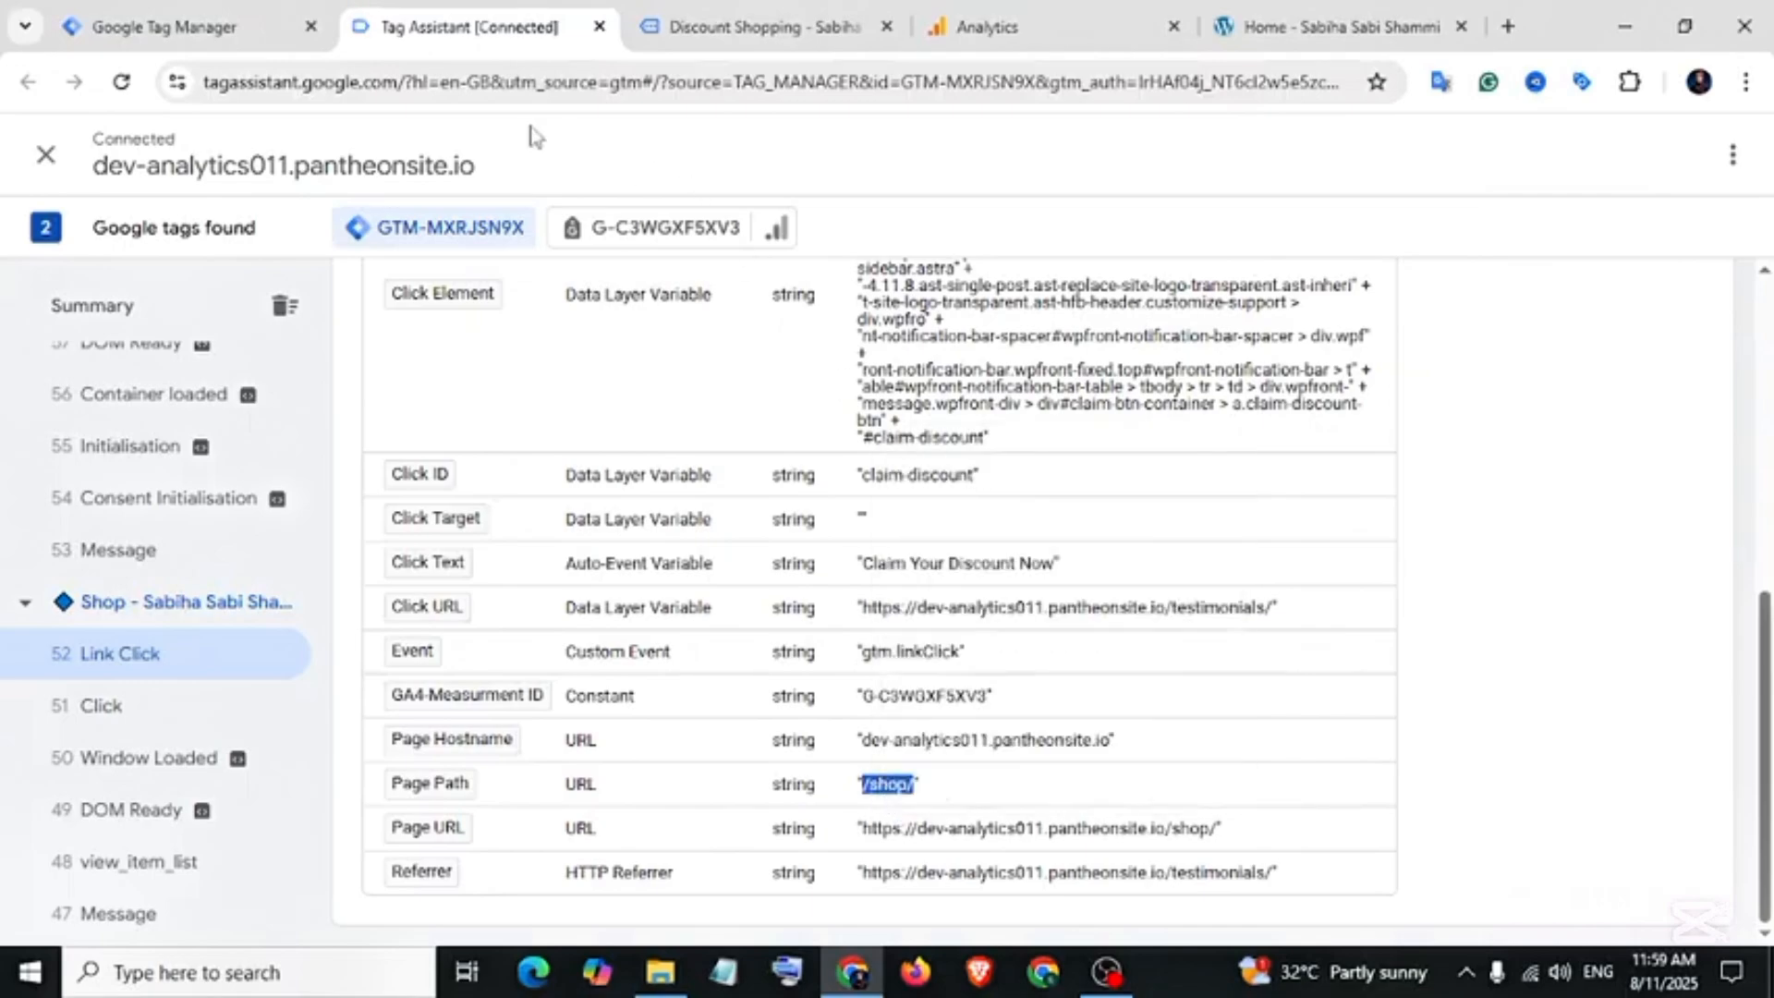
{"action": "left_click", "coordinate": [277, 31]}
{"action": "right_click", "coordinate": [1228, 721]}
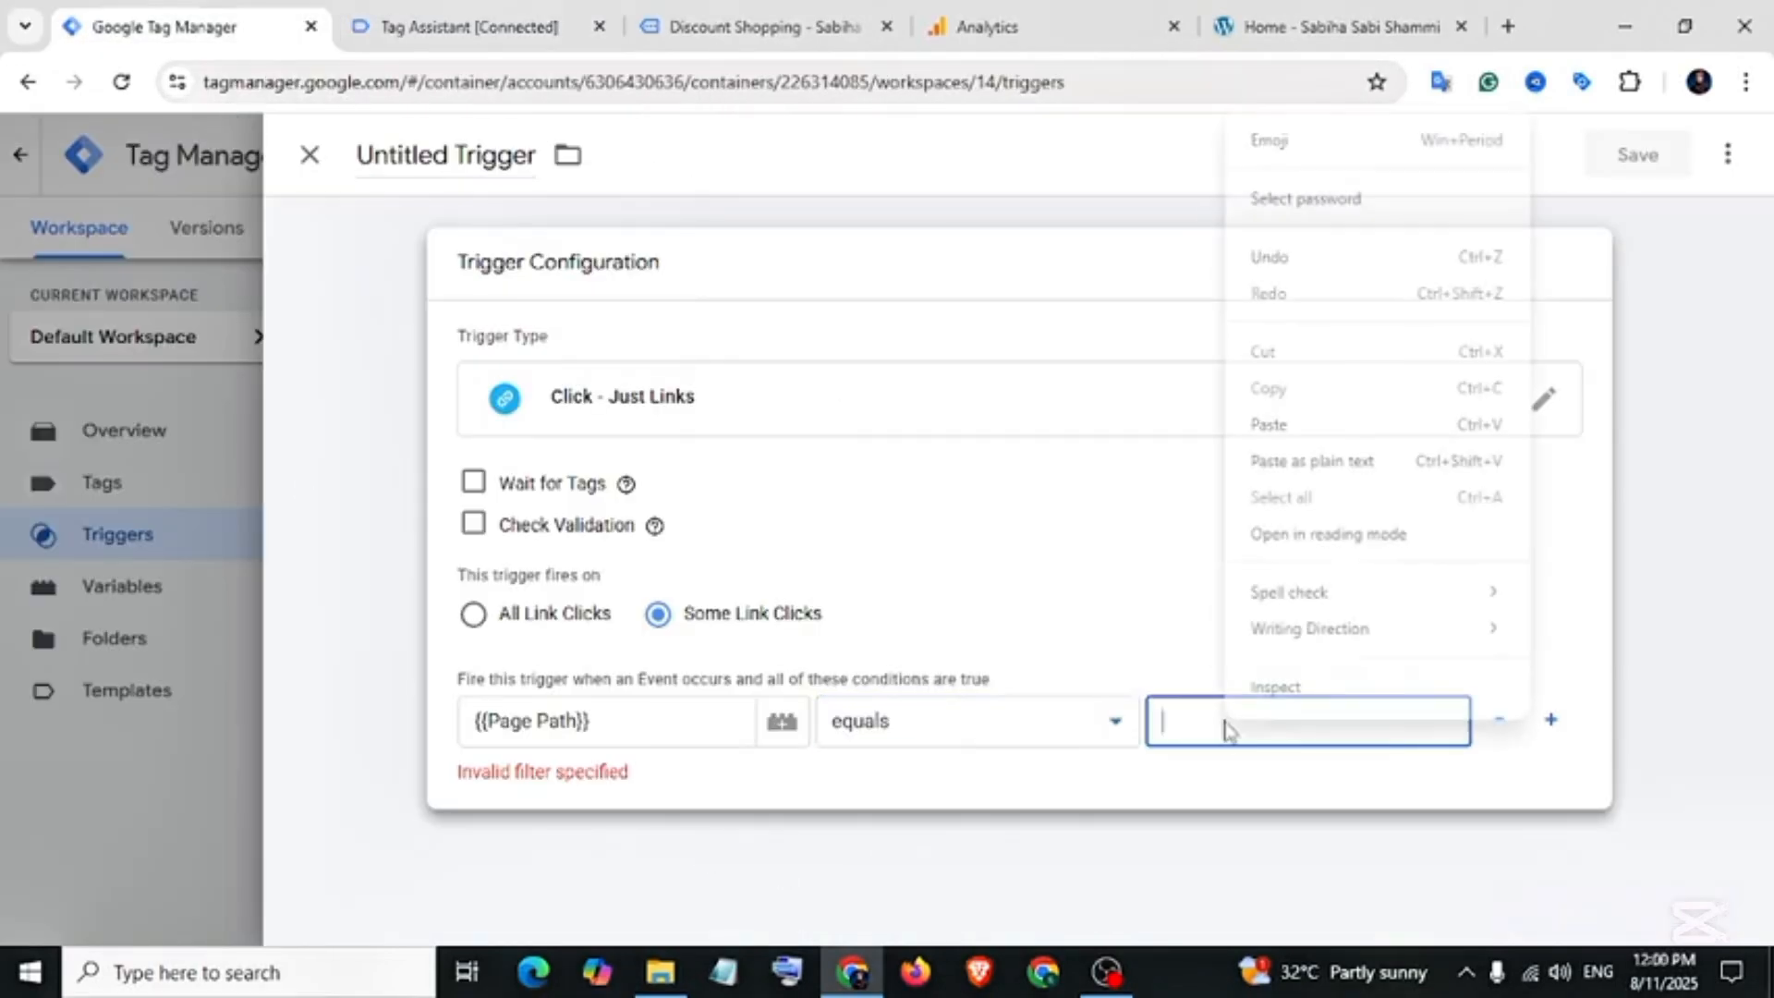
{"action": "left_click", "coordinate": [1269, 424]}
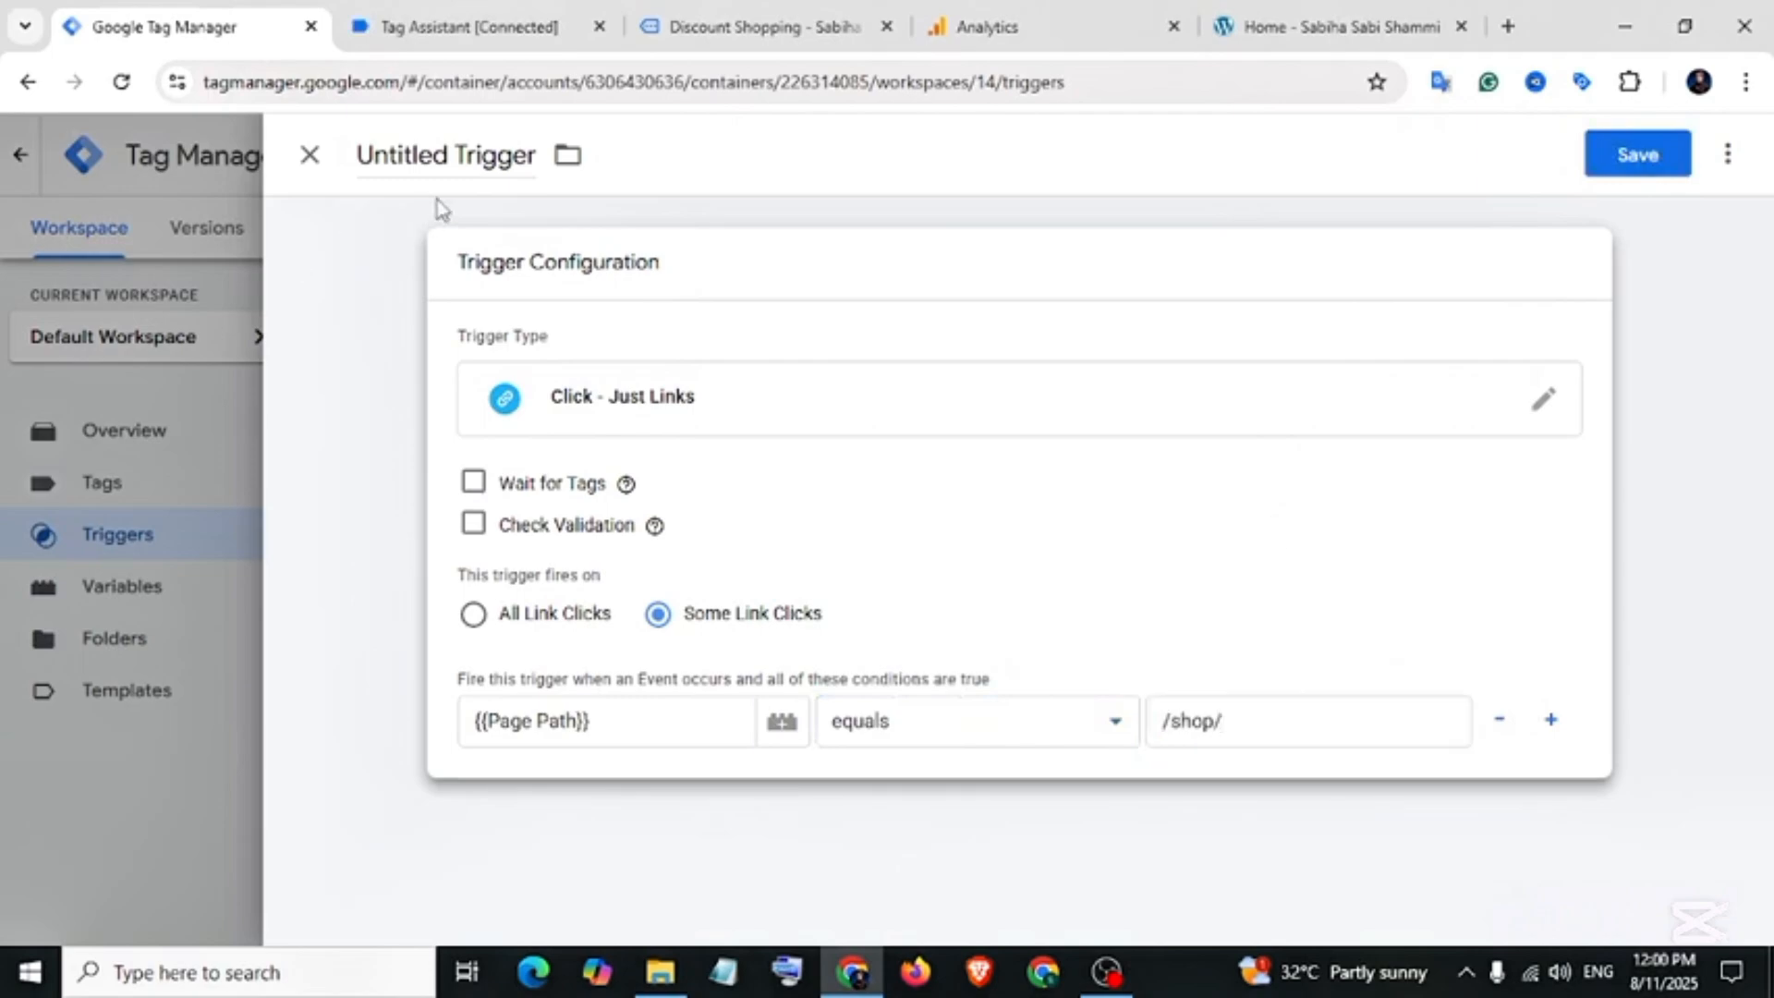
- Name the trigger "Claim Your Discount Now-Btn Click-Shop Page-Trigger" and save it
{"action": "left_click", "coordinate": [438, 157]}
{"action": "type", "text": "Claim Your Discount Now-Btn Click-Shop Page-Trigger"}
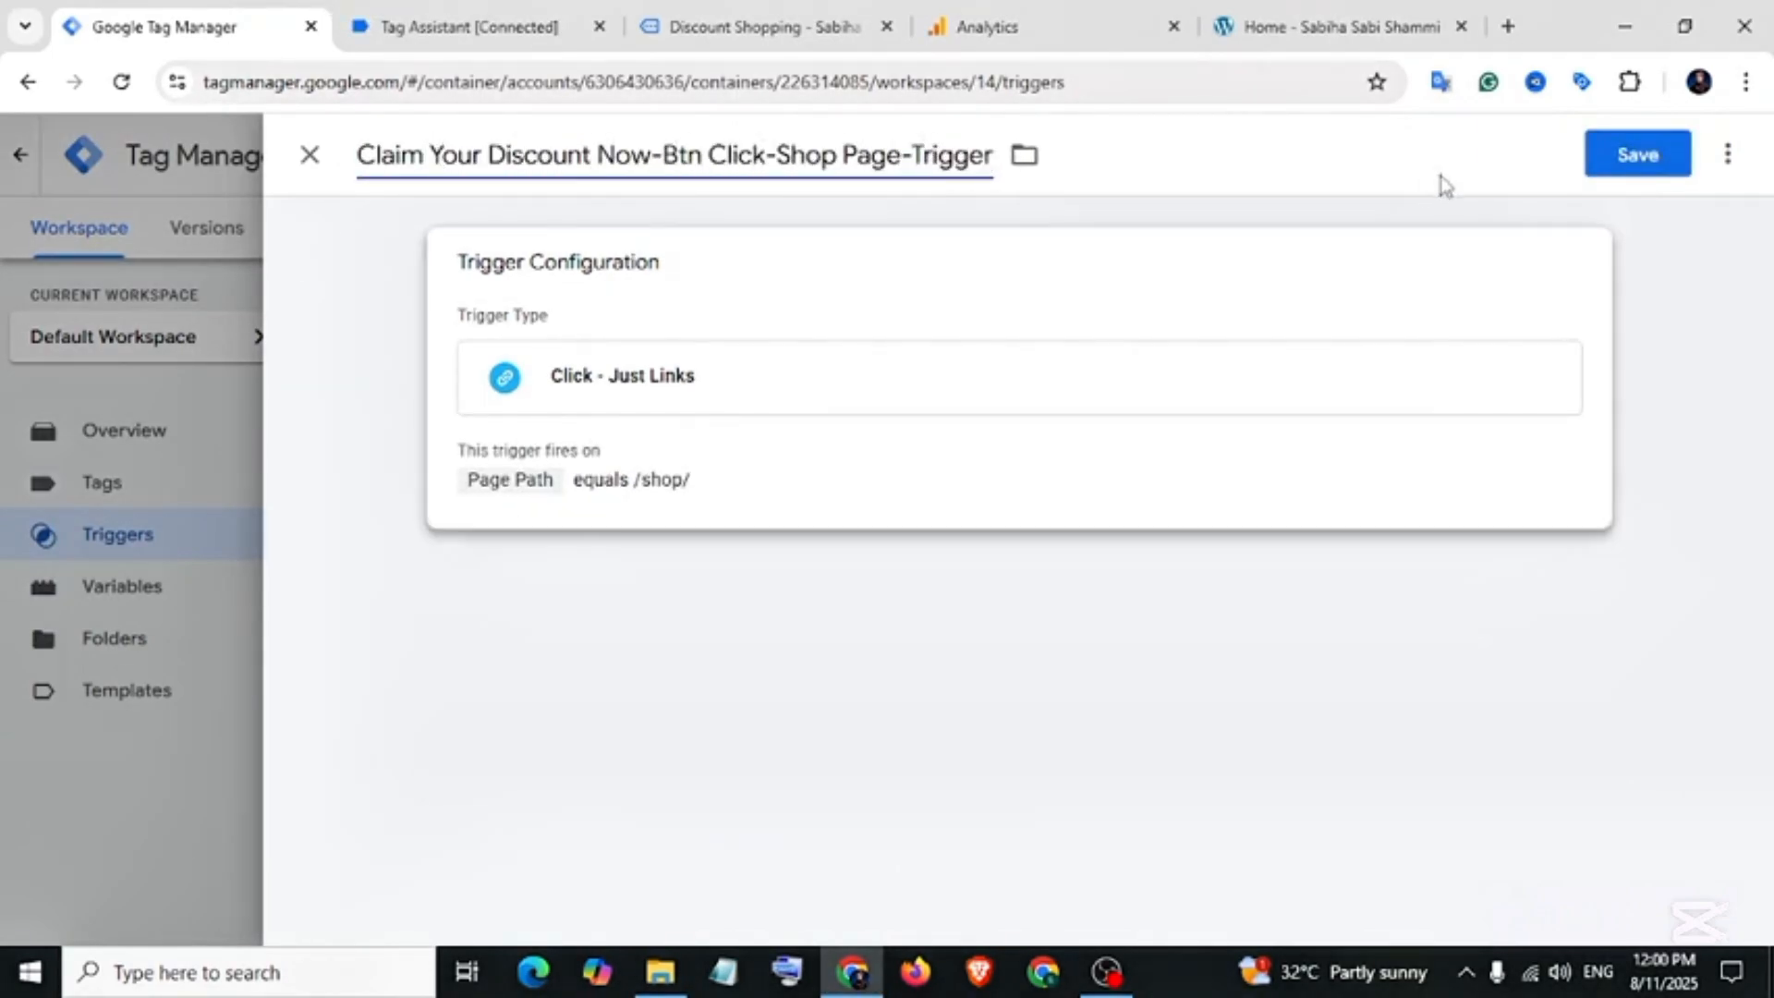
{"action": "left_click", "coordinate": [1626, 159]}
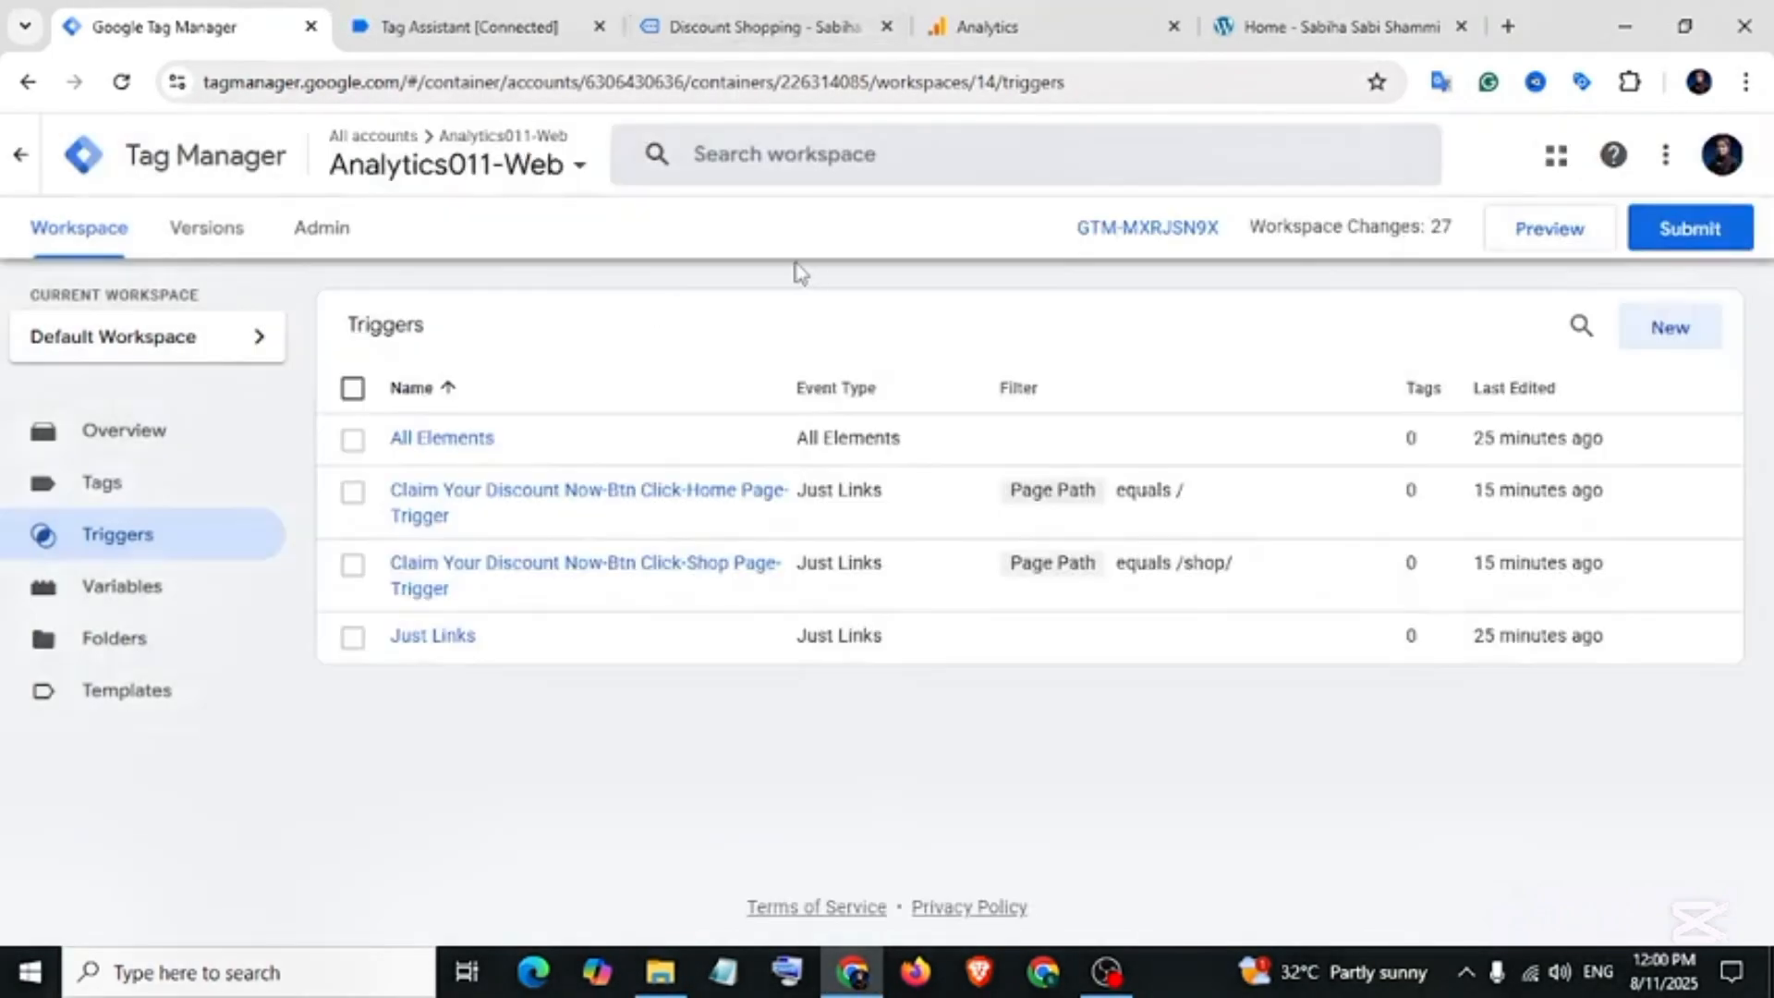
- Create a new tag of the type Google Analytics: GA4 Event
{"action": "left_click", "coordinate": [129, 495]}
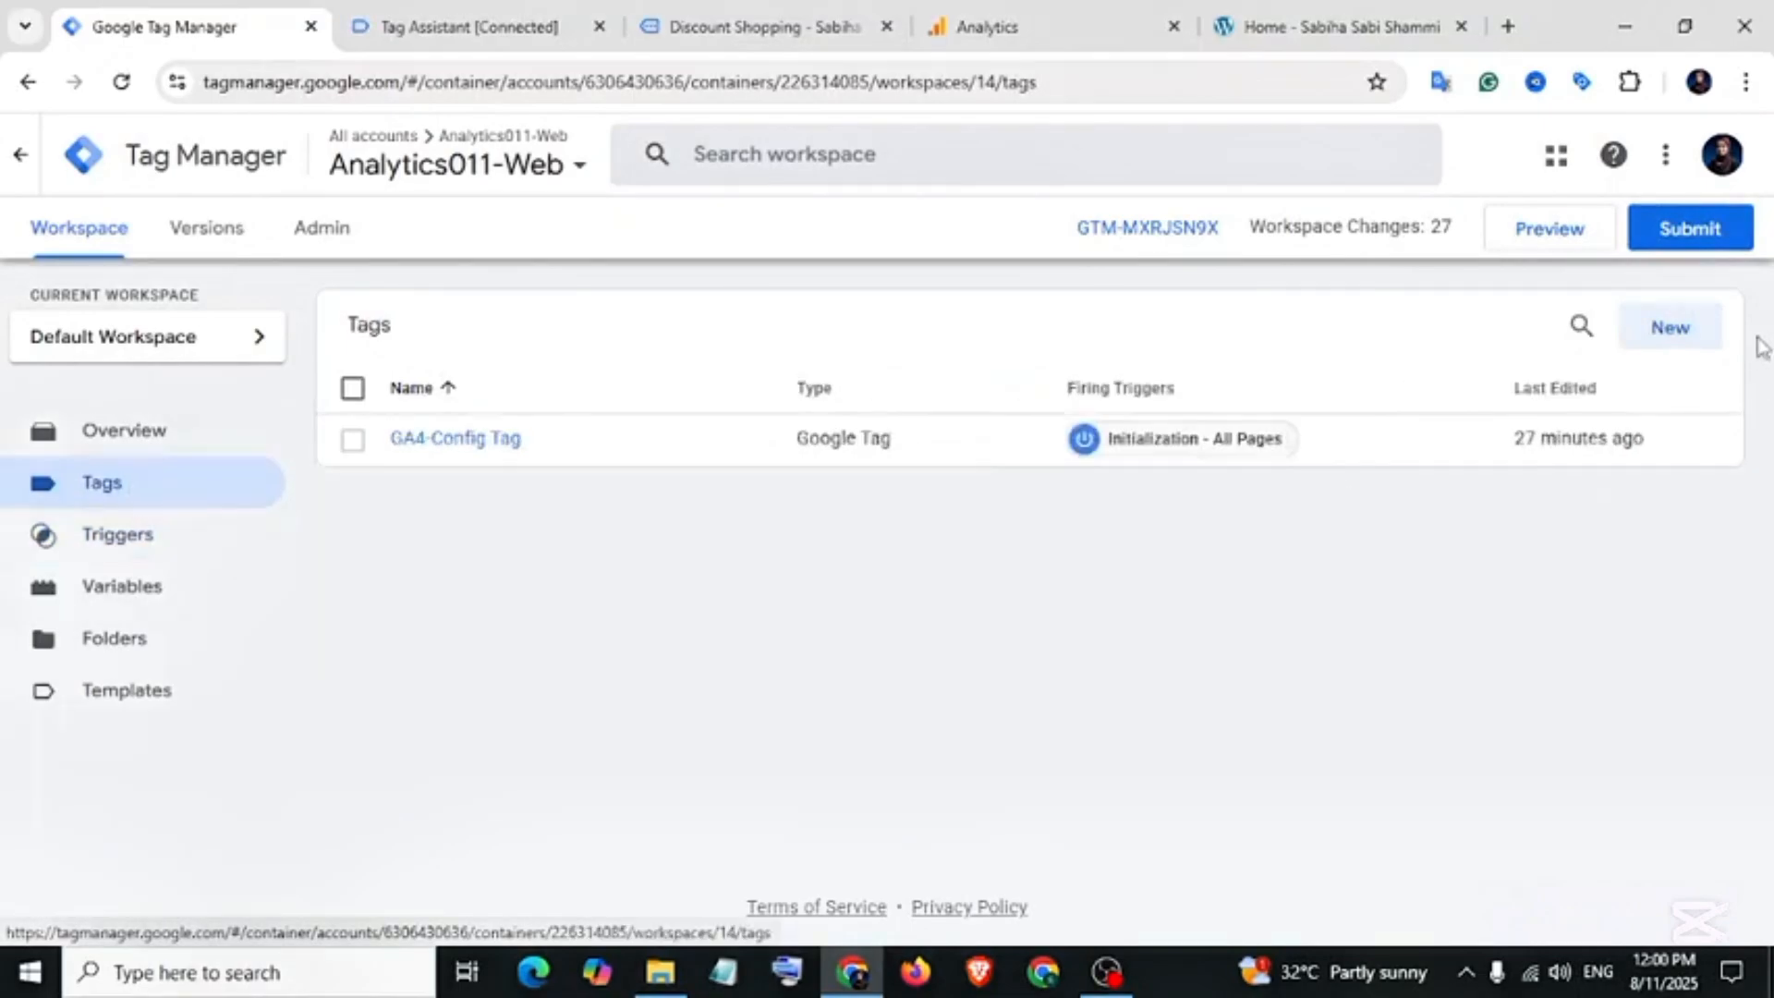
{"action": "left_click", "coordinate": [1670, 328]}
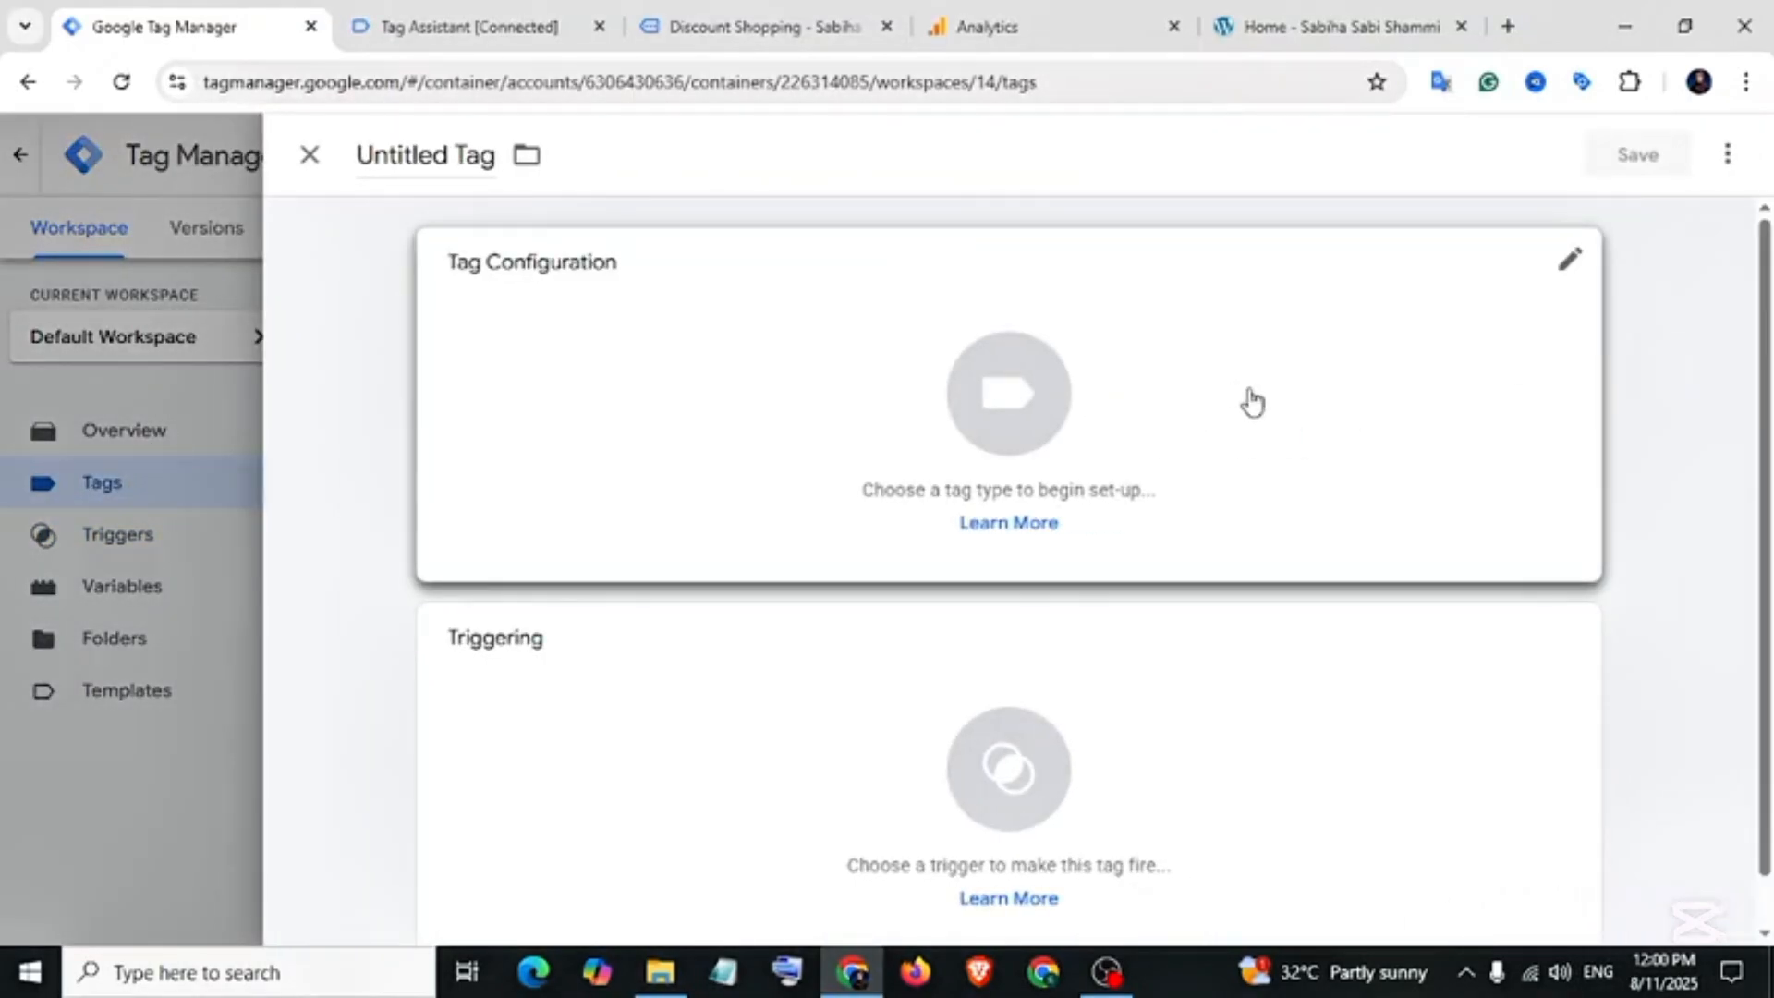
{"action": "left_click", "coordinate": [1206, 405]}
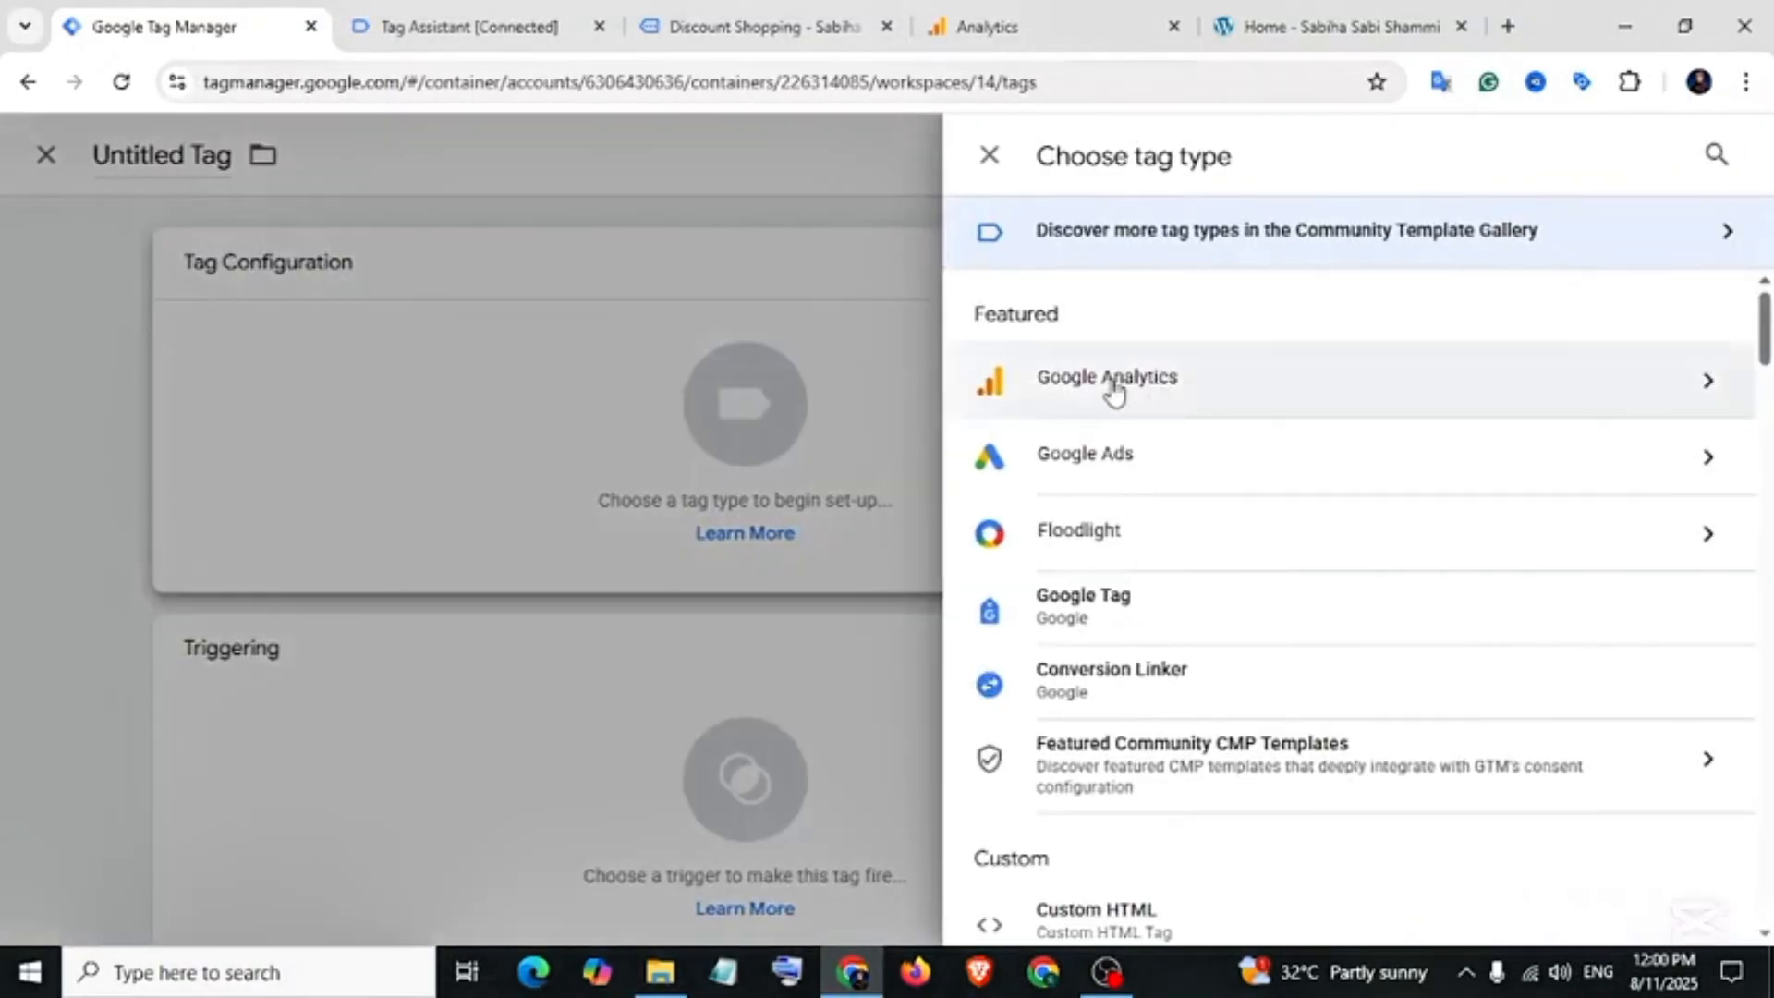
{"action": "left_click", "coordinate": [1116, 388]}
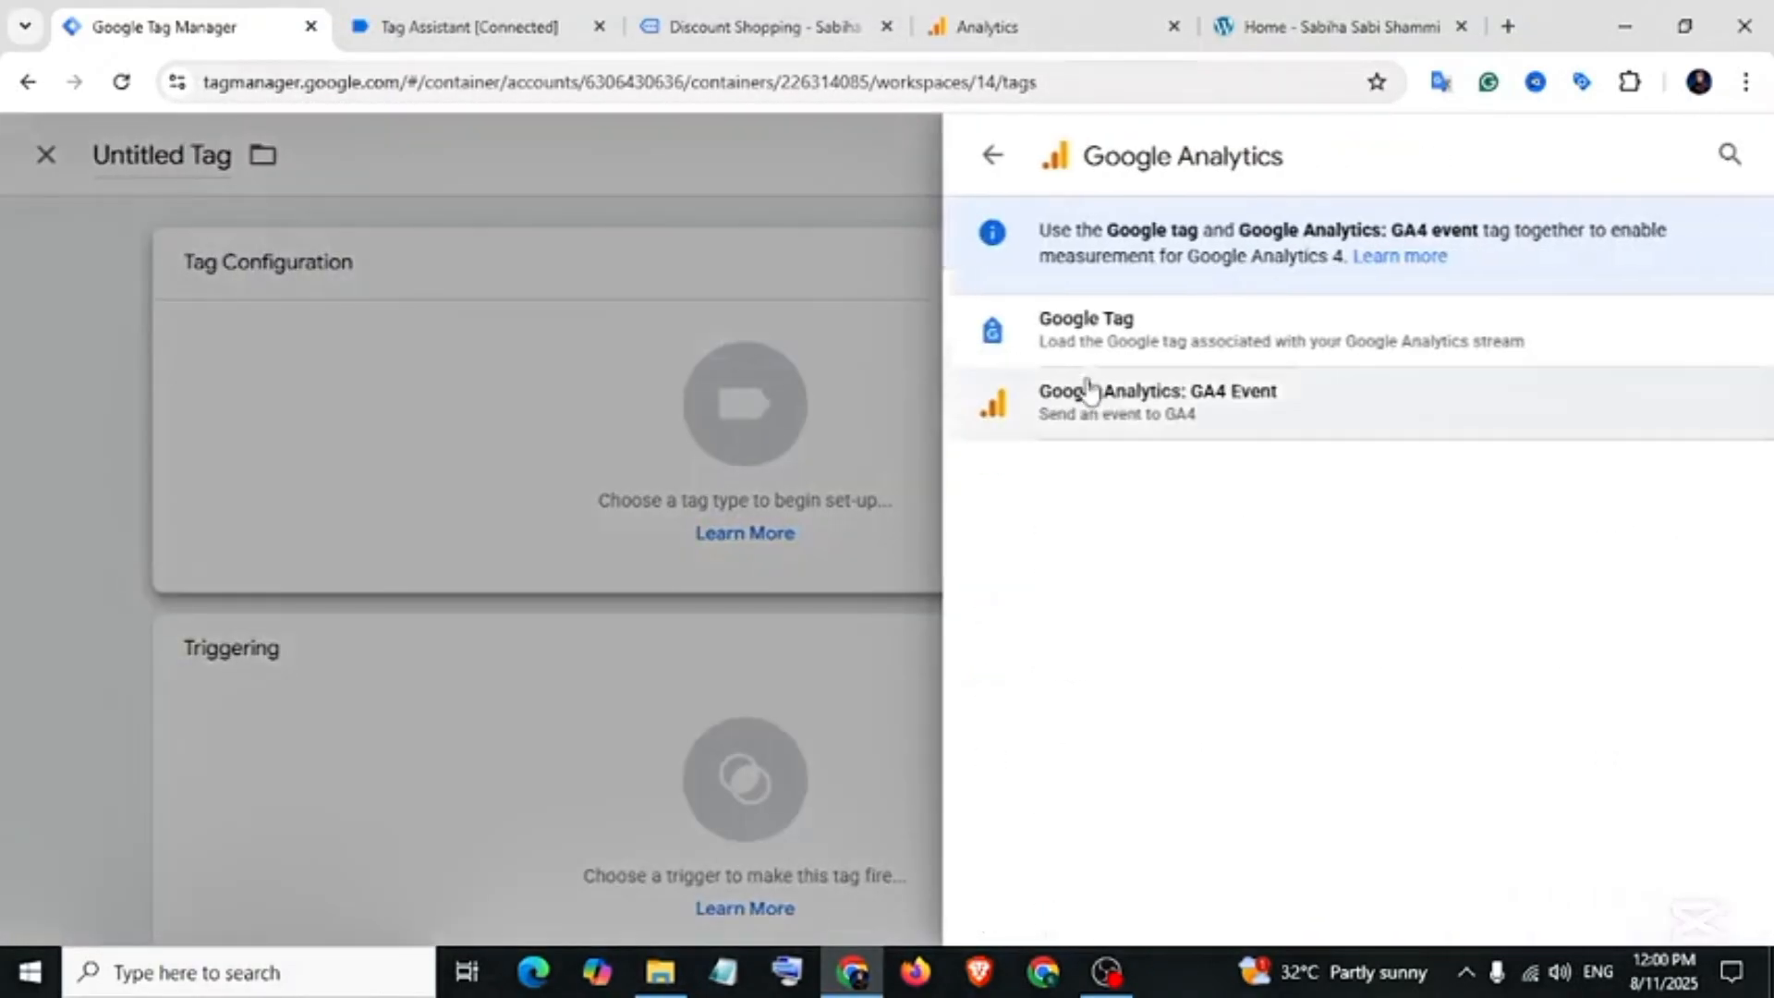
{"action": "left_click", "coordinate": [1171, 407]}
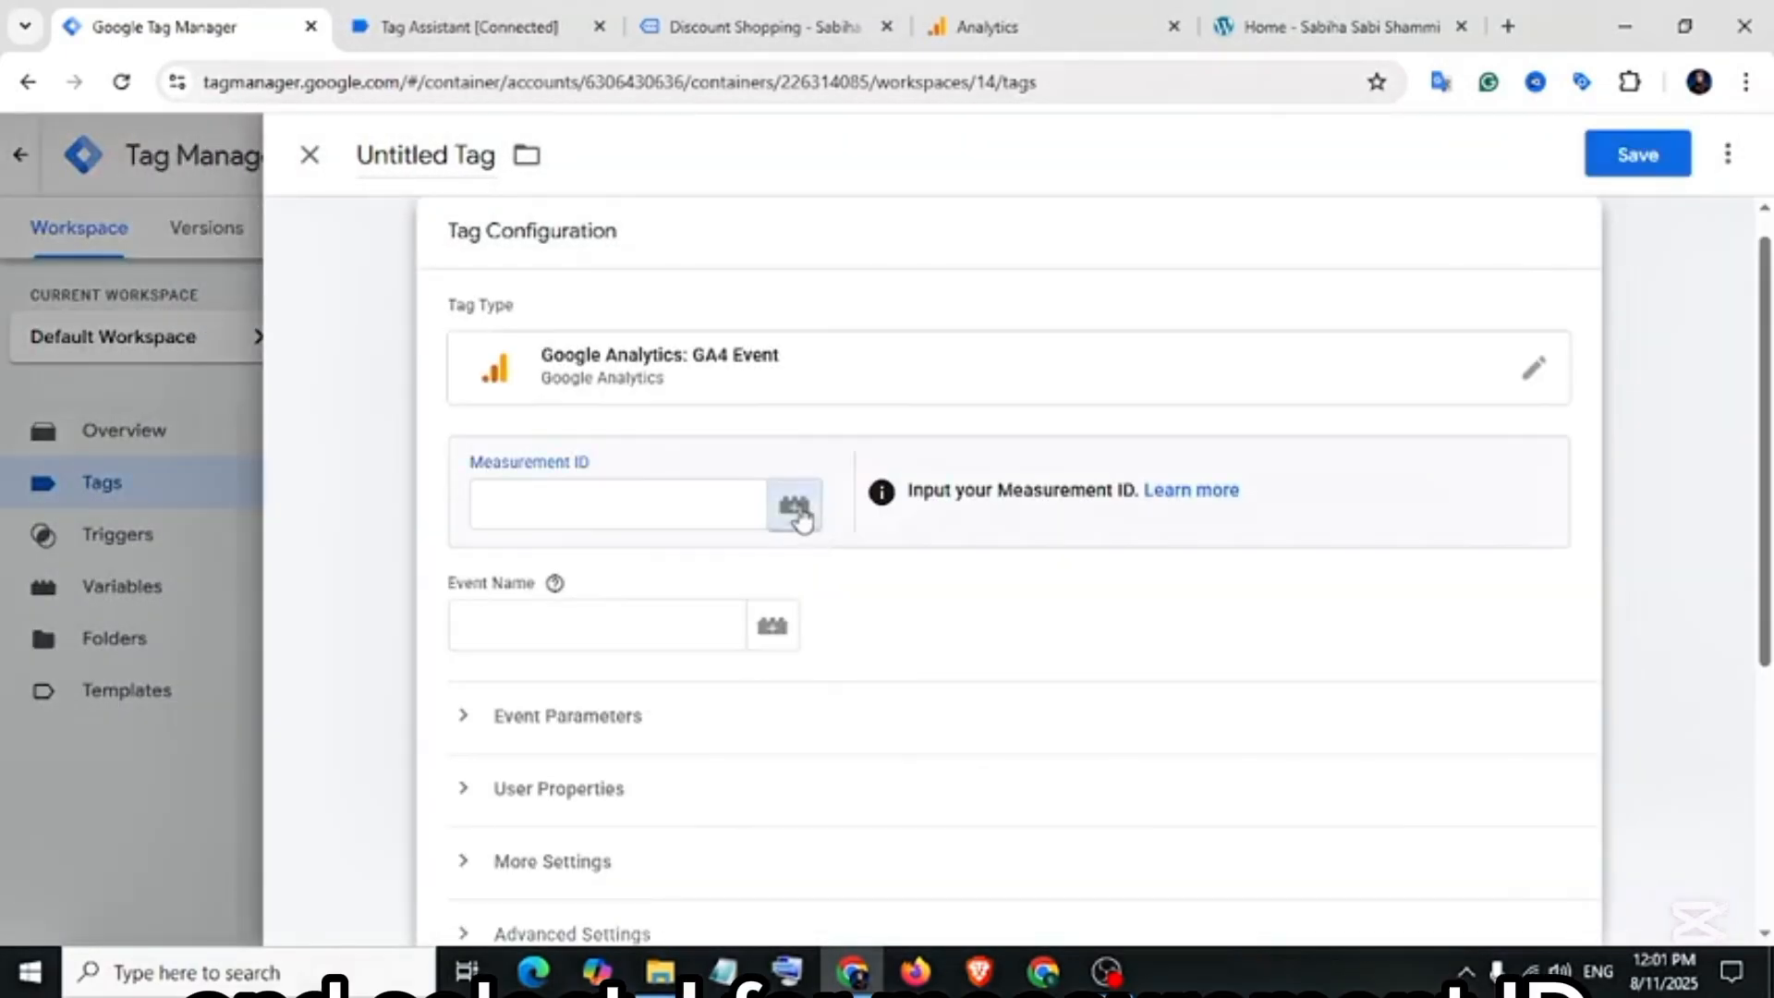
- Set the tag's measurement ID to the GA4-Measurment ID variable and its event name to home_discount_now_btn_click
{"action": "left_click", "coordinate": [795, 506]}
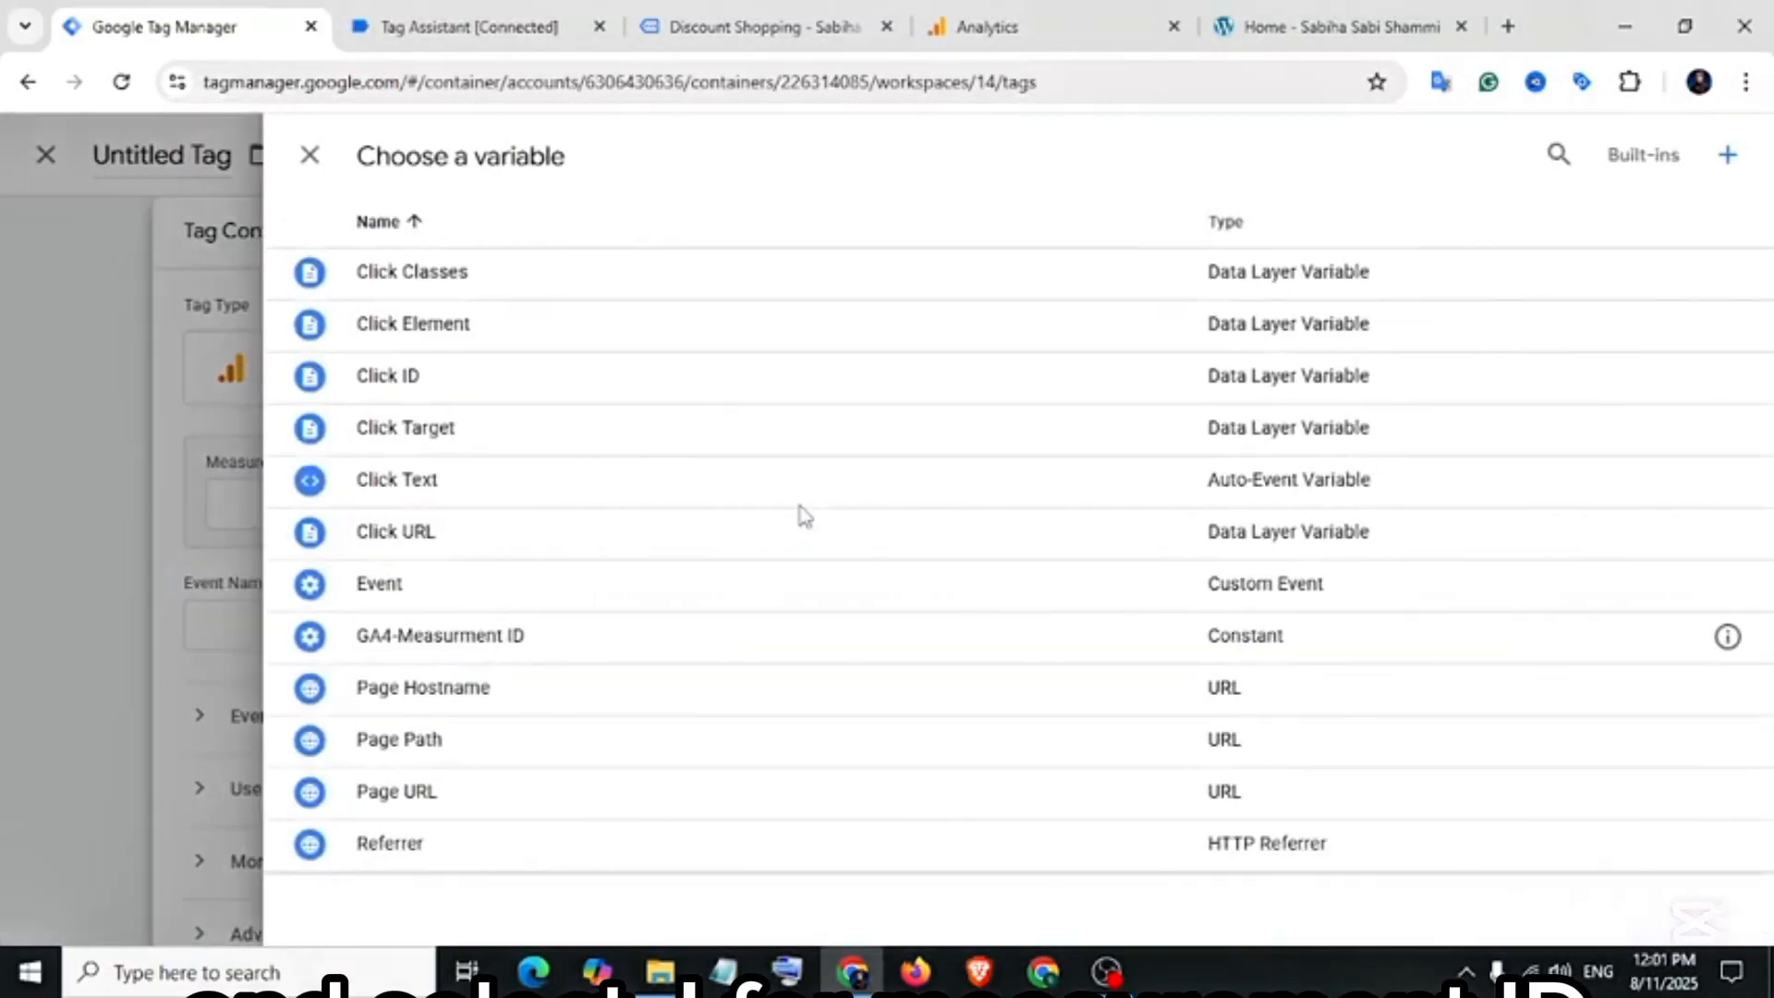
{"action": "left_click", "coordinate": [443, 644]}
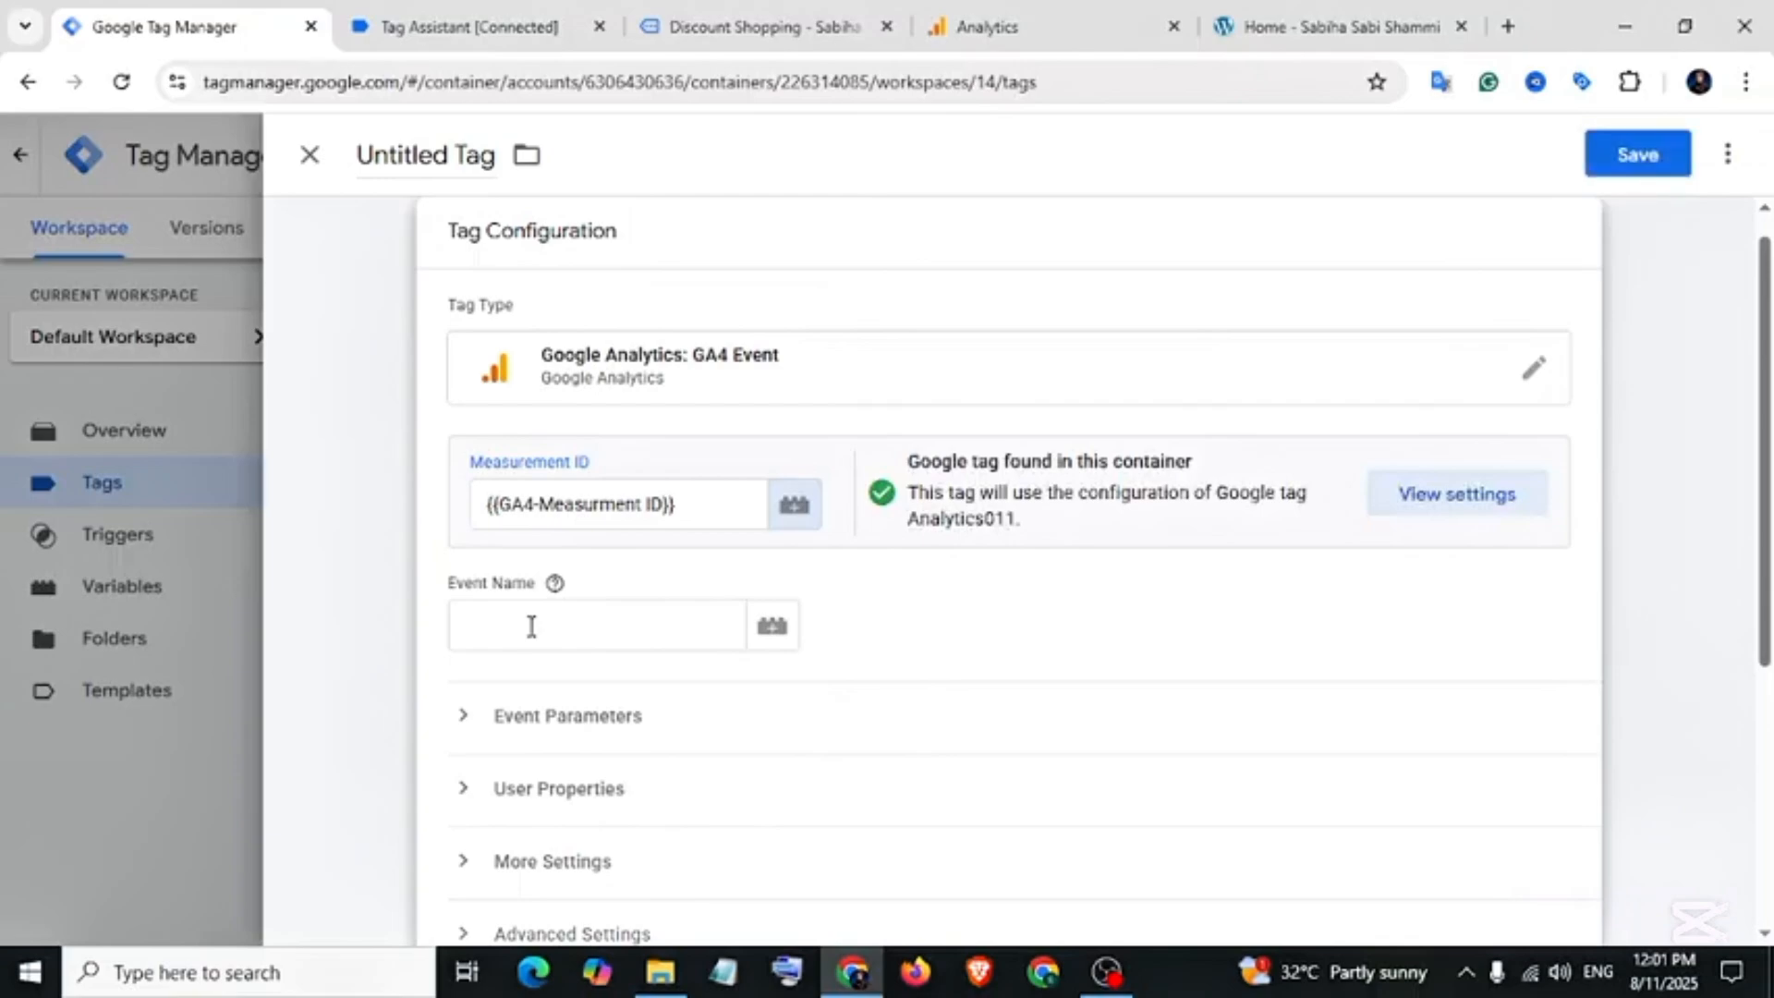
{"action": "left_click", "coordinate": [531, 626]}
{"action": "type", "text": "home_discount_now_btn_click"}
{"action": "left_click", "coordinate": [884, 610]}
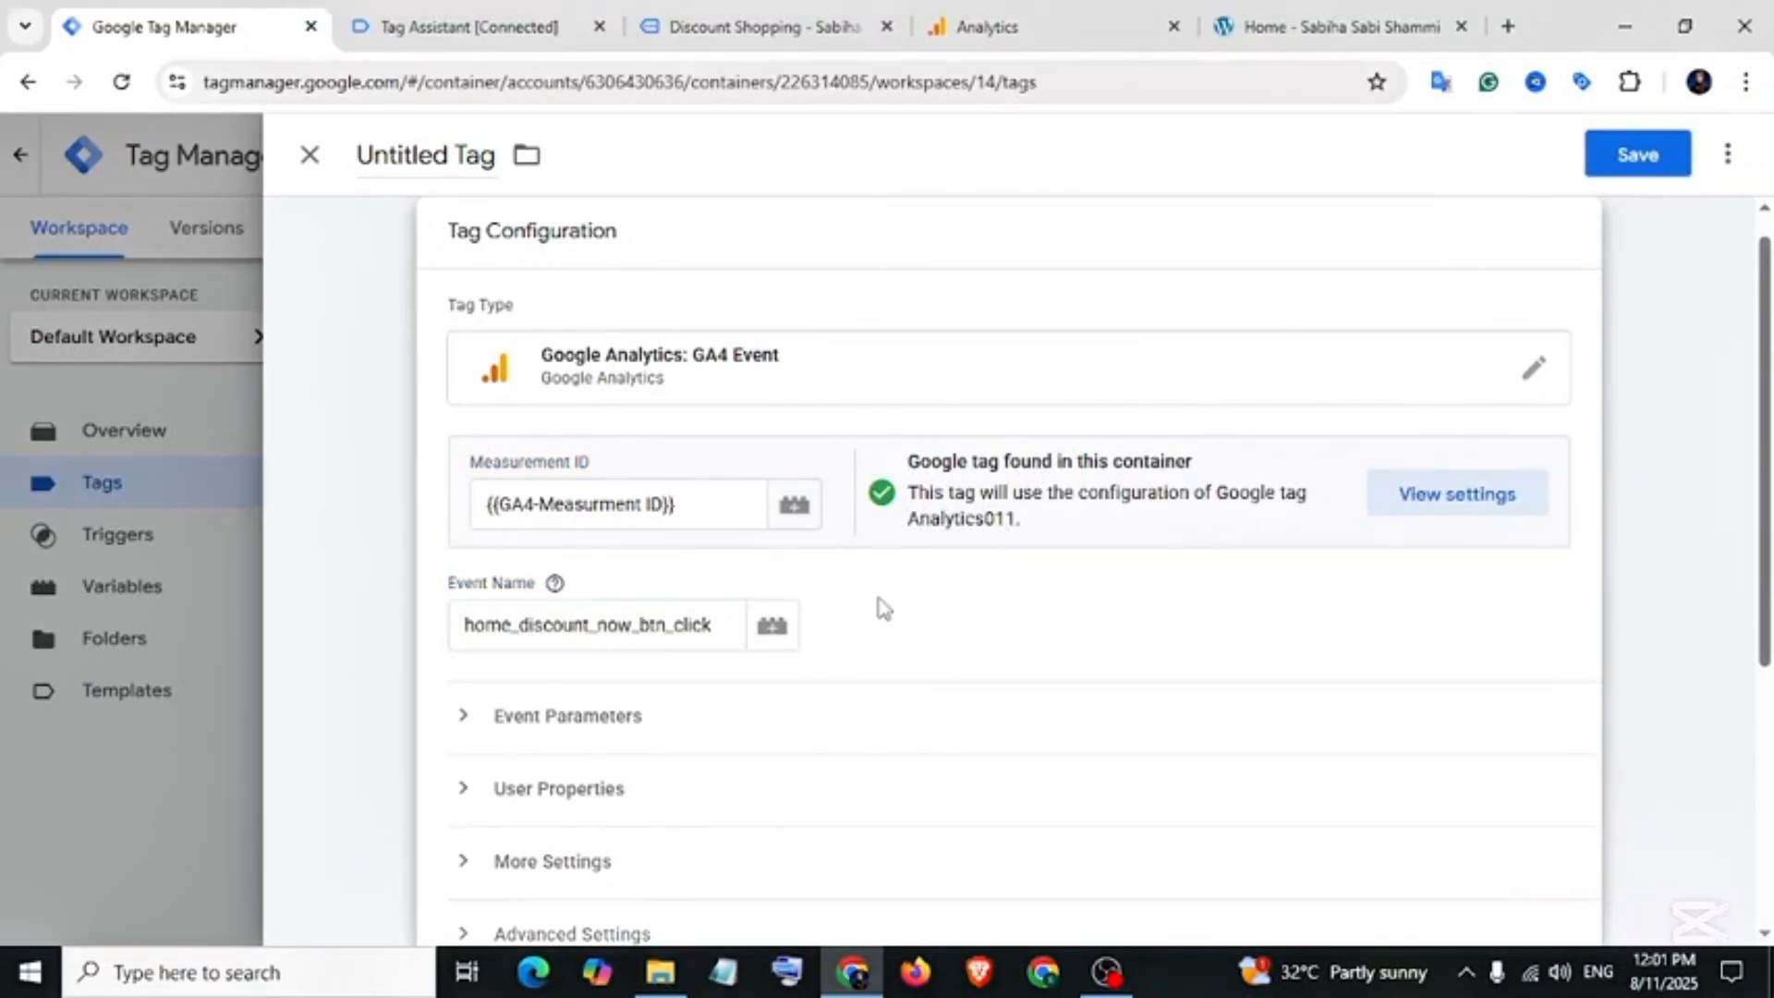
- Assign Claim Your Discount Now-Btn Click-Home Page-Trigger as the tag's firing trigger
{"action": "scroll", "coordinate": [861, 622], "scroll_direction": "down", "scroll_amount": 5}
{"action": "left_click", "coordinate": [891, 730]}
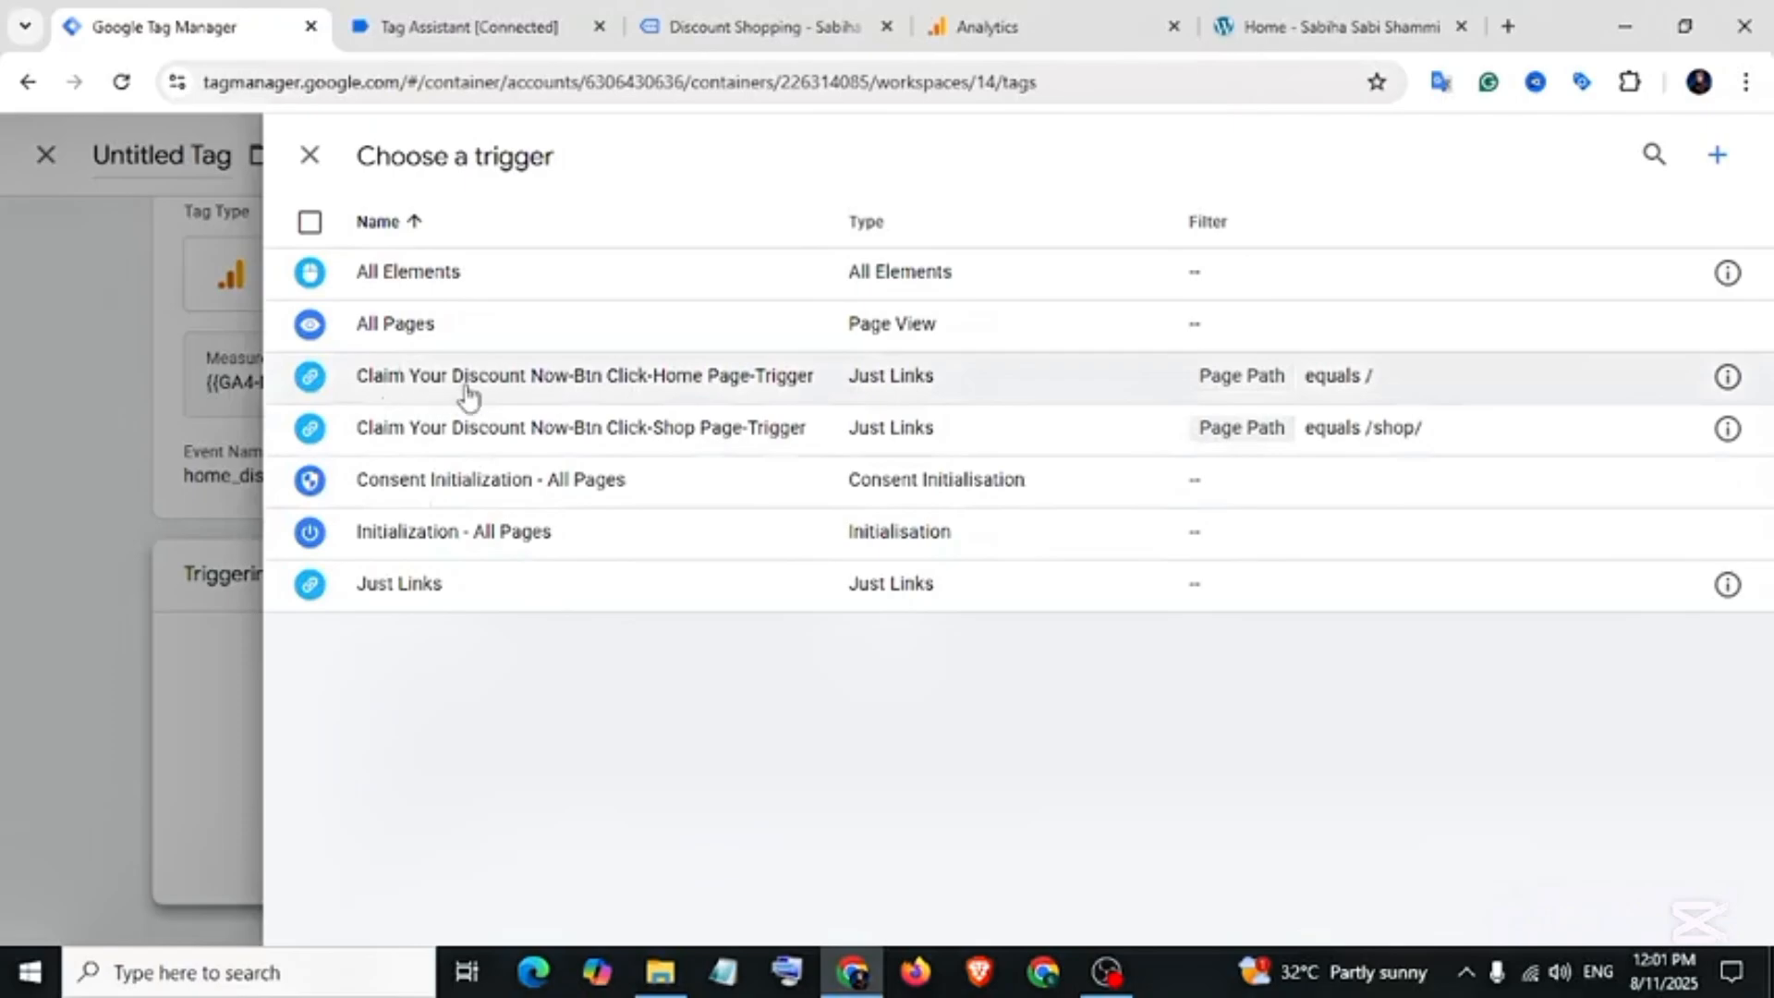
{"action": "left_click", "coordinate": [672, 387]}
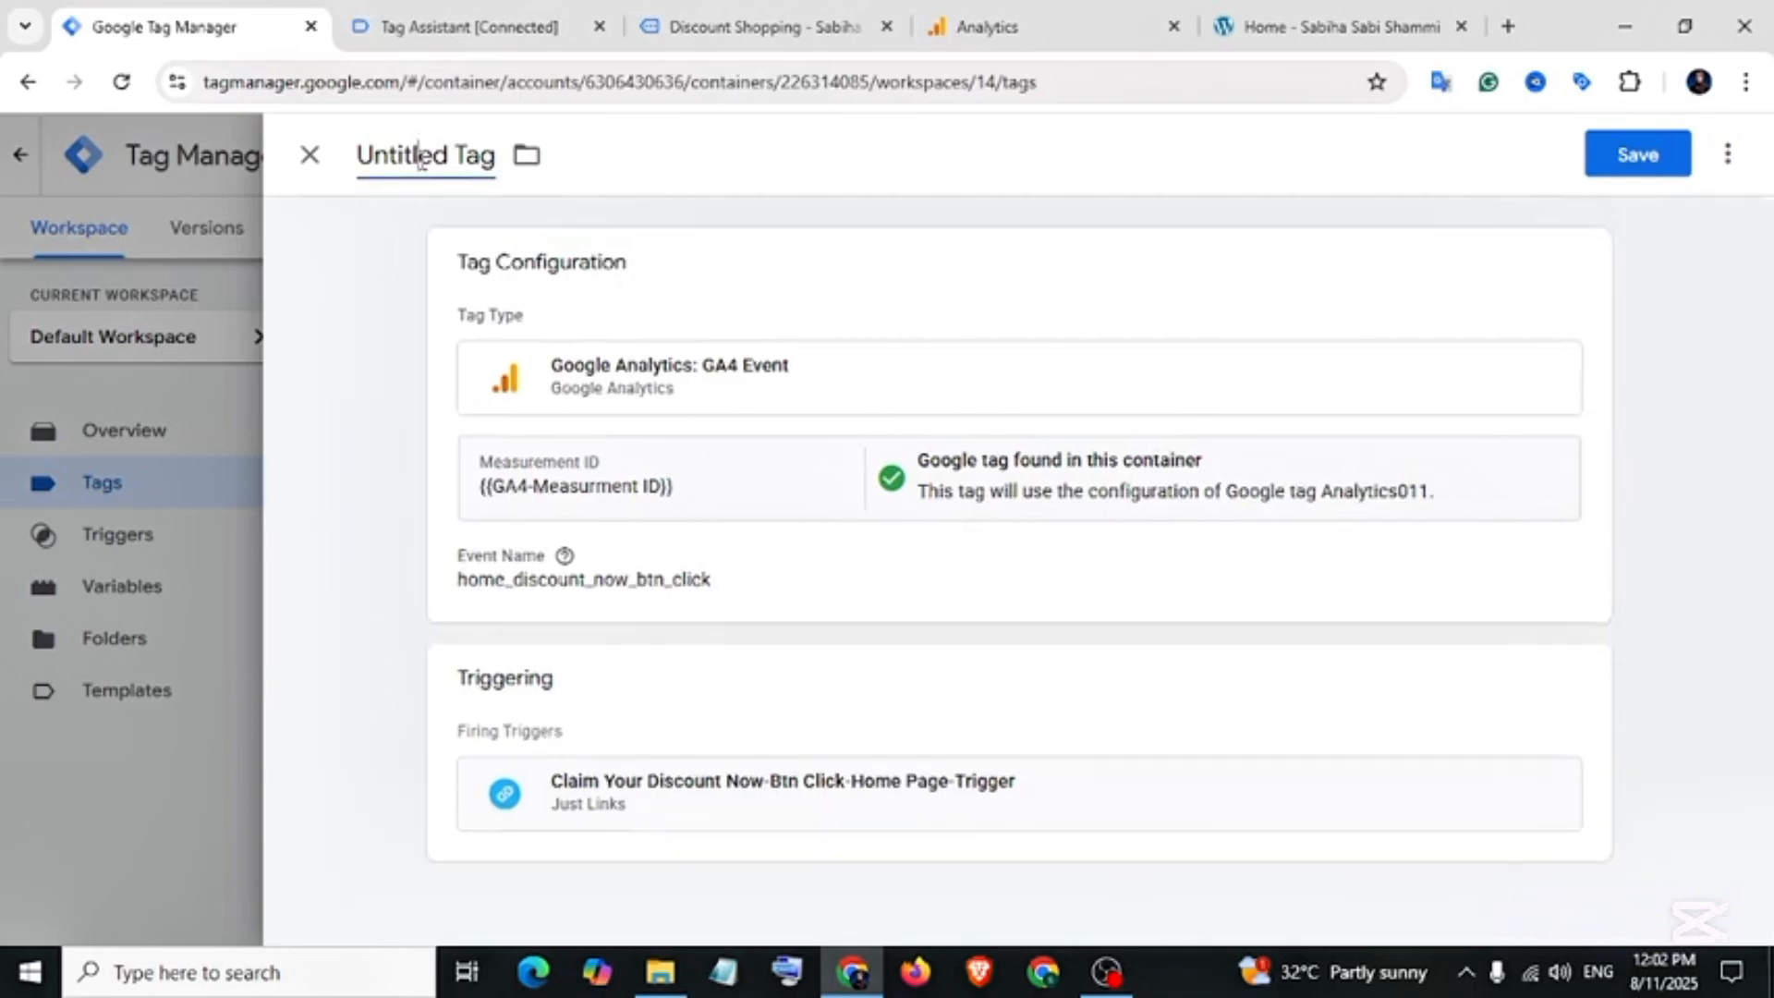
- Name the tag "Claim Your Discount Now-Btn Click-Home Page-Tag" and save it
{"action": "left_click", "coordinate": [421, 159]}
{"action": "type", "text": "Claim Your Discount Now-Btn Click-Home Page-Tag"}
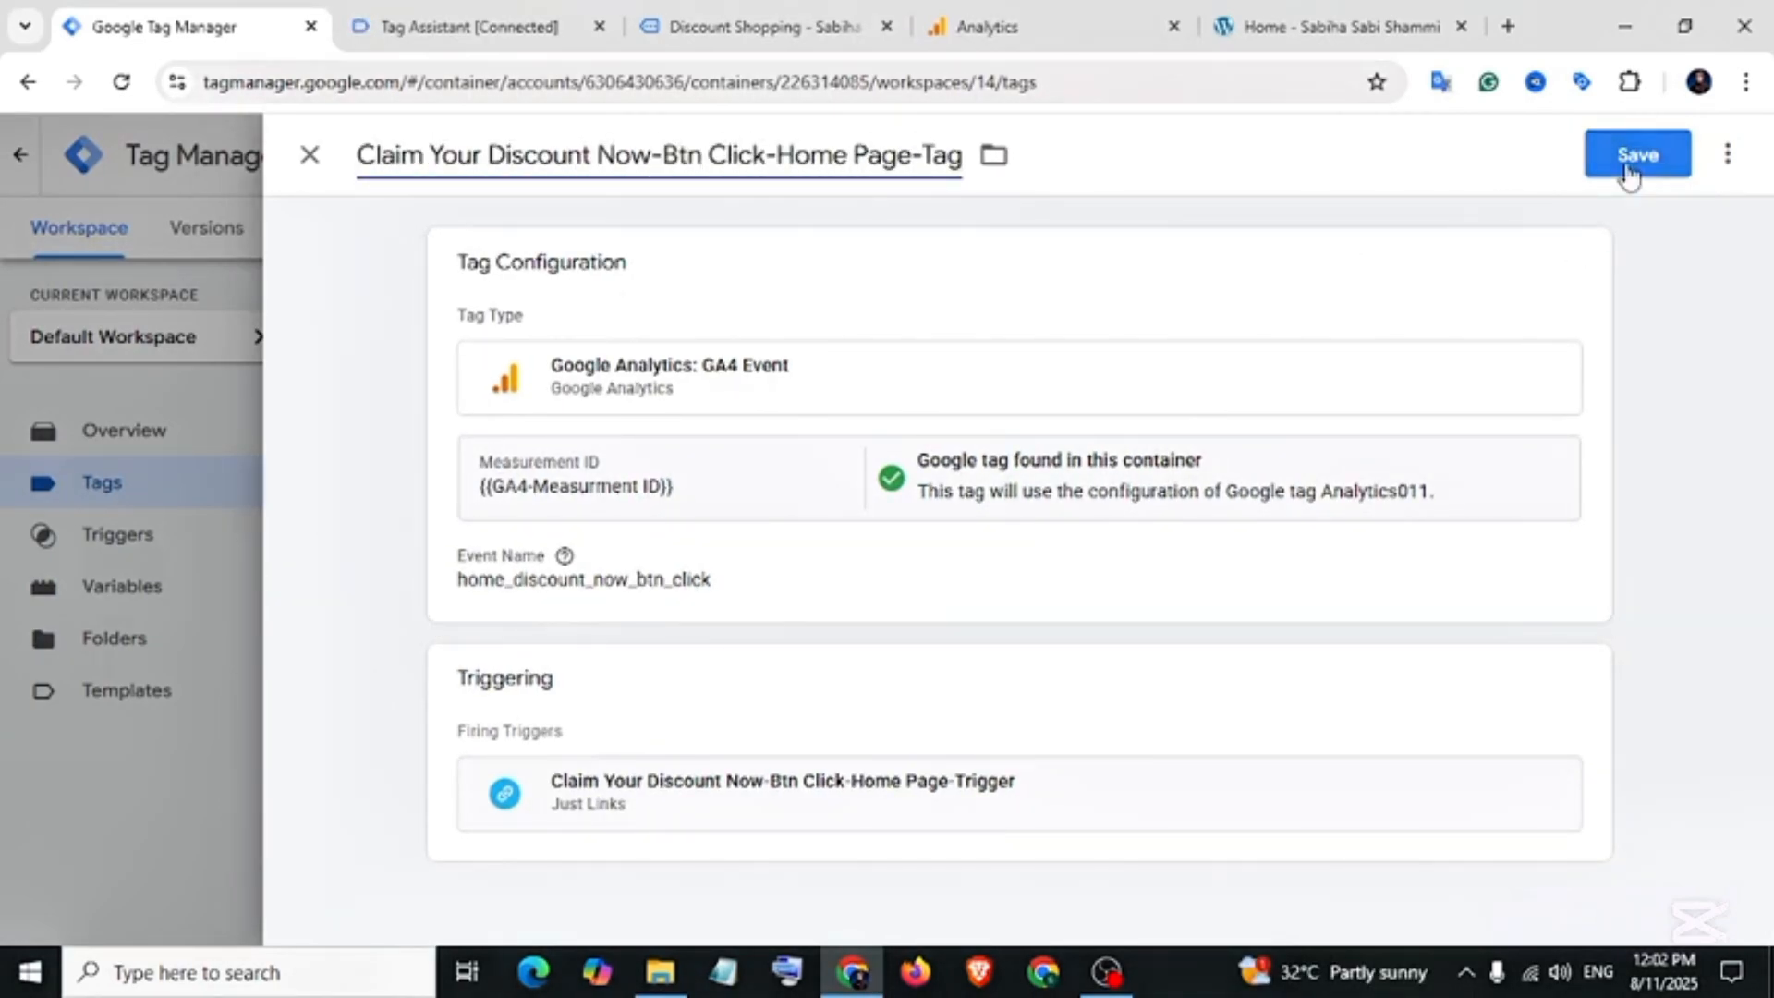
{"action": "left_click", "coordinate": [1626, 174]}
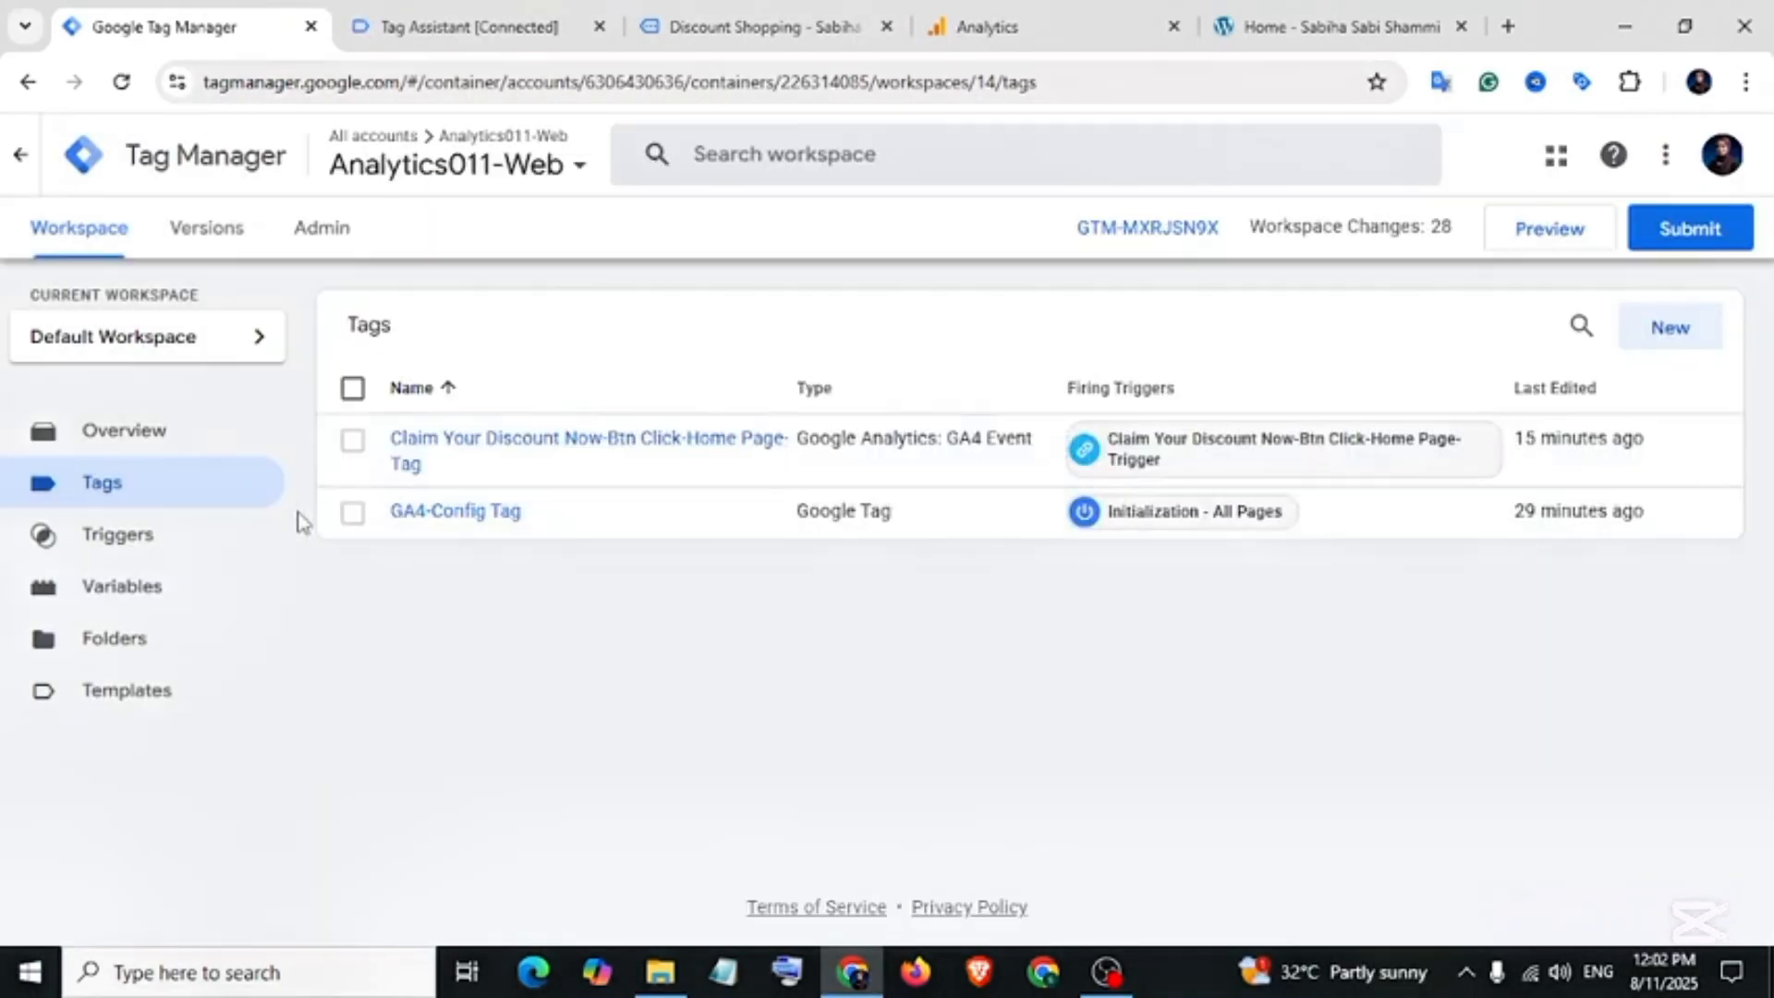
- Make a copy of the Claim Your Discount Now-Btn Click-Home Page-Tag
{"action": "left_click", "coordinate": [498, 448]}
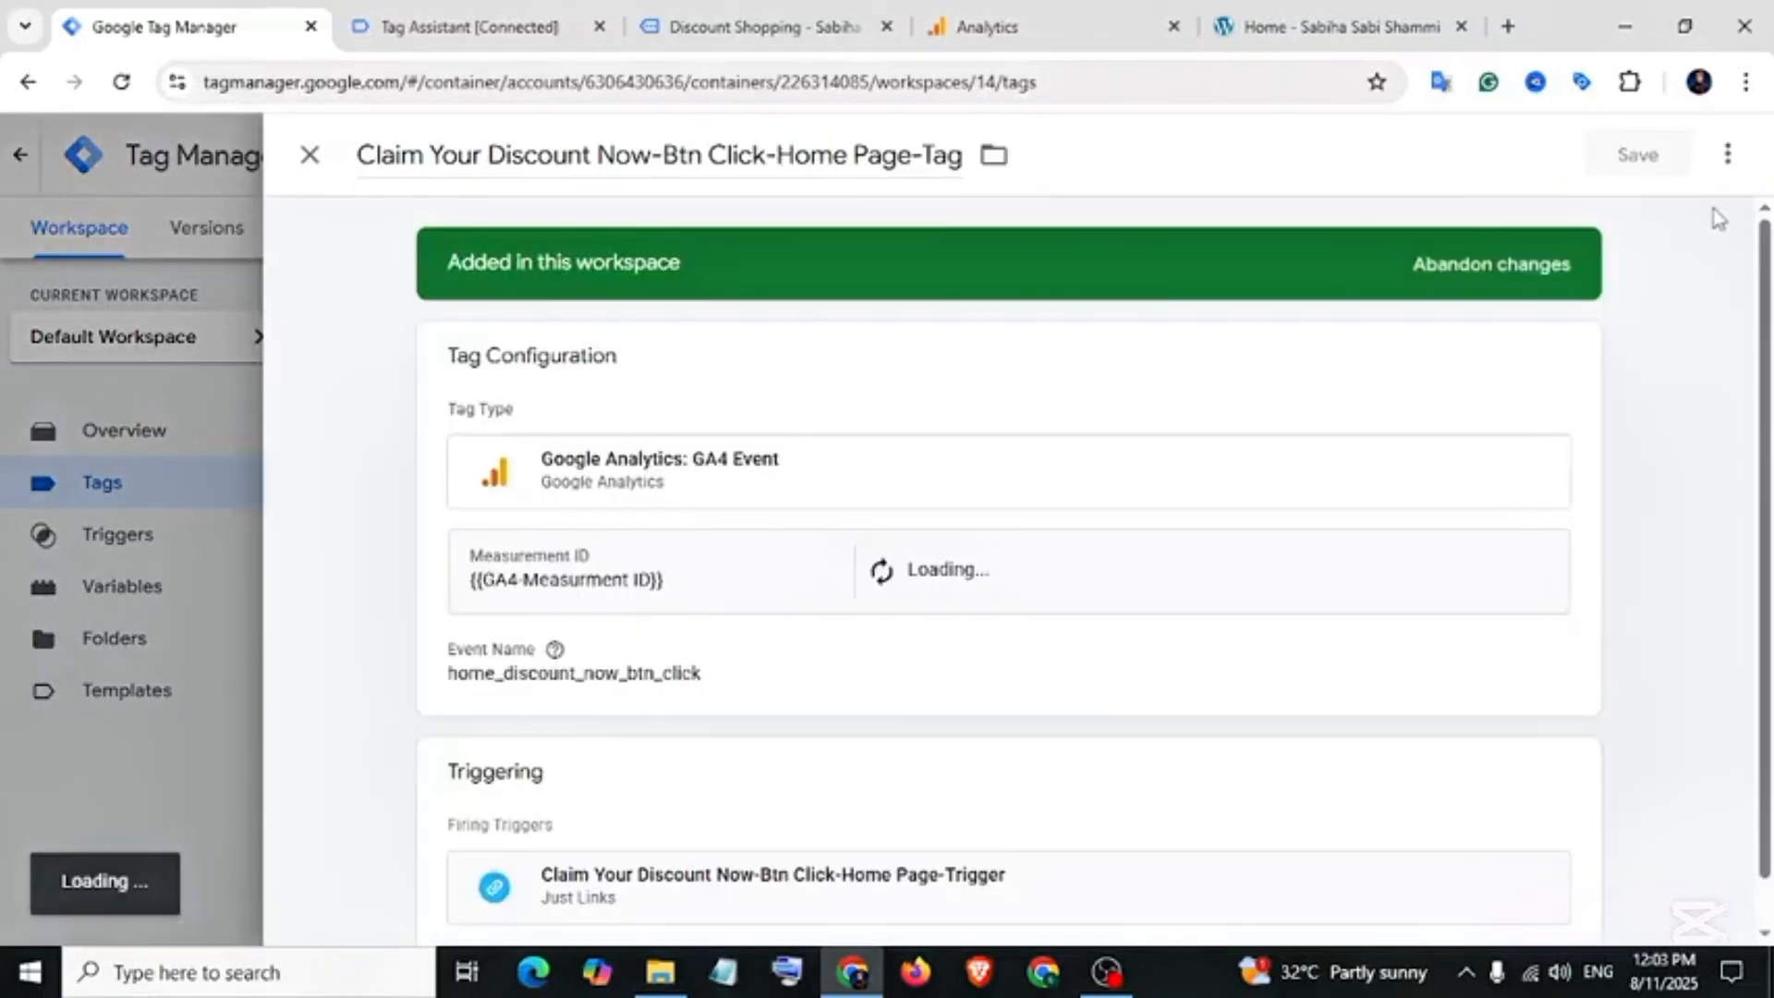
{"action": "left_click", "coordinate": [1726, 154]}
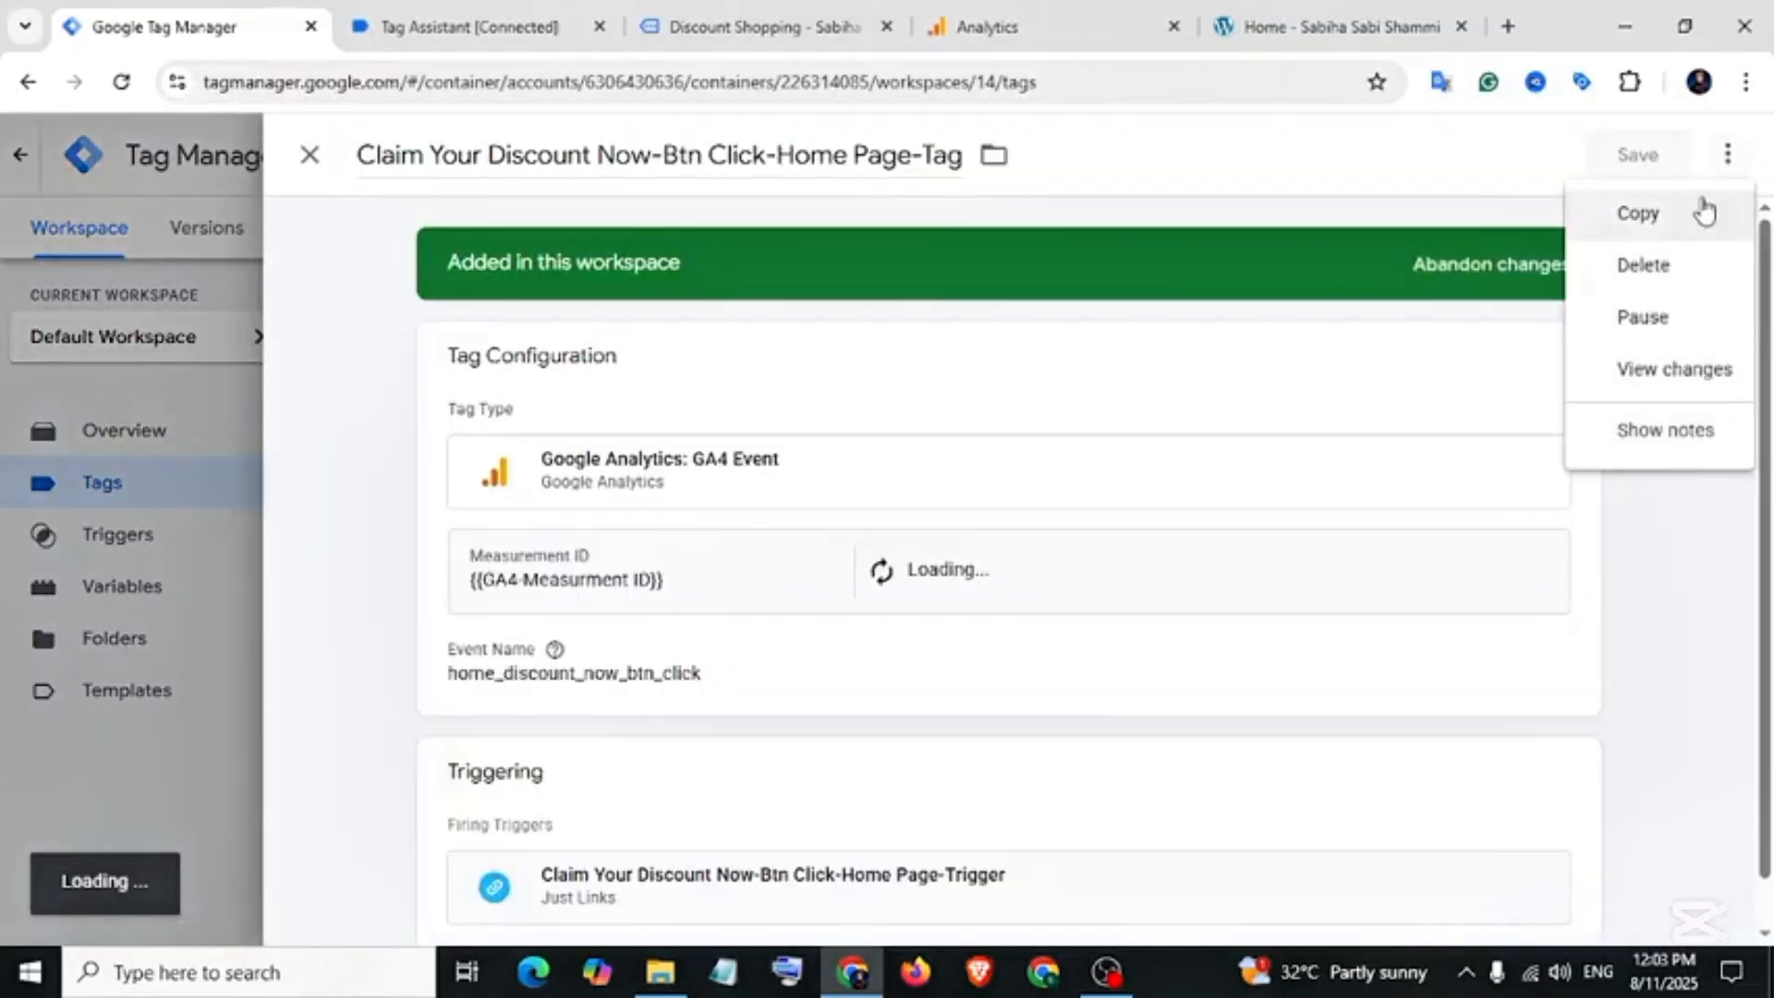
{"action": "left_click", "coordinate": [1651, 216]}
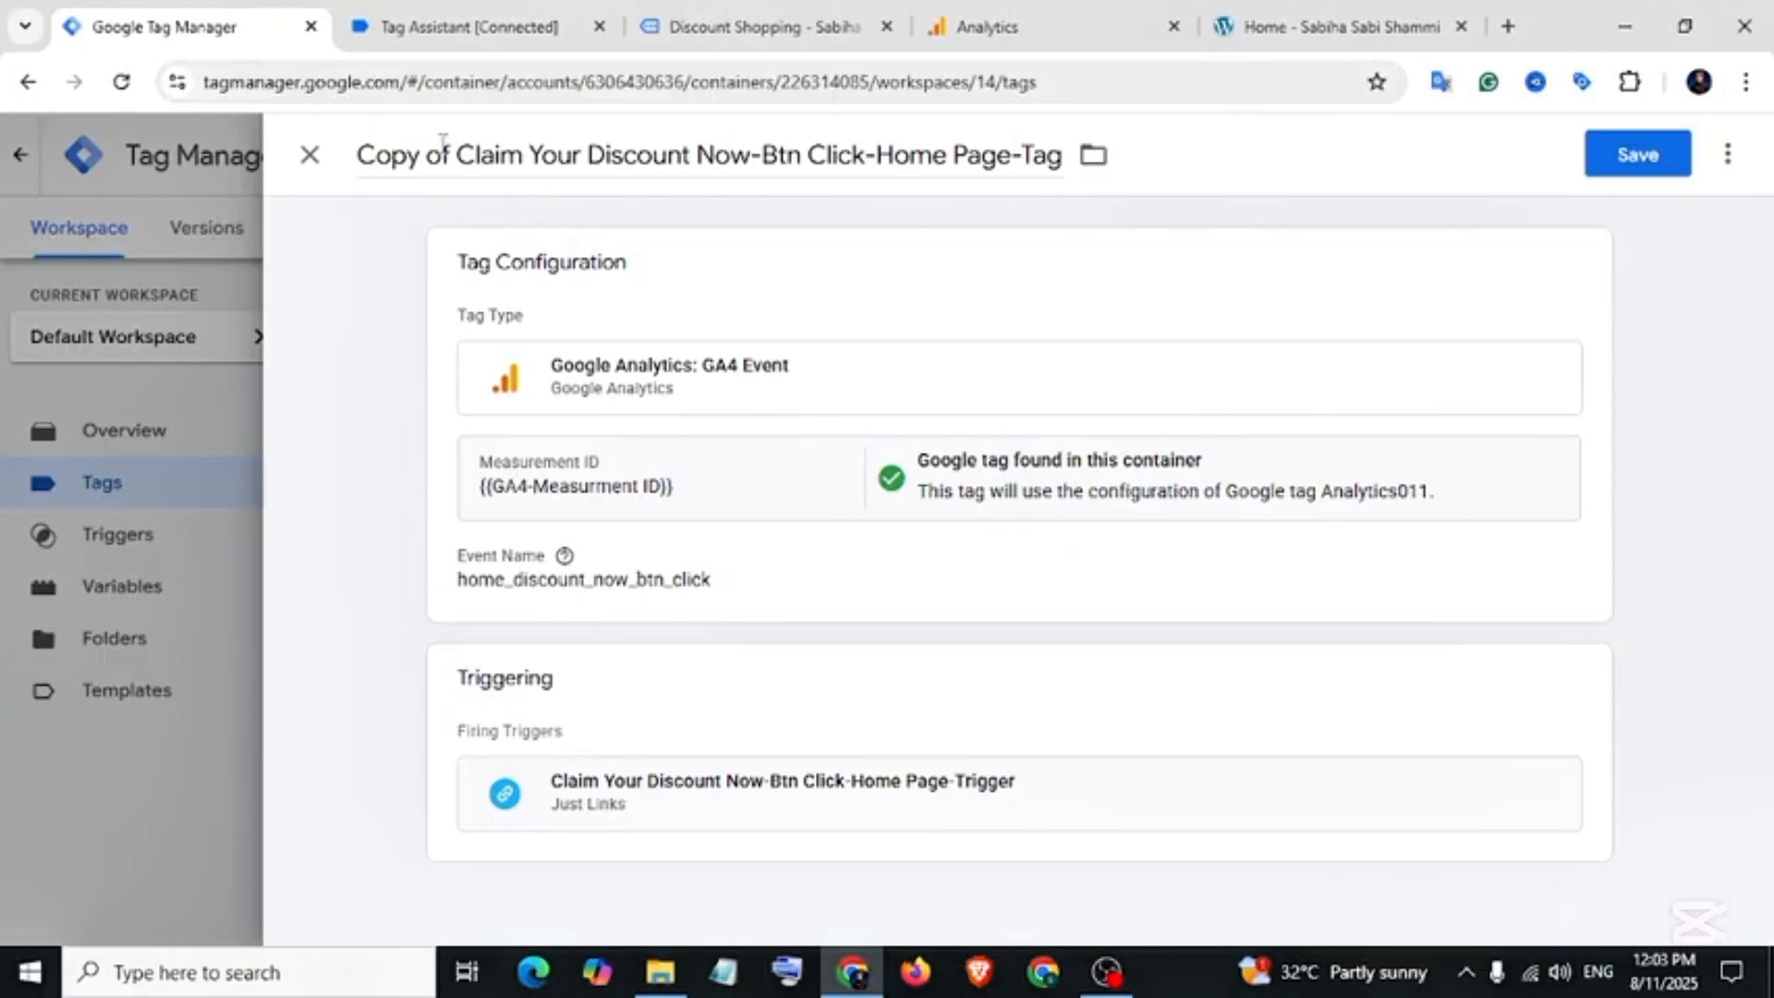
- Rename the copied tag "Claim Your Discount Now-Btn Click-Shop Page-Tag"
{"action": "left_click_drag", "start_coordinate": [460, 162], "coordinate": [363, 159]}
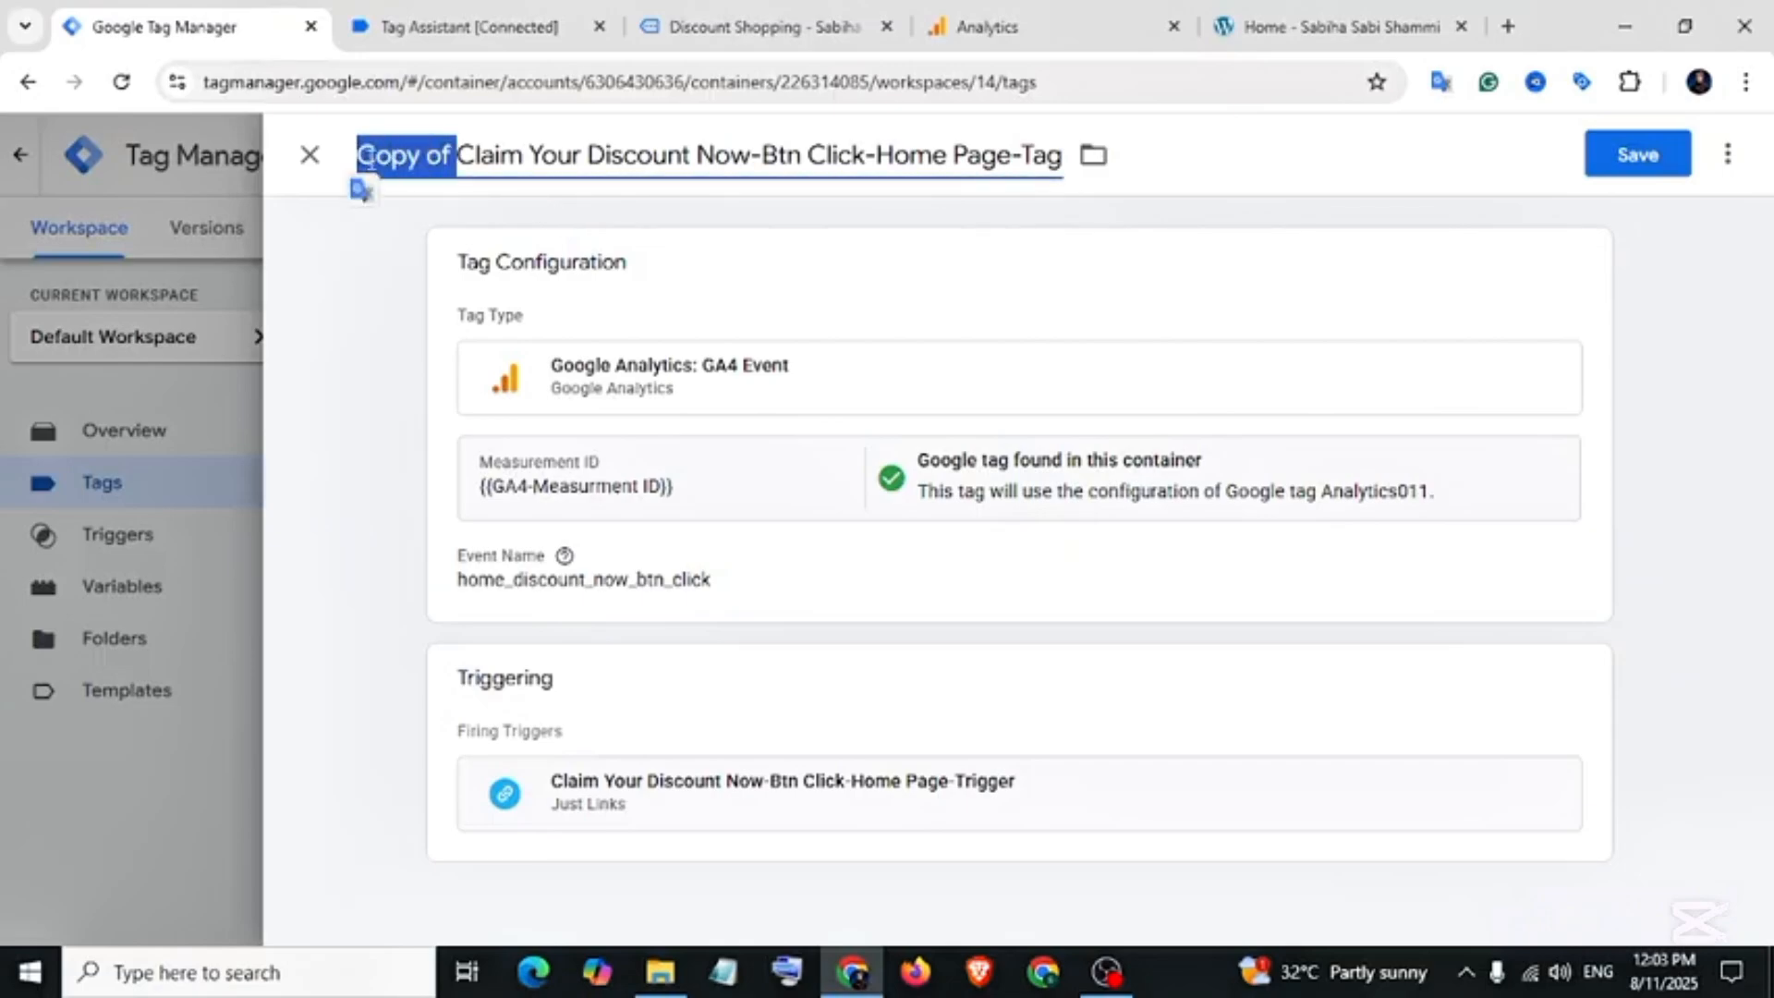
{"action": "key", "text": "BackSpace"}
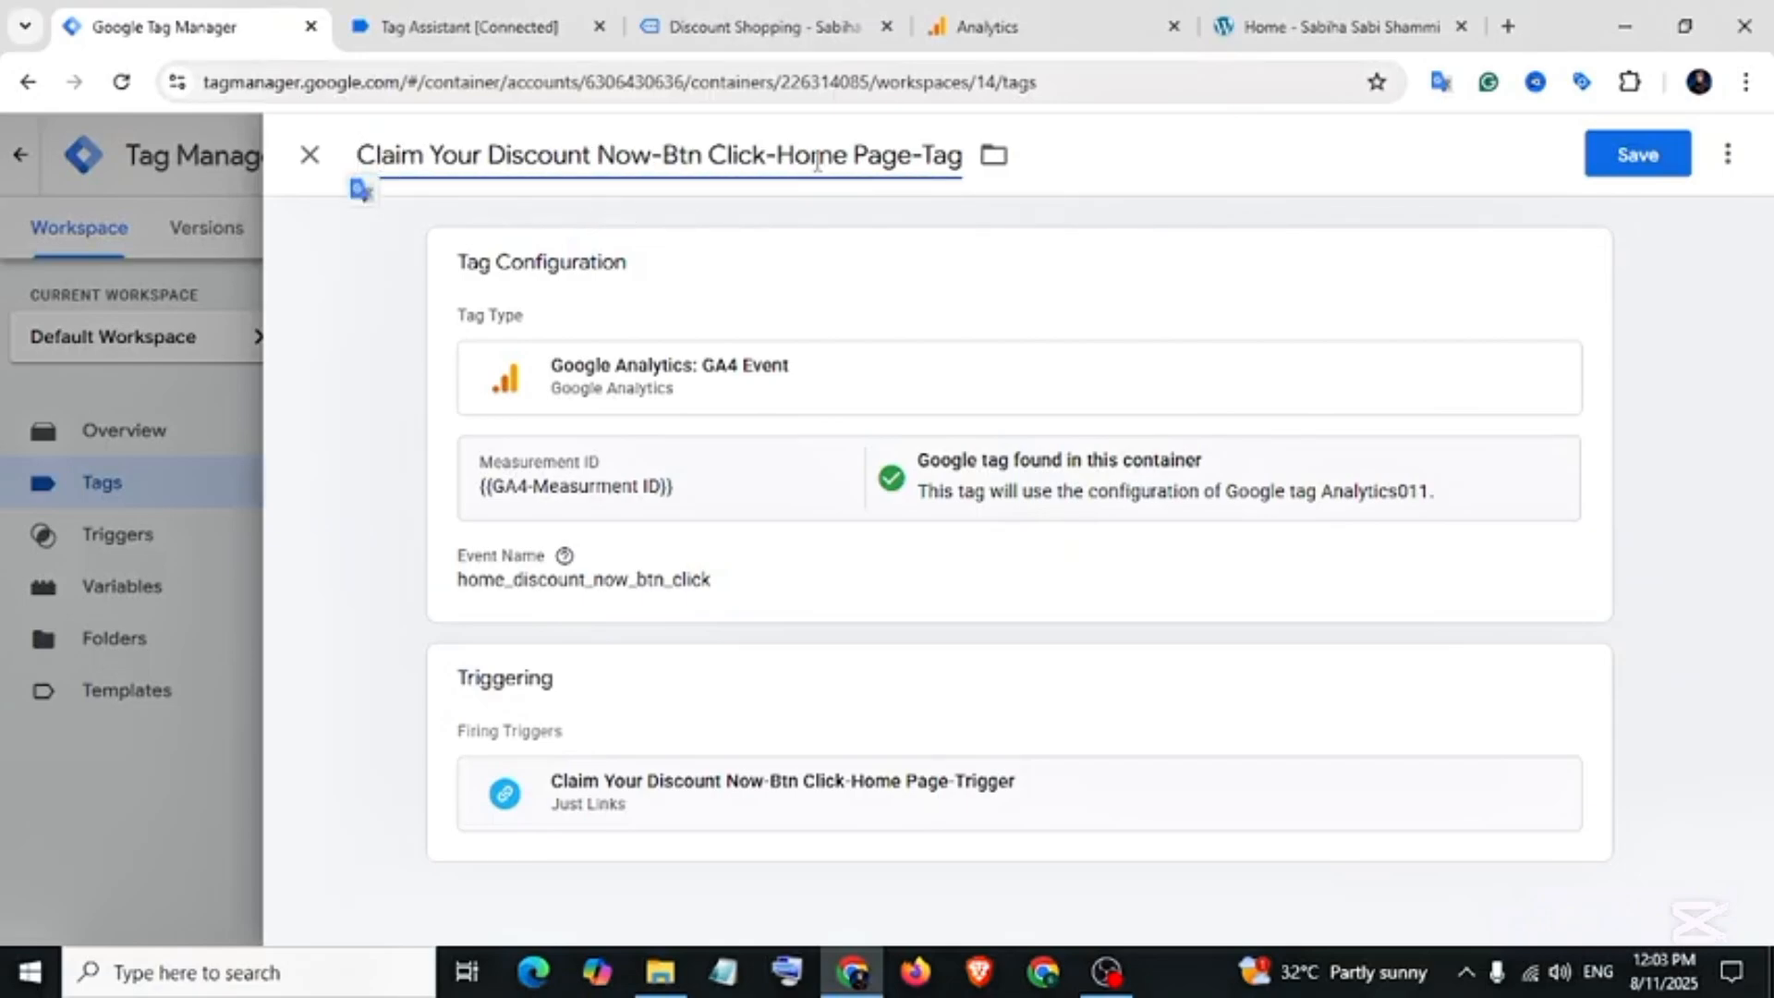
{"action": "left_click_drag", "start_coordinate": [845, 159], "coordinate": [781, 157]}
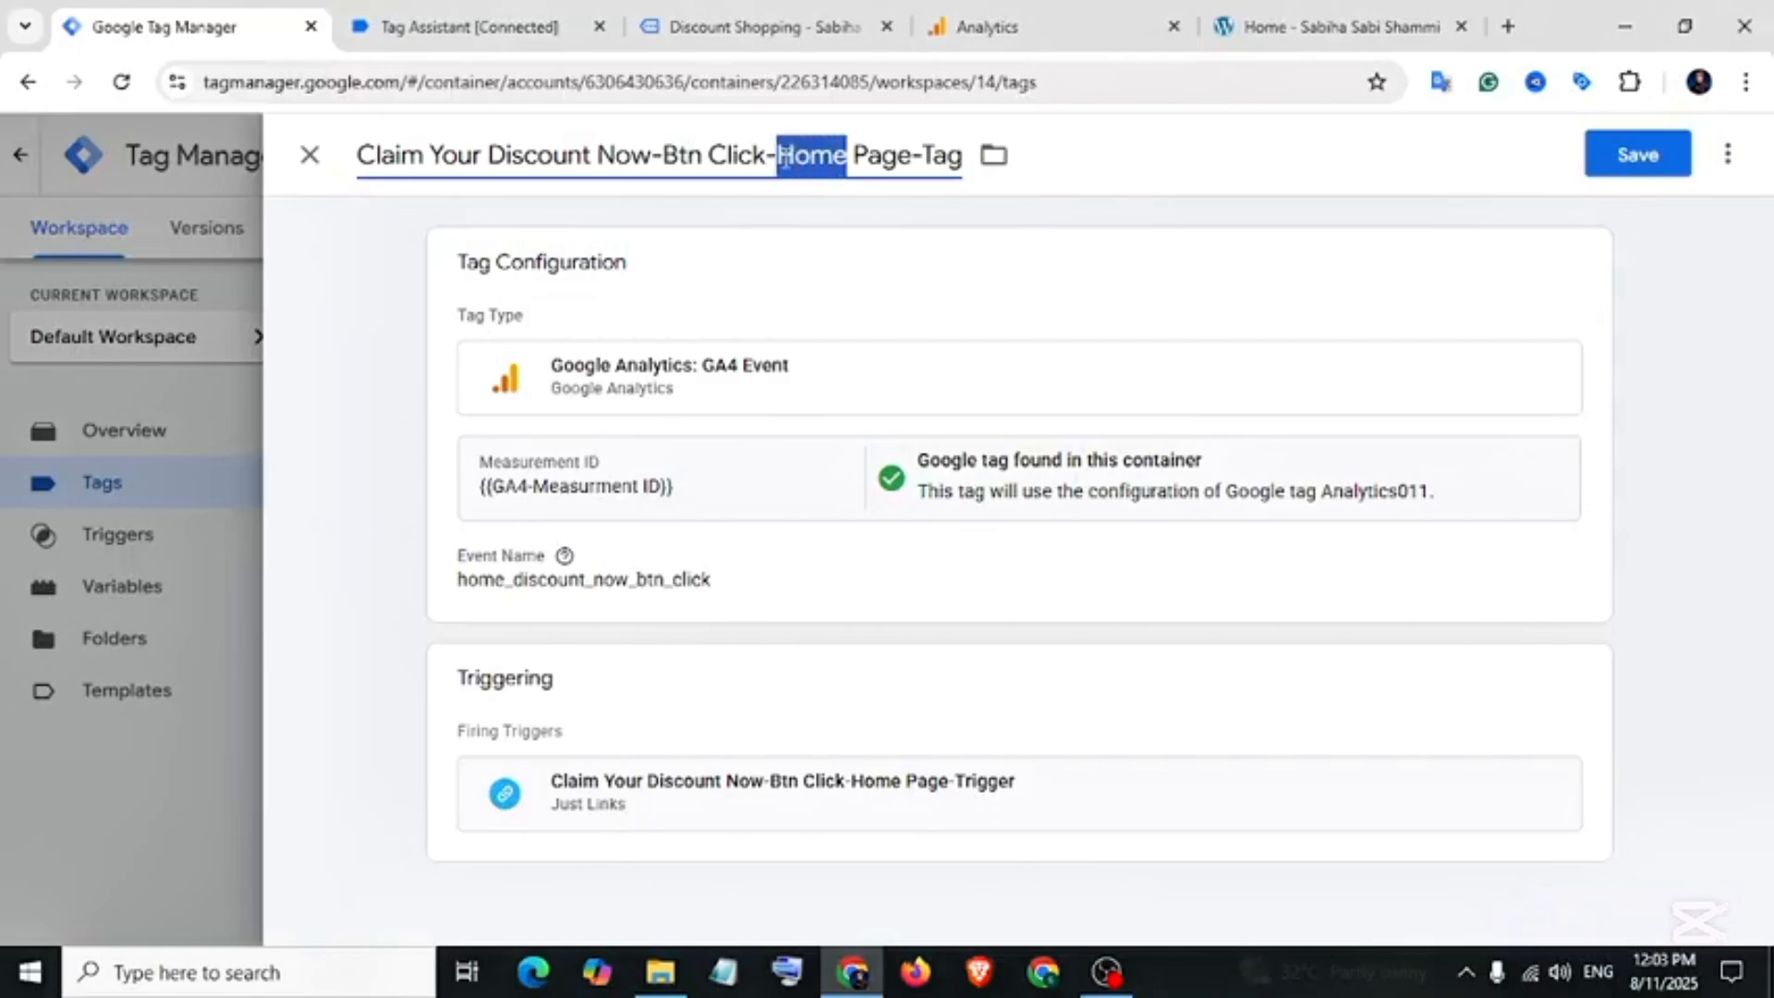
{"action": "key", "text": "BackSpace"}
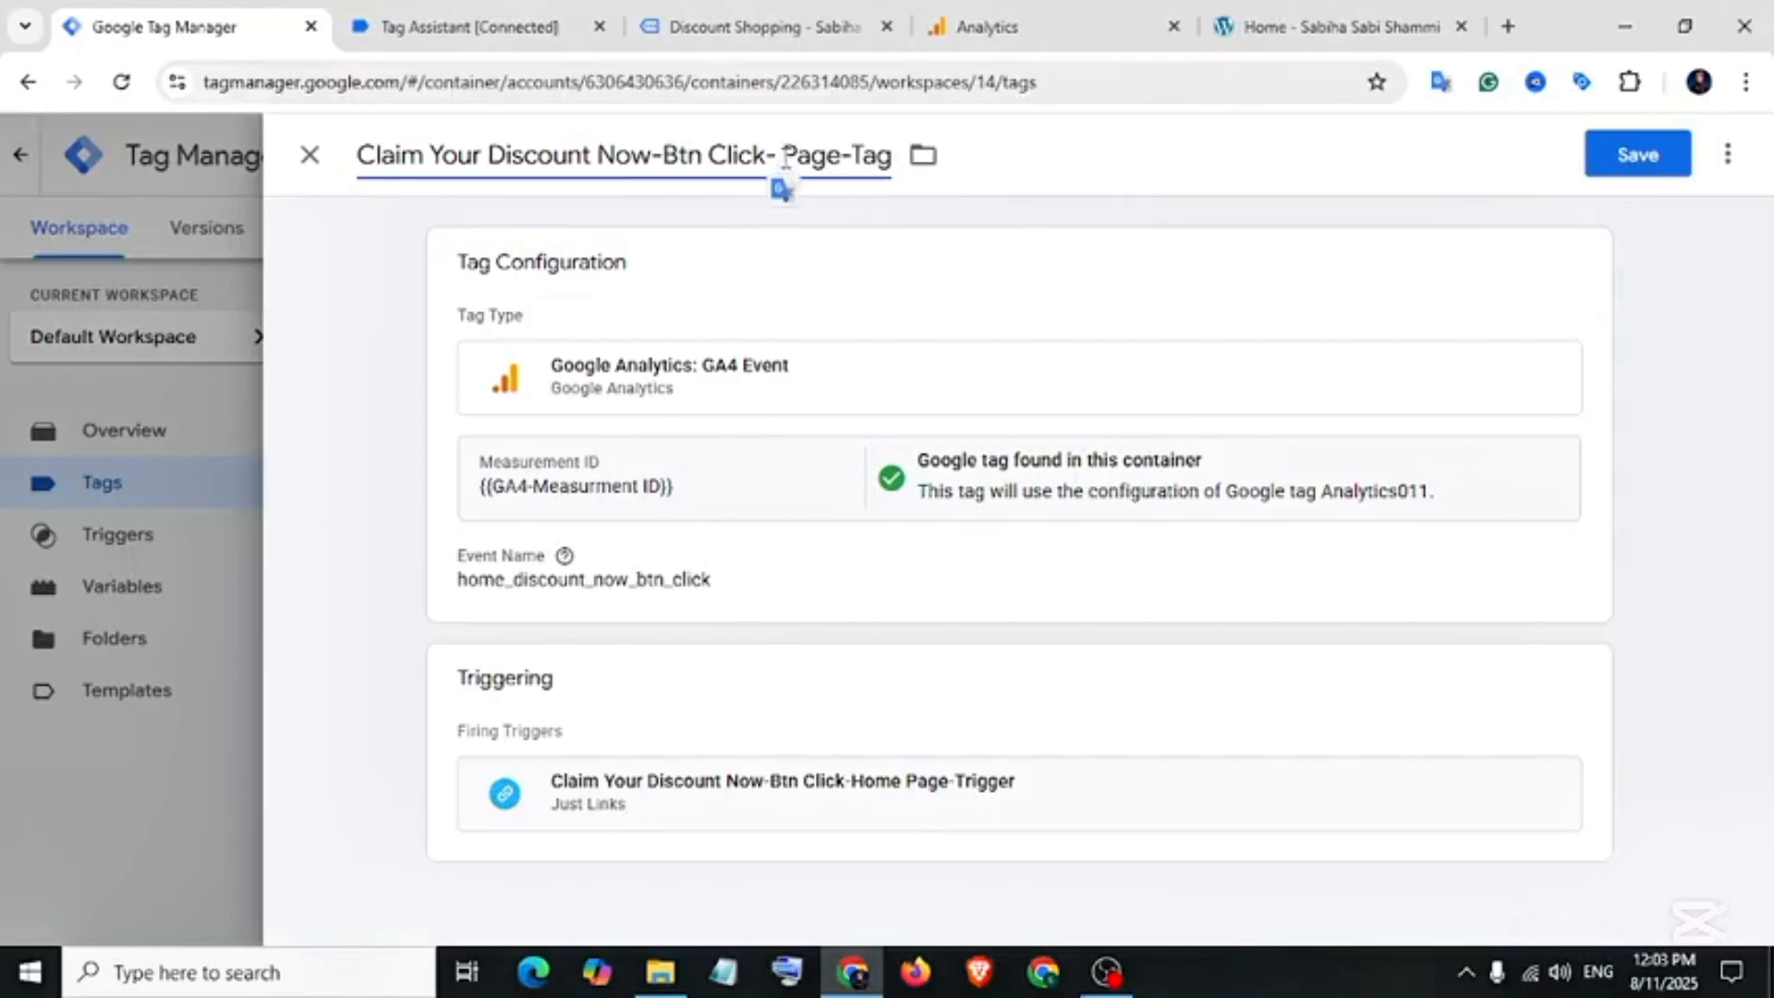
{"action": "type", "text": "Shop"}
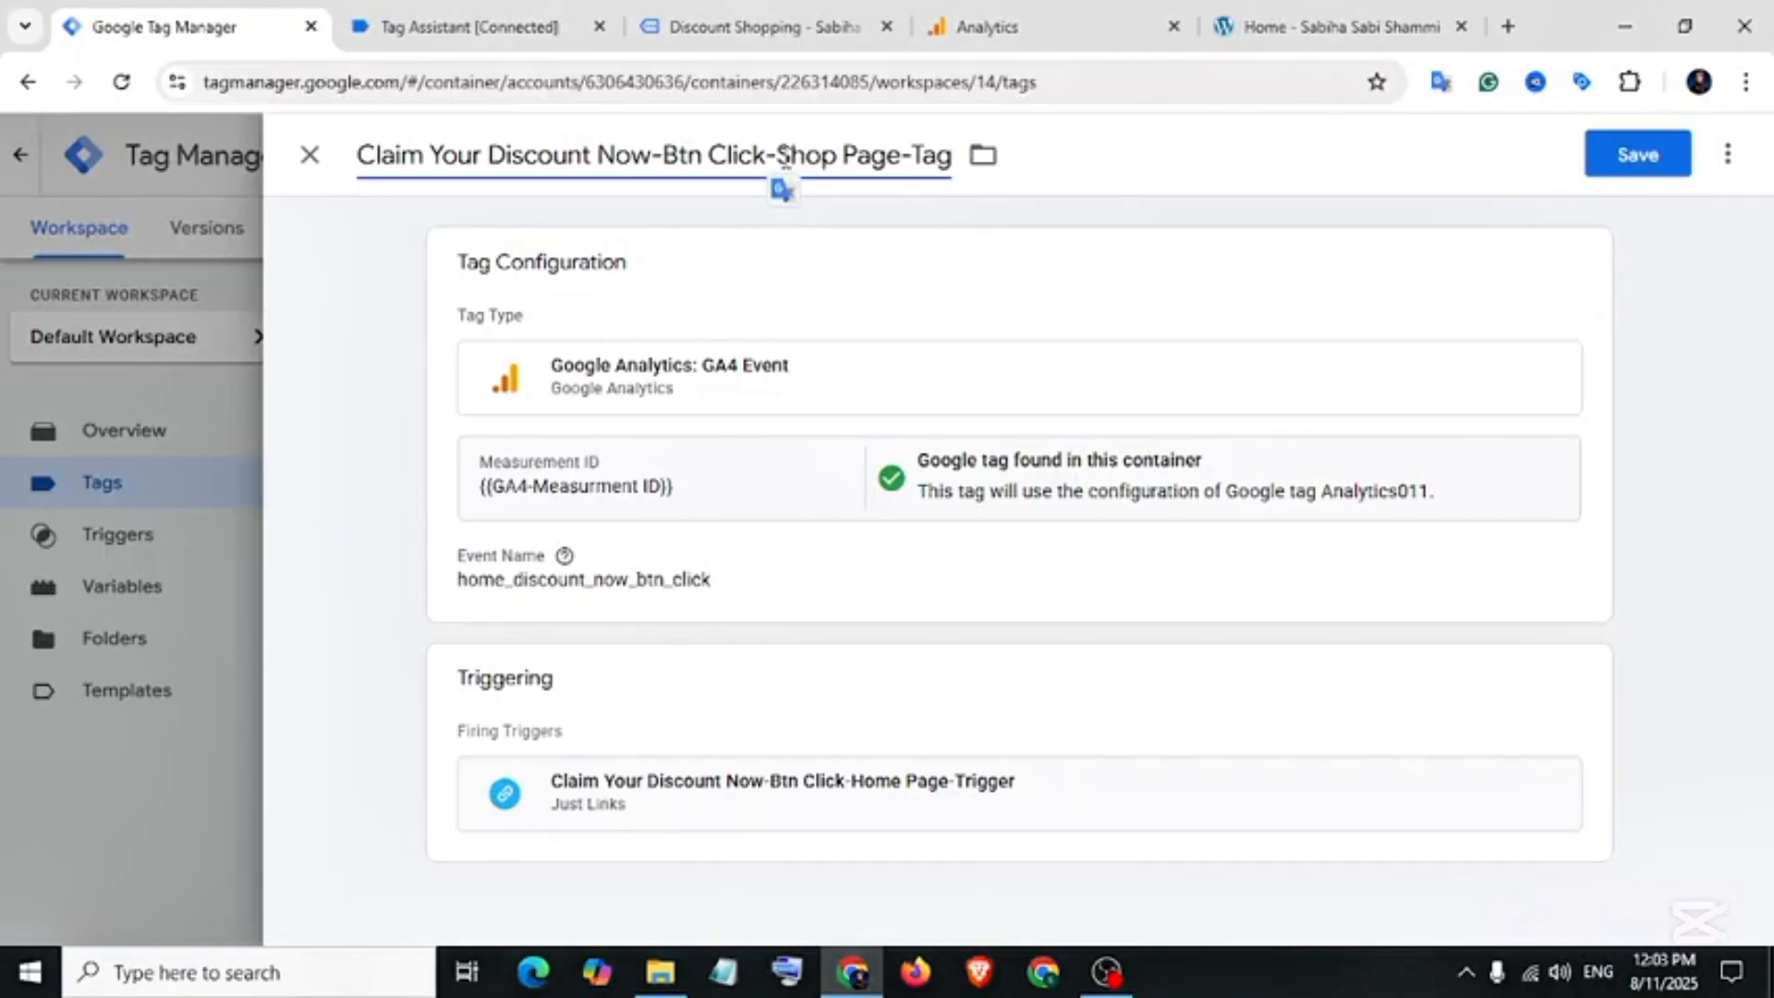
- Change the copied tag's event name to shop_discount_now_btn_click
{"action": "left_click", "coordinate": [622, 588]}
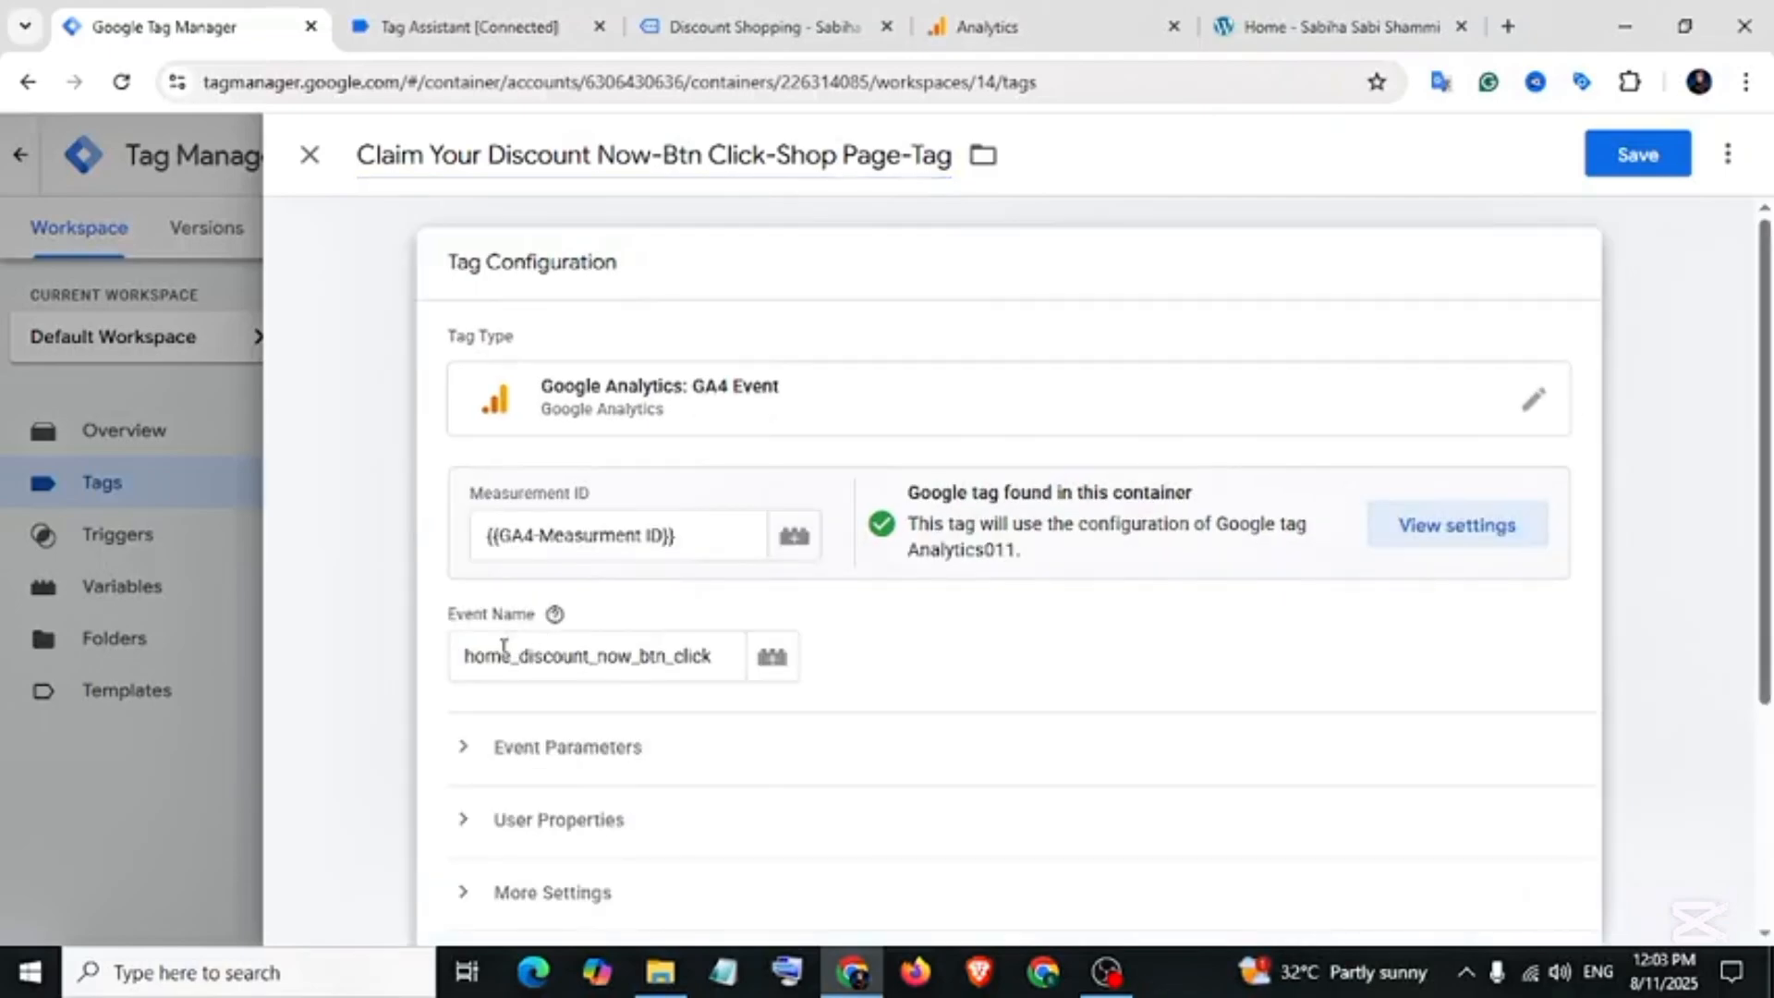
{"action": "left_click_drag", "start_coordinate": [509, 662], "coordinate": [465, 660]}
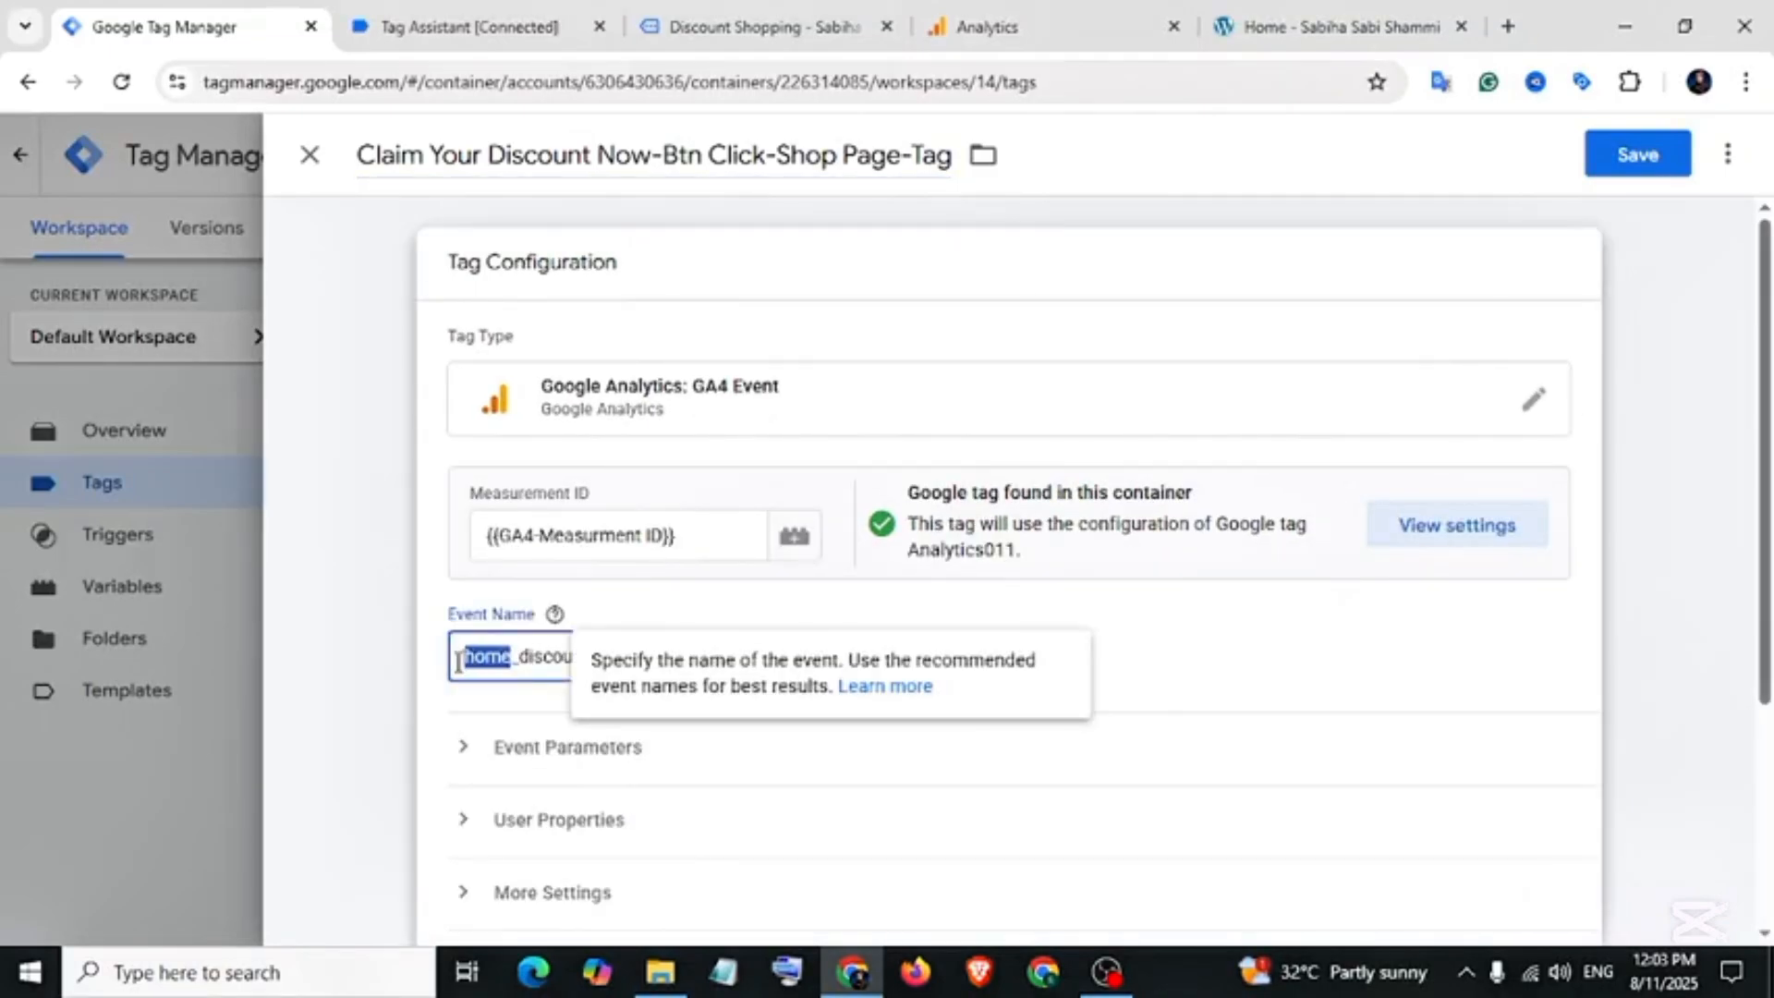
{"action": "key", "text": "BackSpace"}
{"action": "type", "text": "shop"}
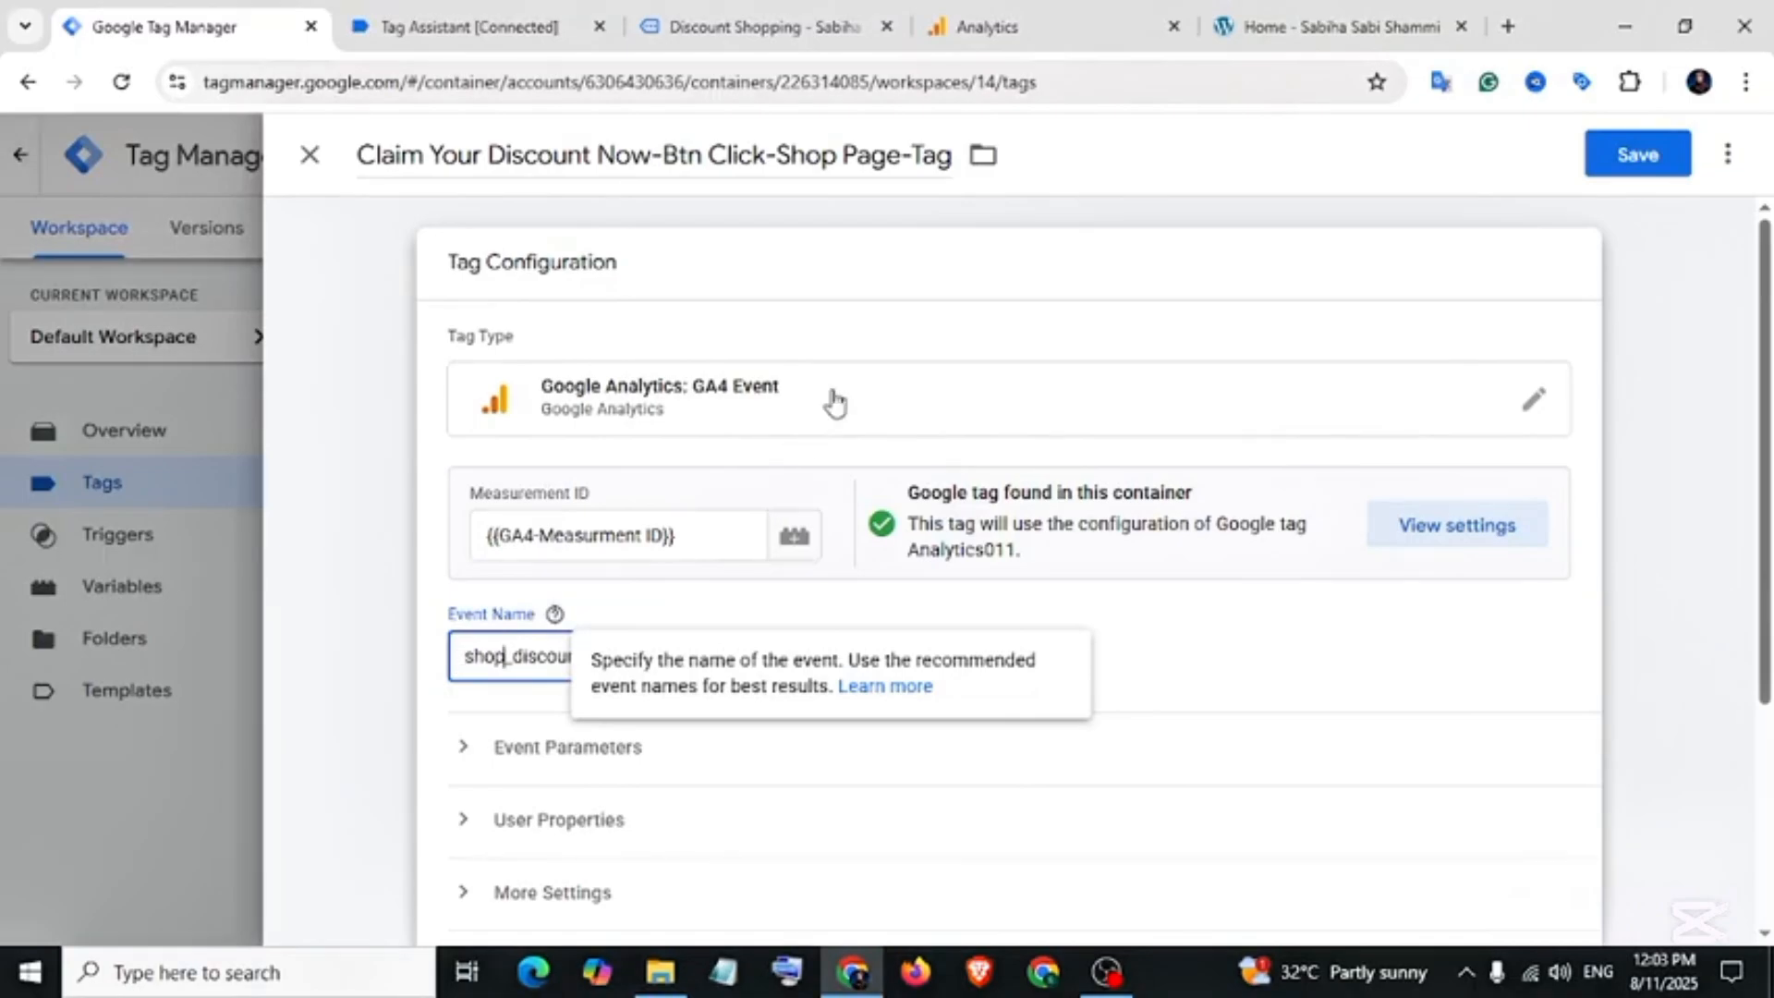
- Replace the copied tag's firing trigger with Claim Your Discount Now-Btn Click-Shop Page-Trigger and save the tag
{"action": "scroll", "coordinate": [1571, 867], "scroll_direction": "down", "scroll_amount": 4}
{"action": "left_click", "coordinate": [1571, 726]}
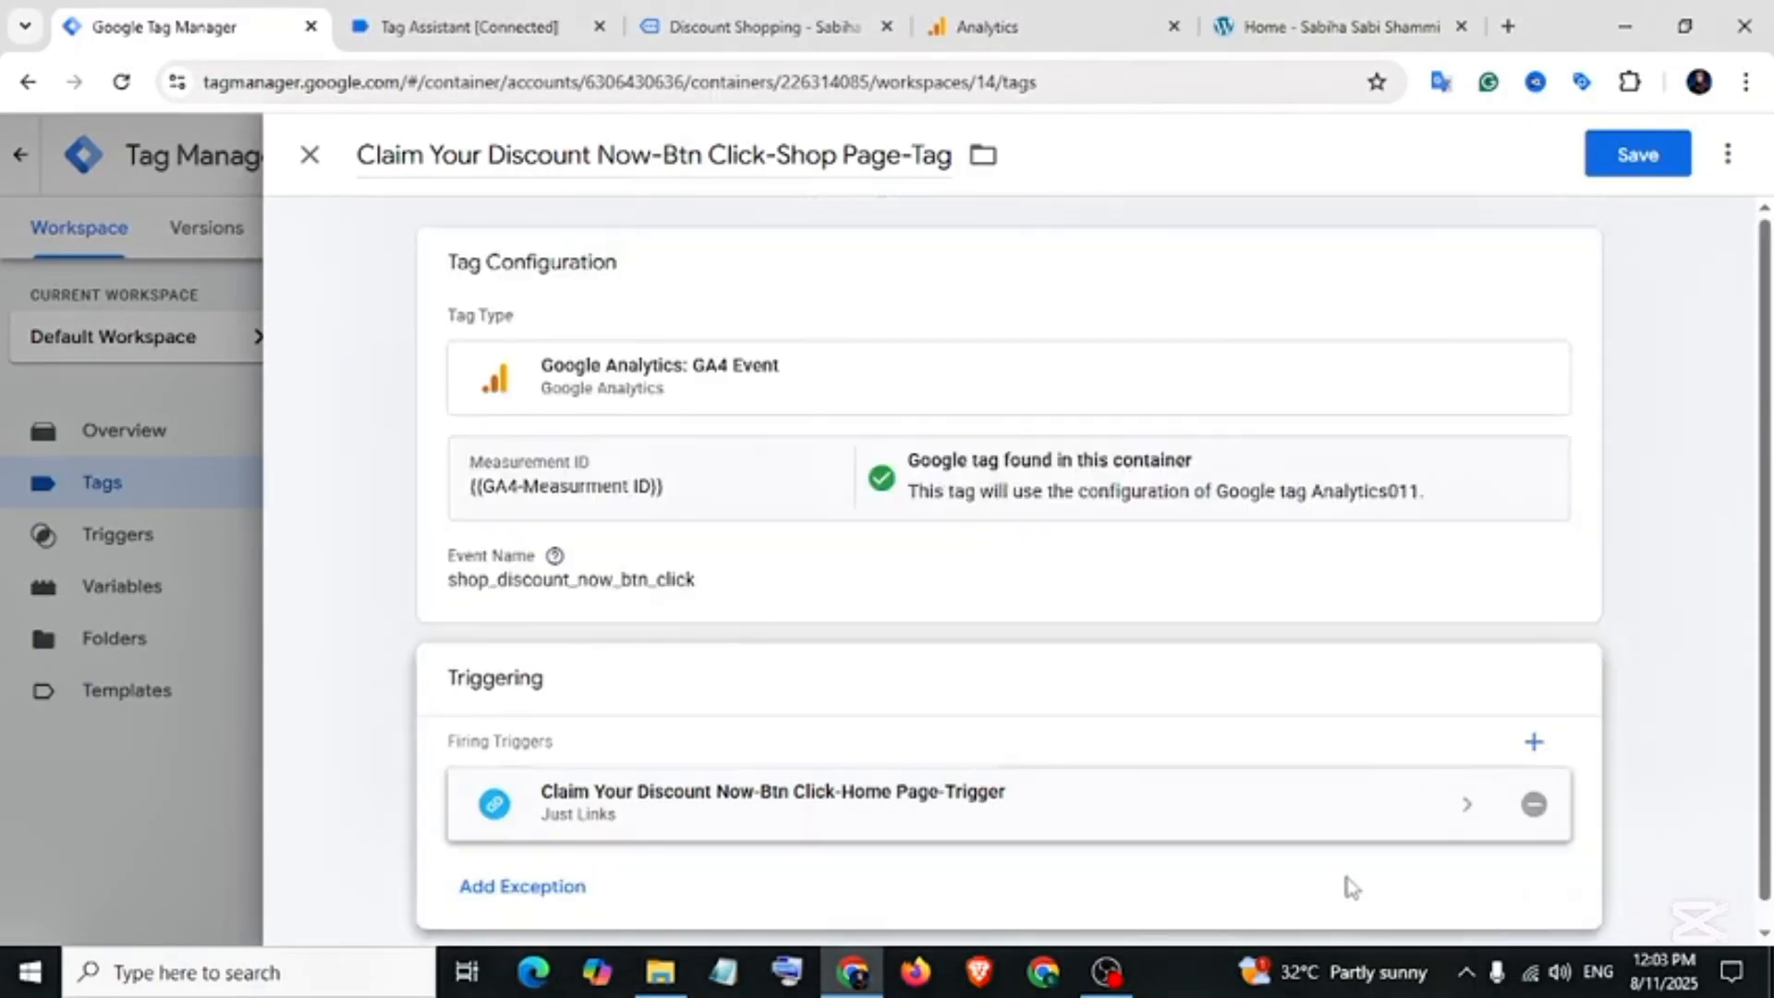
{"action": "left_click", "coordinate": [1538, 809]}
{"action": "left_click", "coordinate": [1071, 836]}
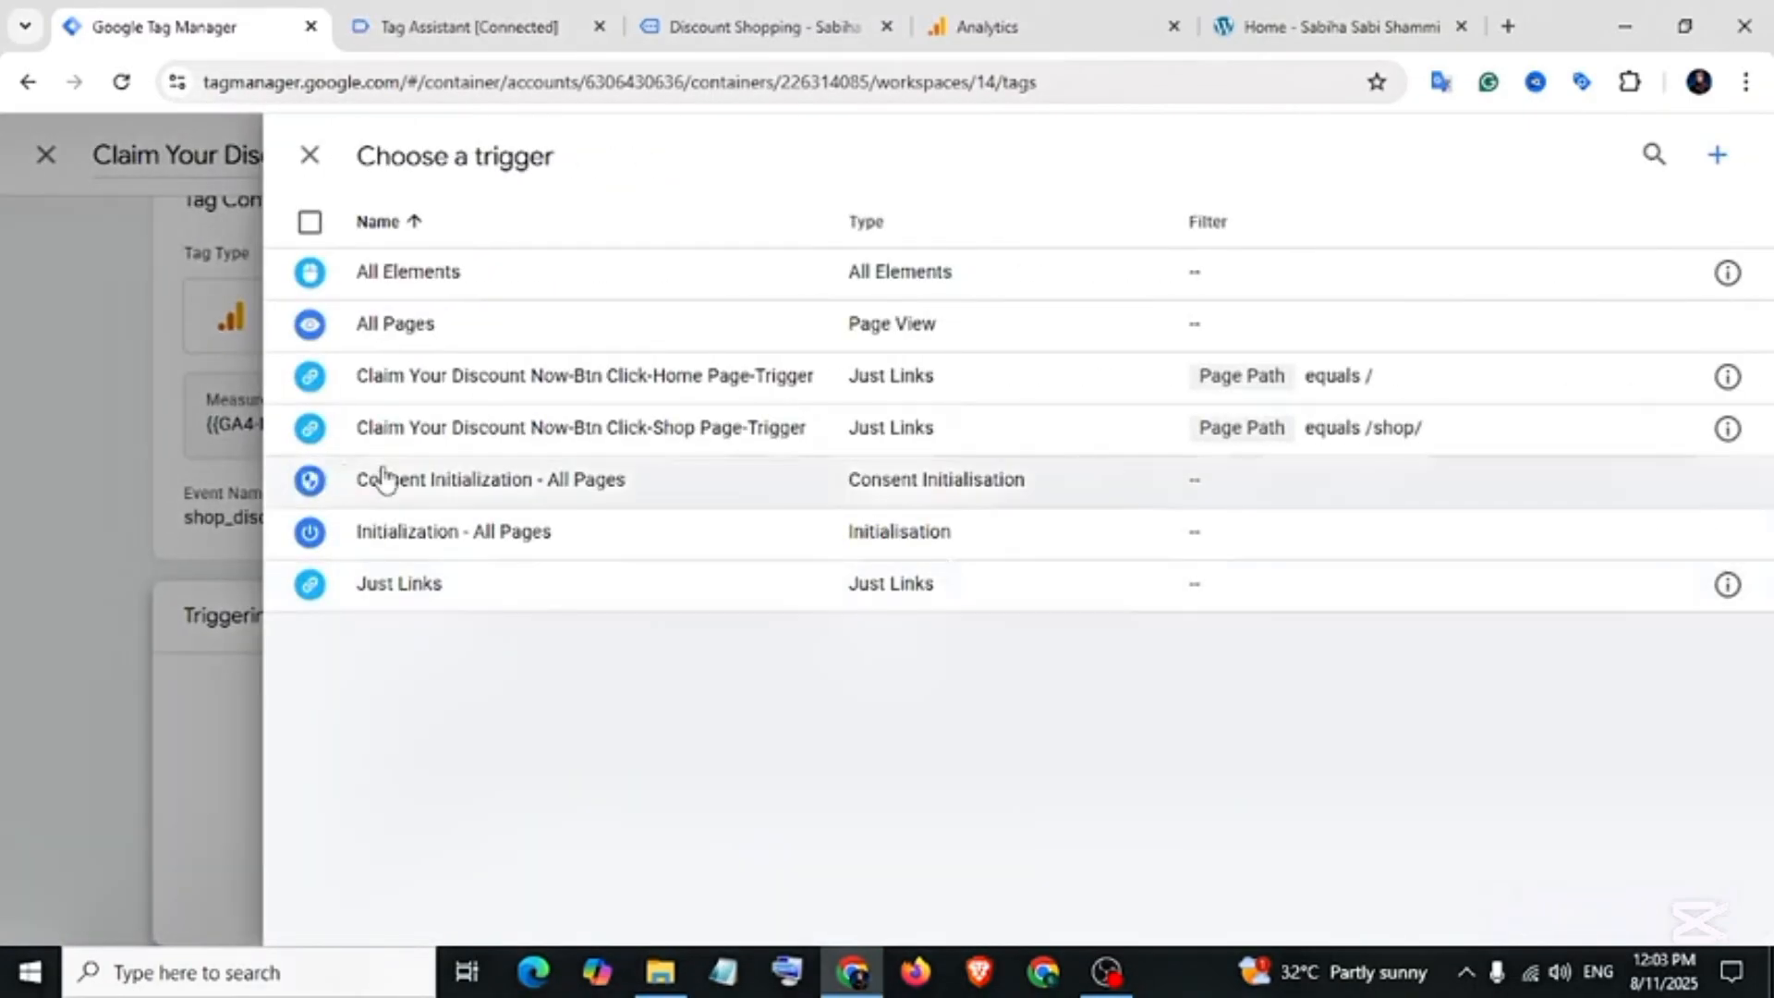
{"action": "left_click", "coordinate": [657, 446]}
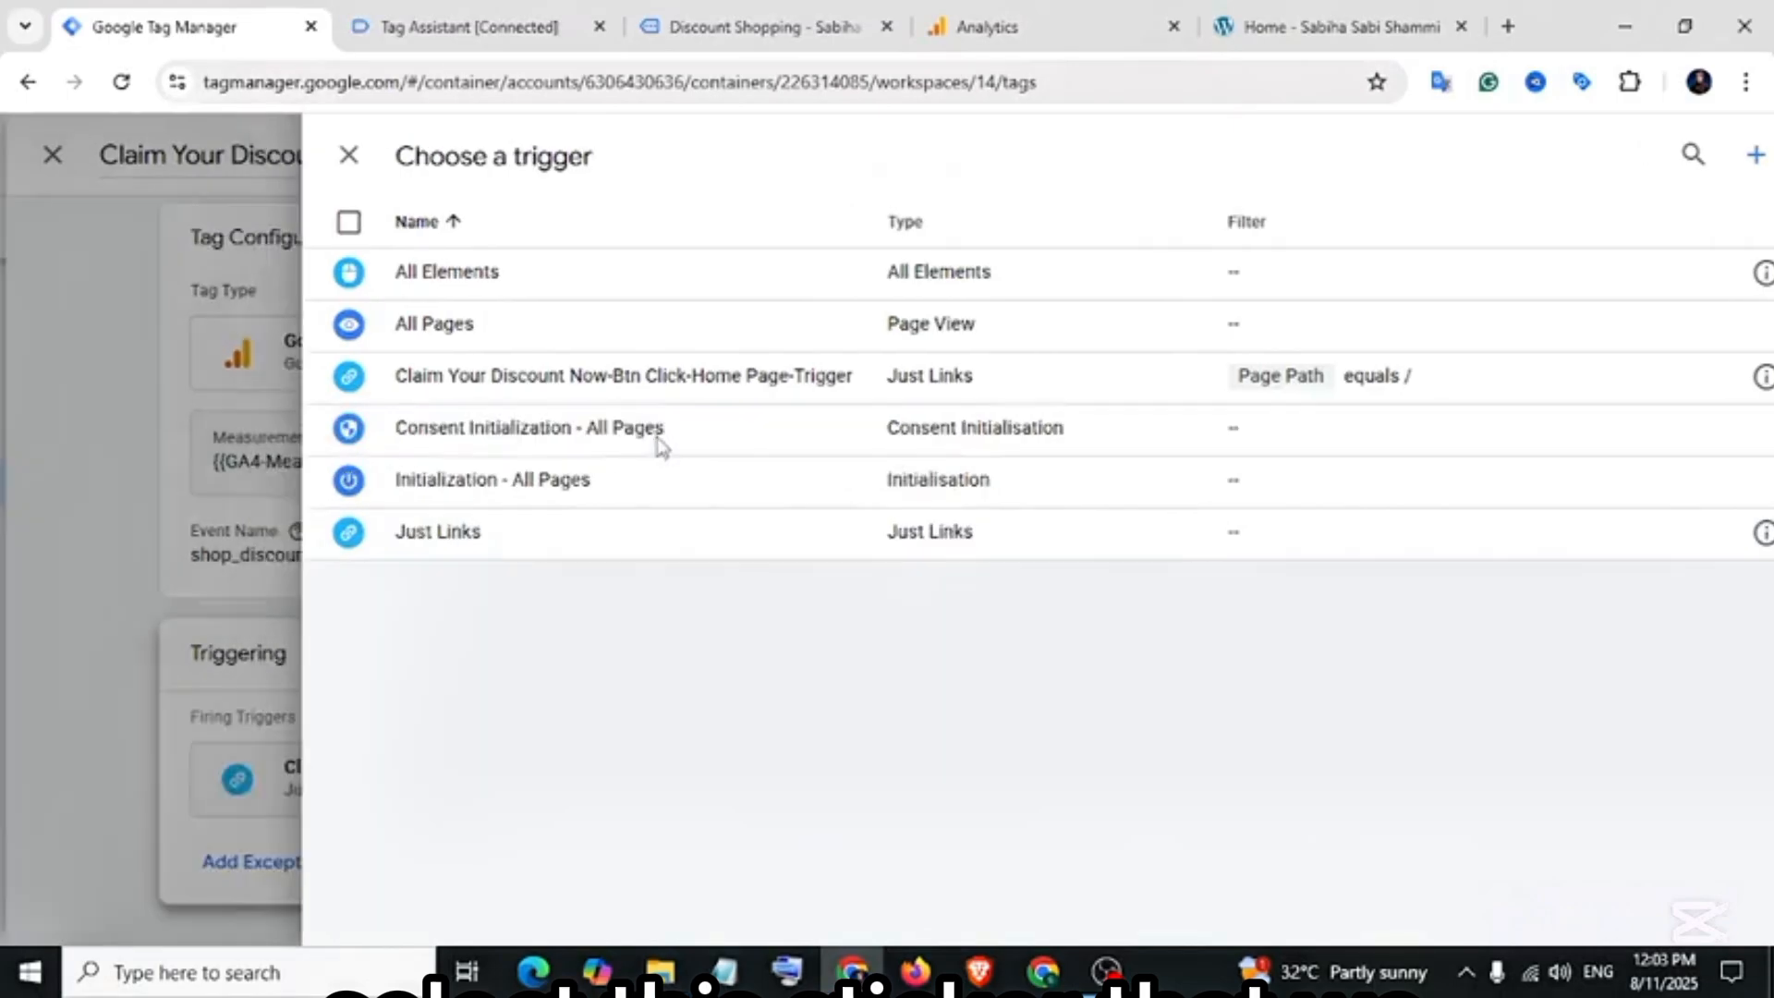
{"action": "left_click", "coordinate": [1674, 164]}
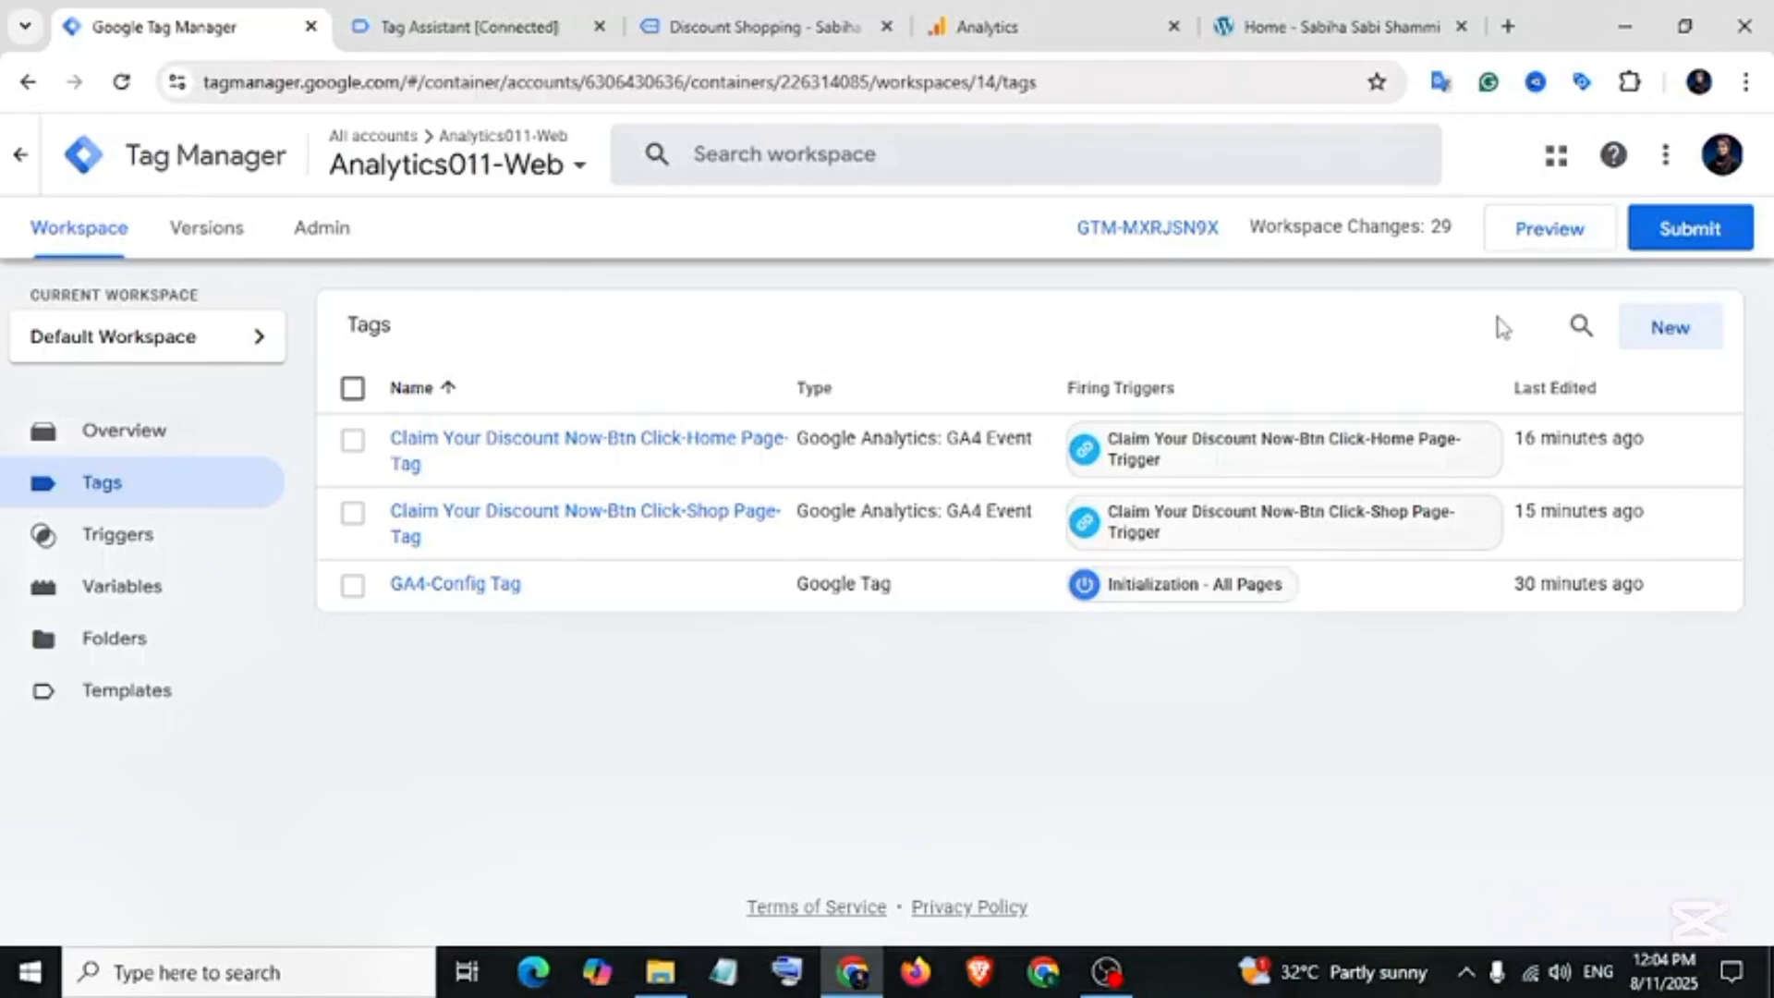
- Start a preview of the container, continue into the connected debug session and switch to the website's home page
{"action": "left_click", "coordinate": [1576, 238]}
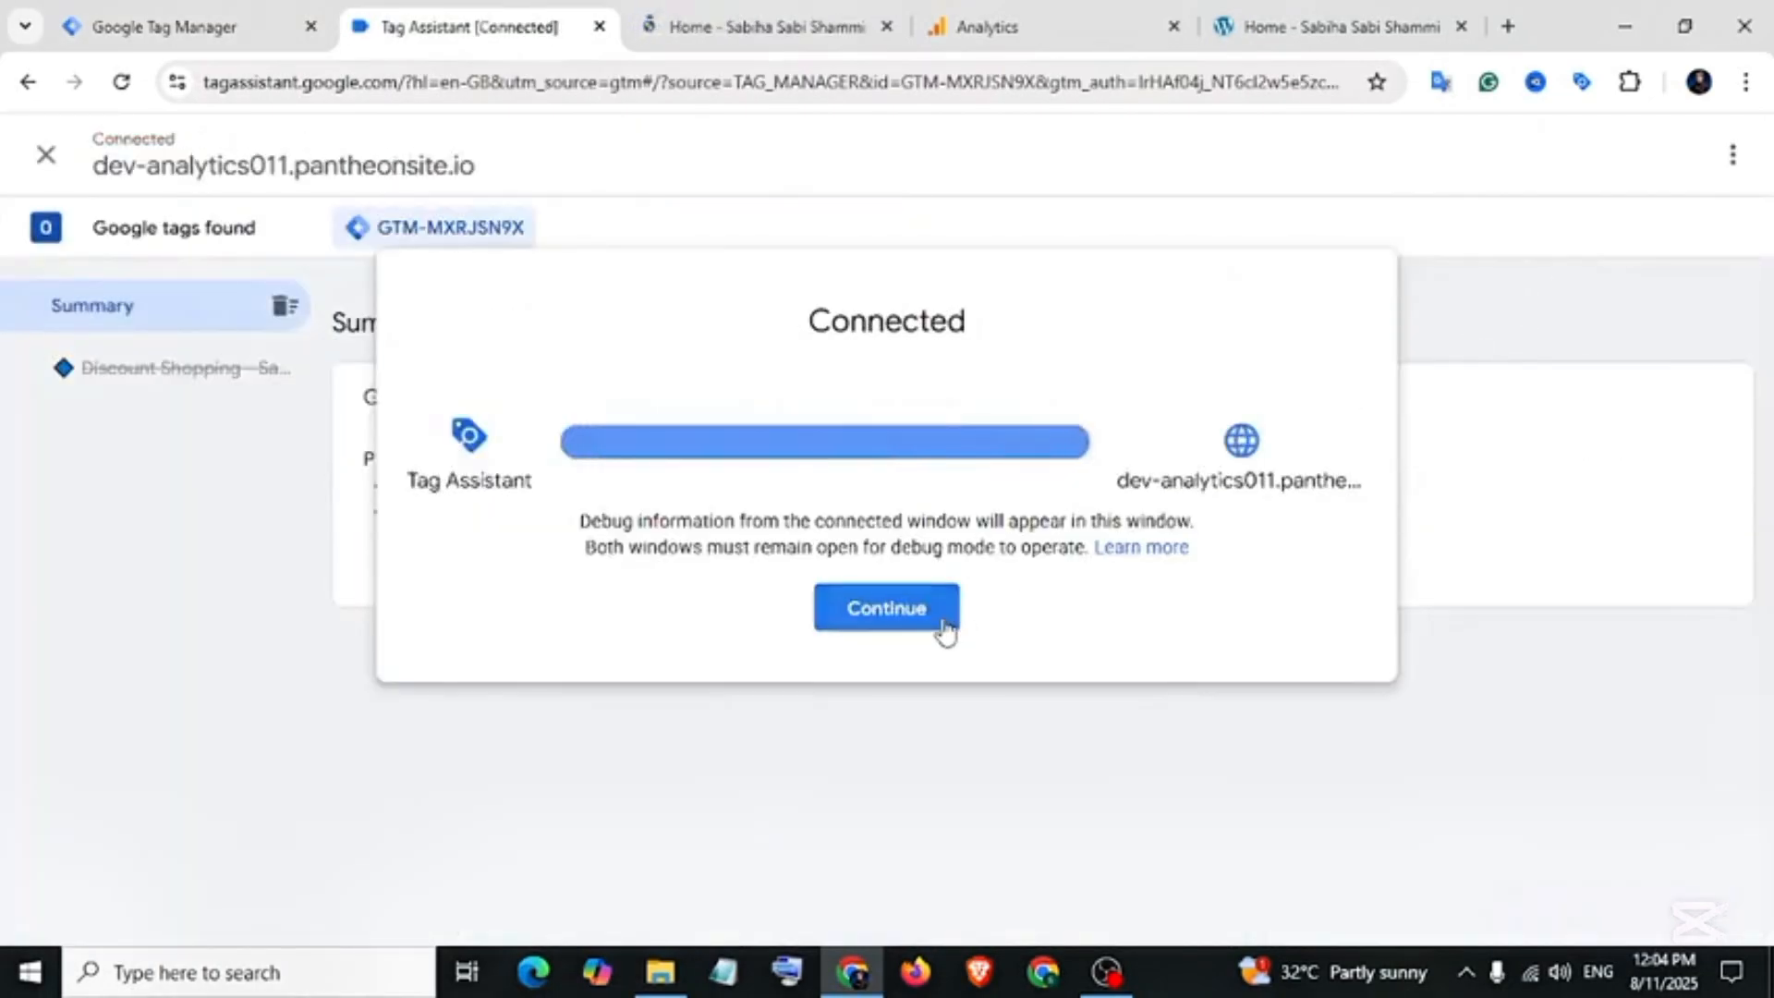
{"action": "left_click", "coordinate": [940, 617]}
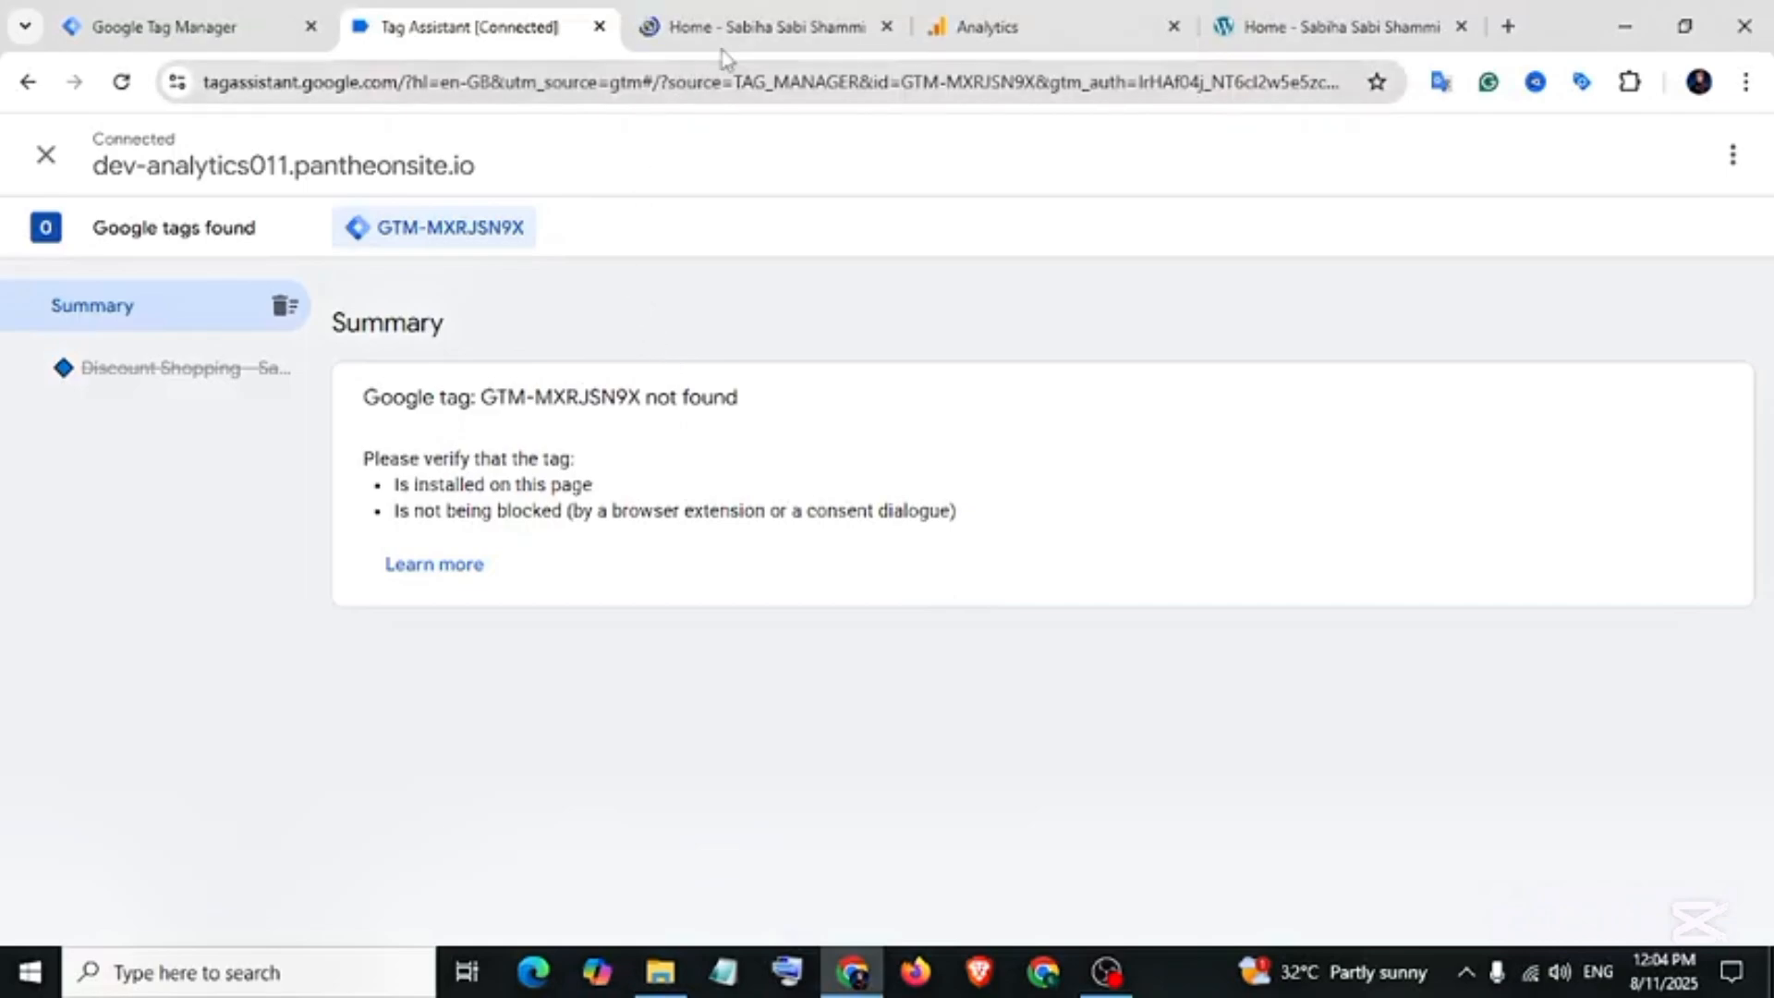
{"action": "left_click", "coordinate": [757, 26]}
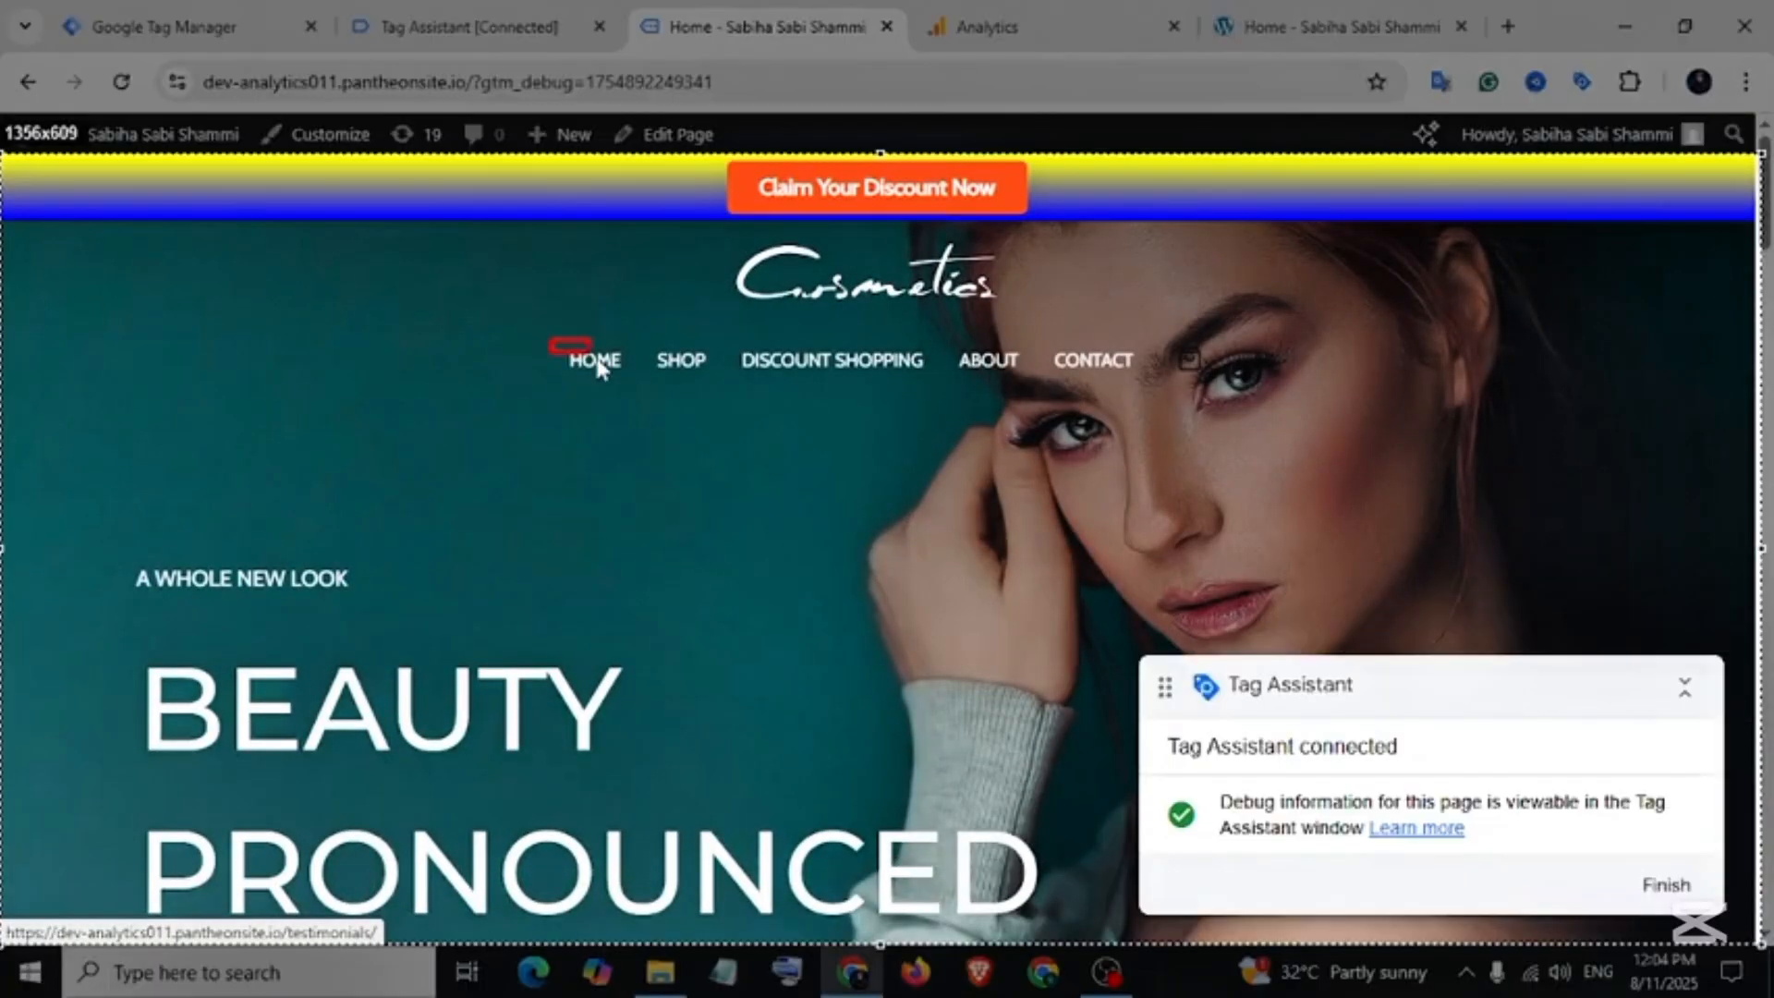
- Outline the HOME menu item and Claim Your Discount Now button in red, and follow the button's link to test its tag
{"action": "left_click_drag", "start_coordinate": [598, 367], "coordinate": [628, 379]}
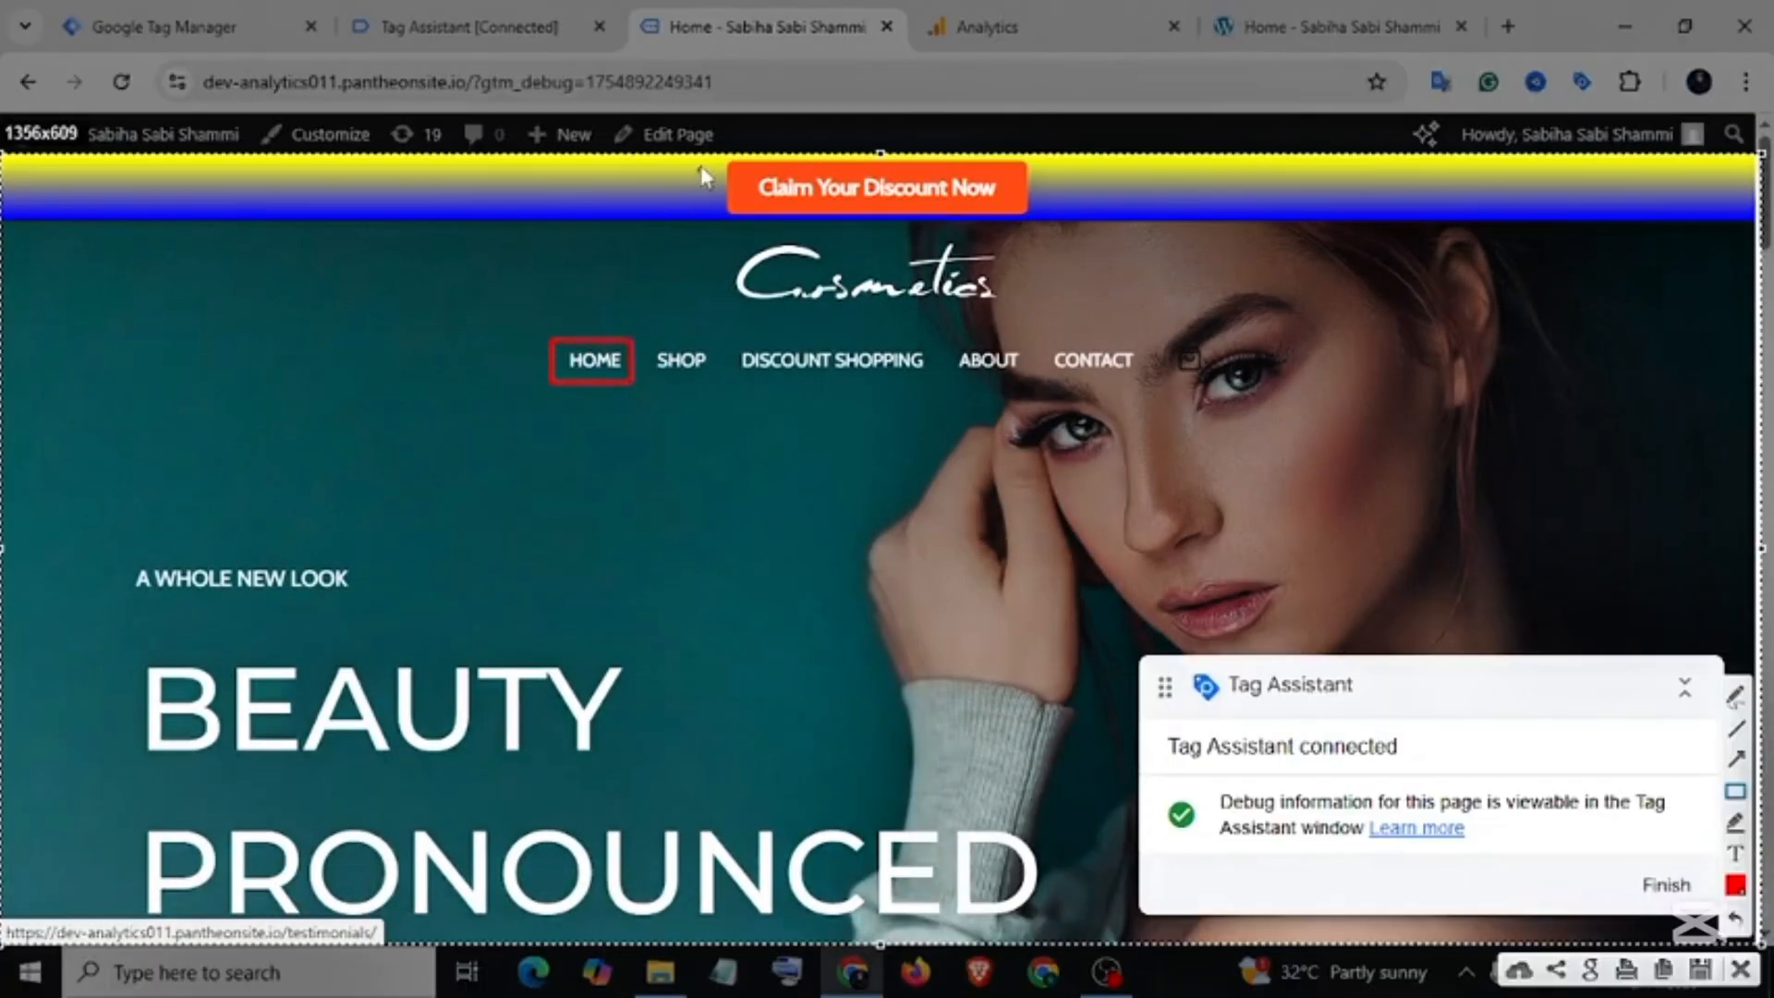
{"action": "left_click_drag", "start_coordinate": [698, 154], "coordinate": [1062, 252]}
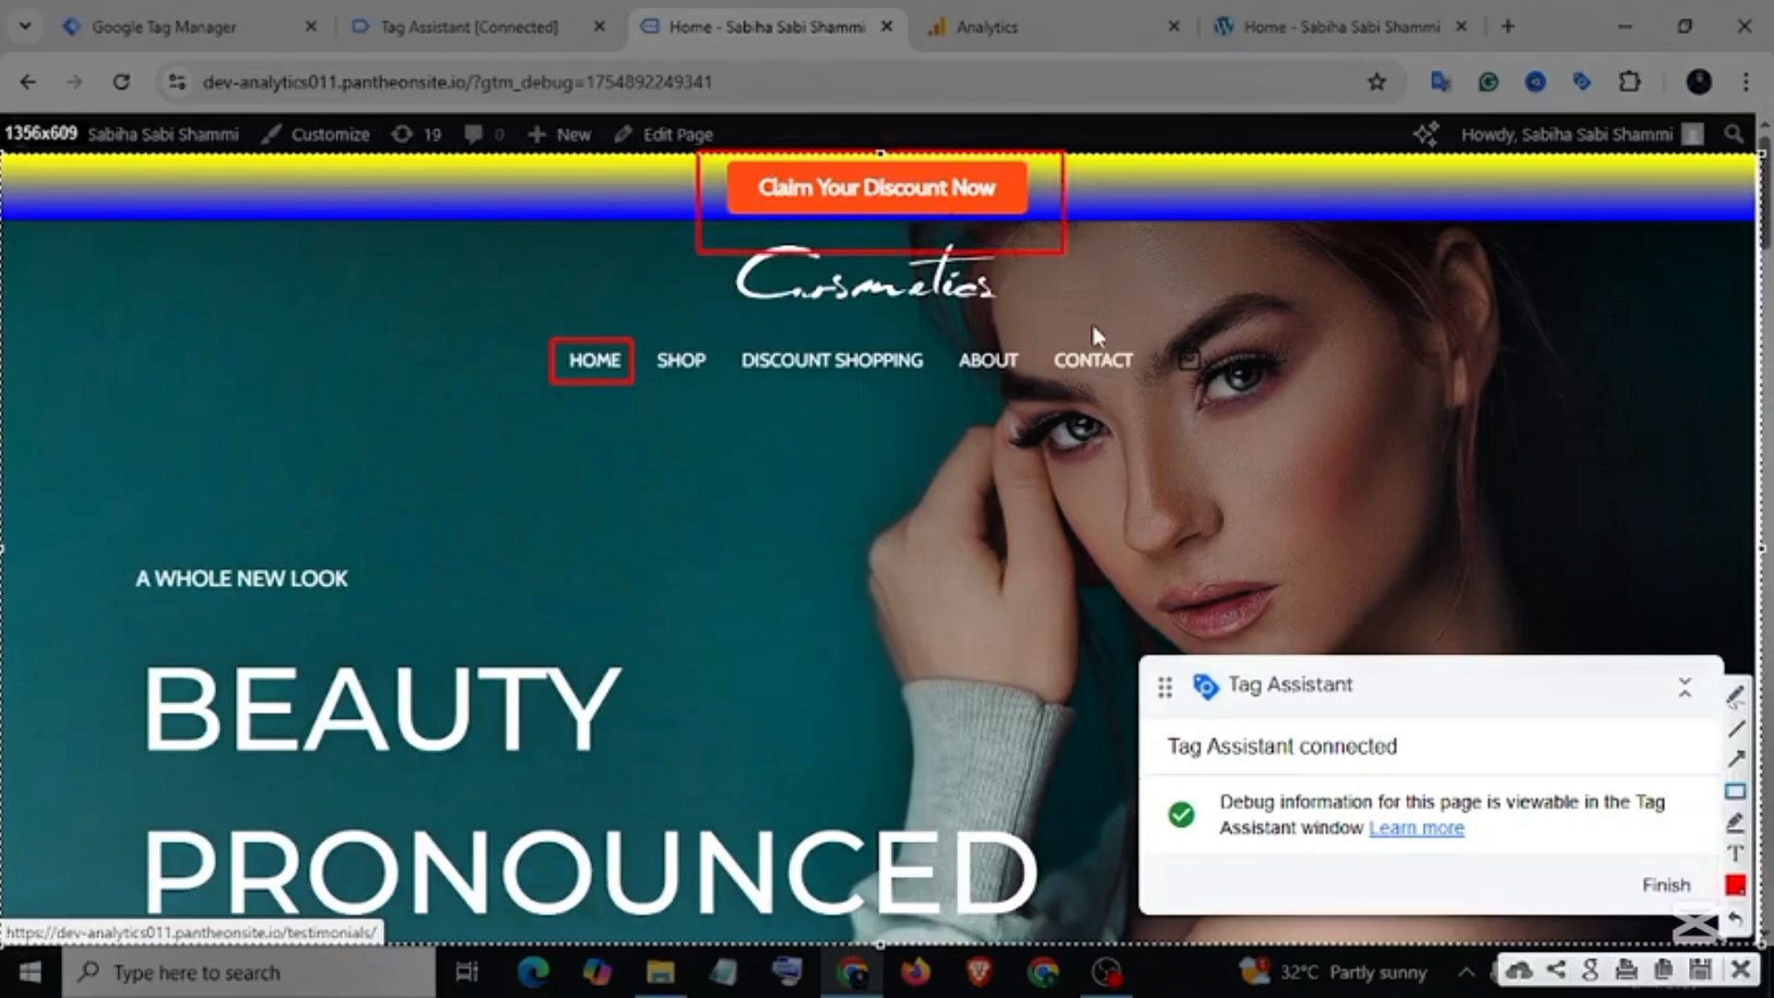
{"action": "left_click", "coordinate": [942, 189]}
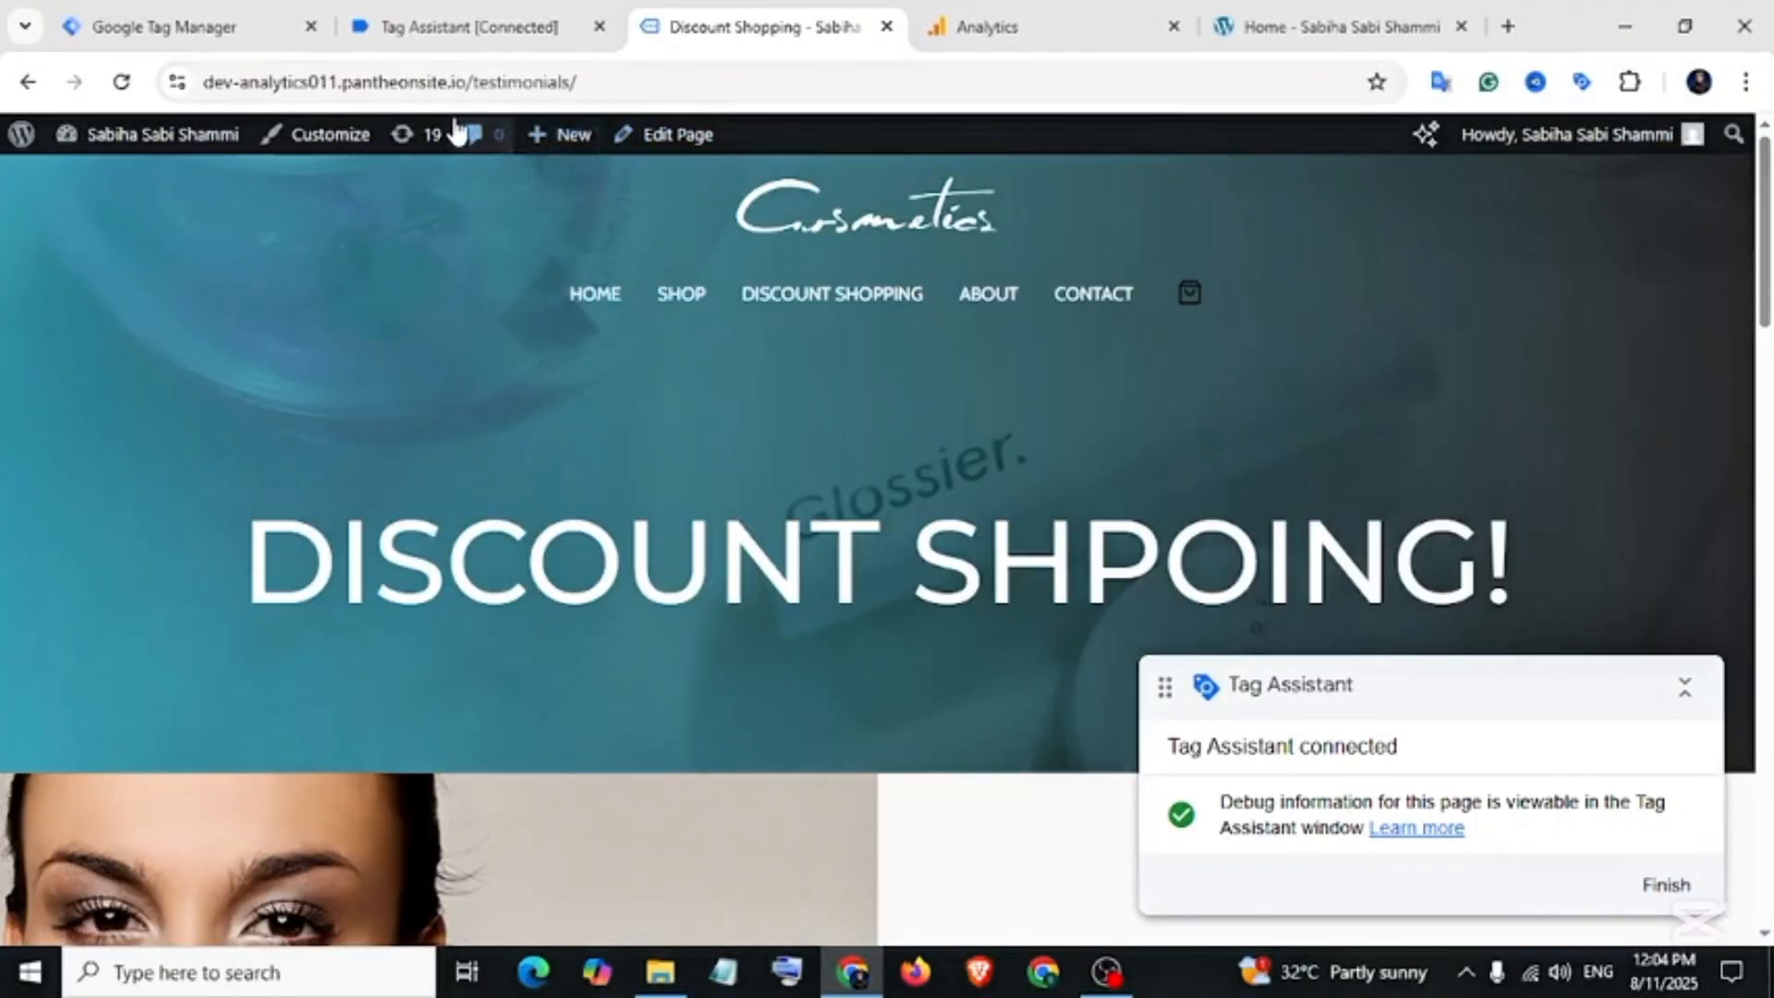
- Switch to Tag Assistant and check which container tags fired after the home page button test
{"action": "left_click", "coordinate": [433, 27]}
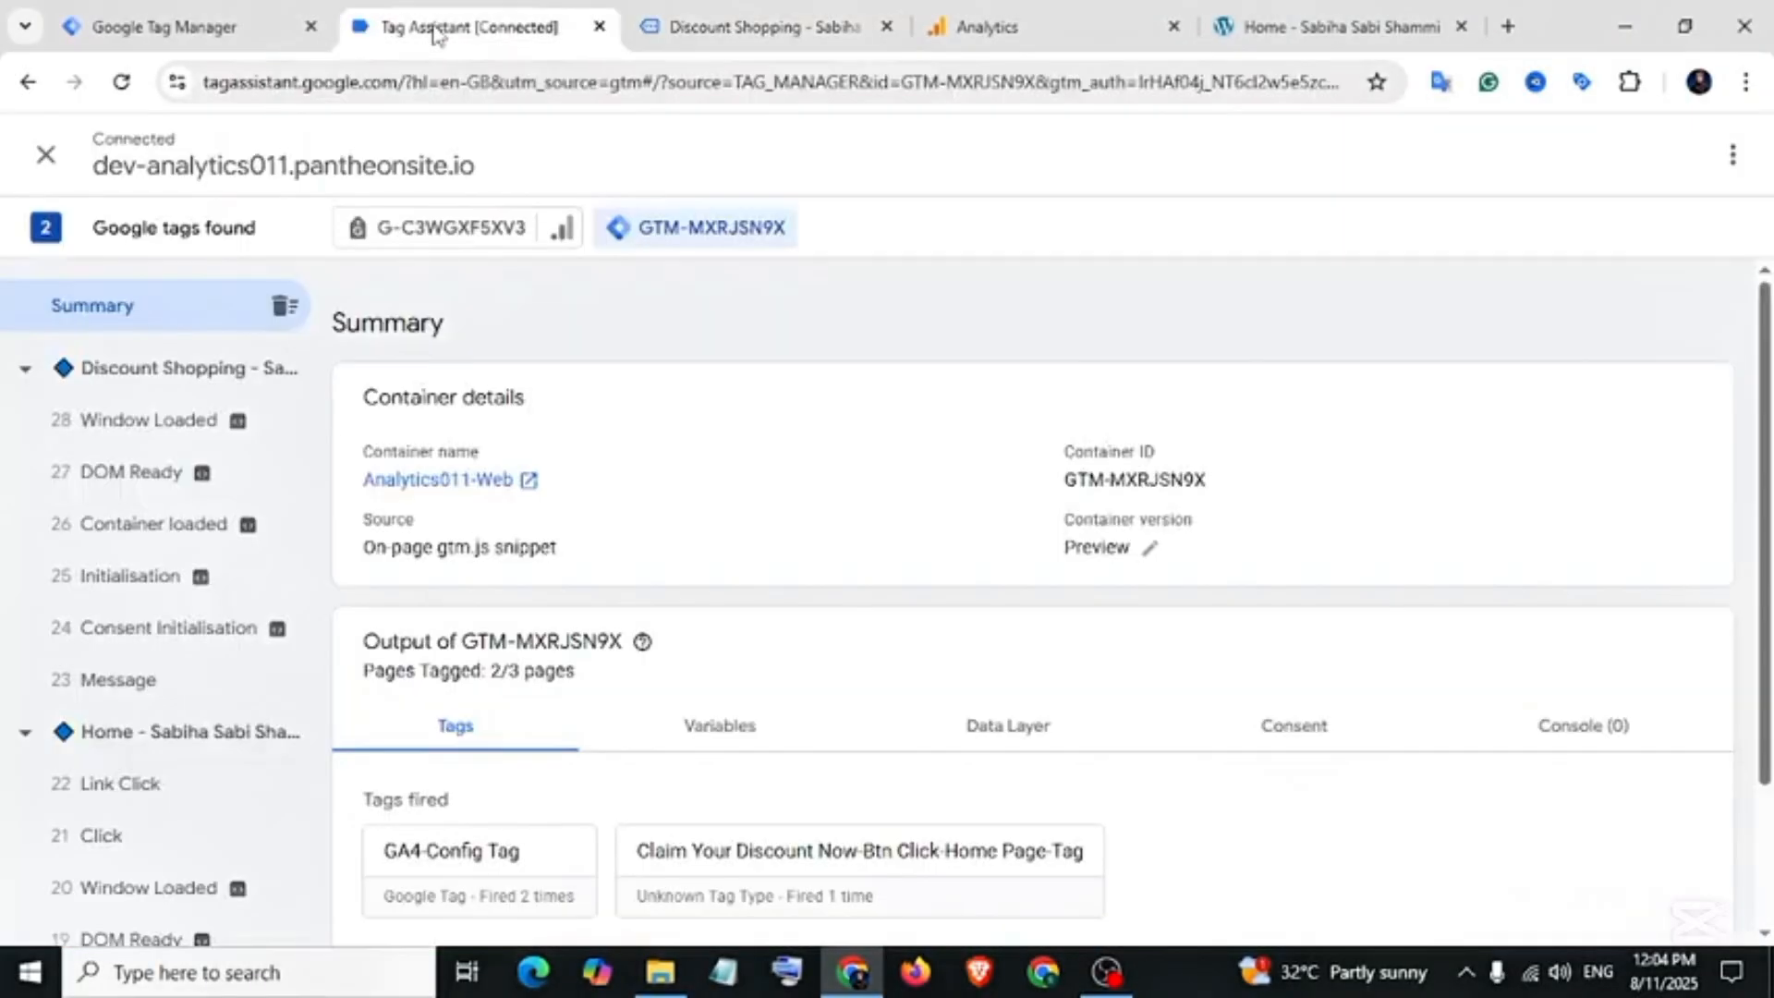
{"action": "scroll", "coordinate": [388, 415], "scroll_direction": "down", "scroll_amount": 2}
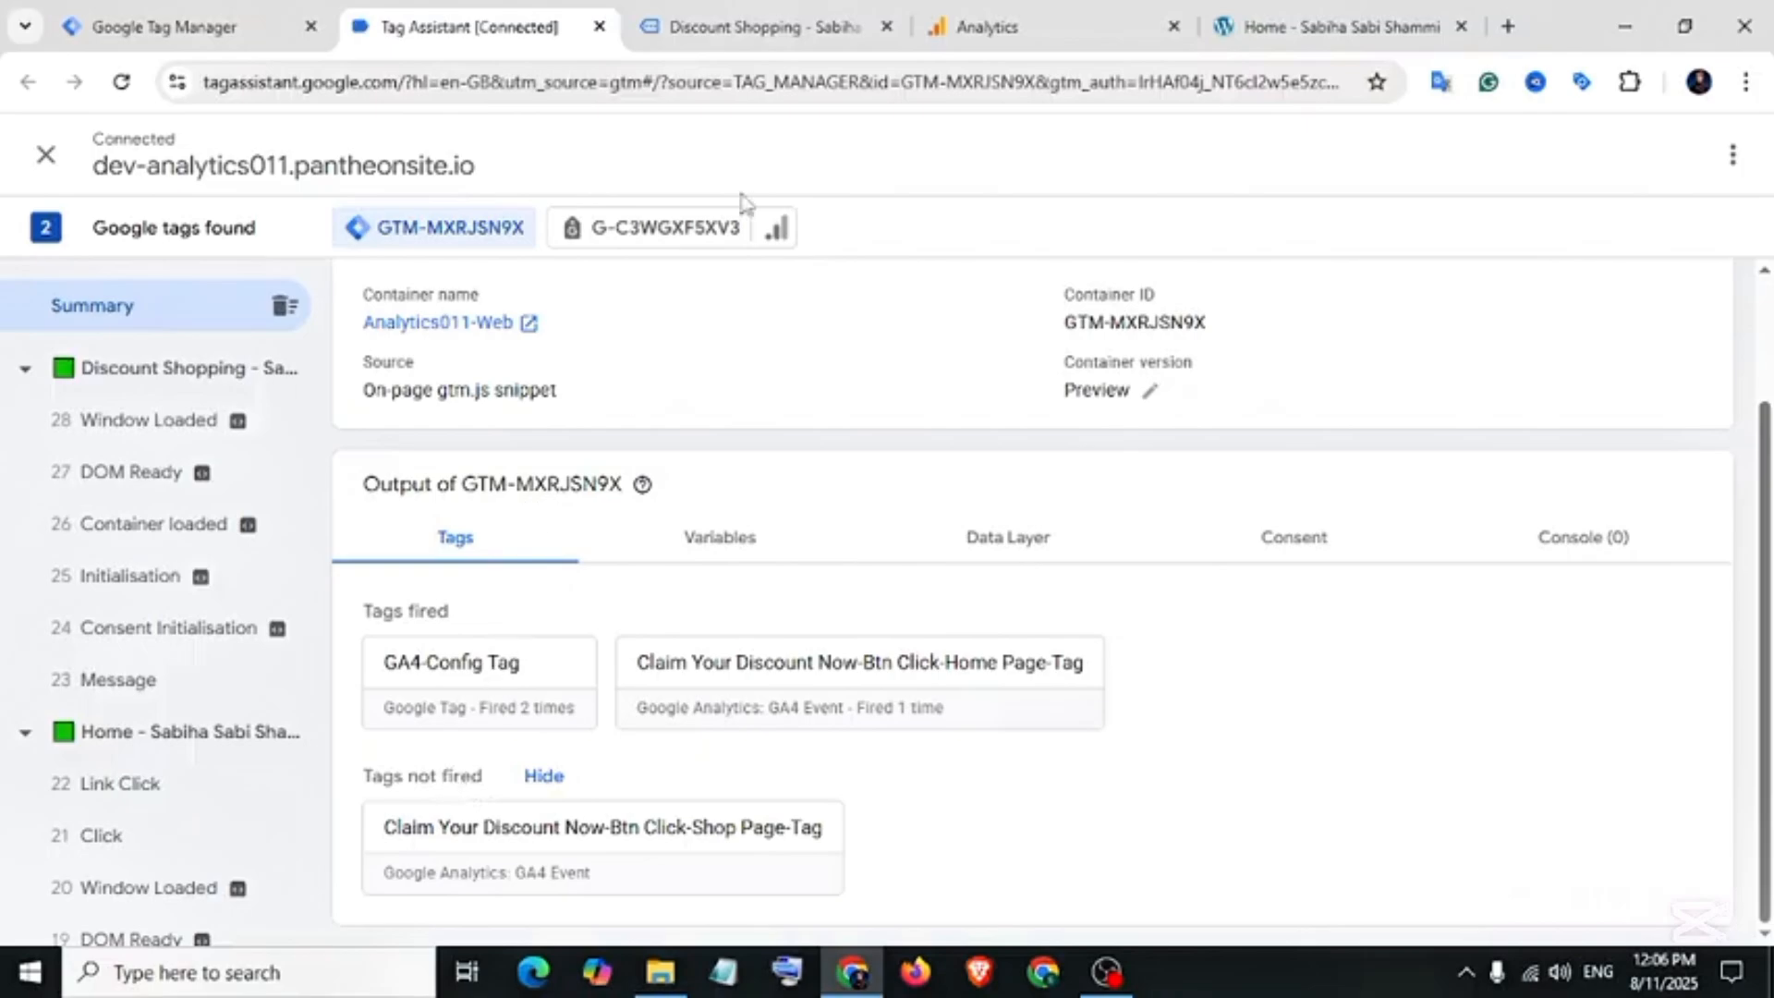
- Go to the website's Shop page, outline the SHOP menu item and Claim Your Discount Now button in red, and follow the button's link
{"action": "left_click", "coordinate": [765, 39]}
{"action": "left_click", "coordinate": [672, 296]}
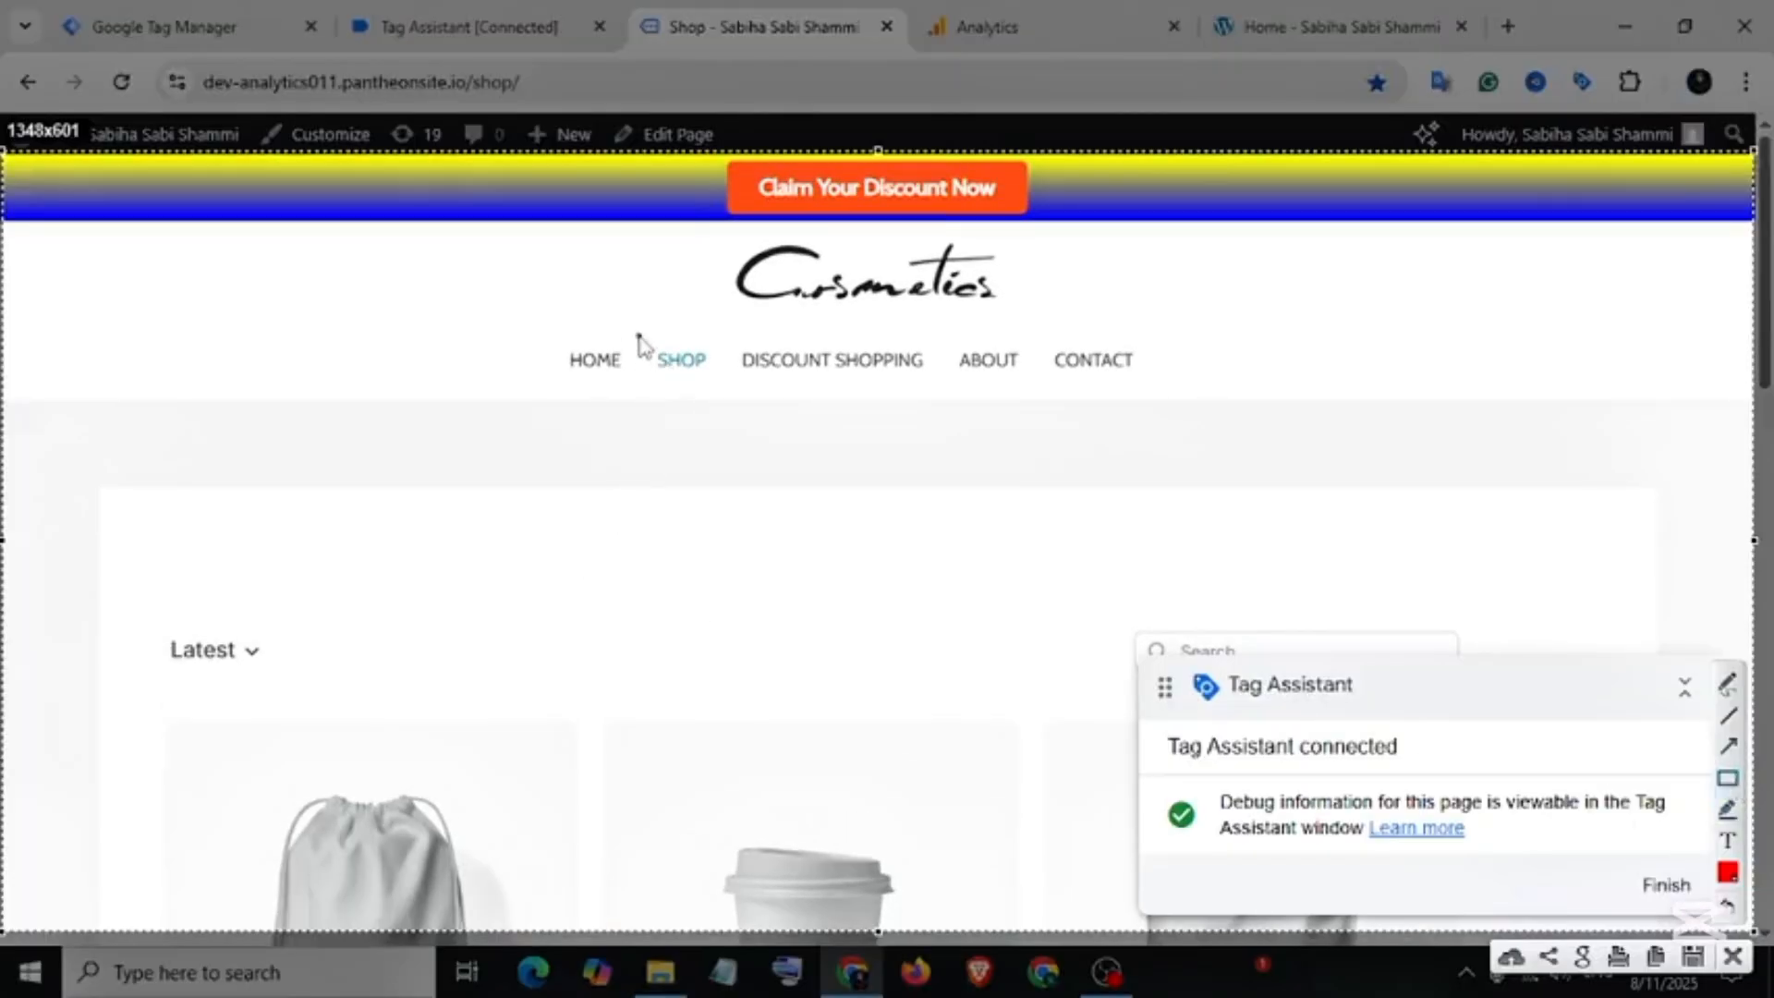
{"action": "left_click_drag", "start_coordinate": [637, 335], "coordinate": [728, 391]}
{"action": "left_click_drag", "start_coordinate": [719, 160], "coordinate": [1070, 250]}
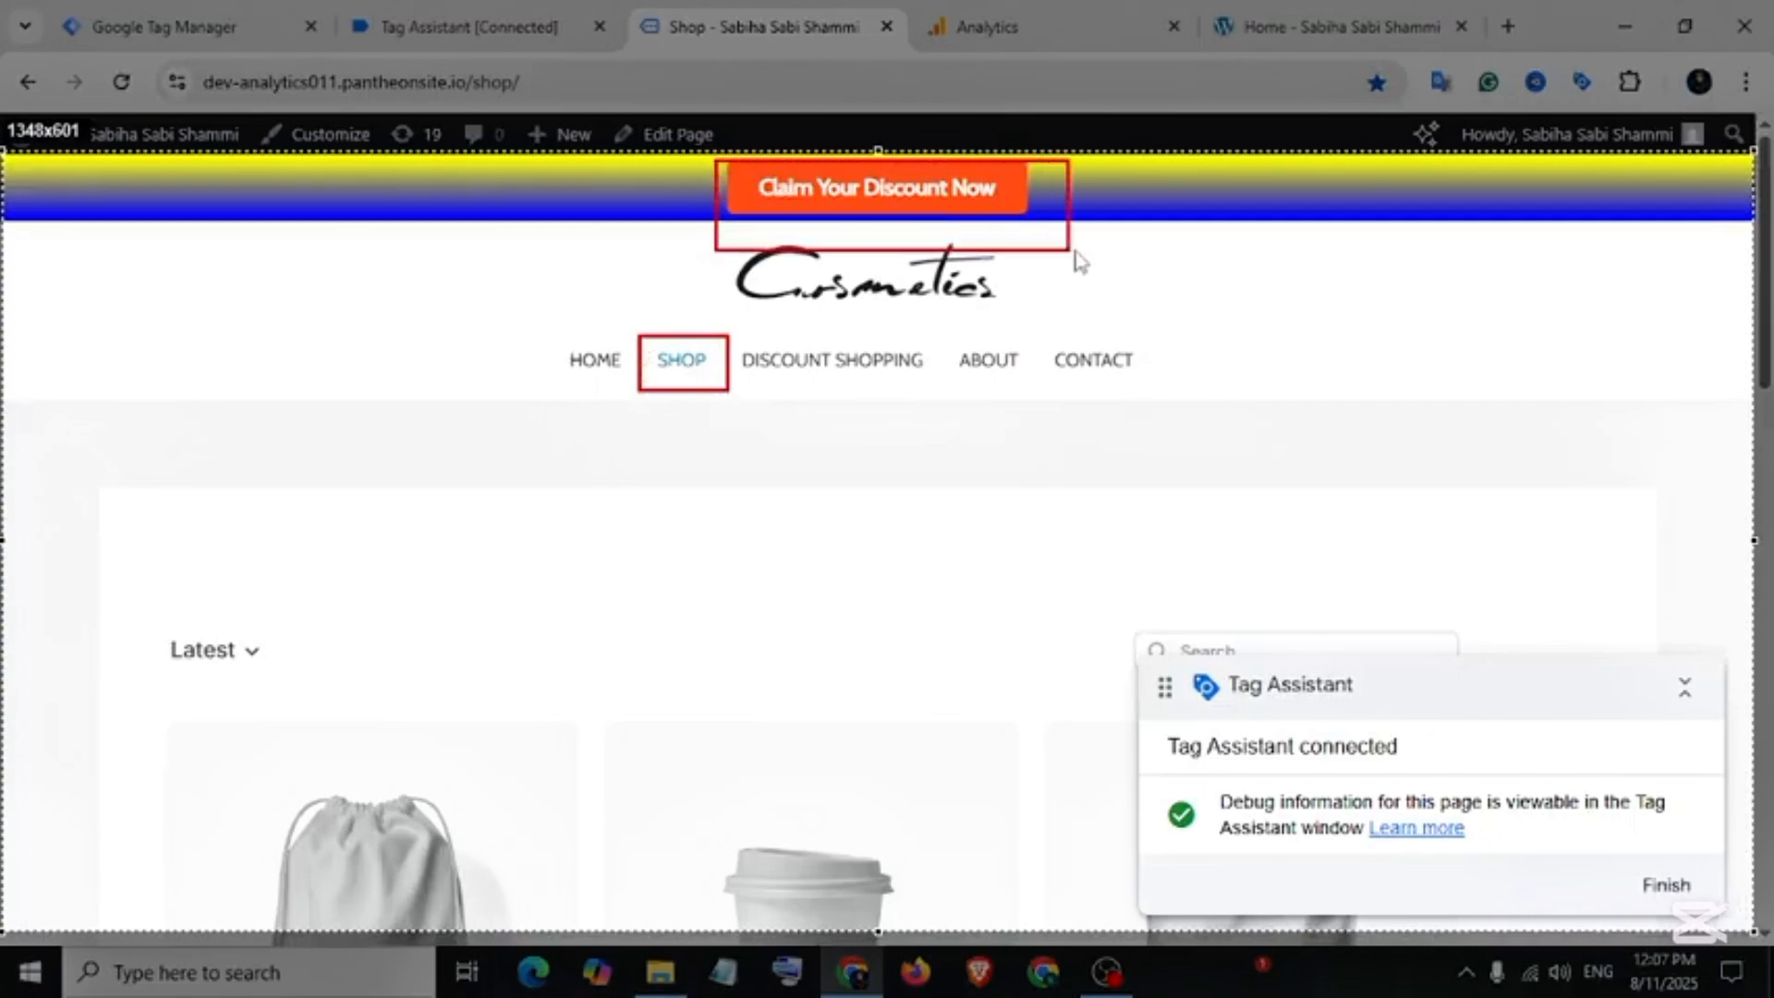
{"action": "key", "text": "Escape"}
{"action": "left_click", "coordinate": [871, 196]}
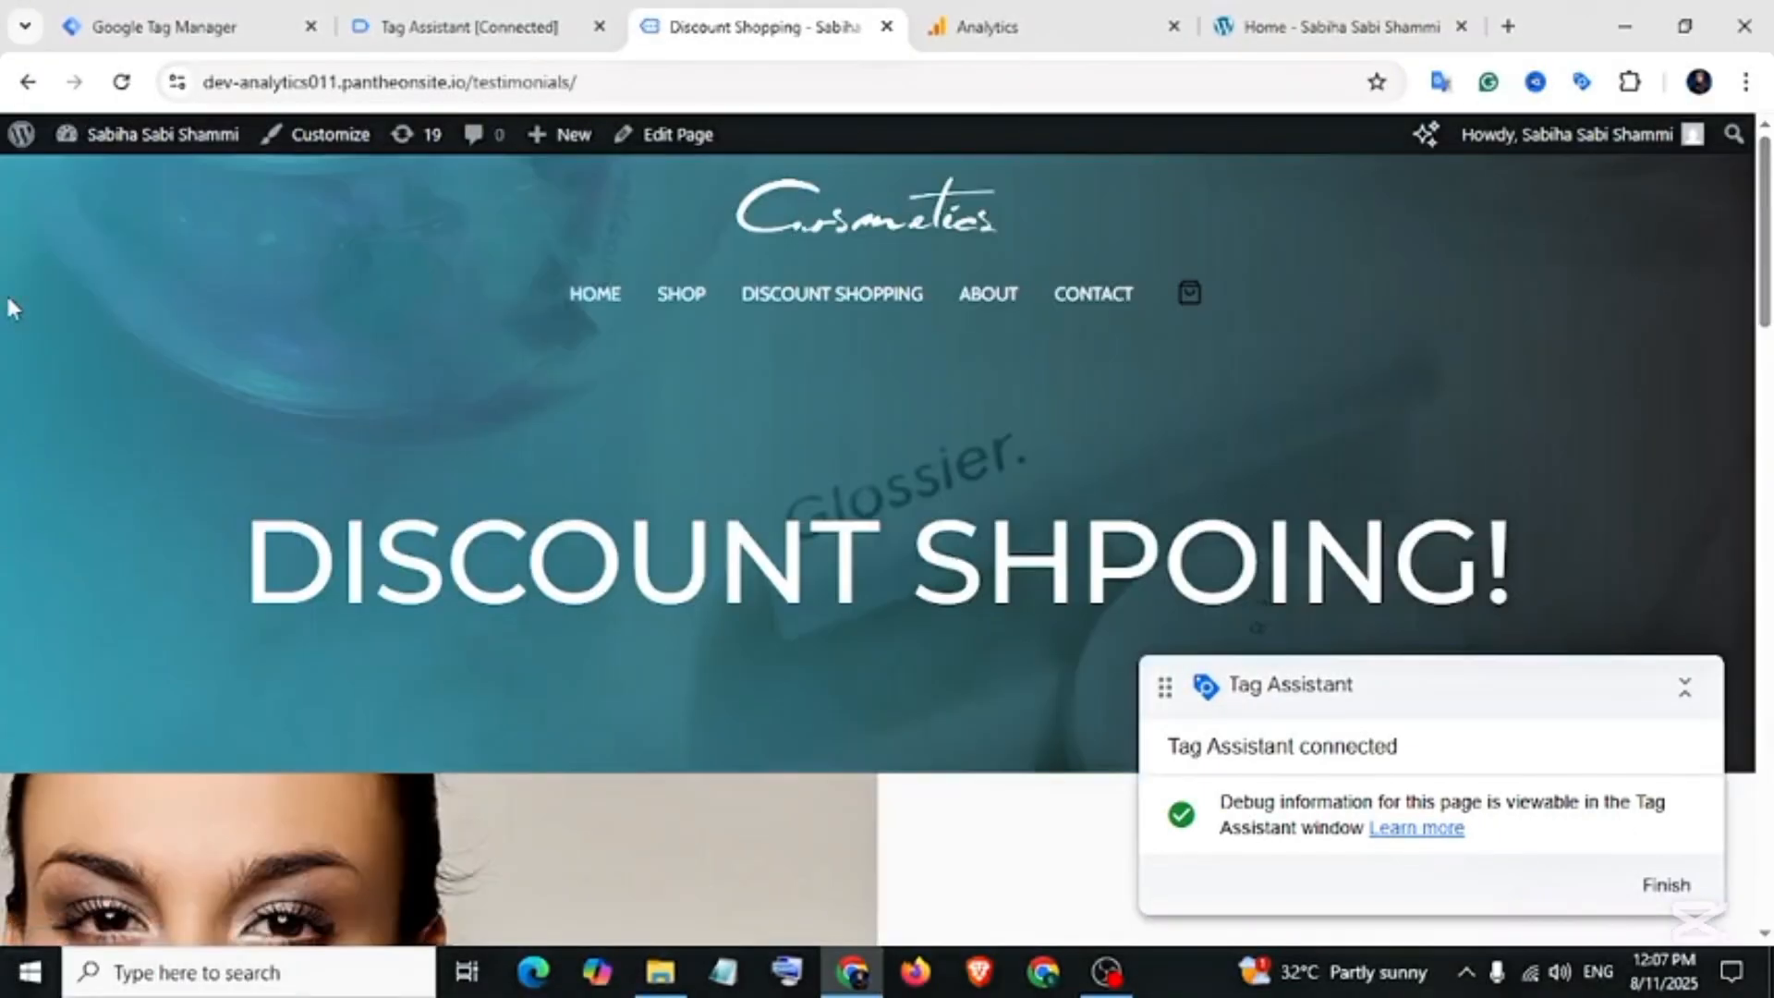
- Check the fired tags in Tag Assistant, and examine the event name and firing message of the home_discount_now_btn_click hit under G-C3WGXF5XV3
{"action": "left_click", "coordinate": [469, 22]}
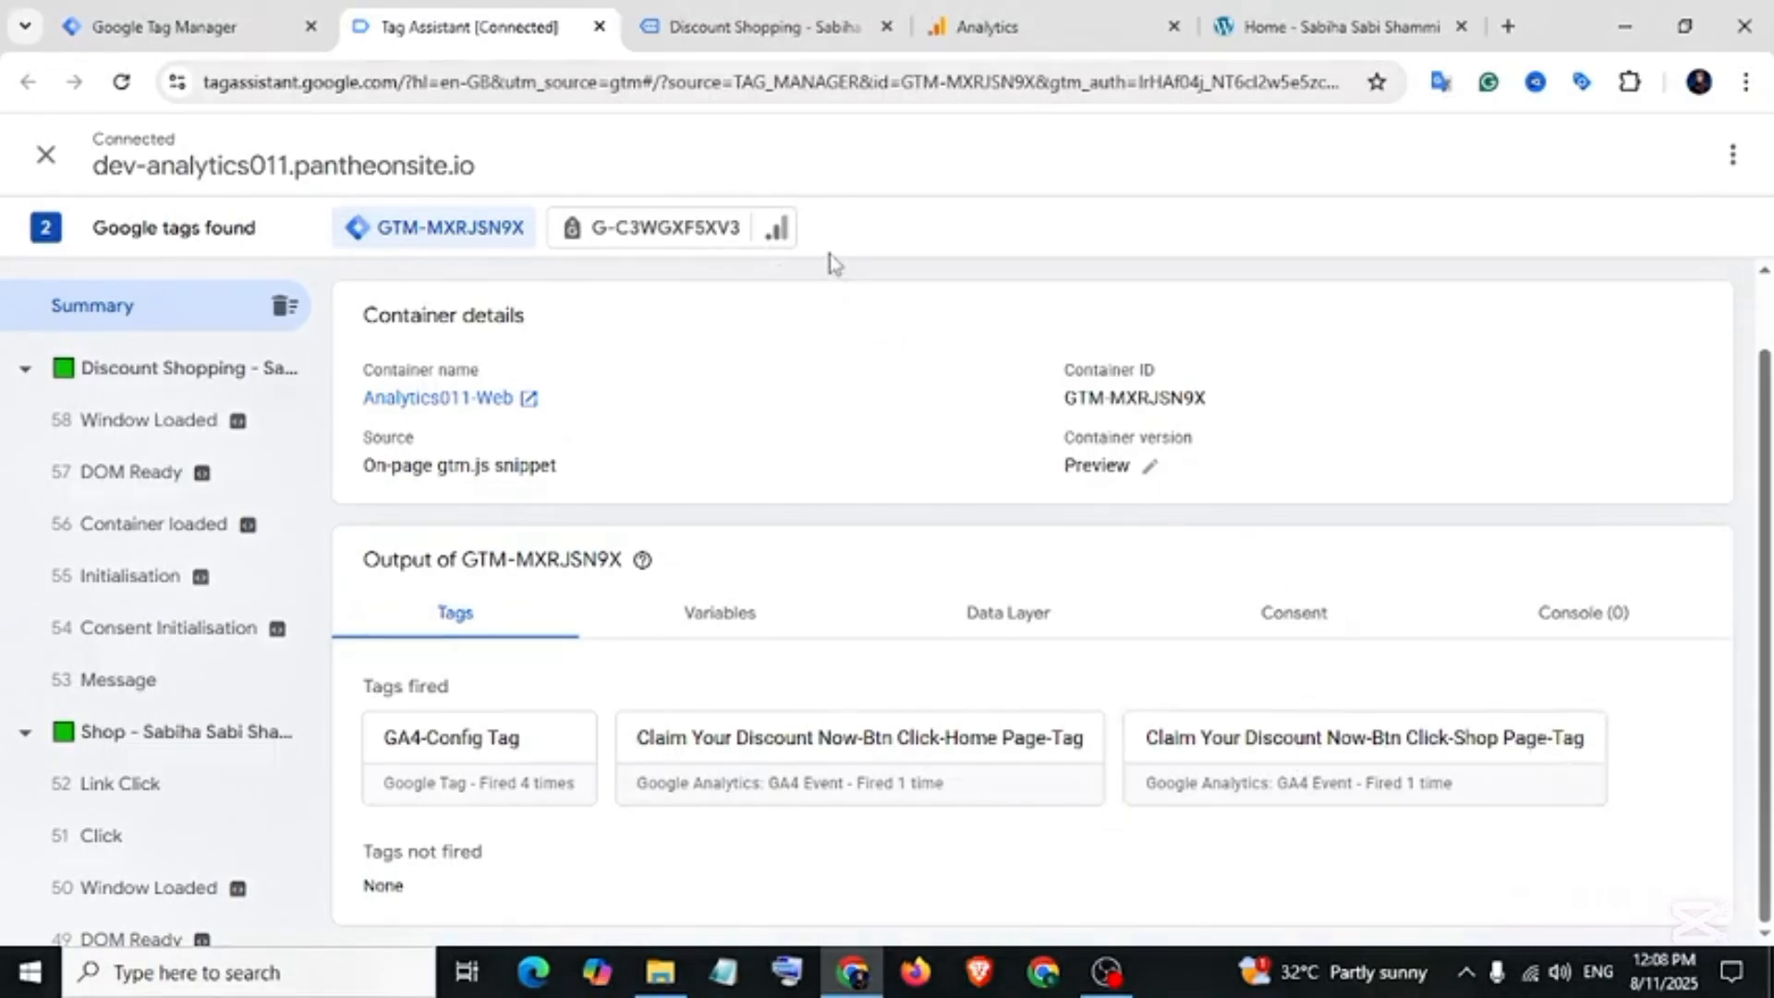
{"action": "left_click", "coordinate": [779, 237]}
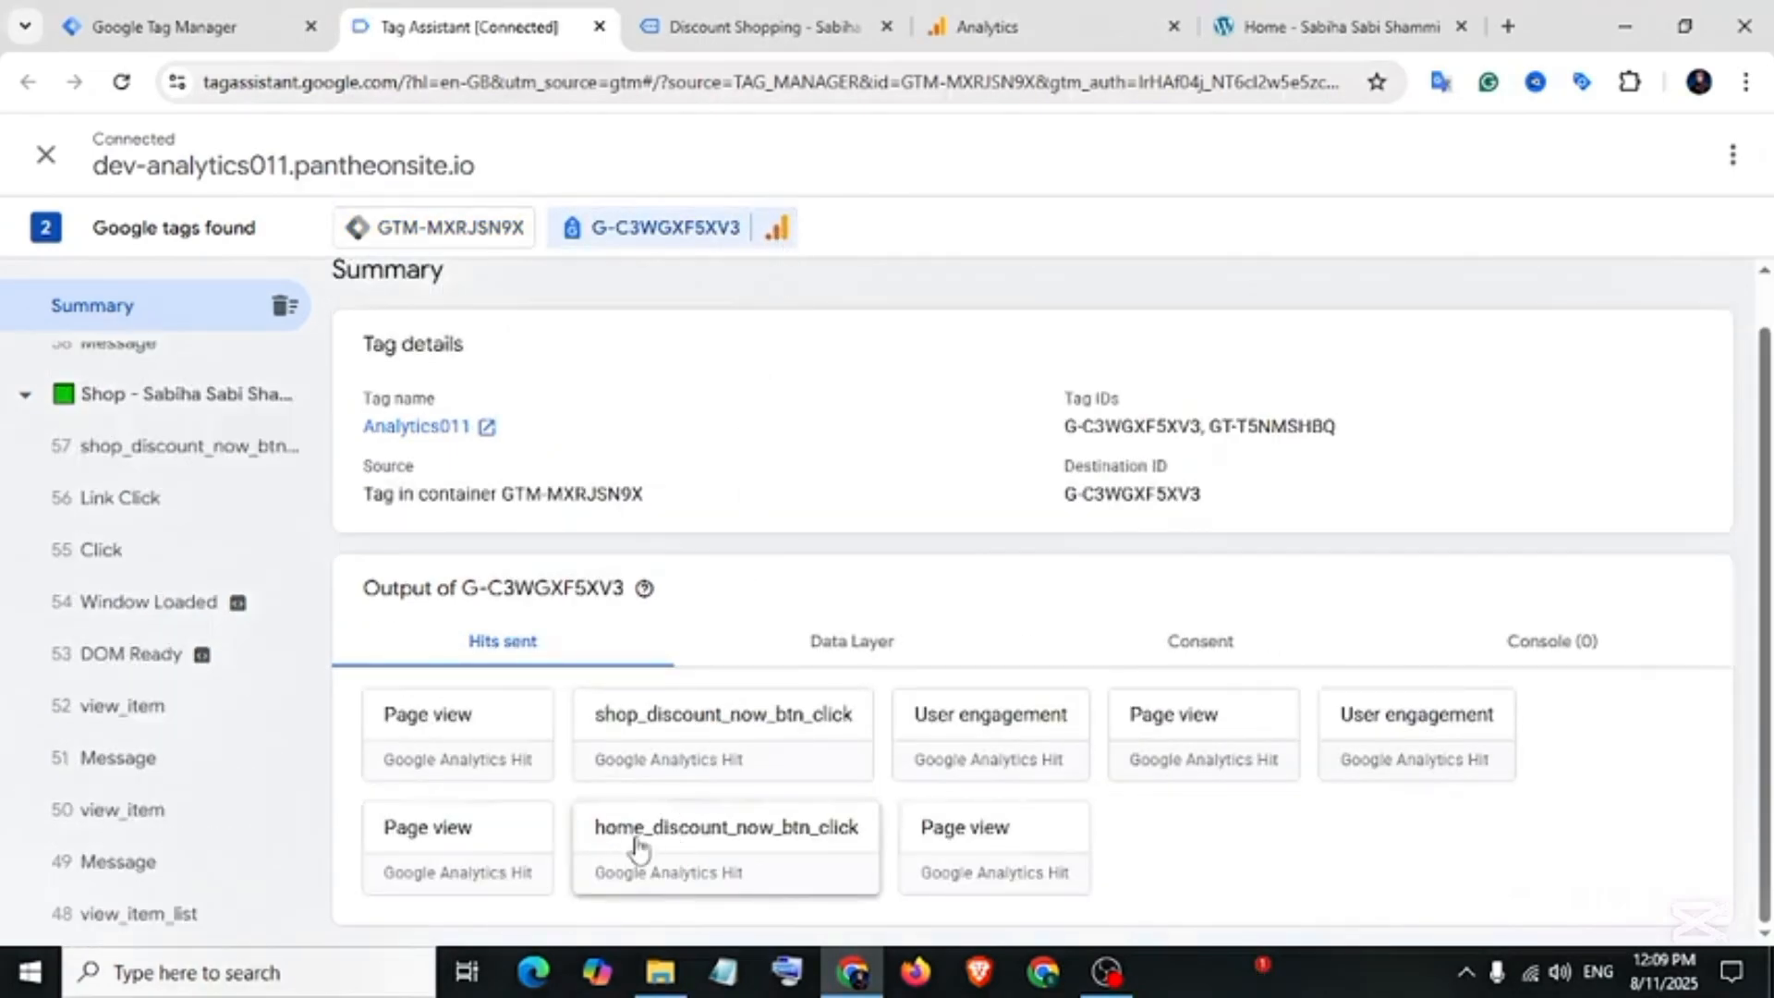
{"action": "left_click", "coordinate": [716, 842]}
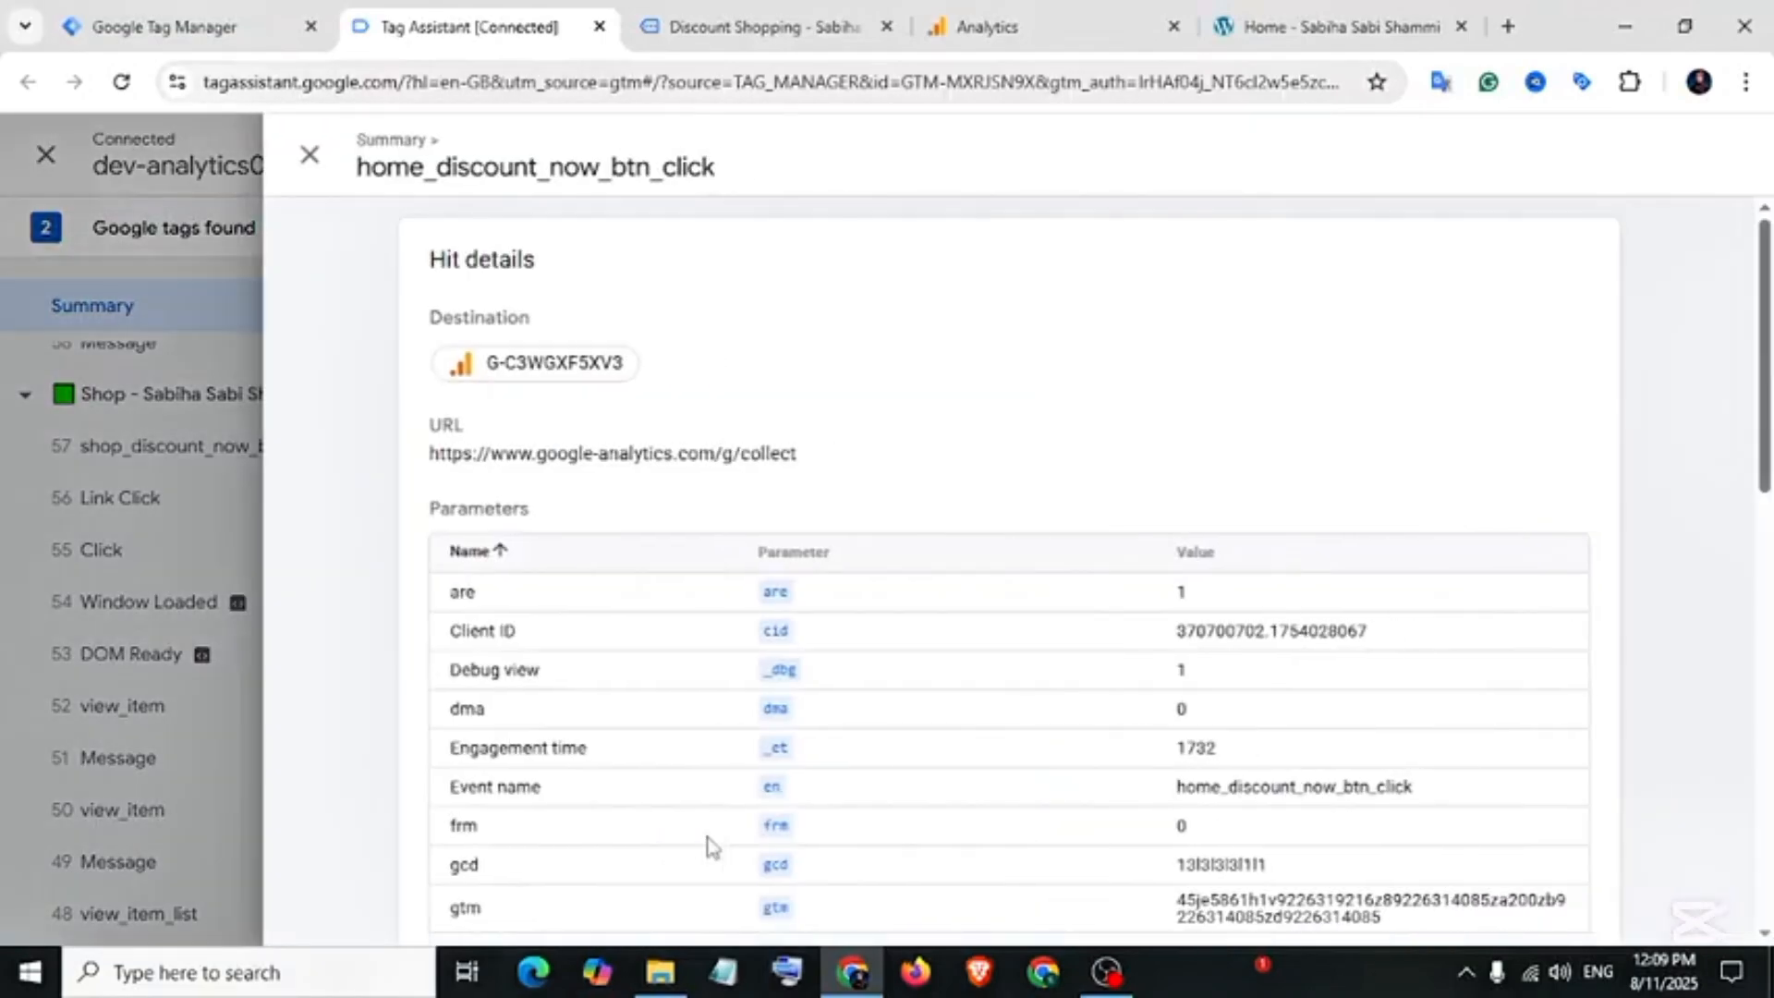
{"action": "scroll", "coordinate": [713, 843], "scroll_direction": "down", "scroll_amount": 3}
{"action": "left_click_drag", "start_coordinate": [451, 526], "coordinate": [1484, 558]}
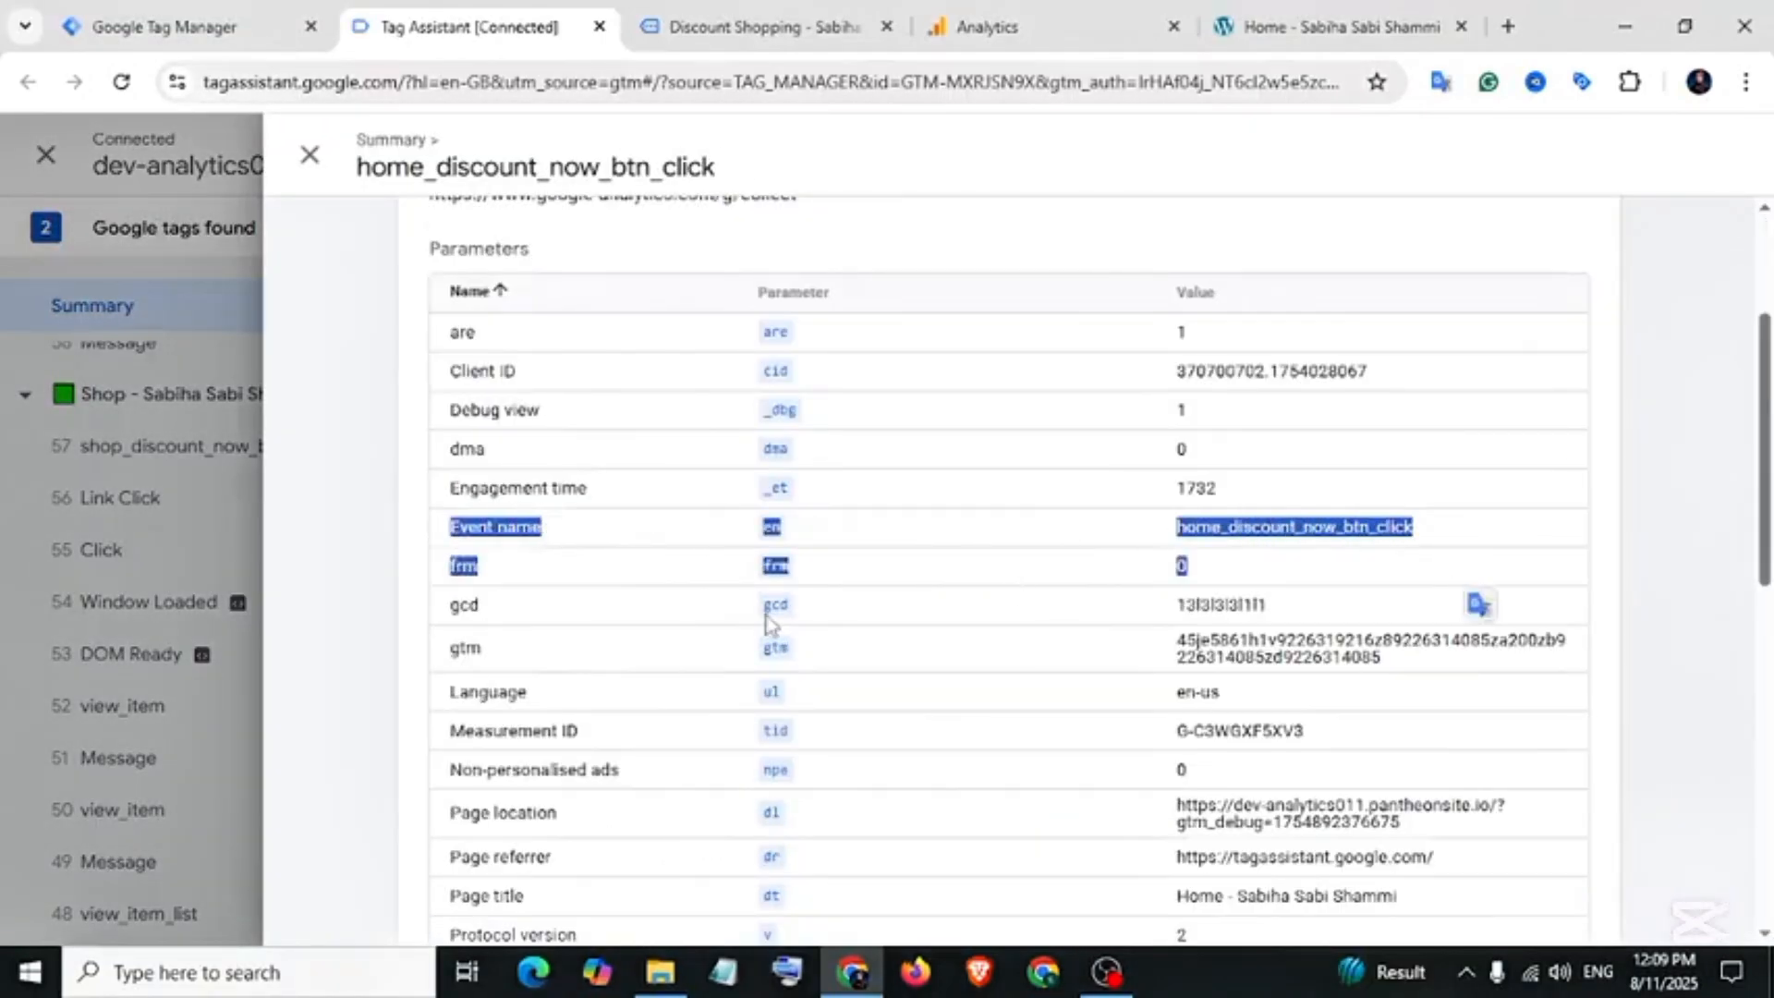
{"action": "scroll", "coordinate": [729, 621], "scroll_direction": "down", "scroll_amount": 10}
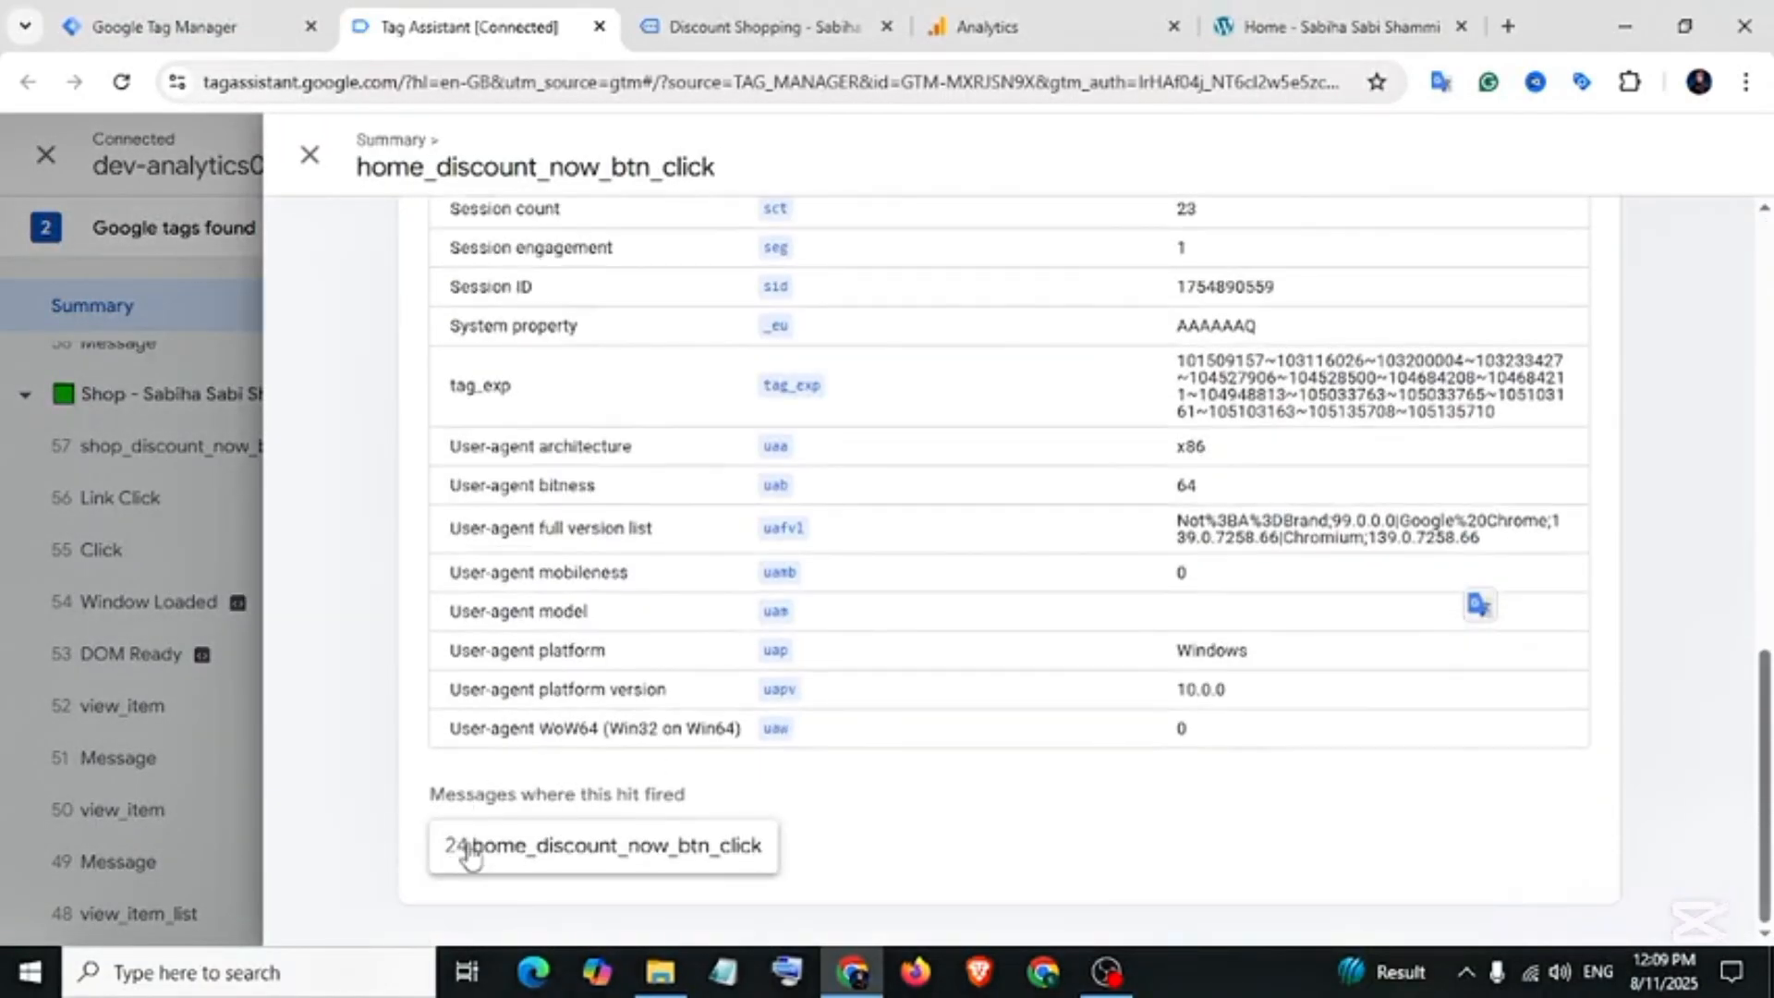
{"action": "left_click_drag", "start_coordinate": [422, 791], "coordinate": [772, 872]}
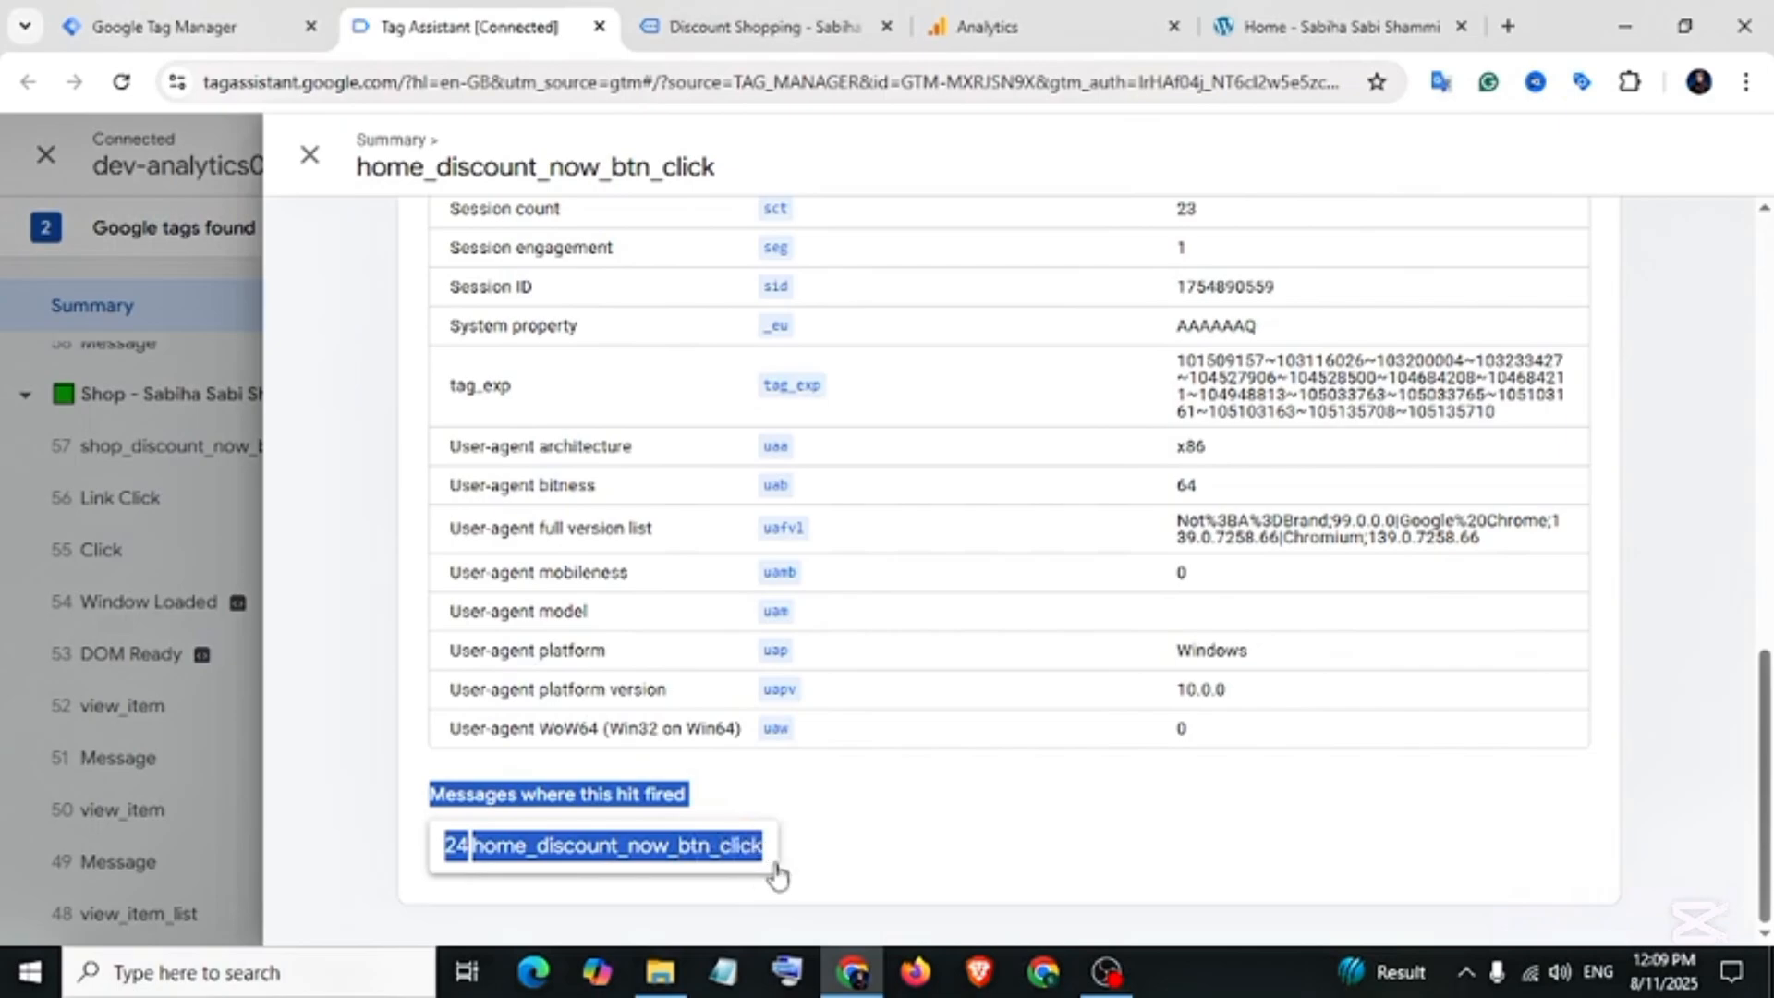
{"action": "scroll", "coordinate": [776, 787], "scroll_direction": "up", "scroll_amount": 15}
{"action": "left_click", "coordinate": [311, 155]}
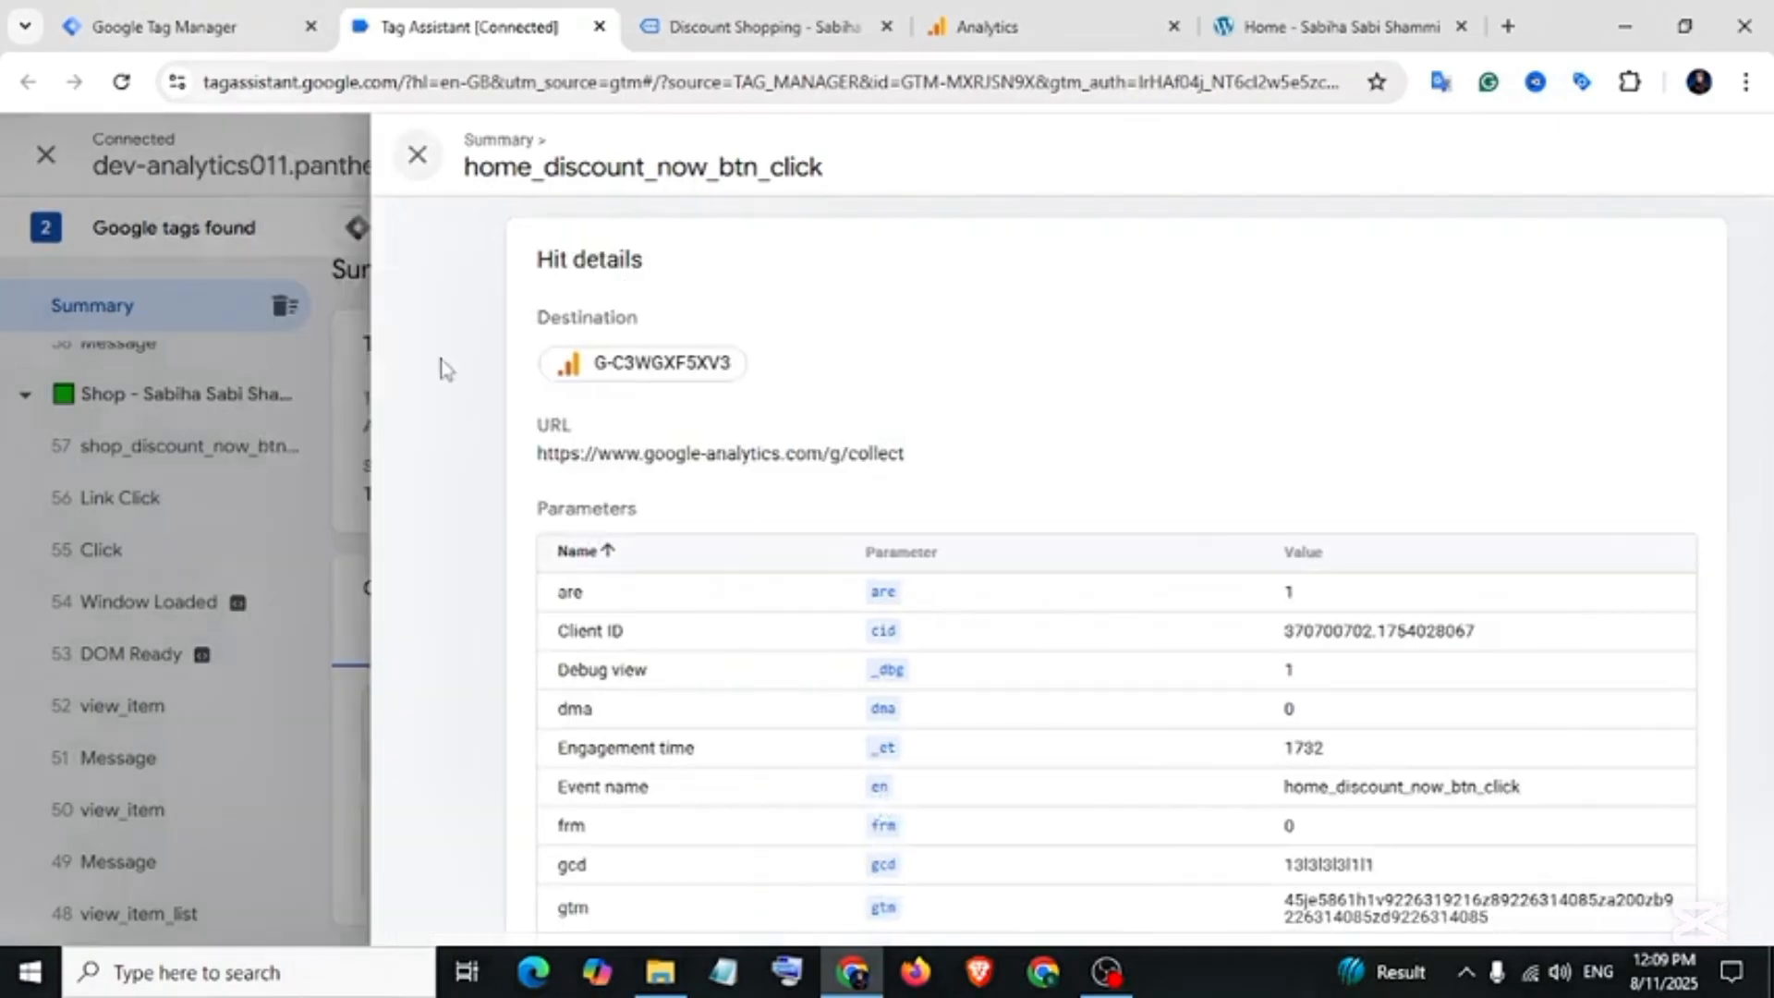
- Examine the shop_discount_now_btn_click hit's event name and the message where it fired
{"action": "left_click", "coordinate": [725, 725]}
{"action": "scroll", "coordinate": [554, 555], "scroll_direction": "down", "scroll_amount": 5}
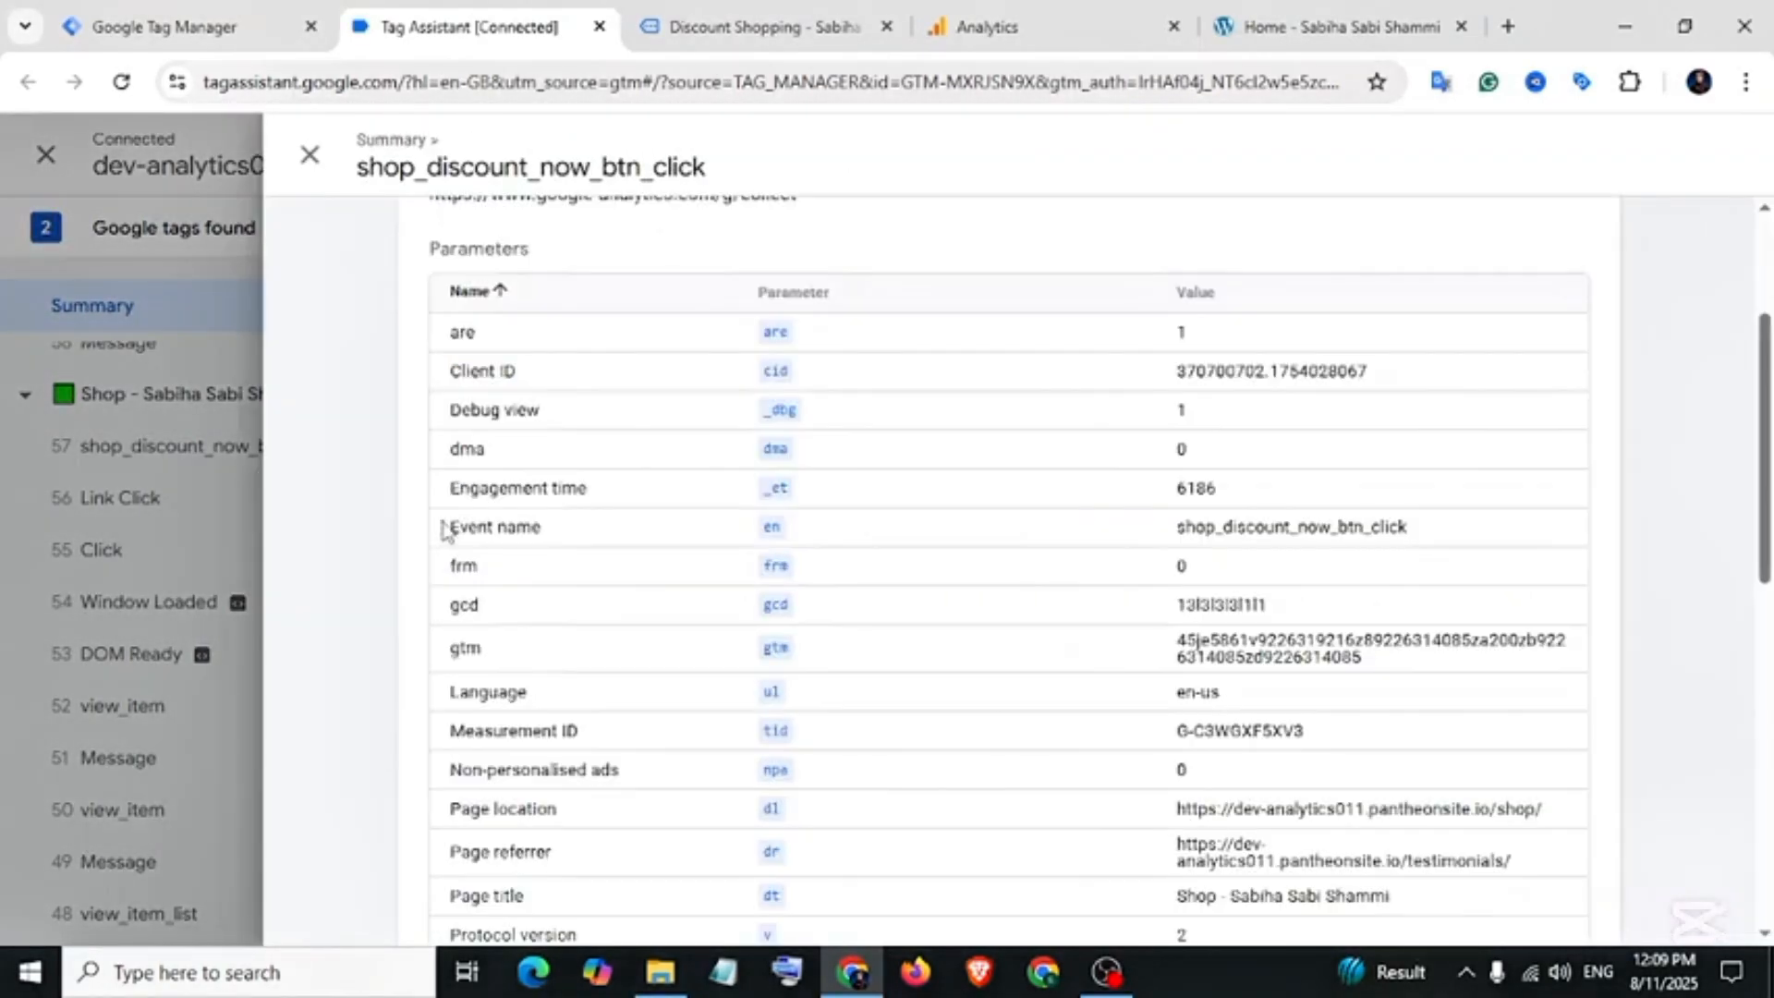
{"action": "left_click_drag", "start_coordinate": [449, 526], "coordinate": [1408, 532]}
{"action": "scroll", "coordinate": [704, 707], "scroll_direction": "down", "scroll_amount": 10}
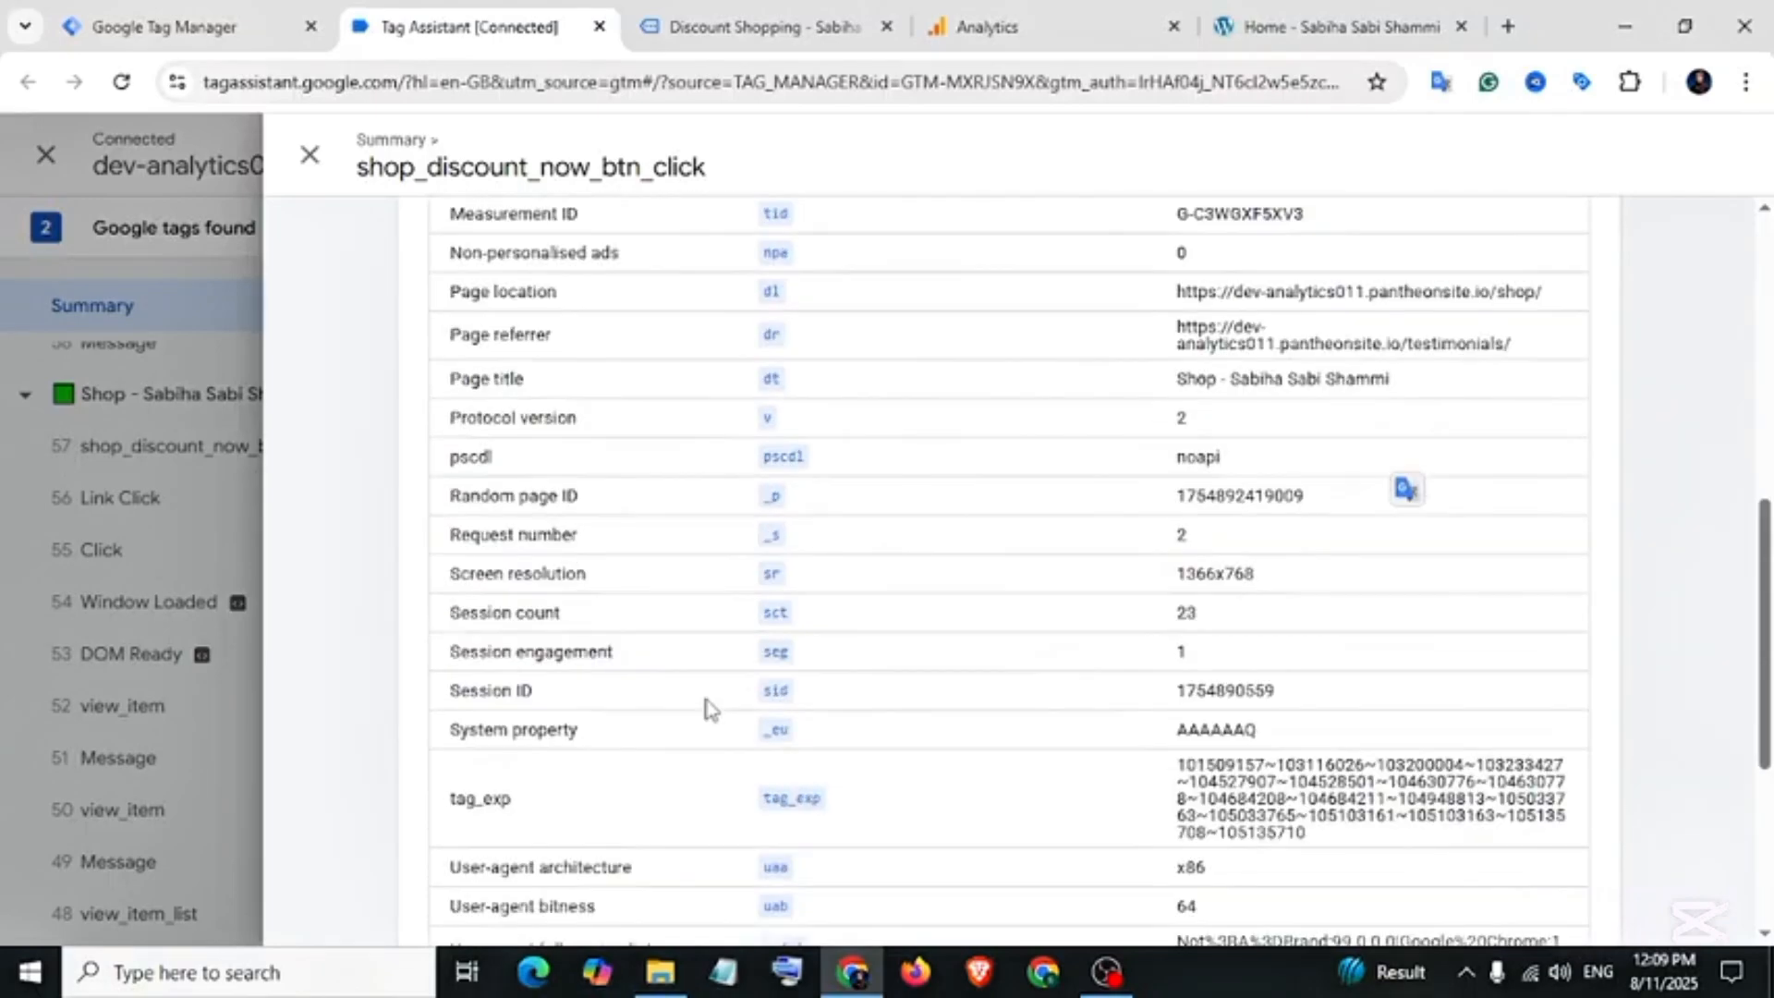
{"action": "left_click_drag", "start_coordinate": [429, 796], "coordinate": [785, 864]}
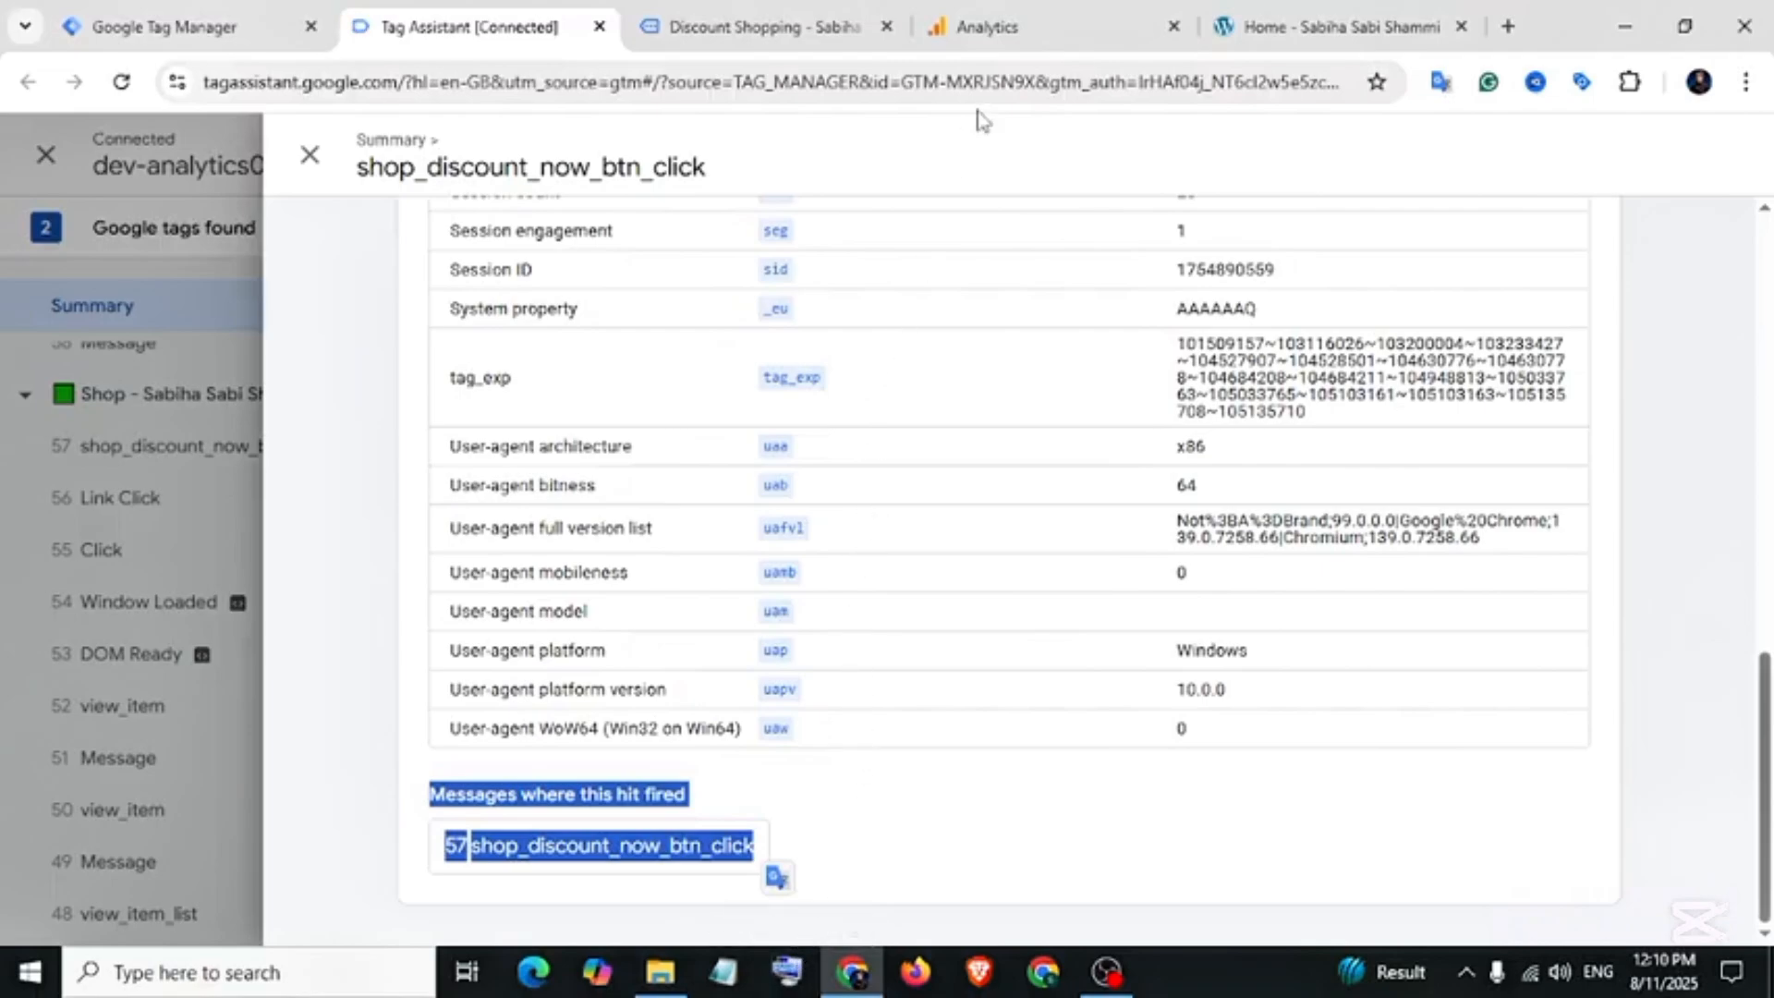
- Switch to Google Analytics, open DebugView for the property and inspect the parameters of the home_discount_now_btn_click event
{"action": "left_click", "coordinate": [1017, 27]}
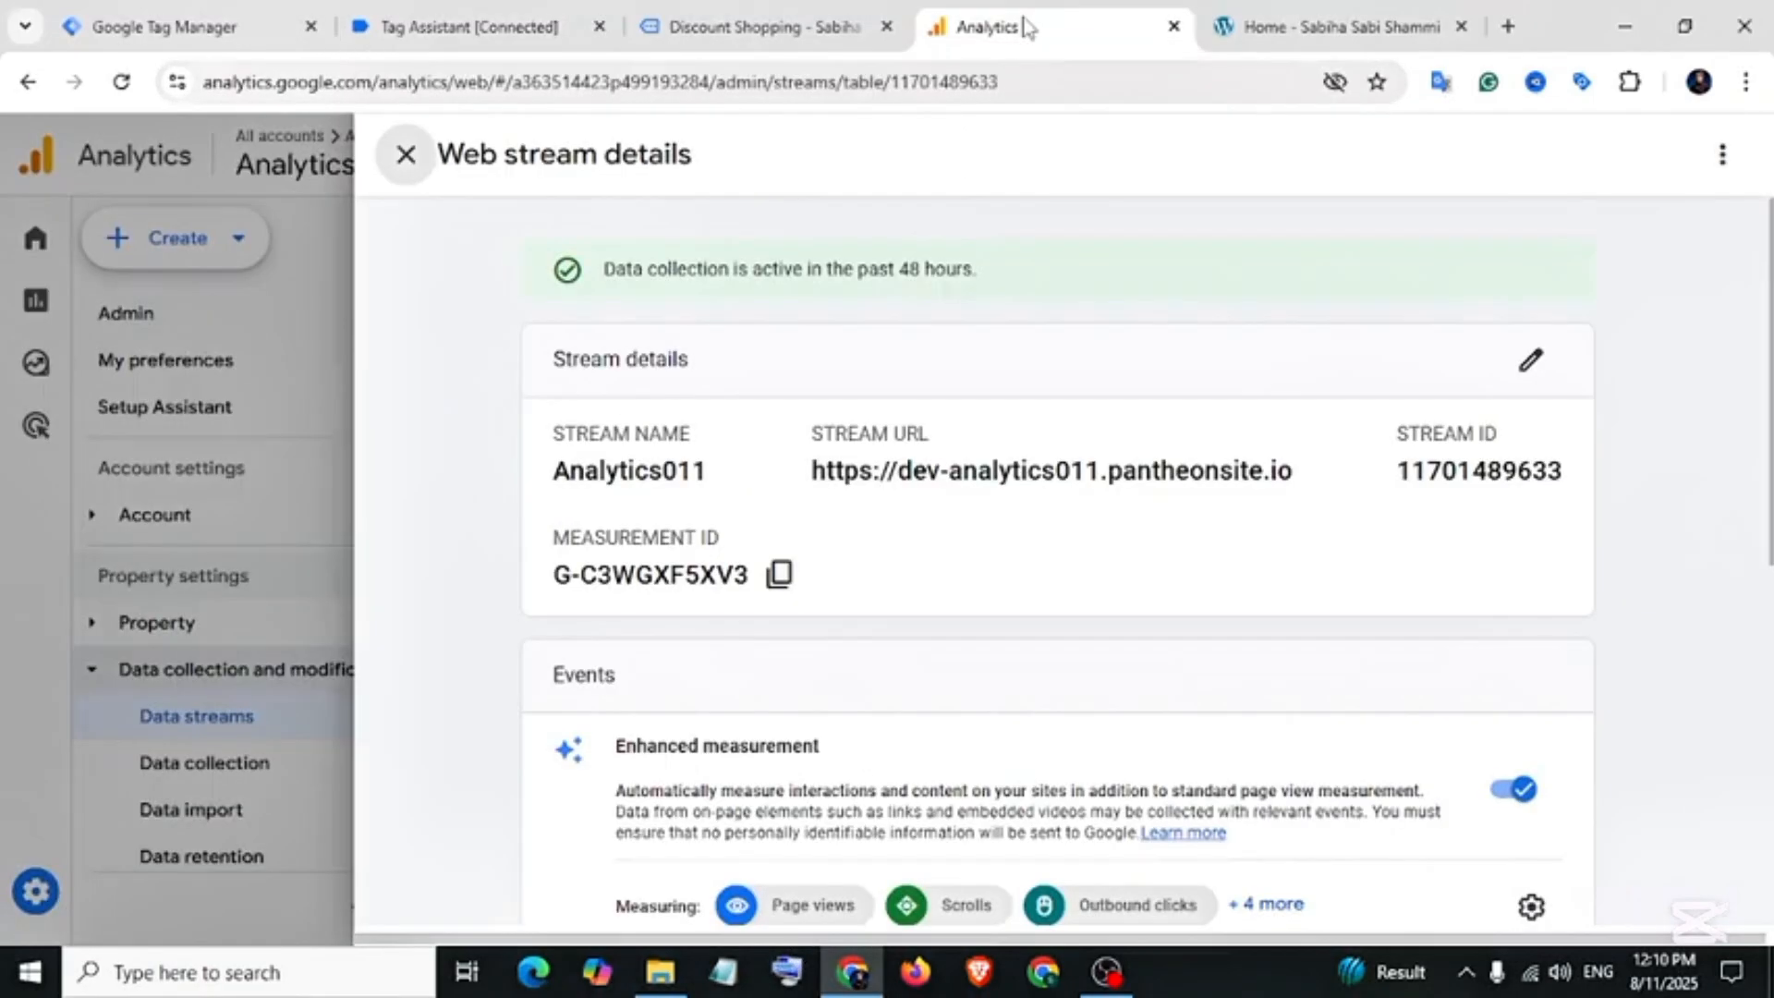
{"action": "left_click", "coordinate": [406, 155]}
{"action": "left_click", "coordinate": [23, 892]}
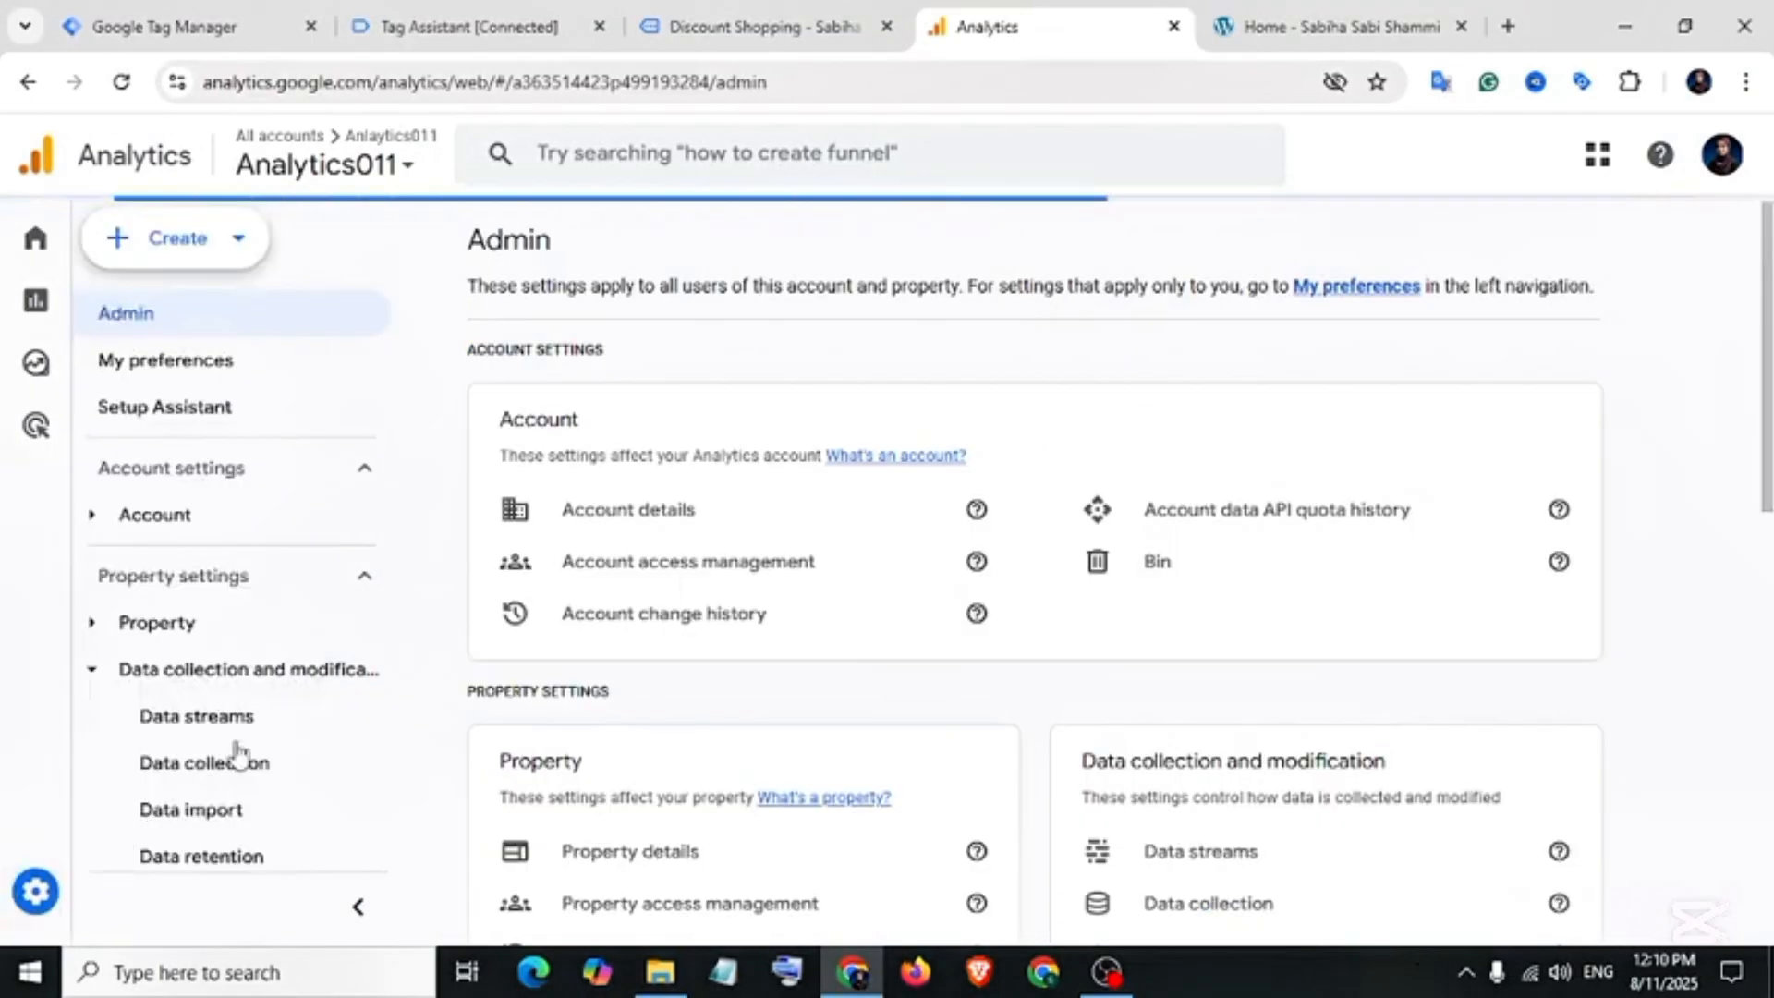
{"action": "scroll", "coordinate": [277, 679], "scroll_direction": "down", "scroll_amount": 3}
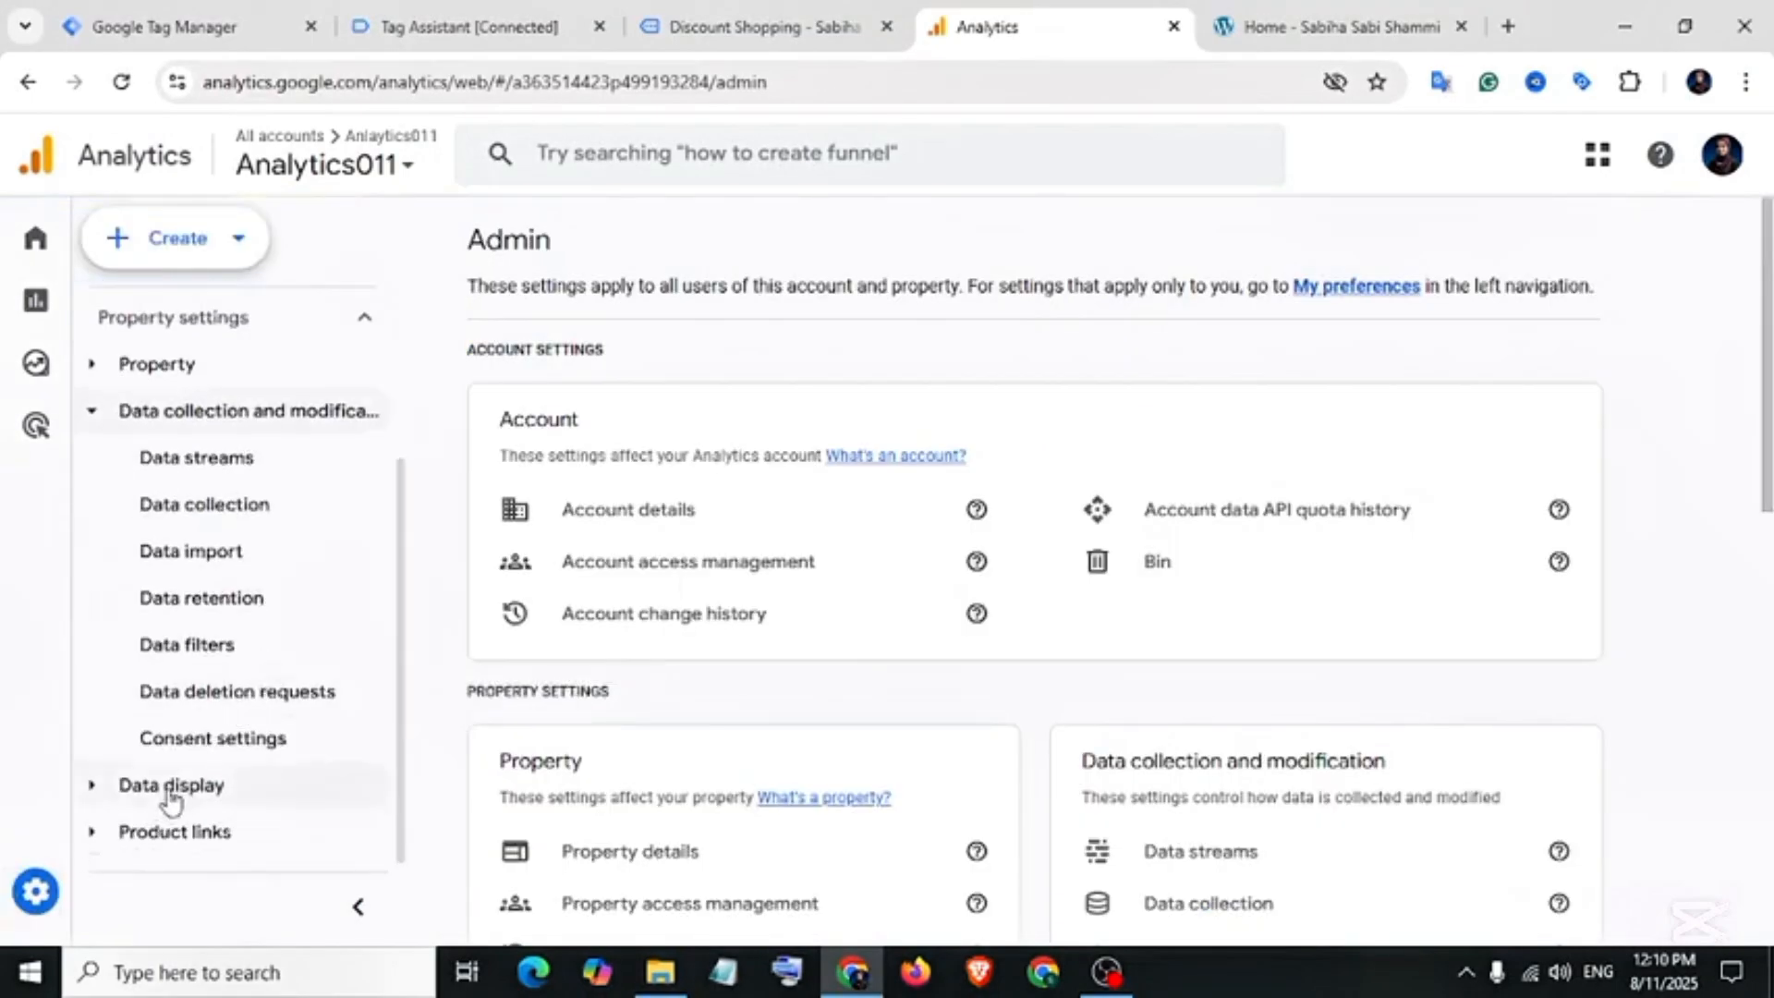
{"action": "left_click", "coordinate": [171, 785]}
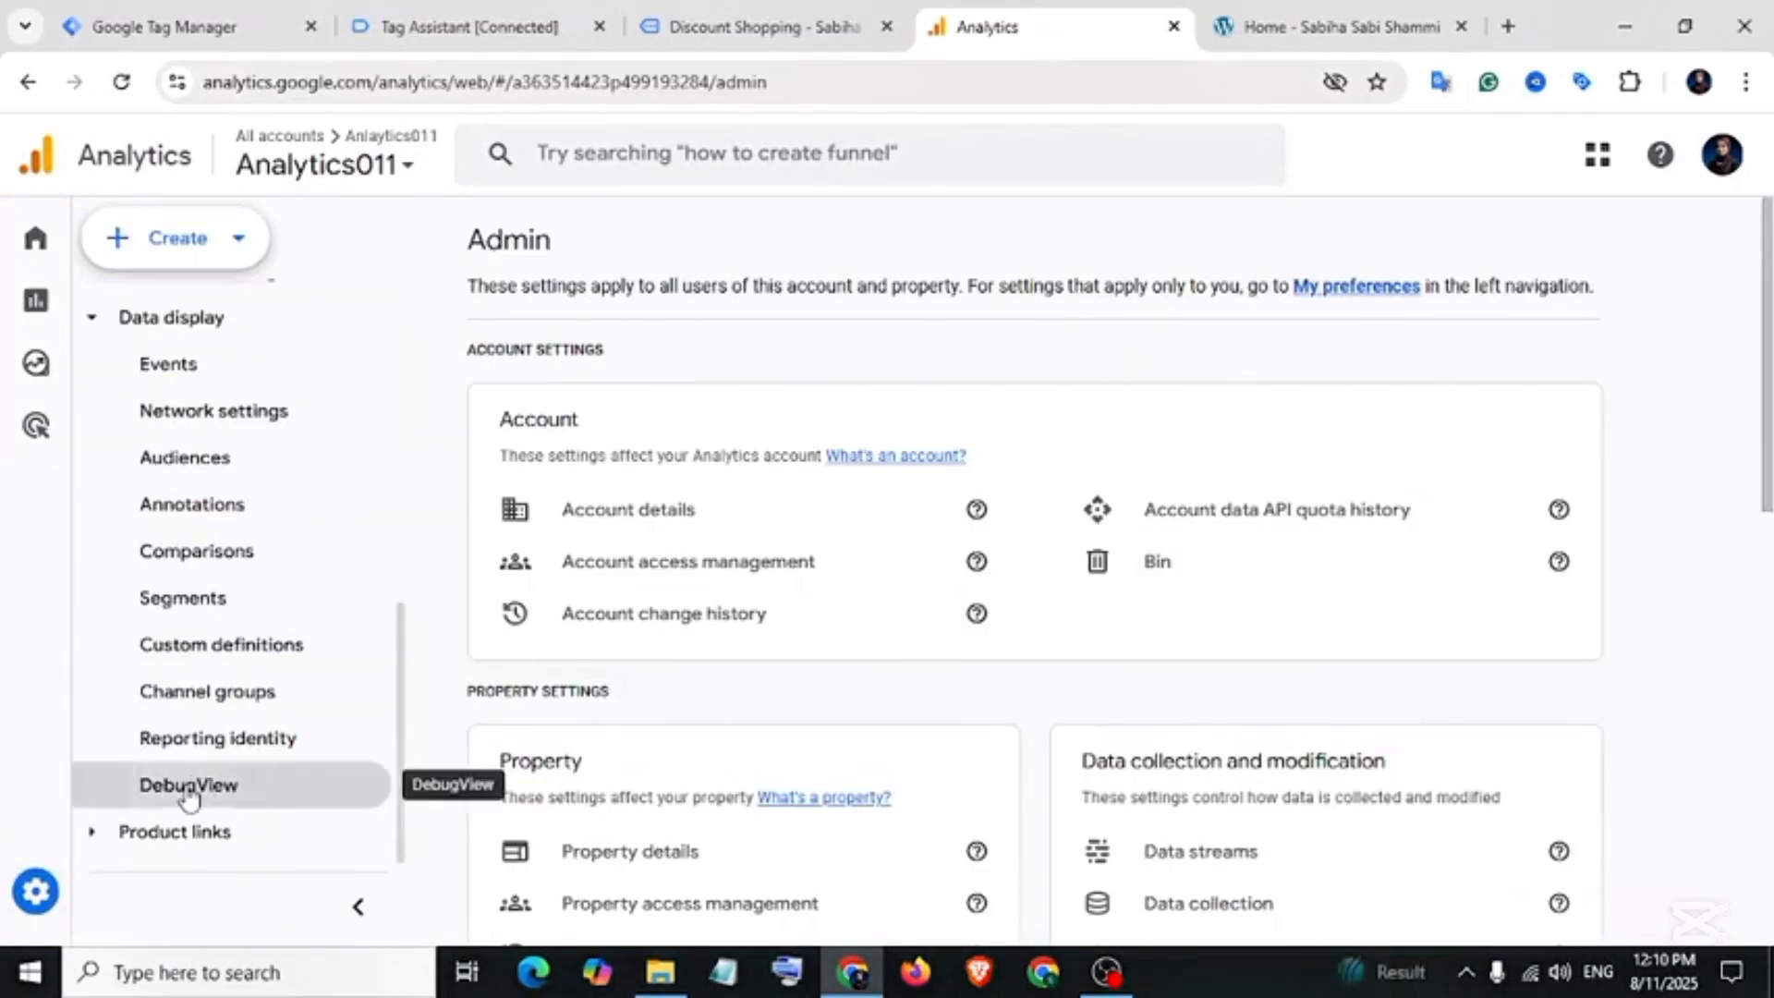
{"action": "left_click", "coordinate": [188, 790]}
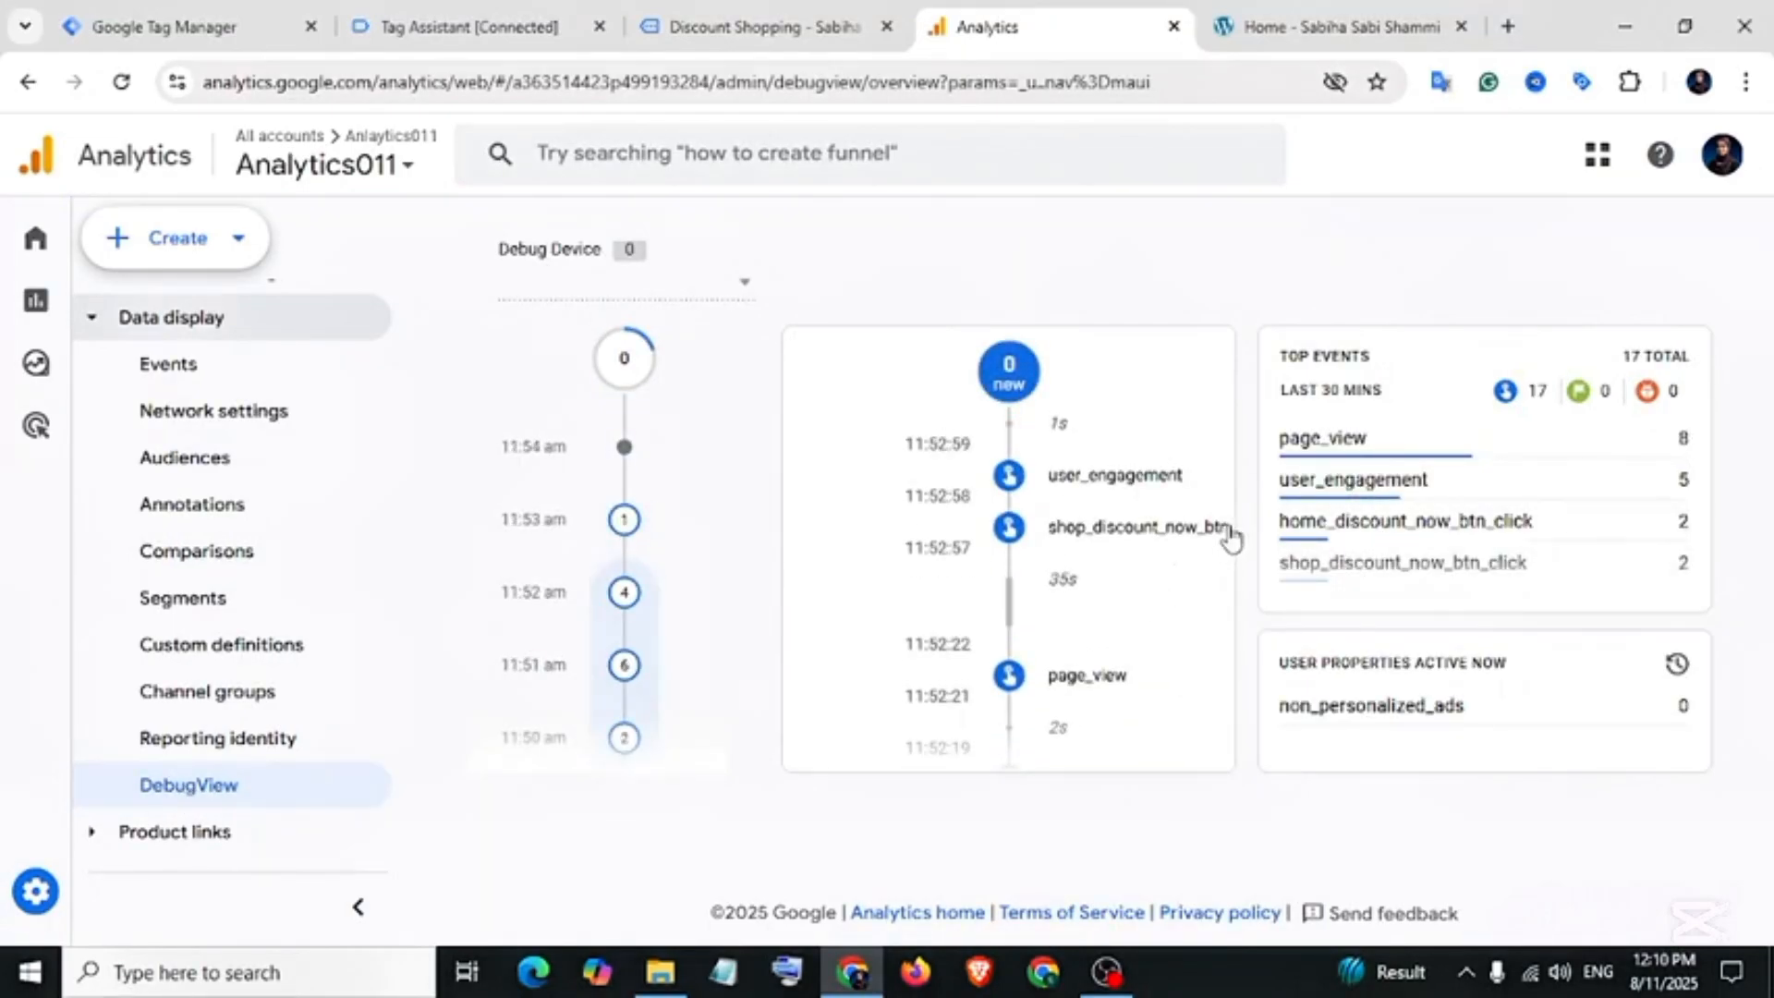
{"action": "left_click_drag", "start_coordinate": [1232, 538], "coordinate": [1231, 581]}
{"action": "left_click", "coordinate": [1072, 564]}
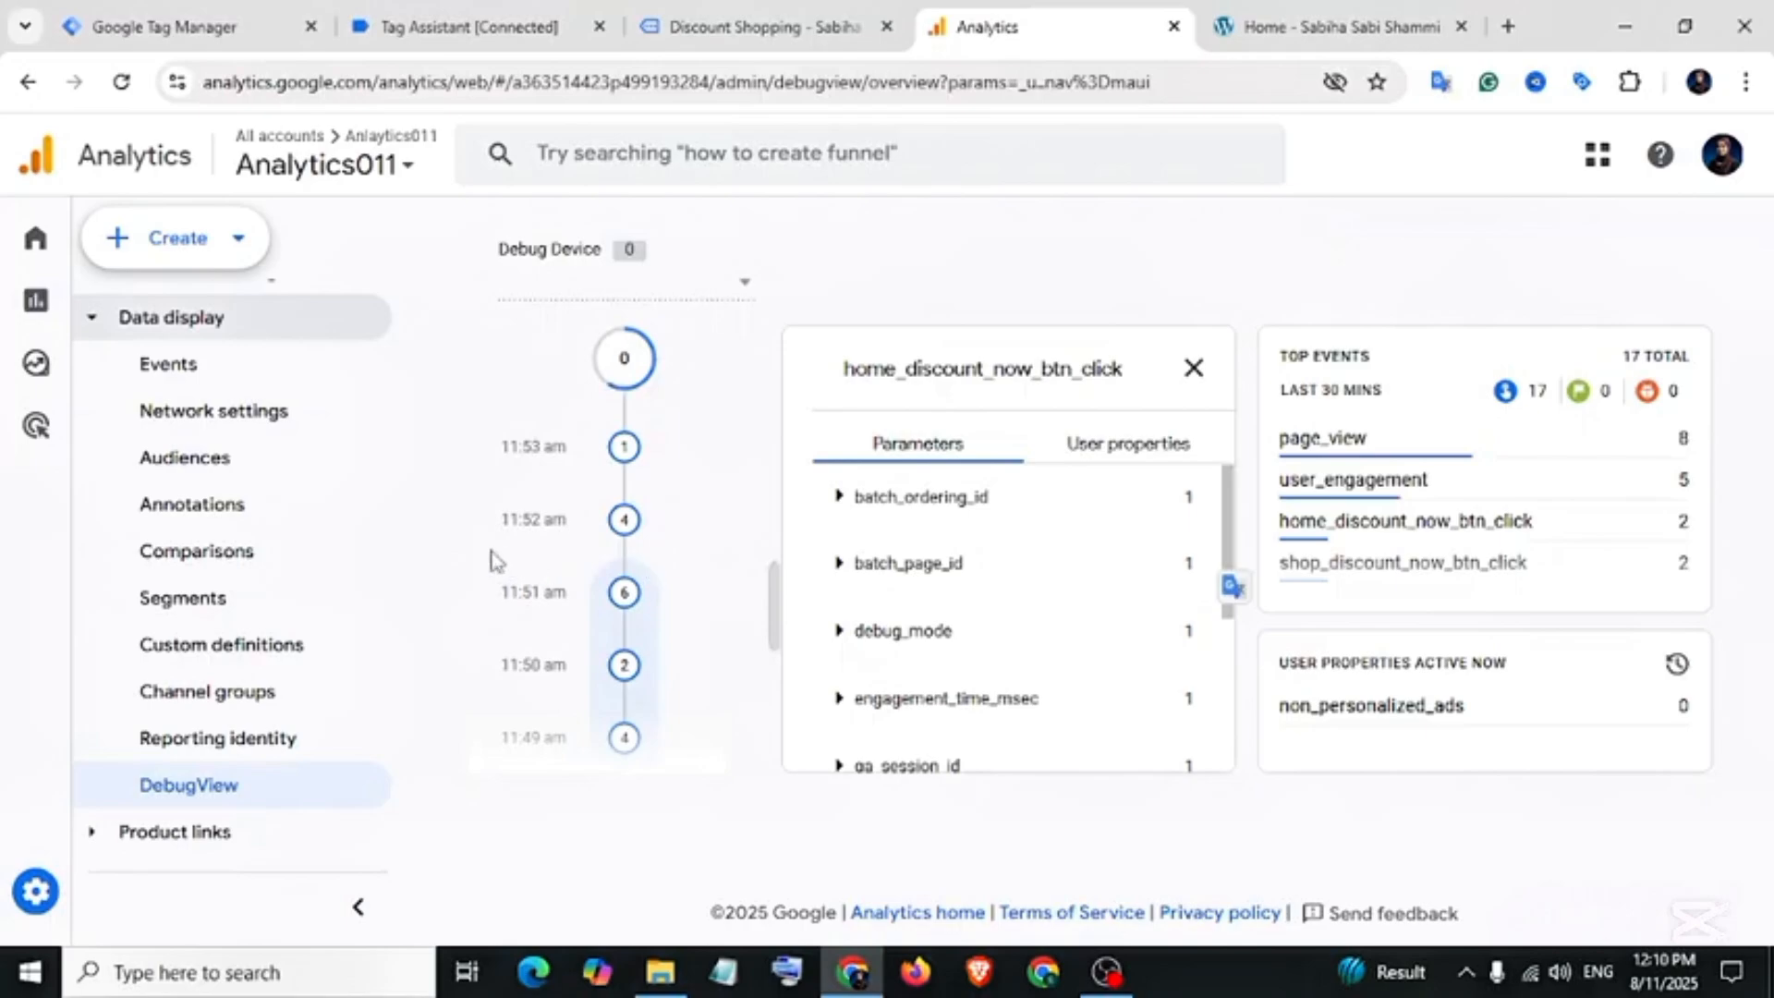
- Return to Google Tag Manager and publish the workspace changes as a version named Custom Button Click Track For Home and Shop Page
{"action": "left_click", "coordinate": [207, 28]}
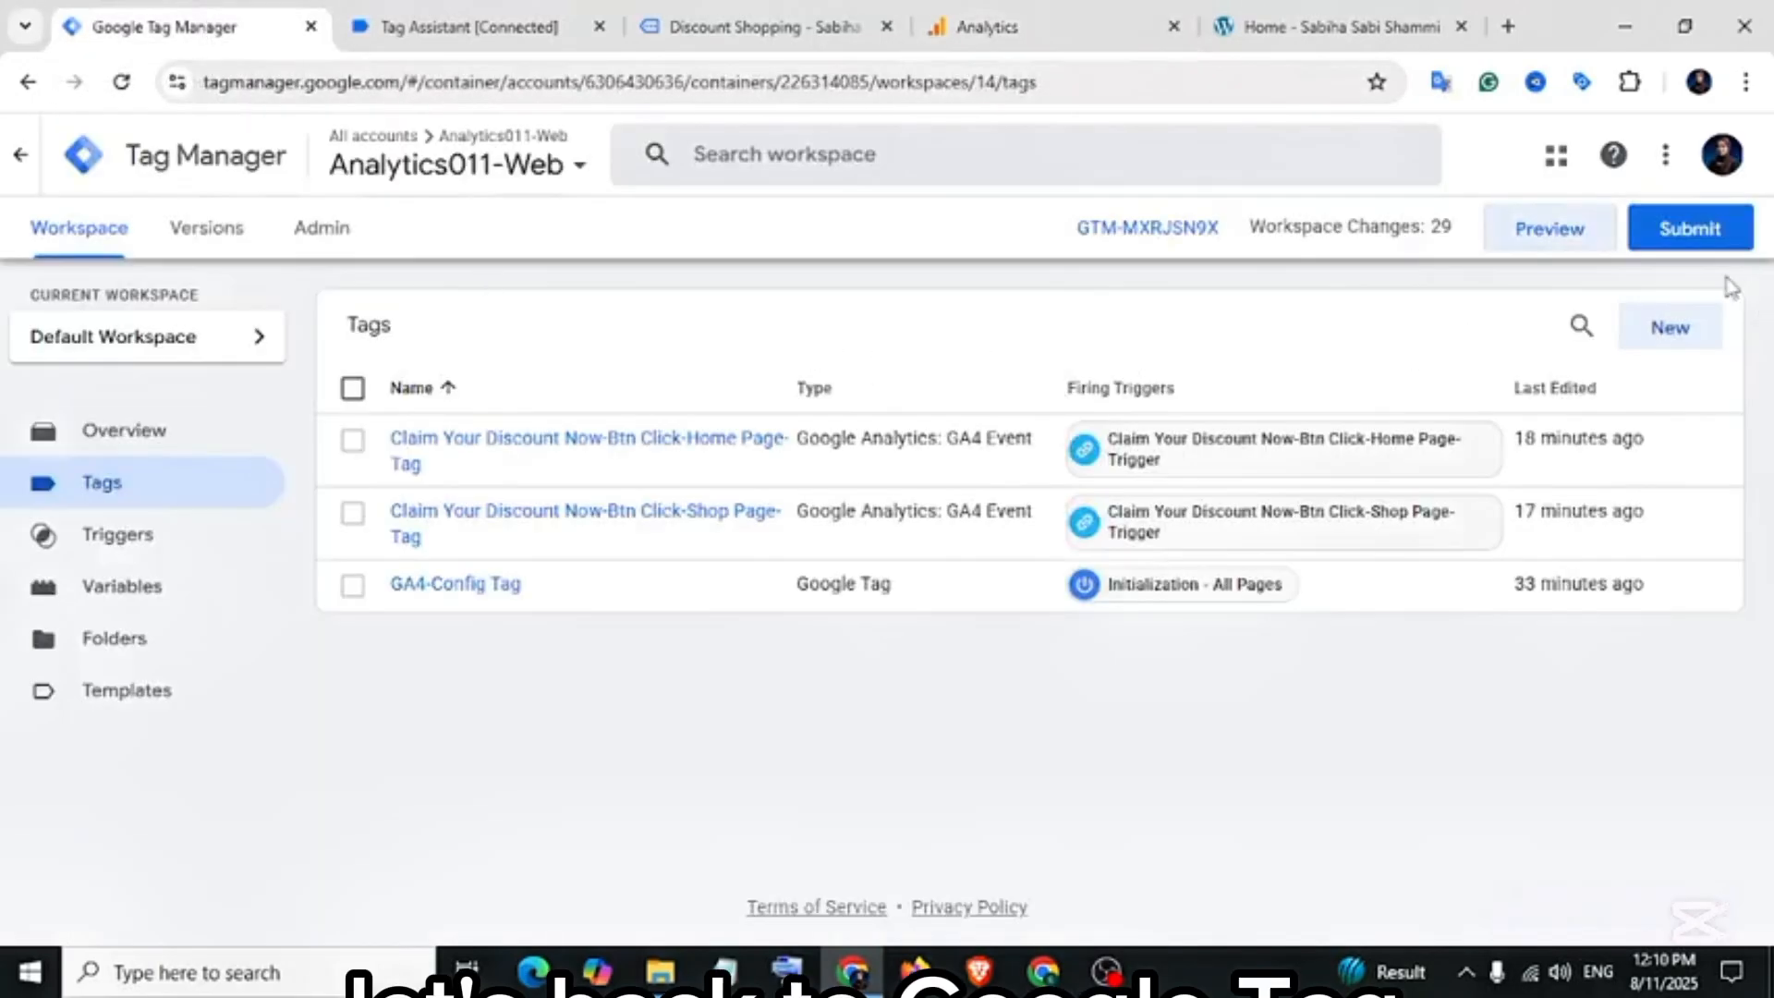
{"action": "left_click", "coordinate": [1689, 230]}
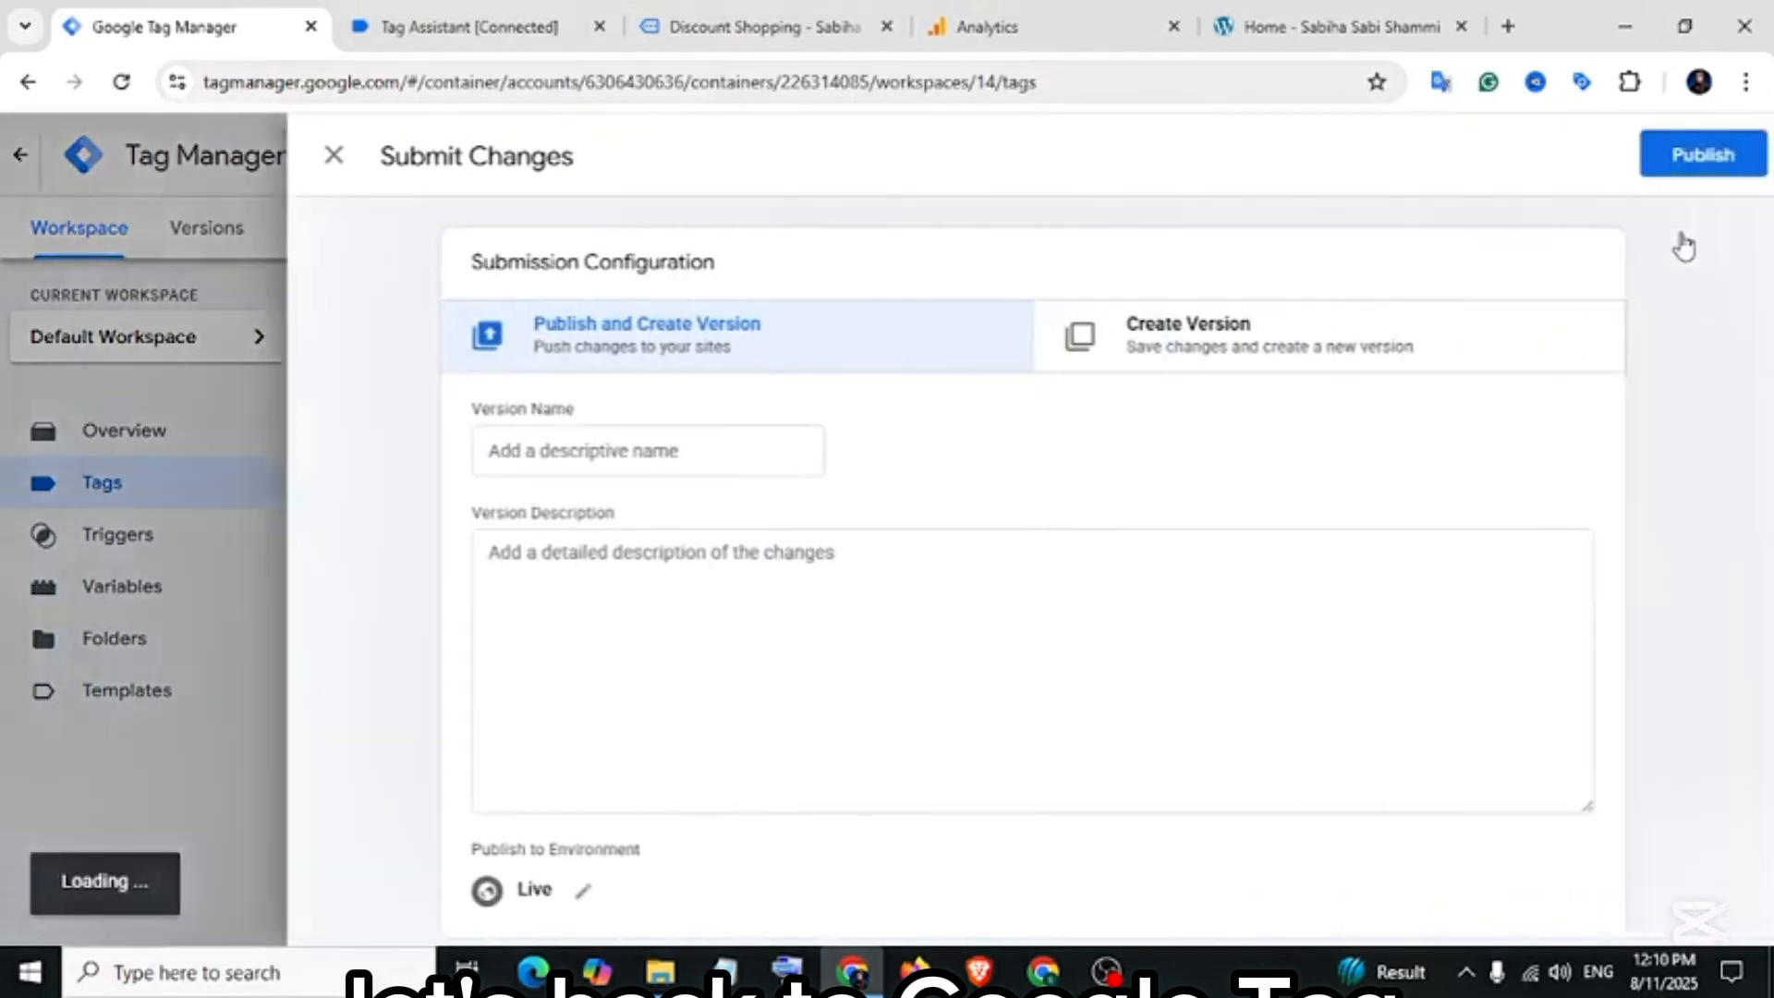
{"action": "left_click", "coordinate": [533, 462]}
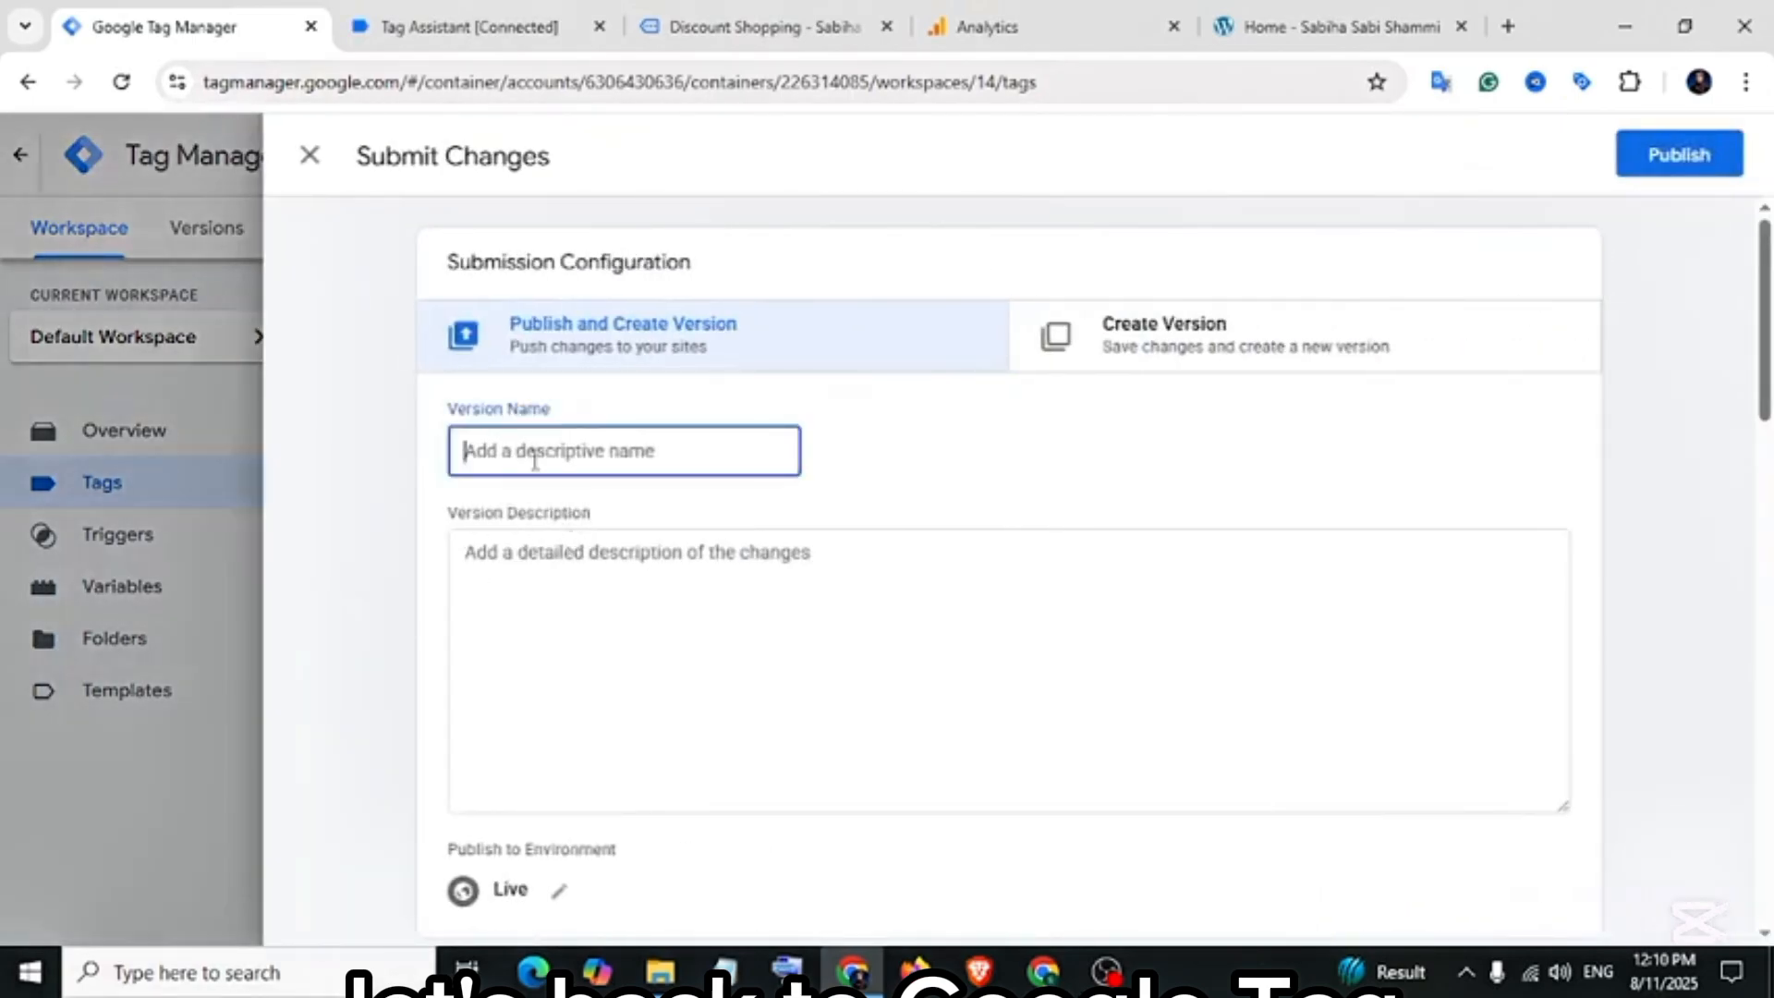
{"action": "type", "text": "Custom Button Click Track For Home and Shop Page"}
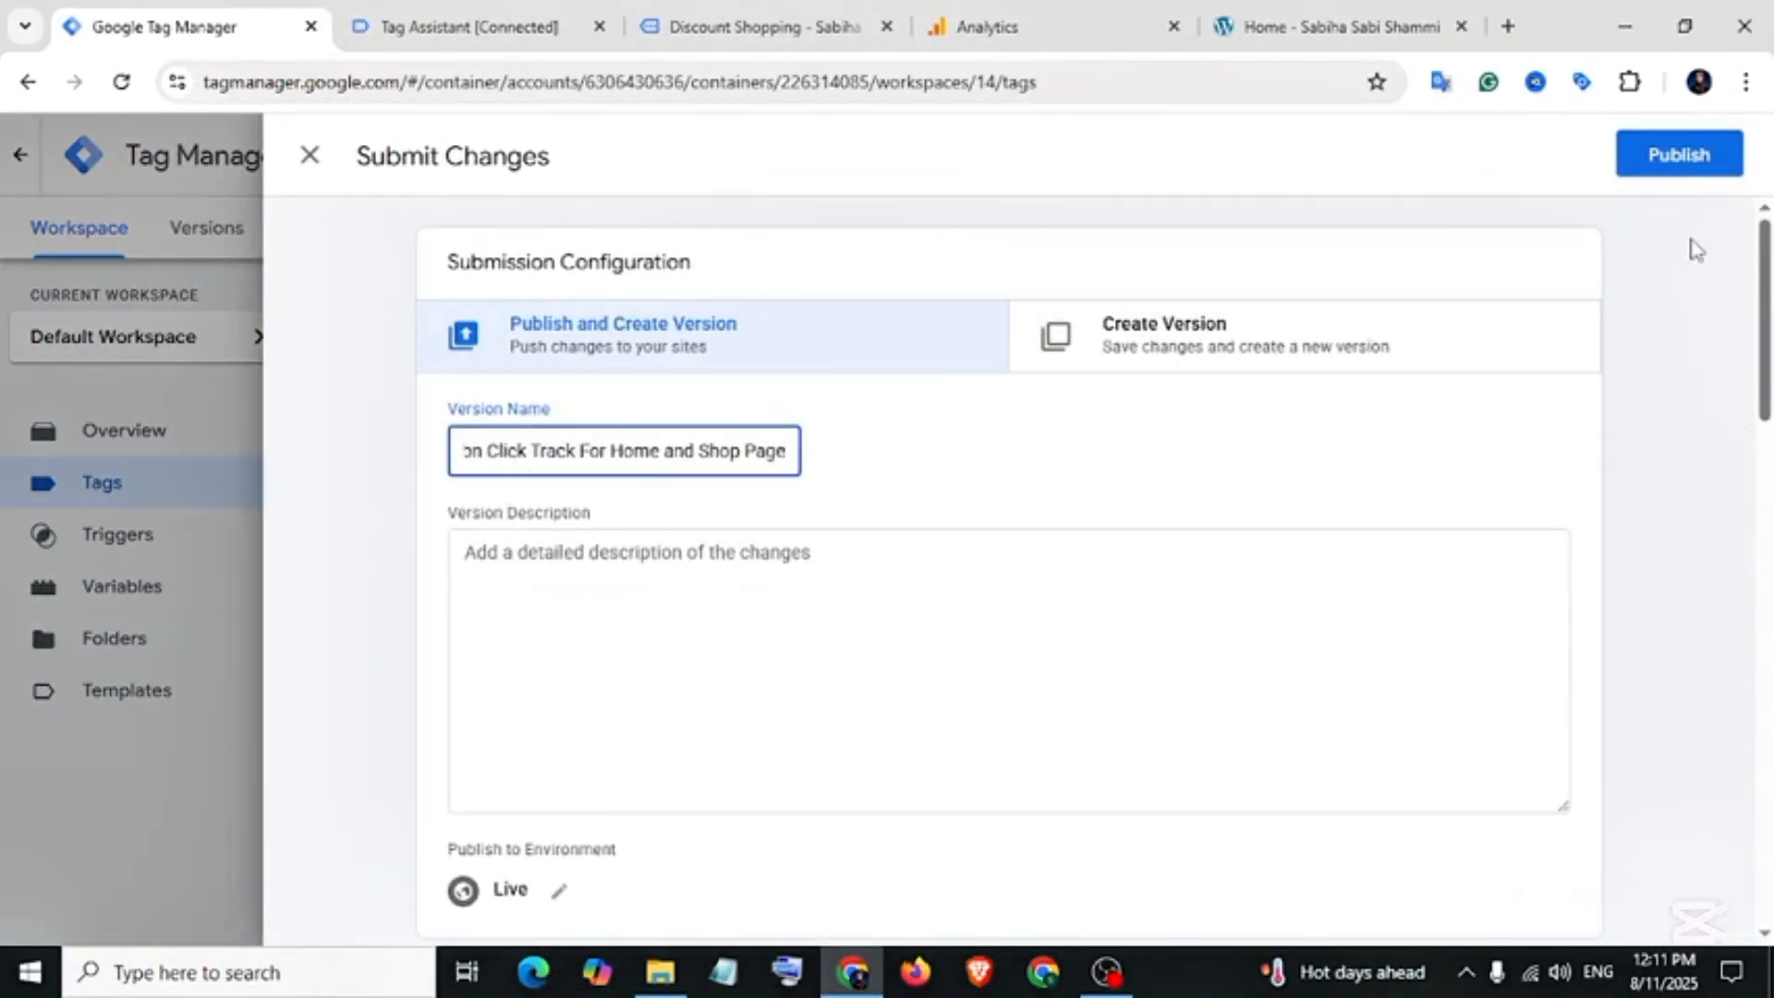
{"action": "left_click", "coordinate": [1674, 165]}
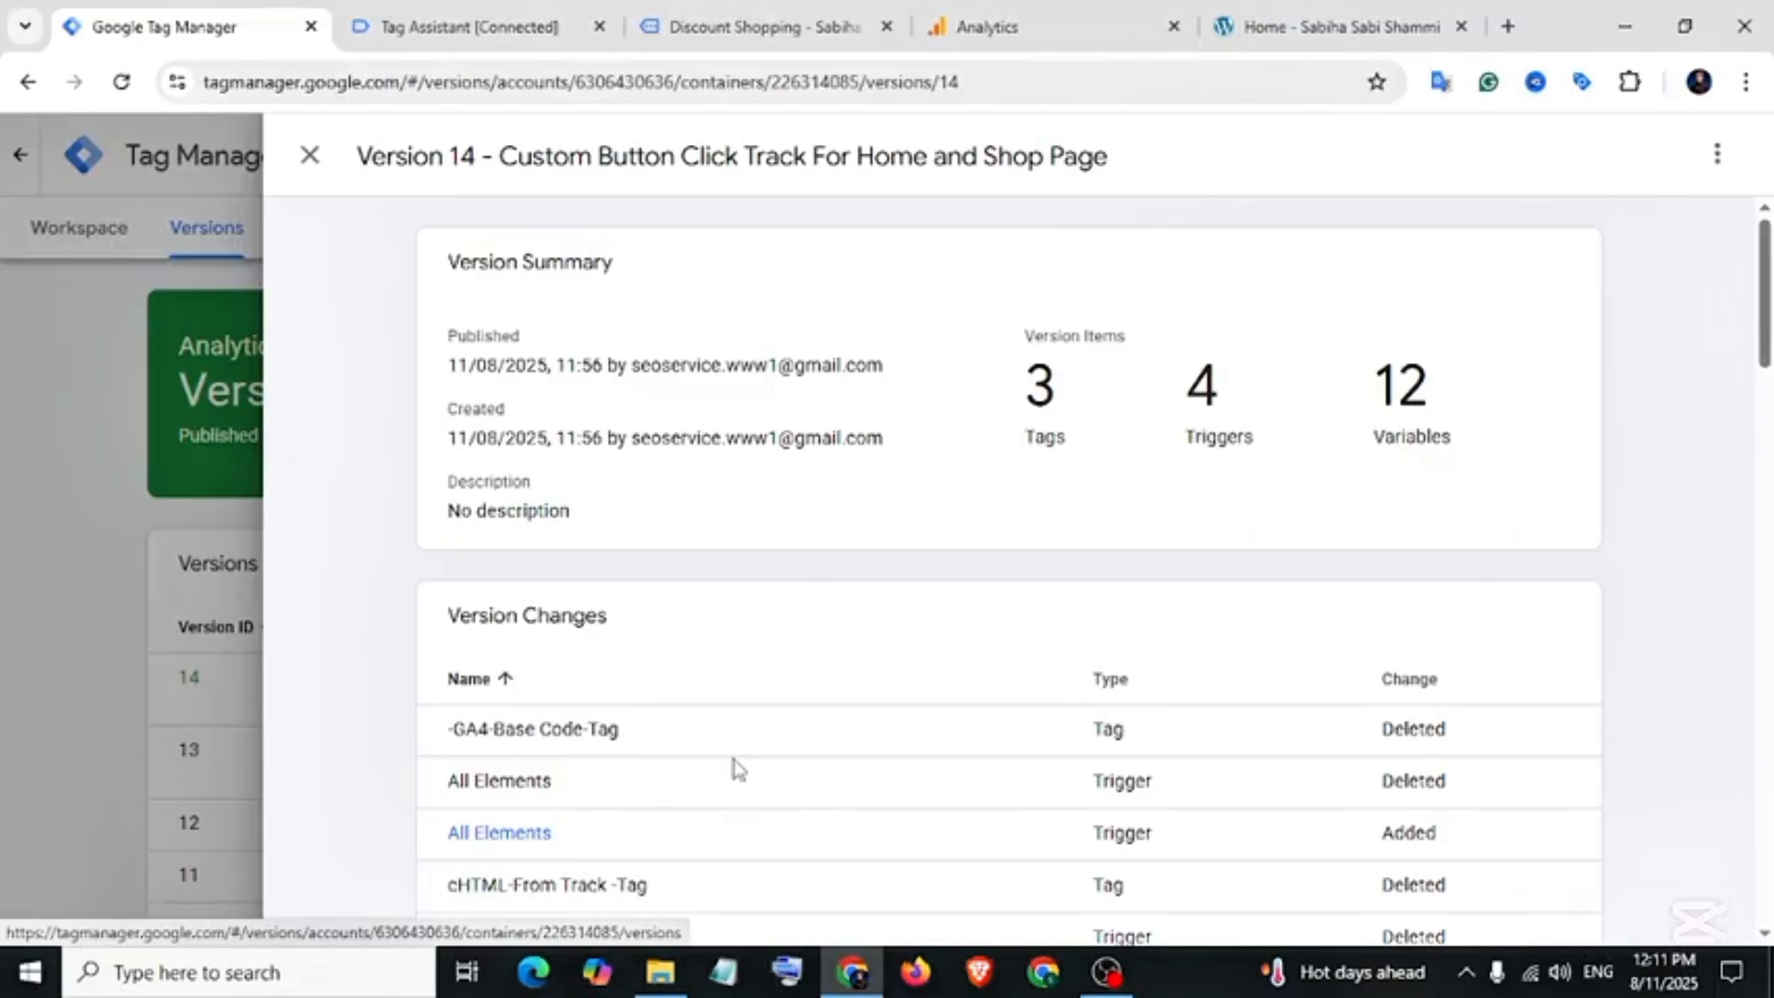